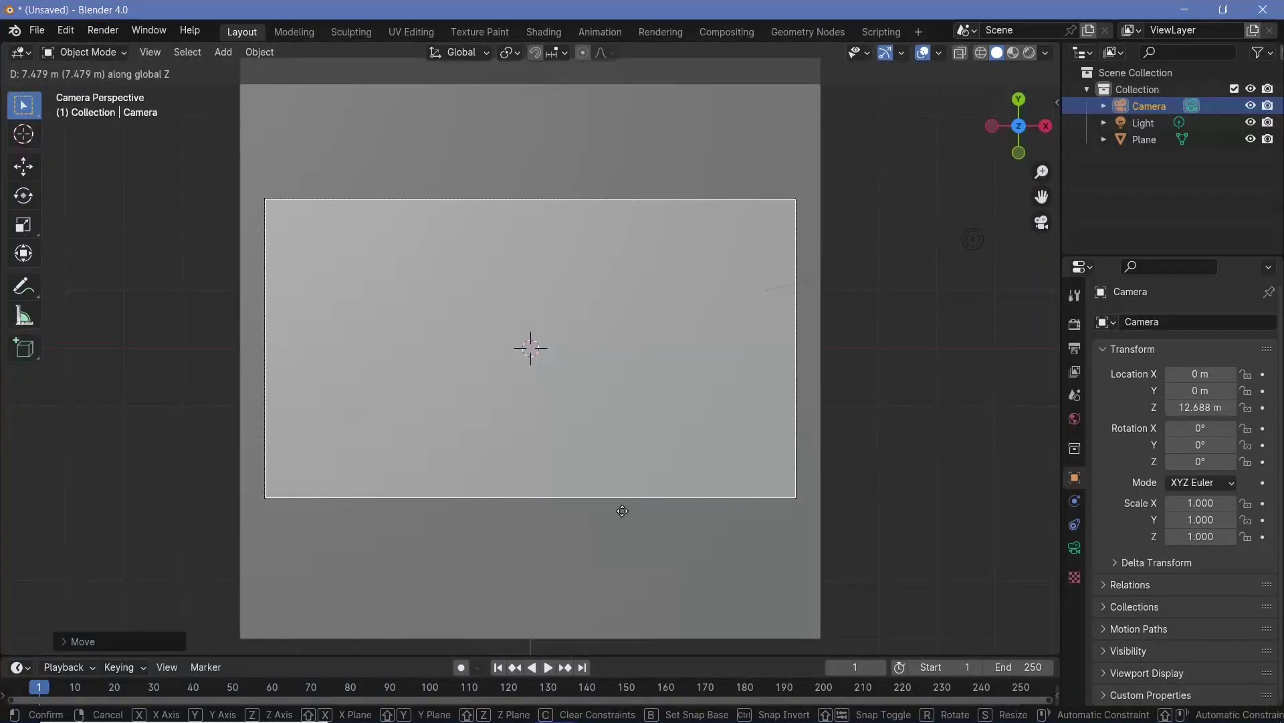
# Step: Place the camera at a height of Z 12.688 m and set its viewport passepartout to 1.000
pyautogui.click(623, 511)
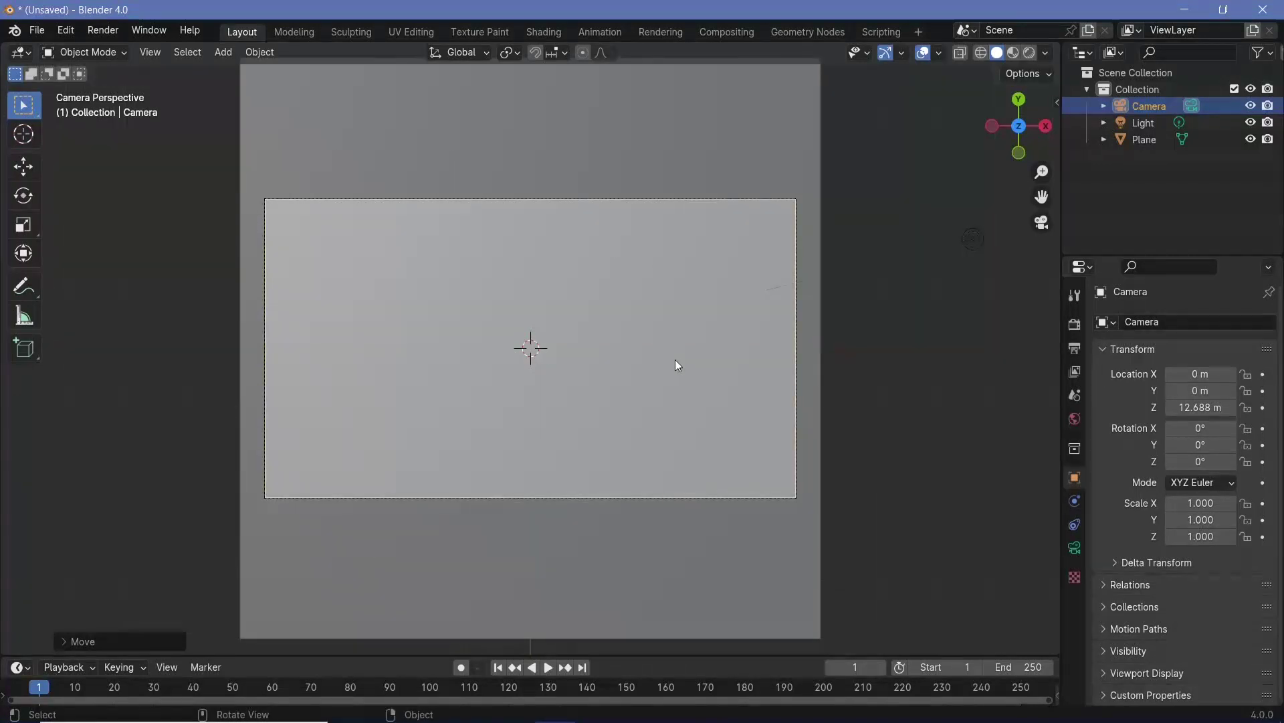
pyautogui.click(1074, 548)
pyautogui.click(1138, 618)
pyautogui.scroll(-3, 1124, 619)
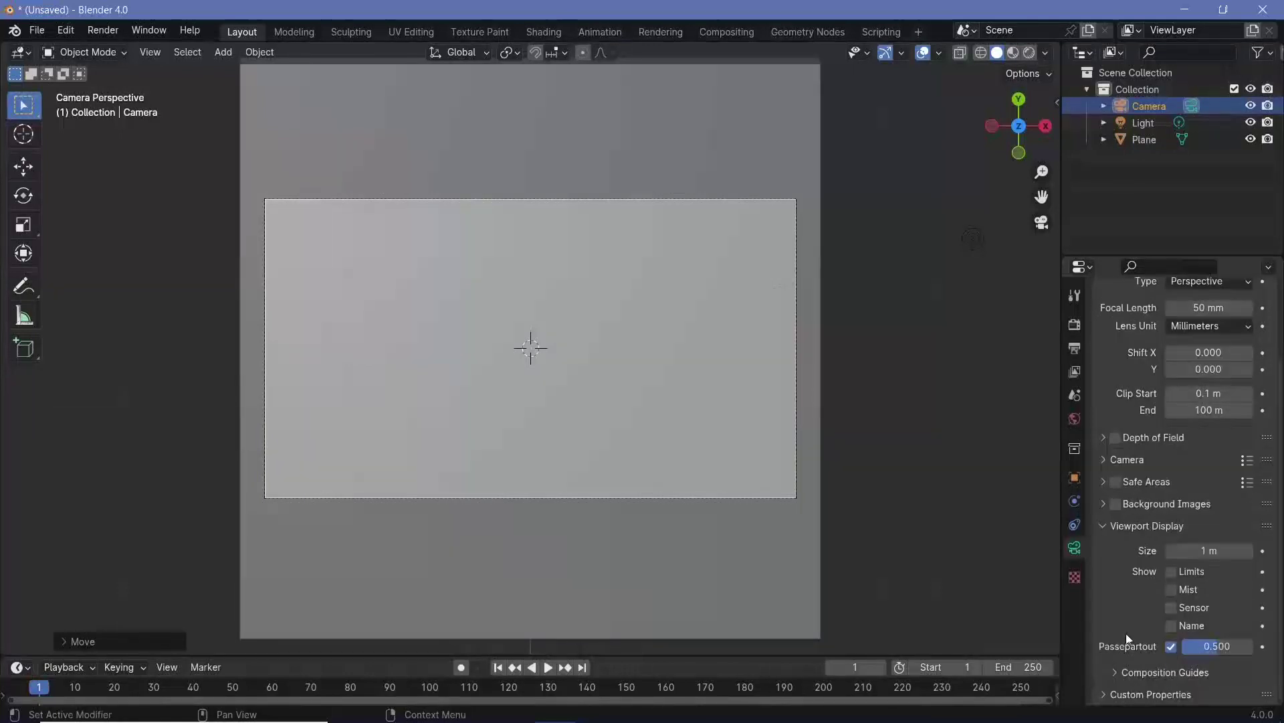
pyautogui.moveTo(1218, 646); pyautogui.dragTo(1258, 646)
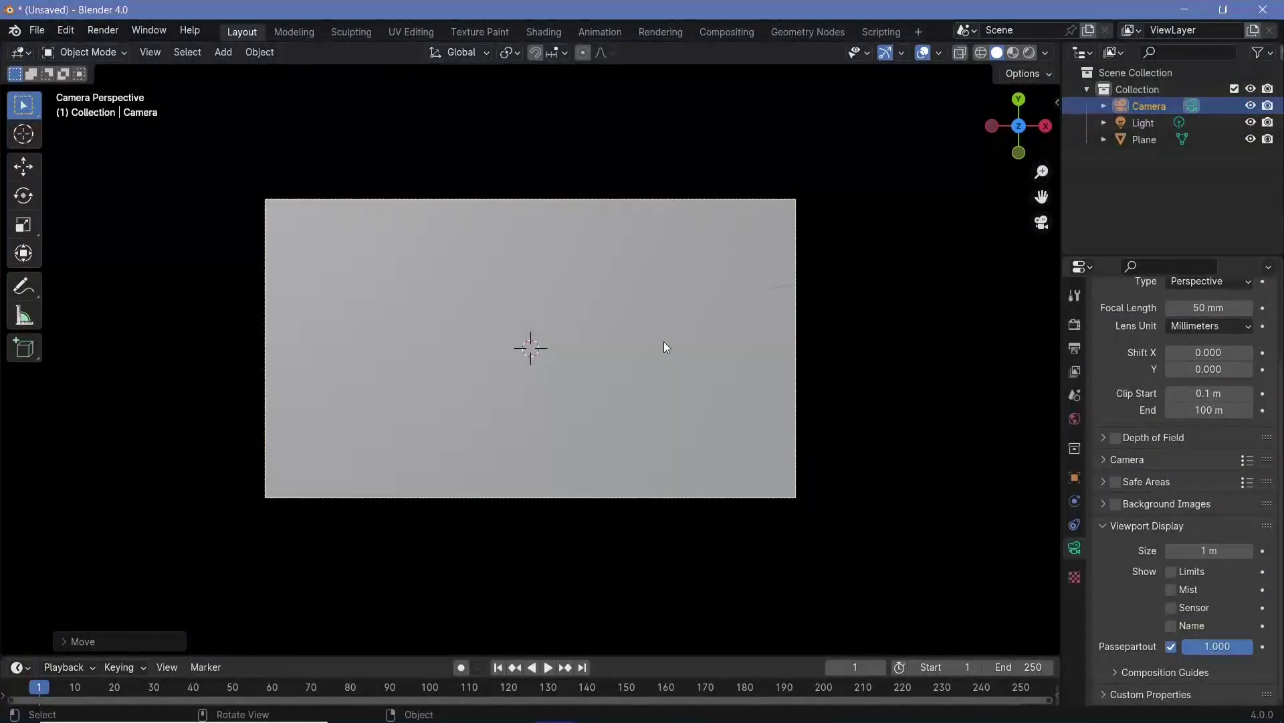
# Step: Switch the viewport to rendered shading and delete the Light object from the scene
pyautogui.click(667, 294)
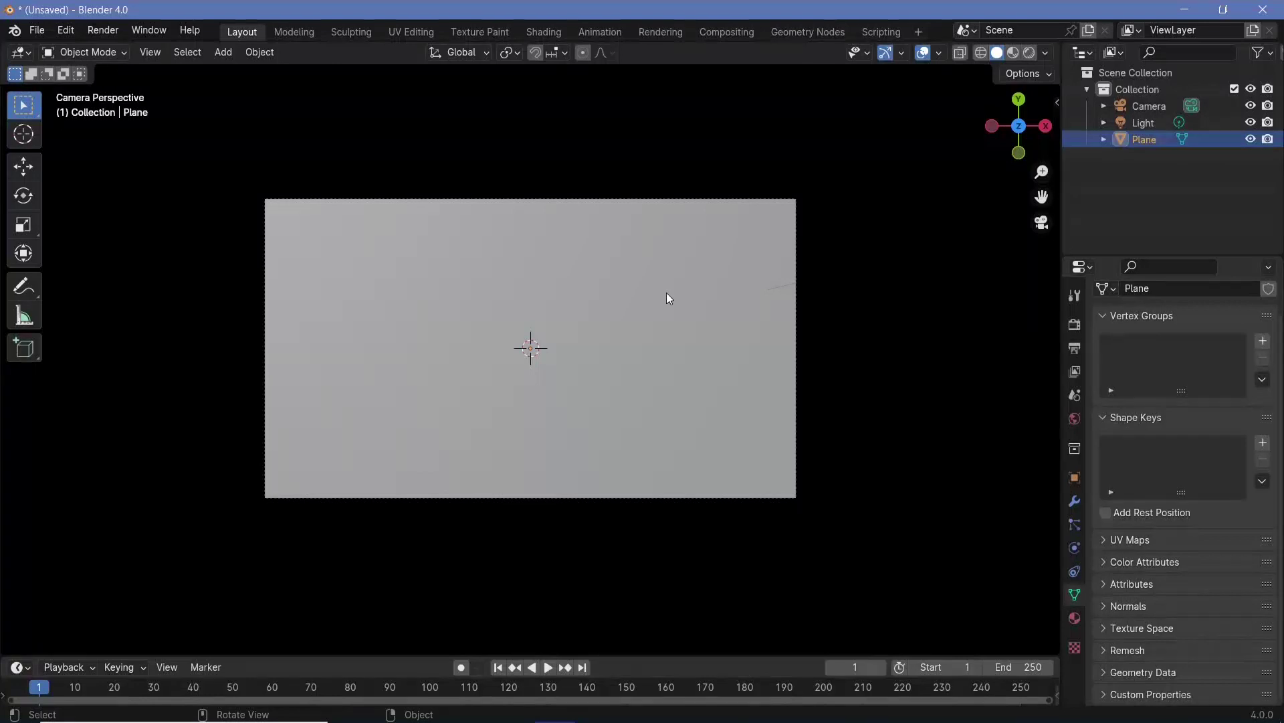
pyautogui.click(1031, 53)
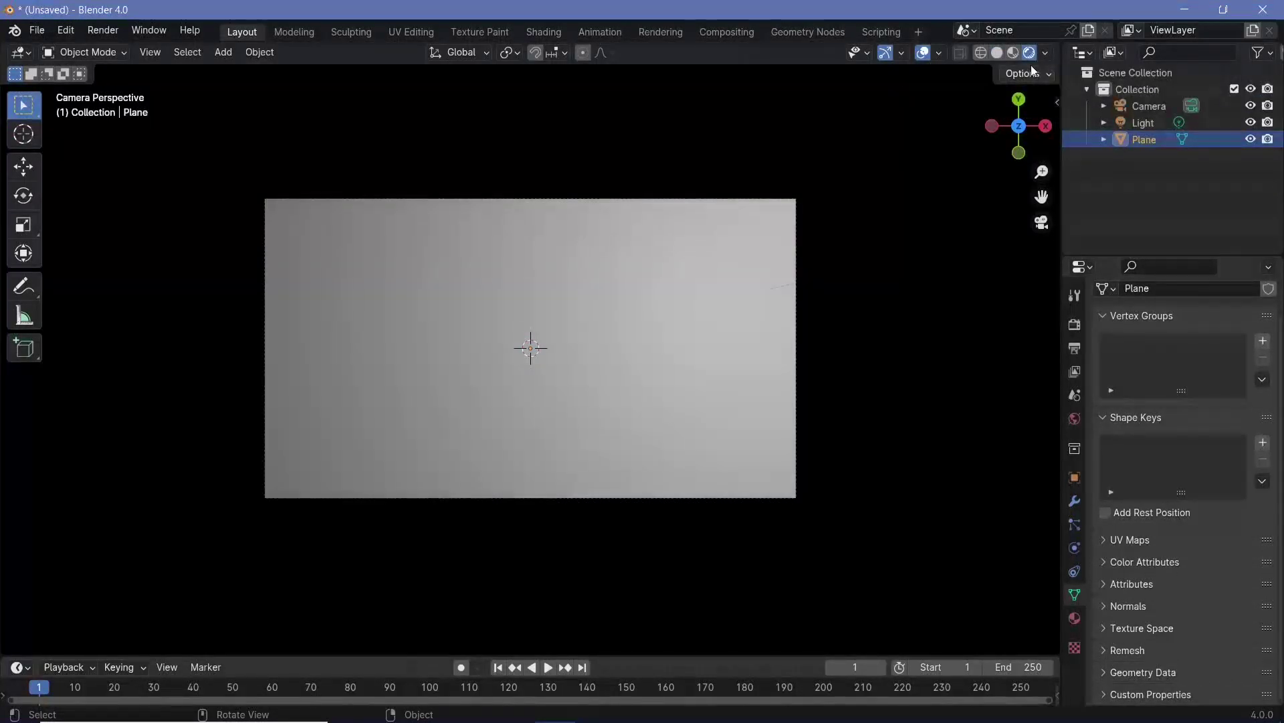
pyautogui.click(1140, 125)
pyautogui.press('x')
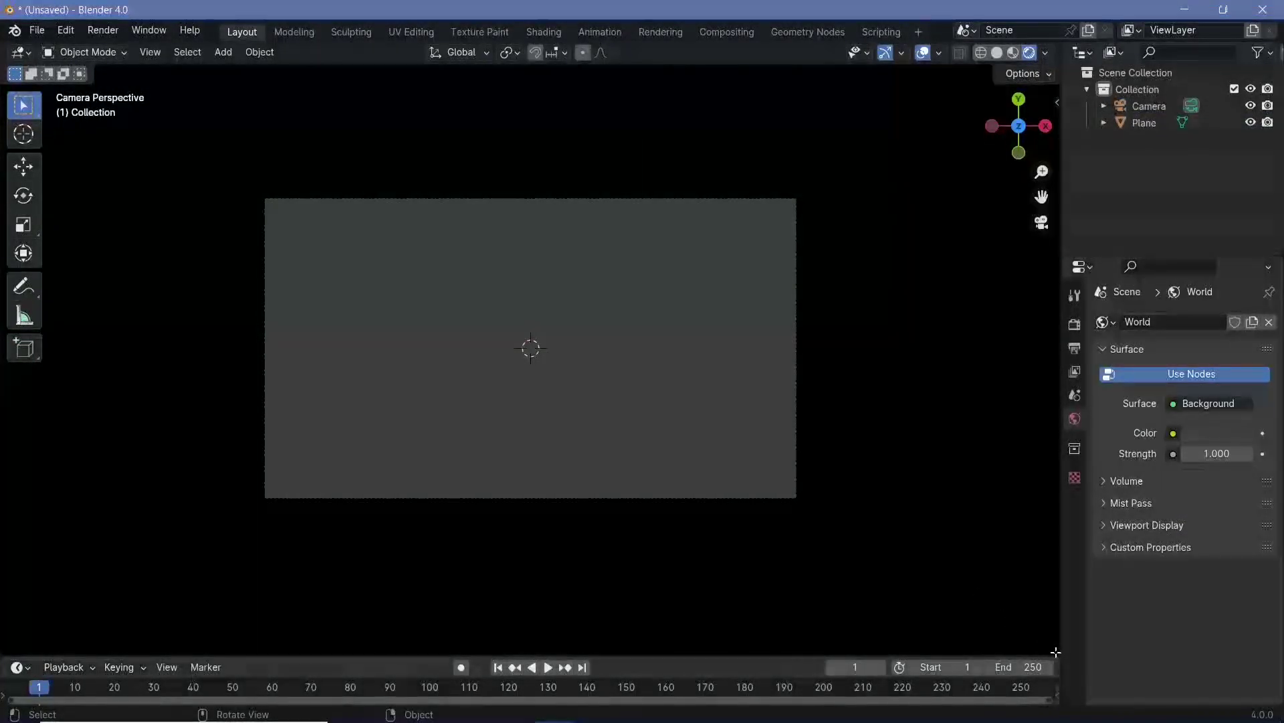
# Step: Split the 3D viewport vertically, turn the new area into a Shader Editor and hide its sidebar
pyautogui.moveTo(1056, 652); pyautogui.dragTo(622, 652)
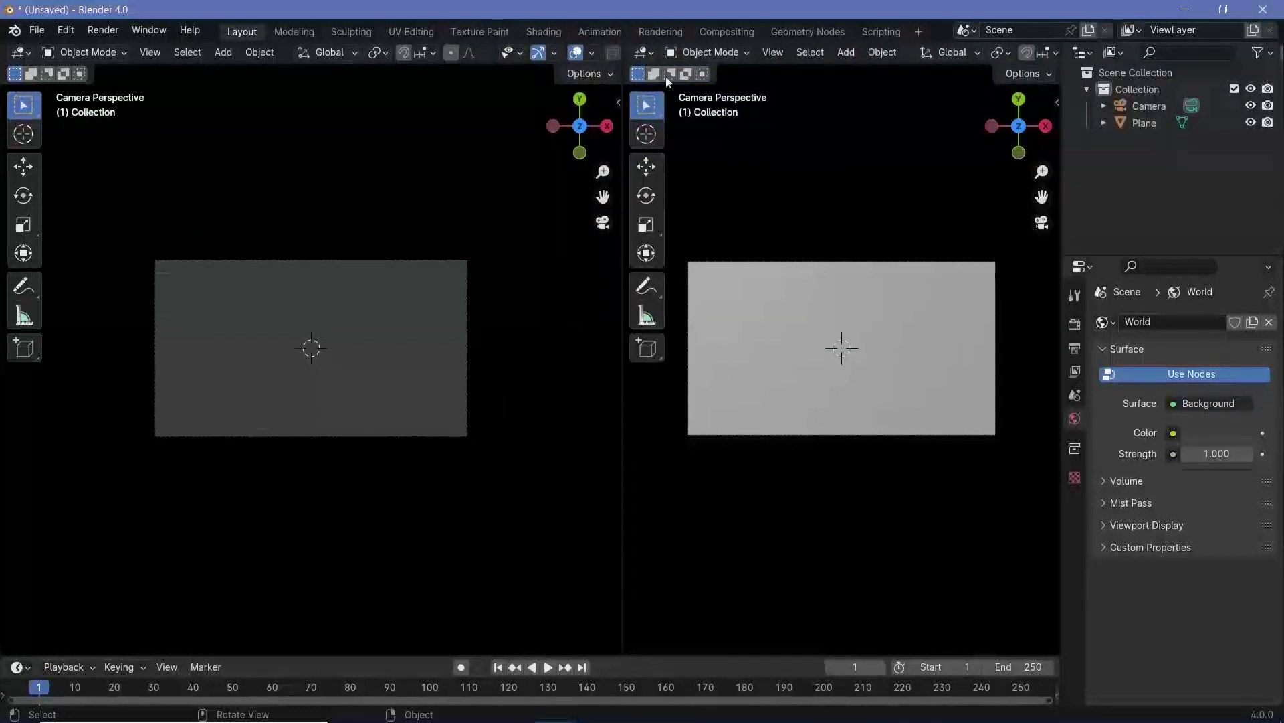
pyautogui.click(643, 52)
pyautogui.click(668, 209)
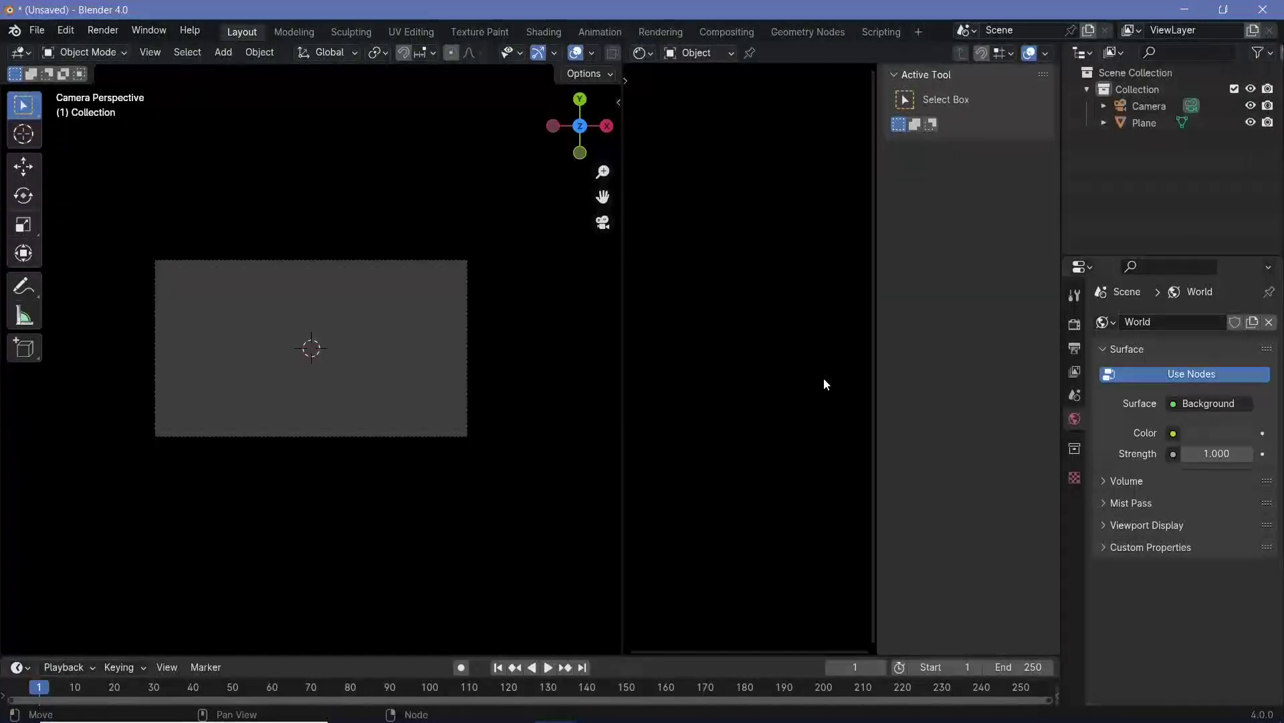
pyautogui.press('n')
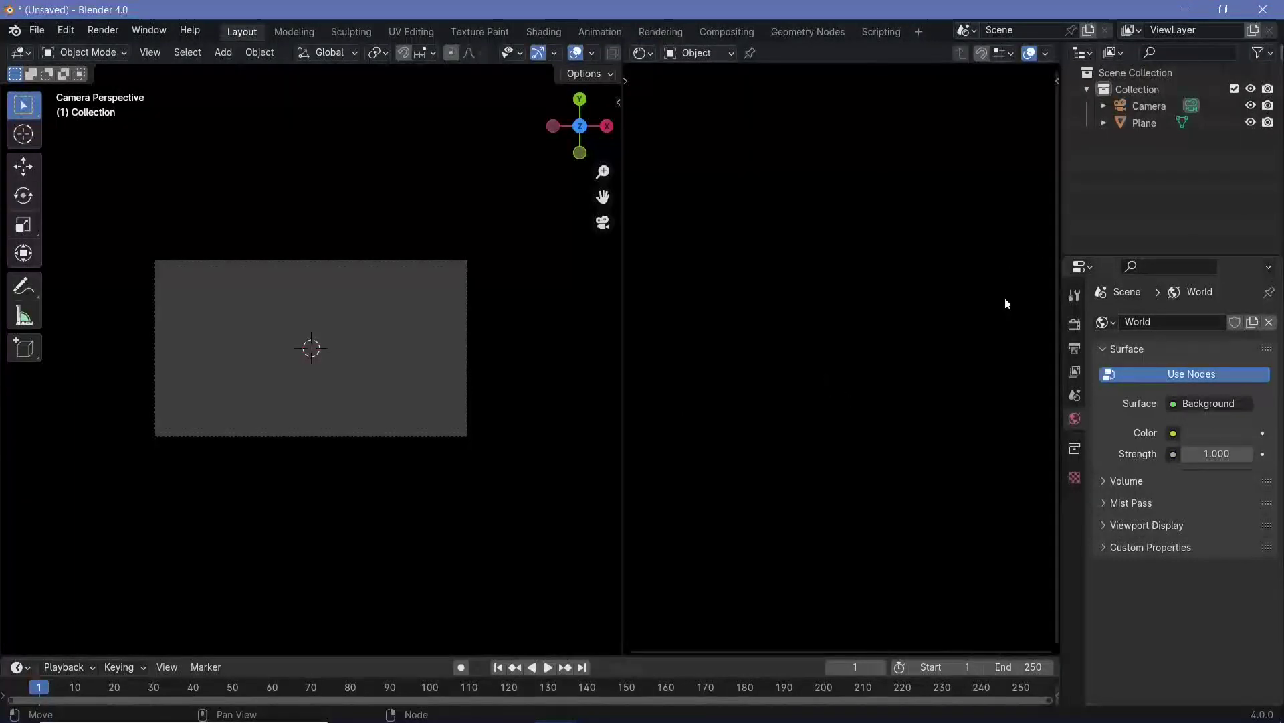
# Step: Assign the existing material named Material to the plane and frame its nodes in the Shader Editor
pyautogui.click(347, 366)
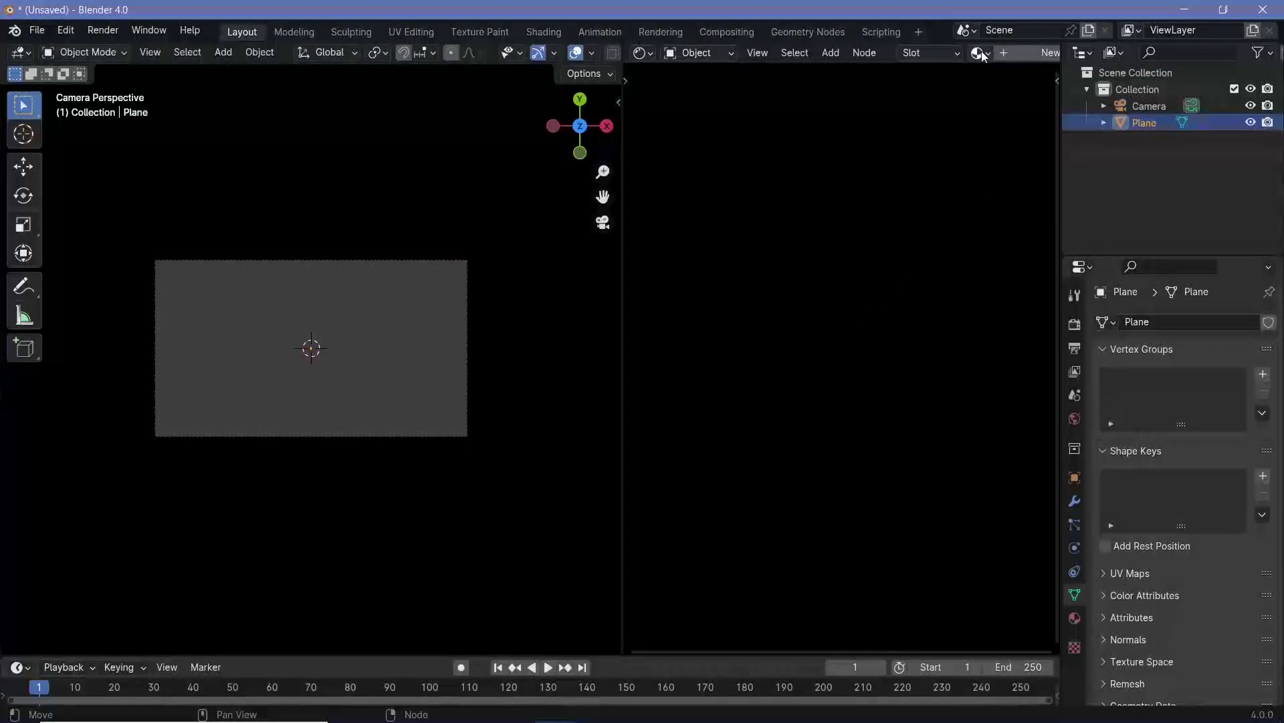
pyautogui.scroll(-3, 981, 51)
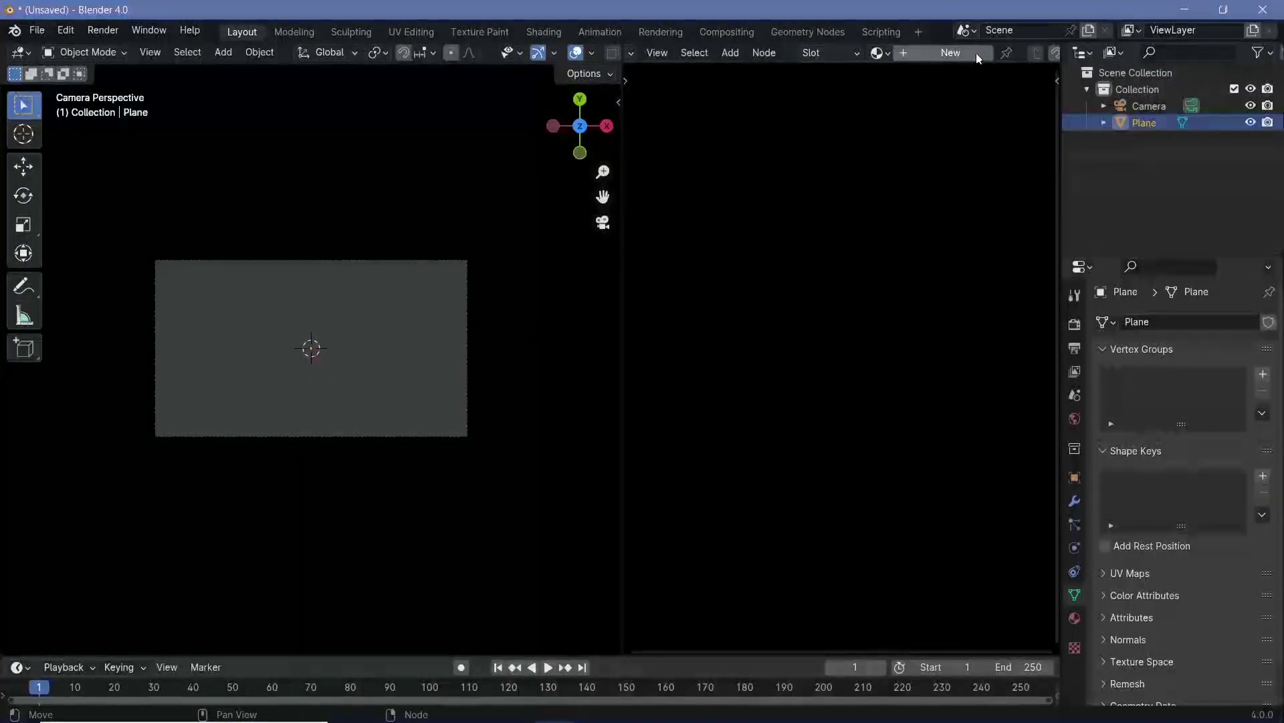
pyautogui.click(877, 53)
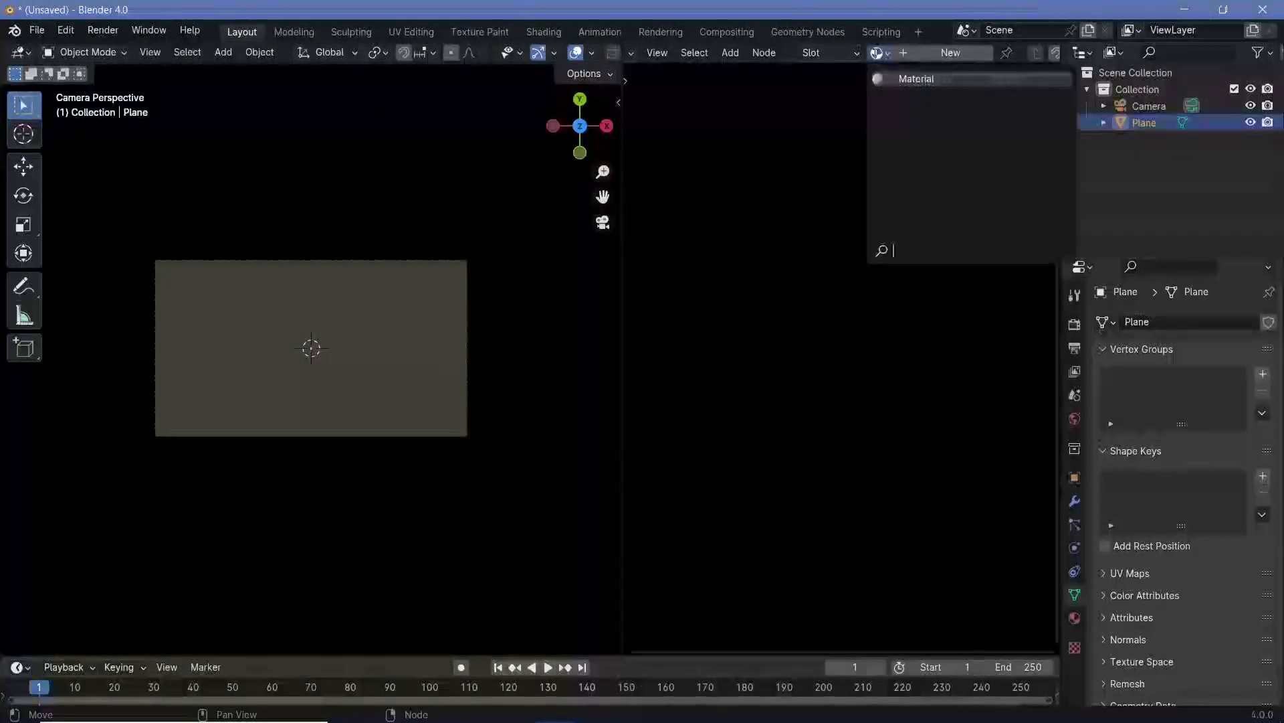
pyautogui.click(929, 79)
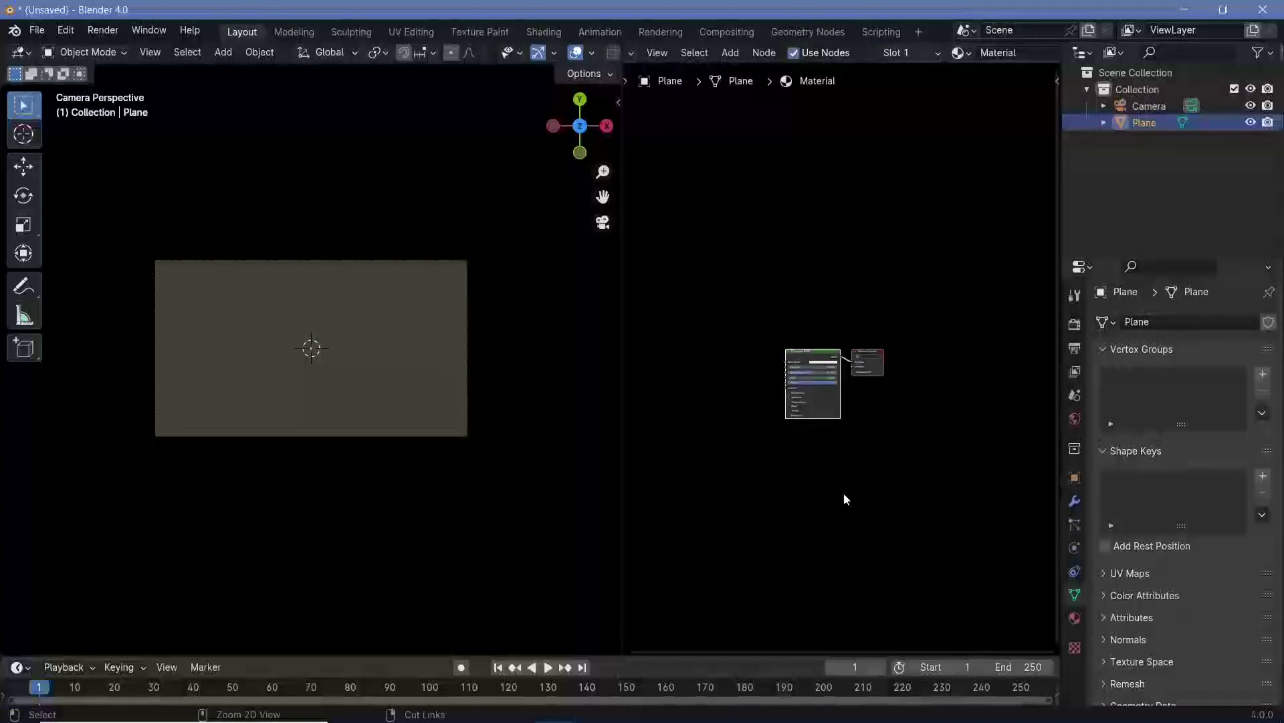
pyautogui.press('Home')
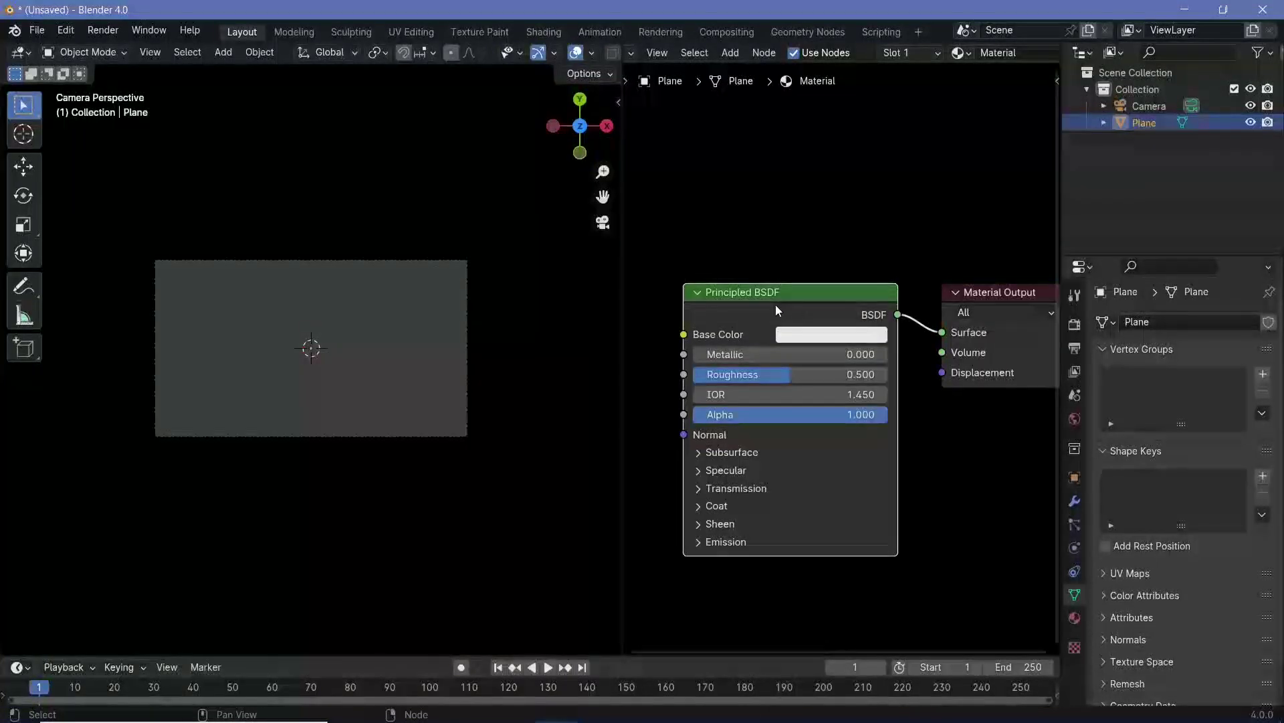
# Step: Delete the Principled BSDF node from the plane's material, keeping the Material Output node
pyautogui.press('x')
pyautogui.moveTo(703, 340); pyautogui.dragTo(891, 286, button='middle')
pyautogui.hotkey('ctrl', 'z')
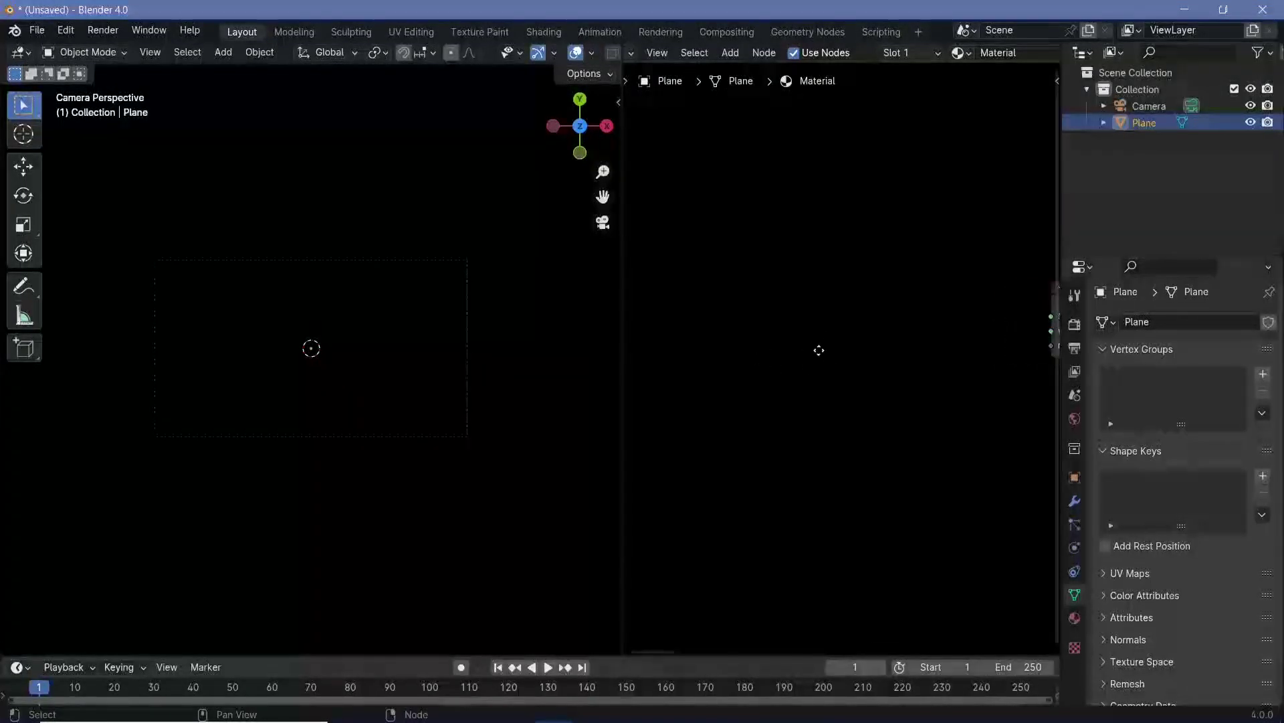
pyautogui.press('x')
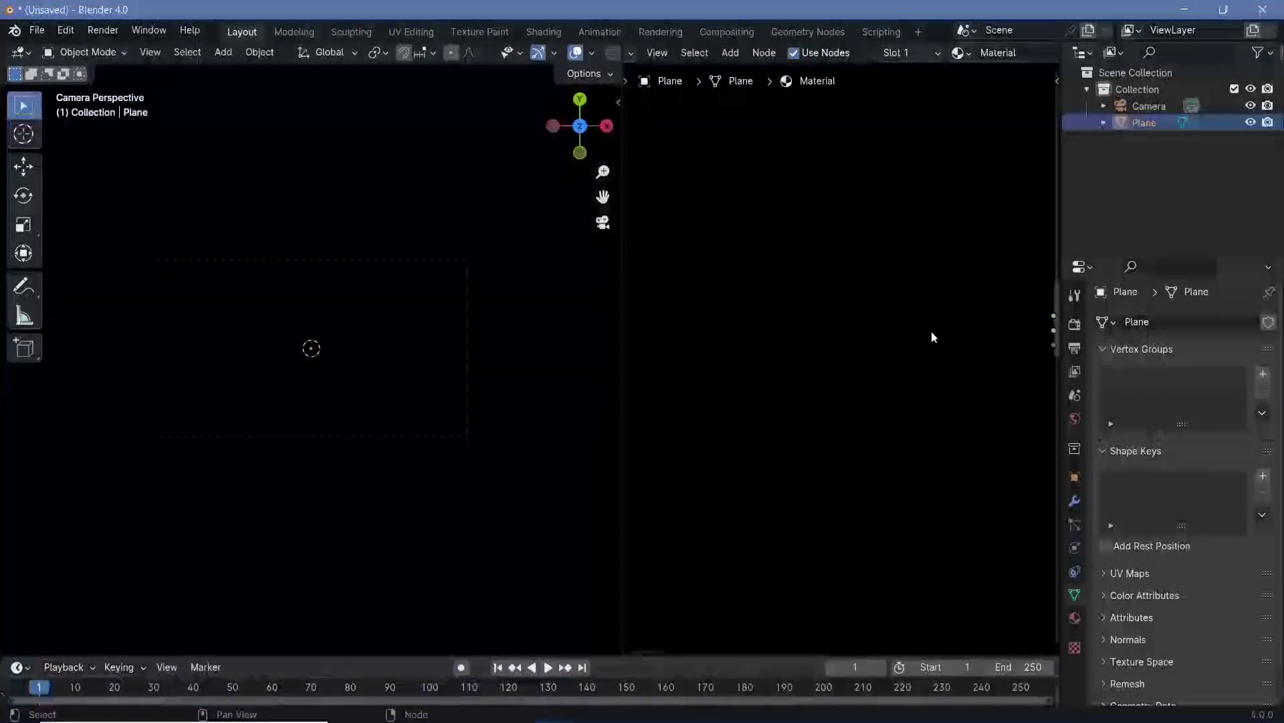
pyautogui.hotkey('ctrl', 'z')
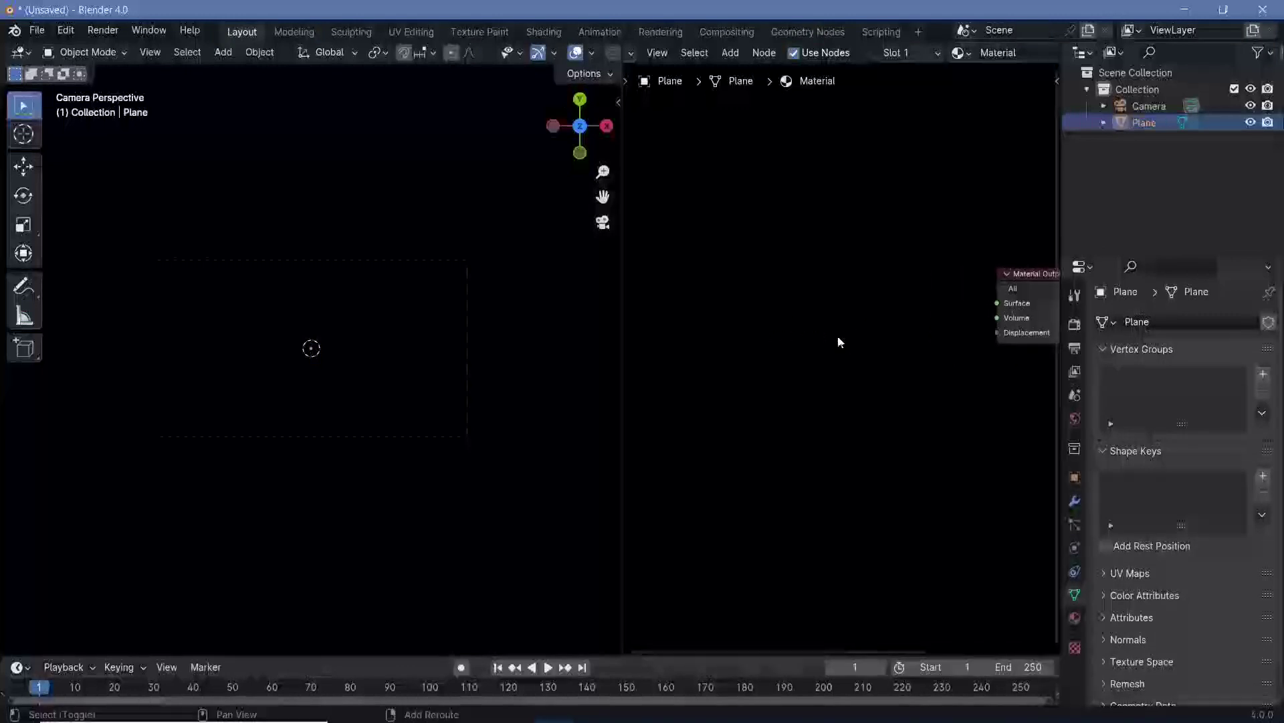
# Step: Add a Voronoi Texture node and place it in front of the Material Output
pyautogui.hotkey('shift', 'a')
pyautogui.write('vor')
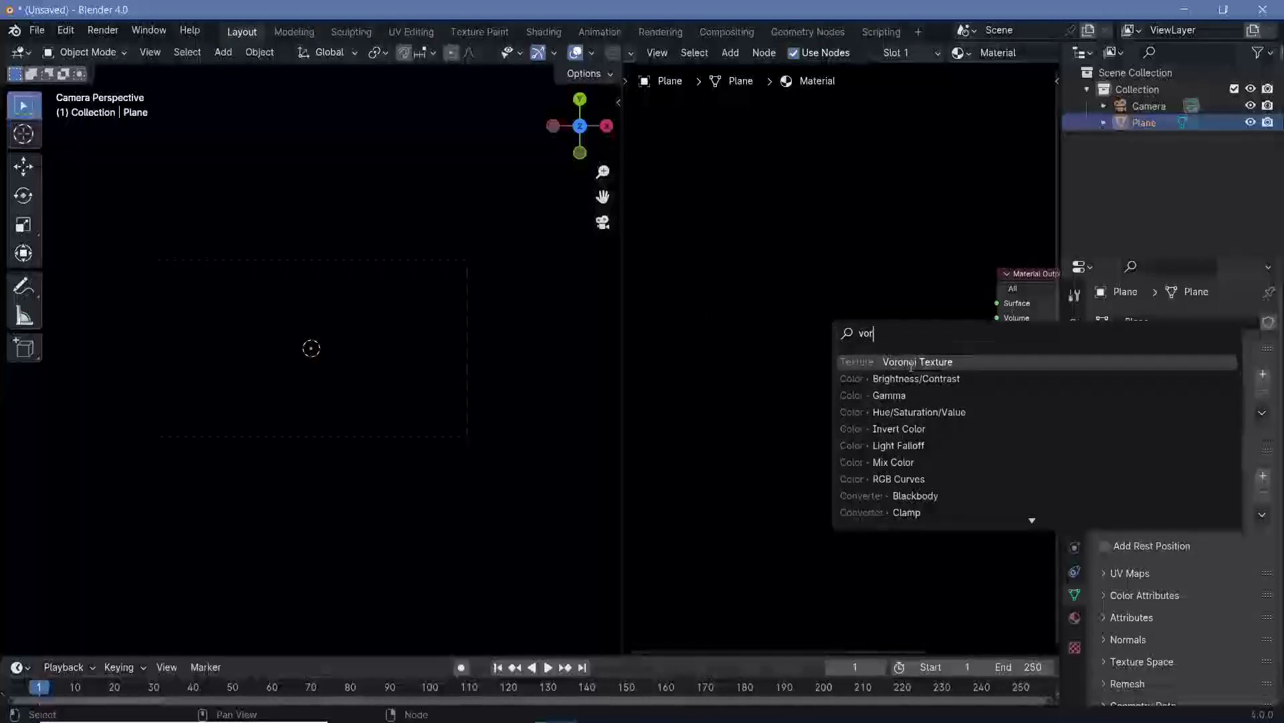
pyautogui.press('Return')
pyautogui.click(697, 270)
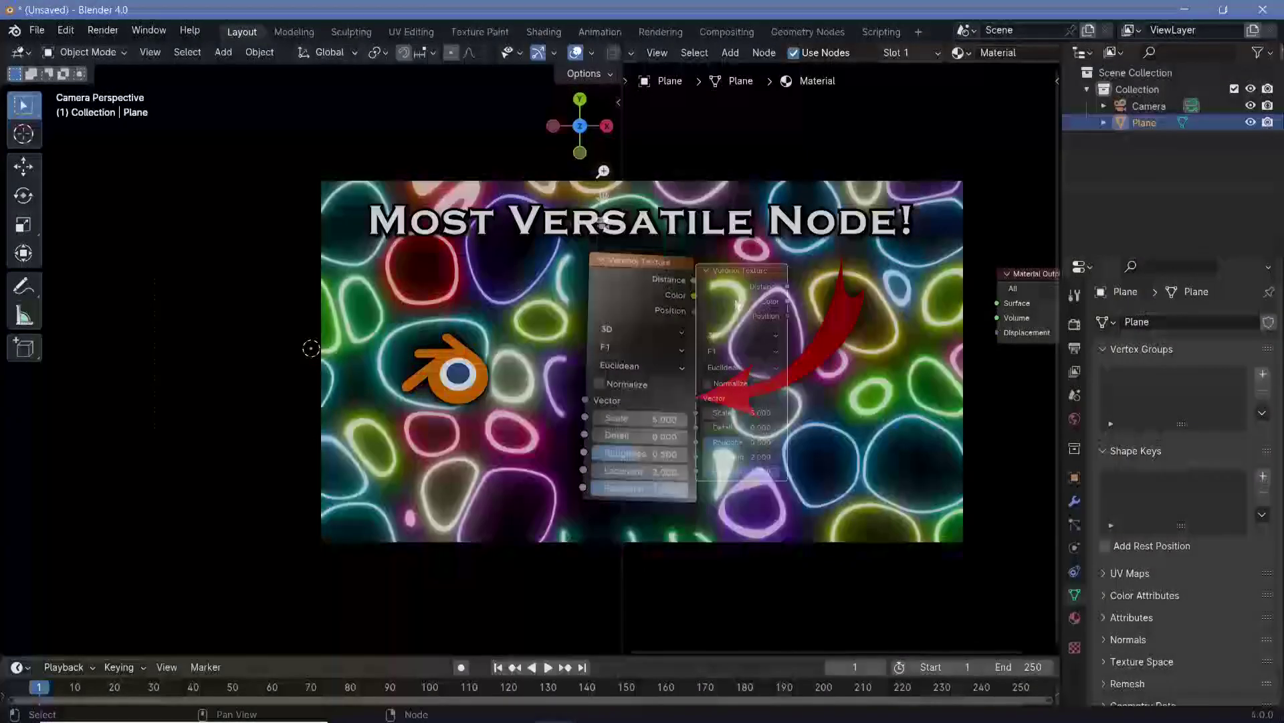
pyautogui.moveTo(772, 285); pyautogui.dragTo(818, 272, button='middle')
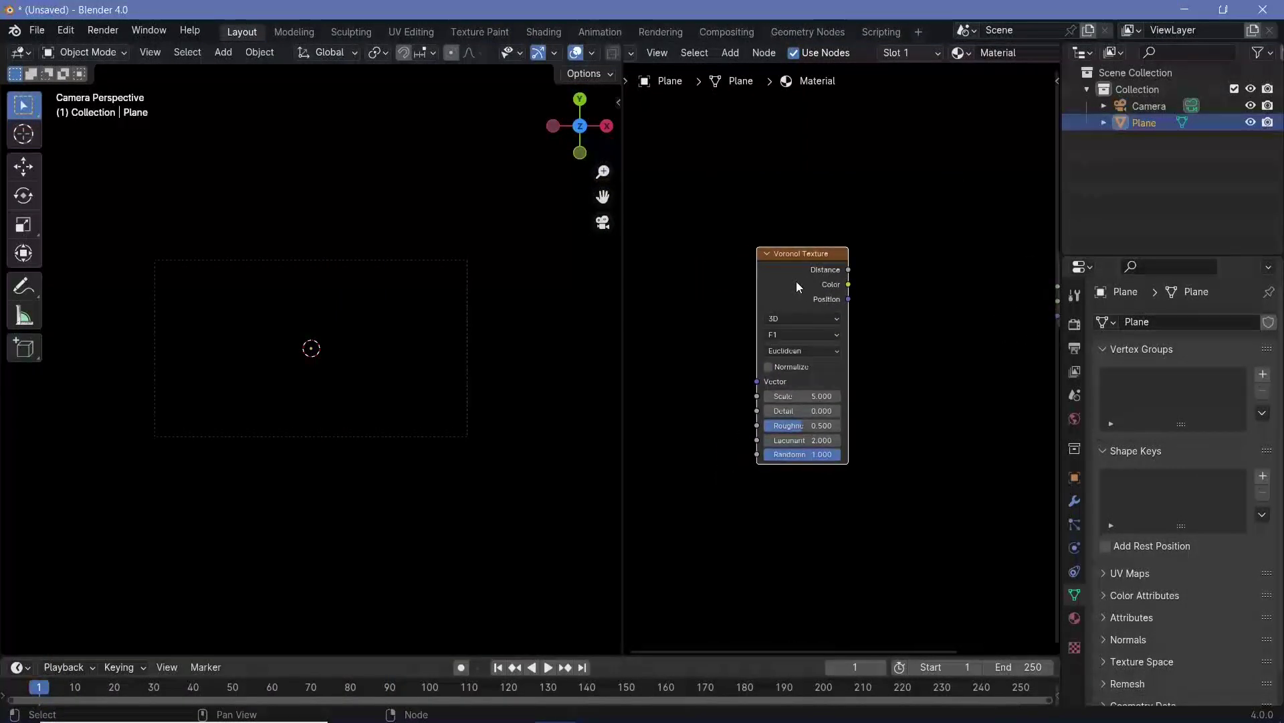
# Step: Add Texture Coordinate and Mapping nodes ahead of the Voronoi Texture, feeding the Object coordinates into the Mapping vector
pyautogui.hotkey('ctrl', 't')
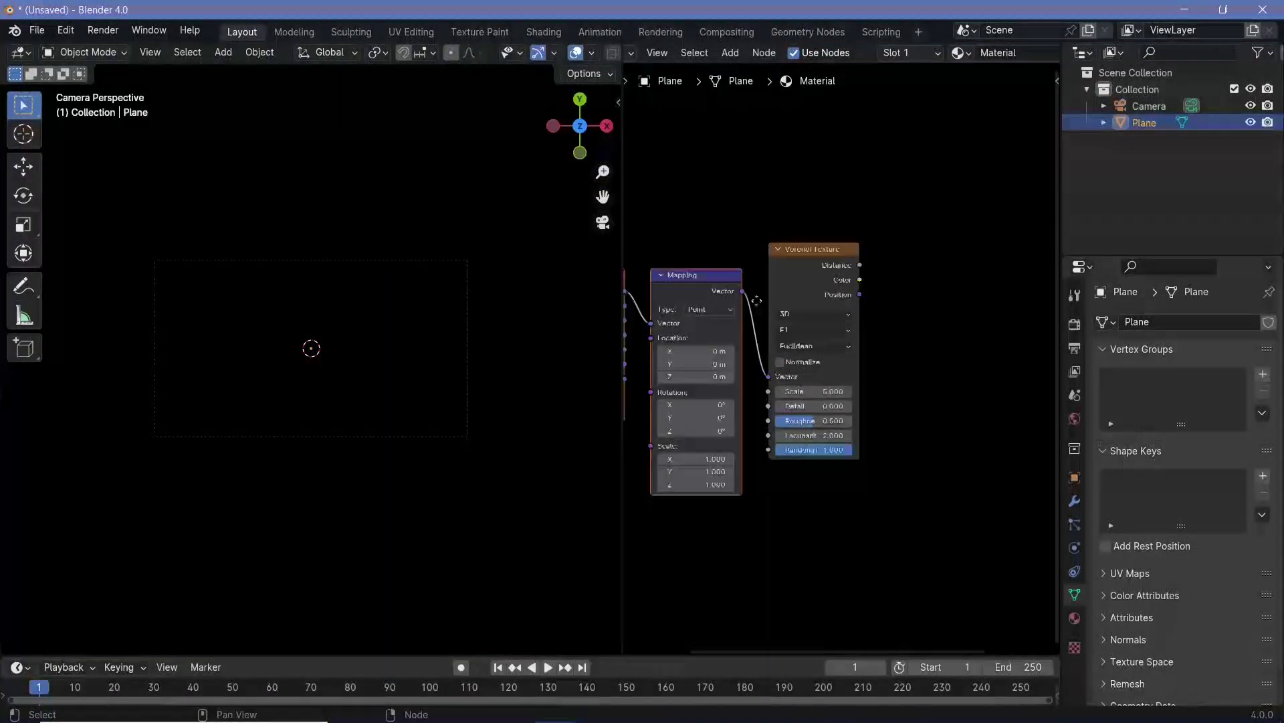
pyautogui.press('Home')
pyautogui.click(740, 266)
pyautogui.moveTo(779, 315); pyautogui.dragTo(806, 304)
pyautogui.moveTo(712, 234); pyautogui.dragTo(961, 341)
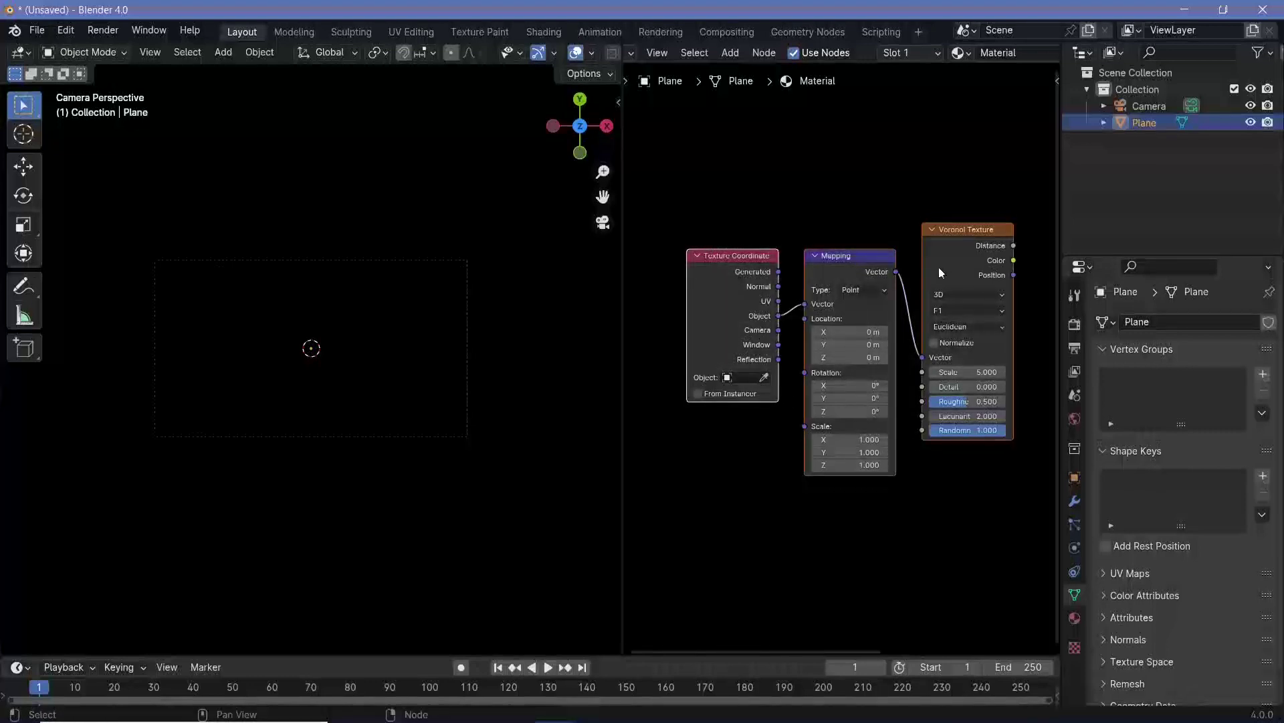
pyautogui.moveTo(936, 265); pyautogui.dragTo(761, 238)
pyautogui.click(937, 293)
pyautogui.moveTo(869, 314); pyautogui.dragTo(835, 309, button='middle')
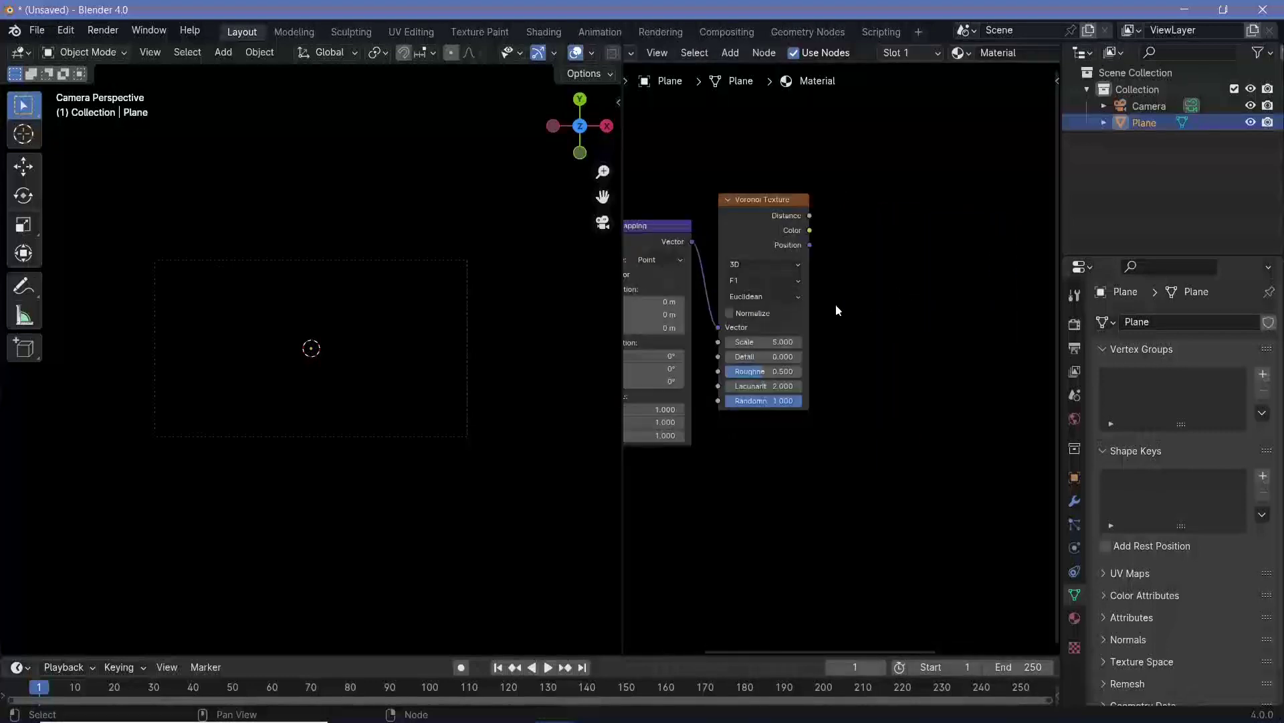
# Step: Set the Voronoi Texture's feature output to Smooth F1 and stack a duplicate set to F1 above it
pyautogui.click(780, 283)
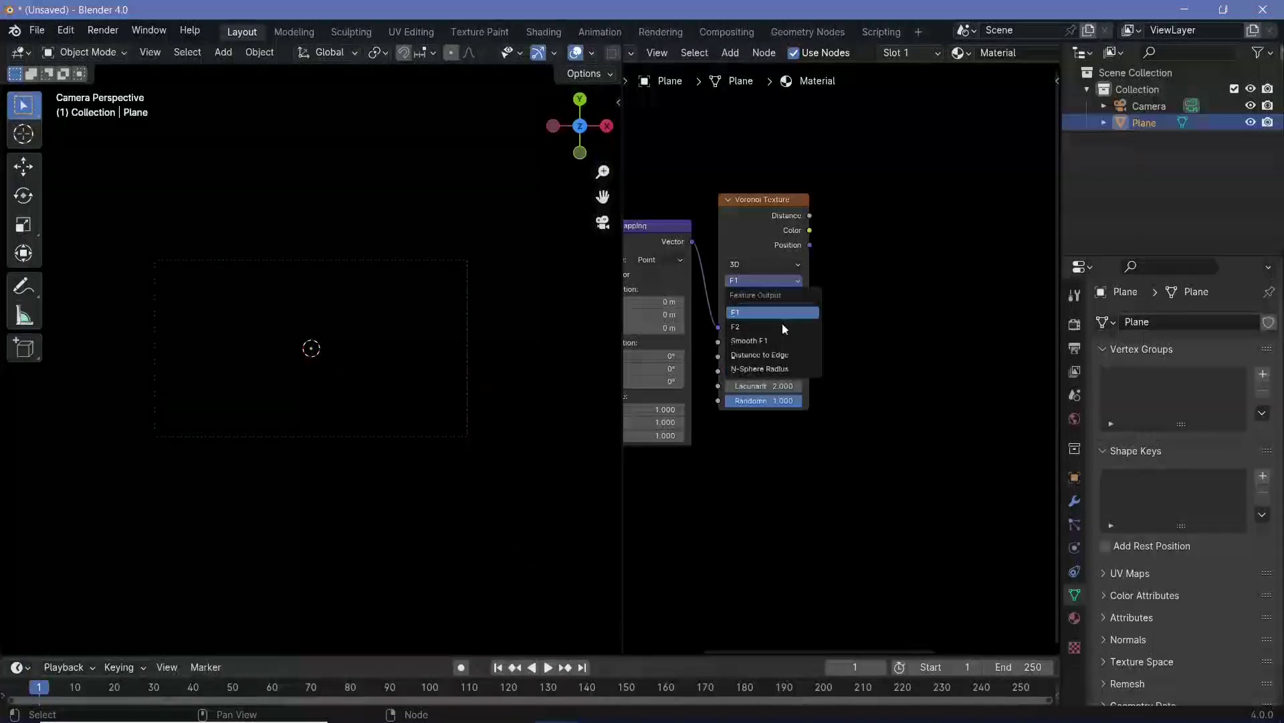
pyautogui.click(779, 312)
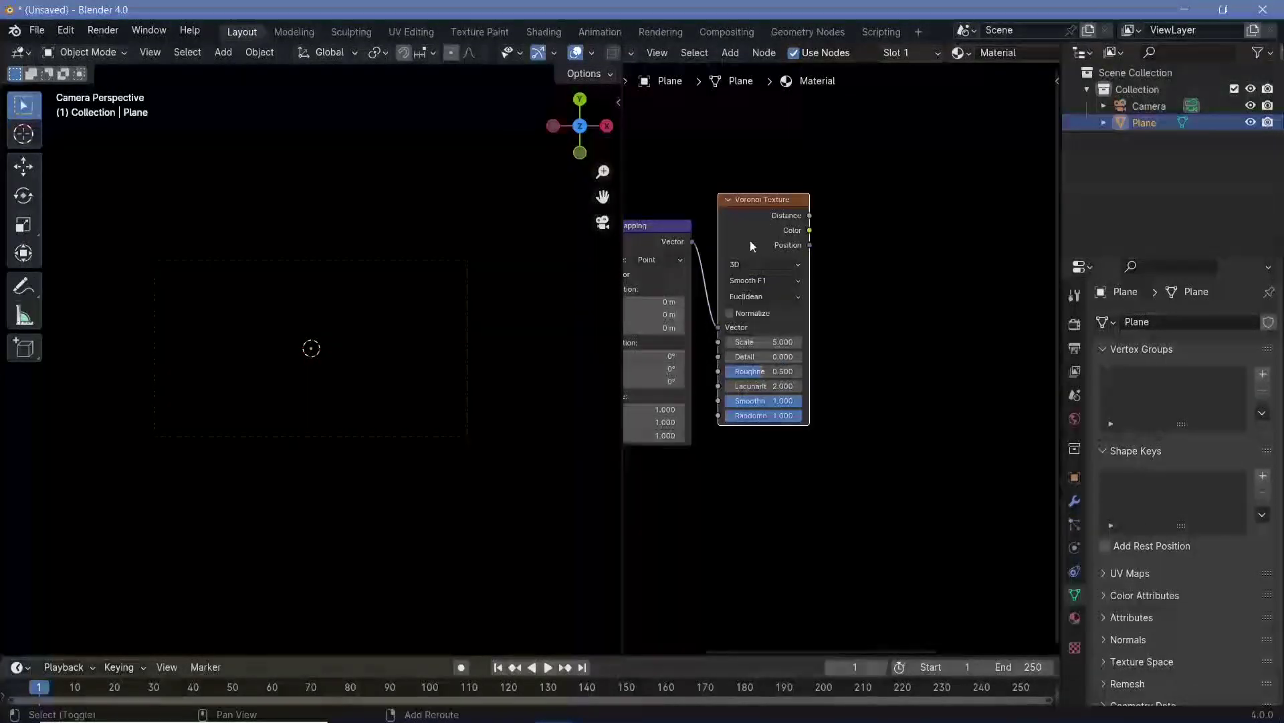
pyautogui.hotkey('shift', 'd')
pyautogui.click(883, 199)
pyautogui.click(891, 235)
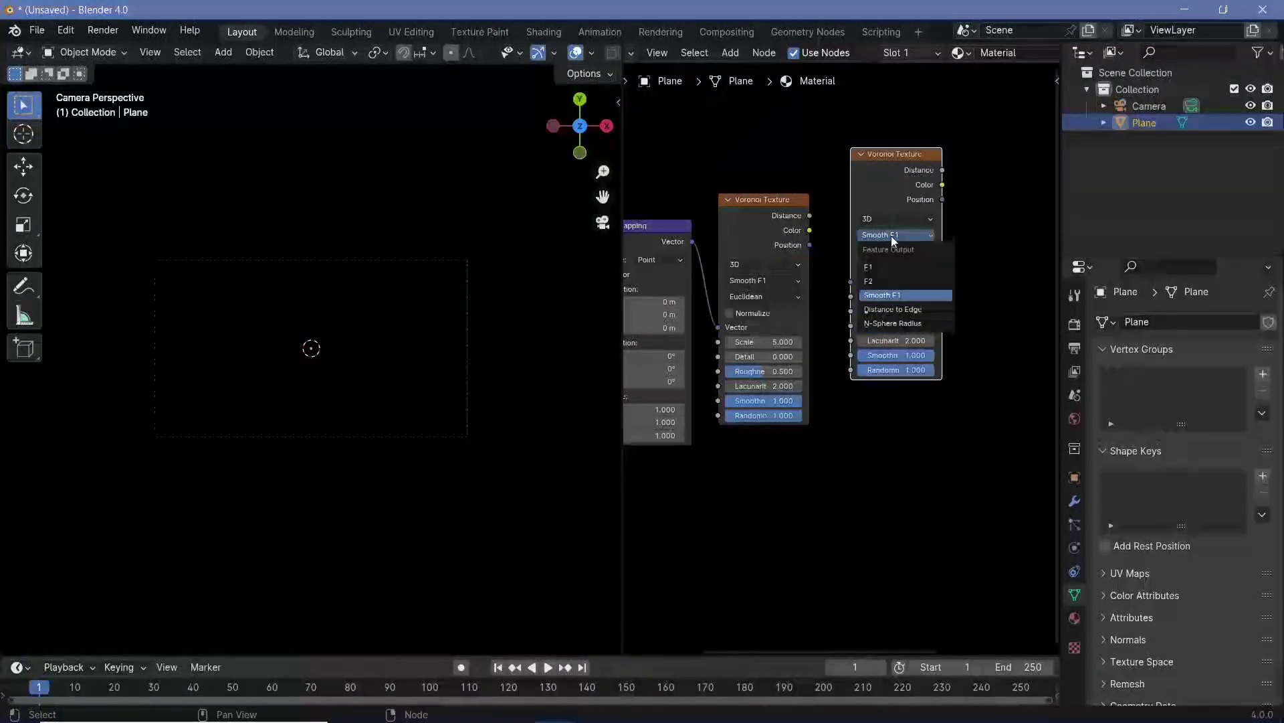
pyautogui.click(888, 263)
pyautogui.moveTo(790, 228); pyautogui.dragTo(892, 395)
pyautogui.moveTo(945, 380); pyautogui.dragTo(817, 372, button='middle')
# Step: Add a Math node beside the two Voronoi Textures and set its operation to Subtract
pyautogui.hotkey('shift', 'a')
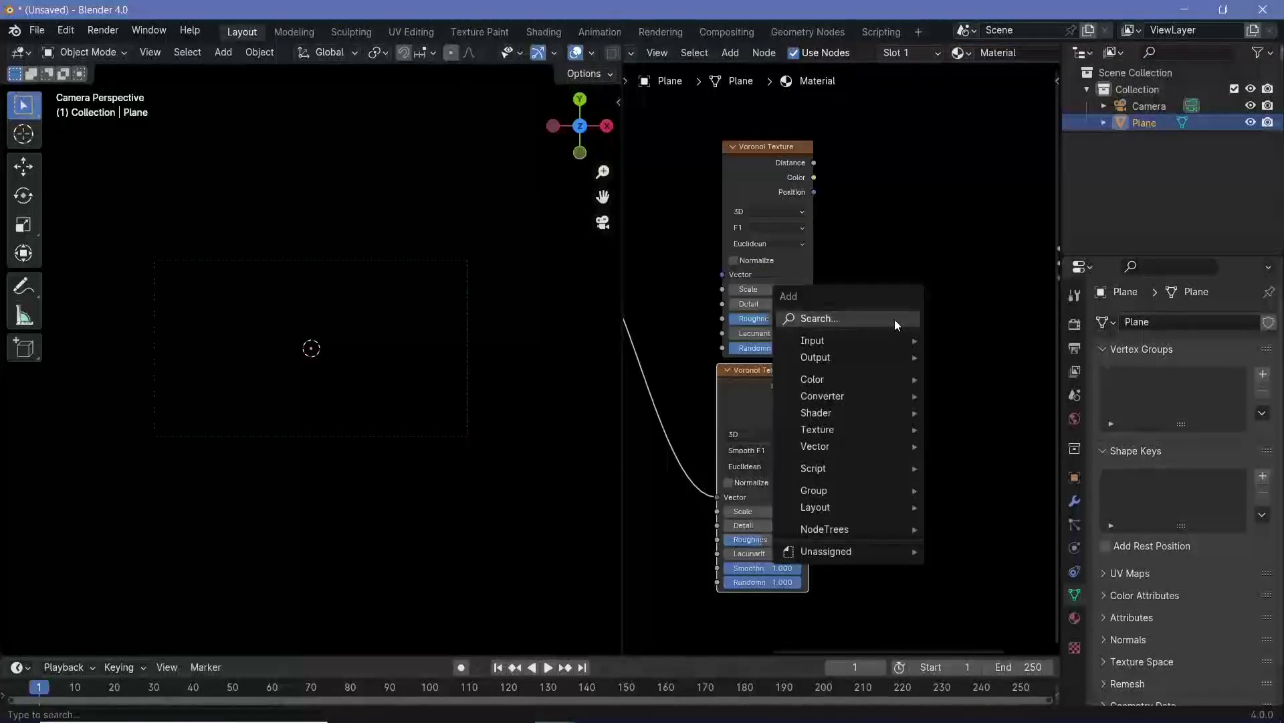
pyautogui.write('math')
pyautogui.press('Return')
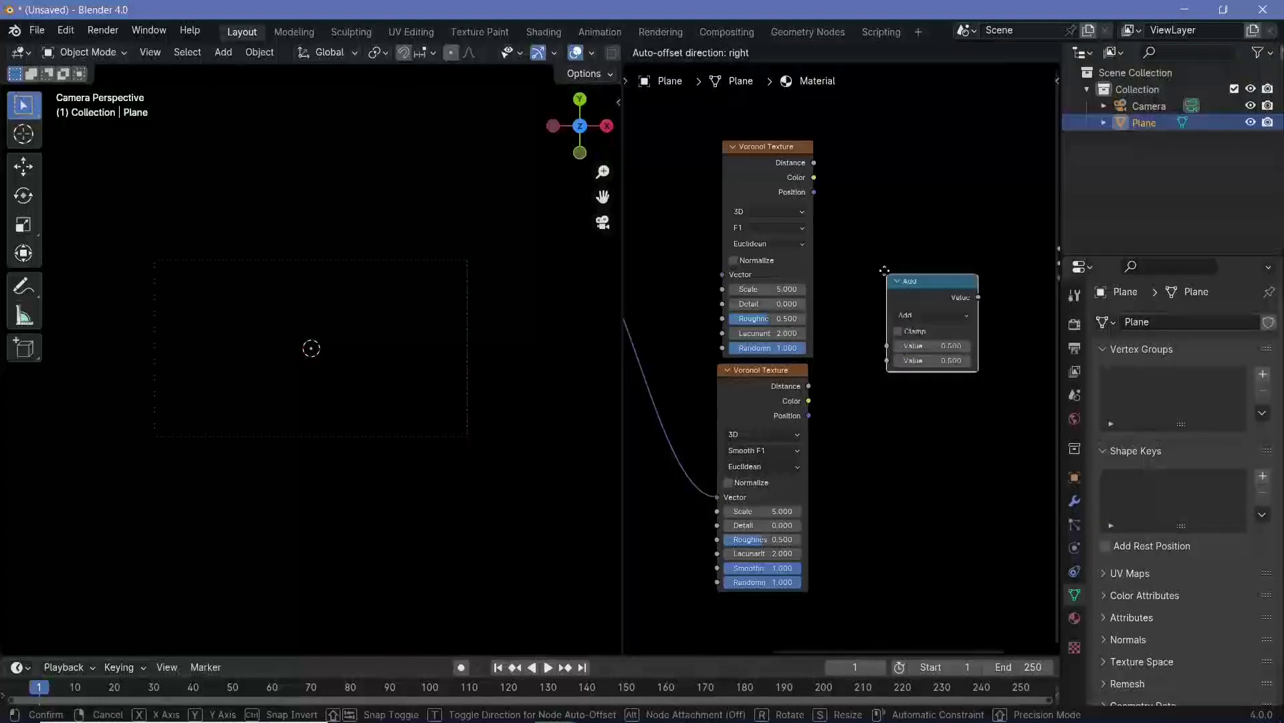
pyautogui.click(912, 318)
pyautogui.click(930, 311)
pyautogui.click(496, 360)
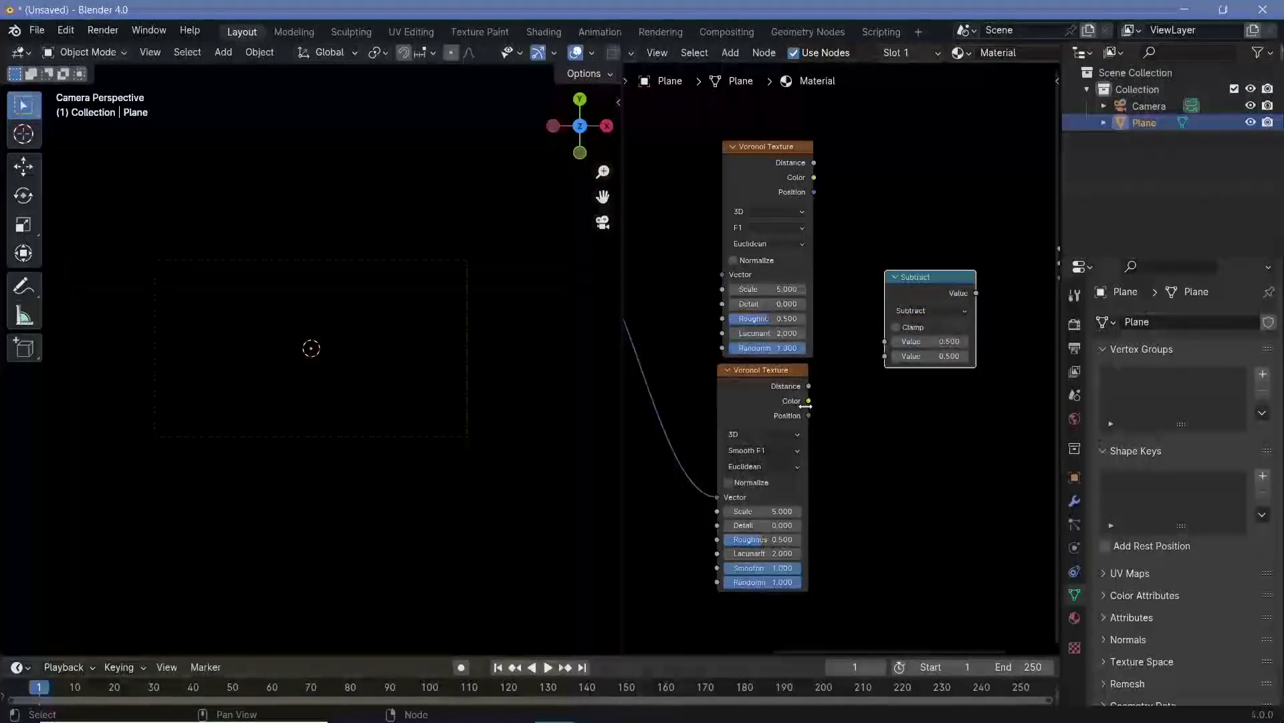
# Step: Subtract the Smooth F1 Voronoi's Distance from the F1 Voronoi's Distance and connect the result to the Material Output surface
pyautogui.moveTo(809, 388); pyautogui.dragTo(887, 355)
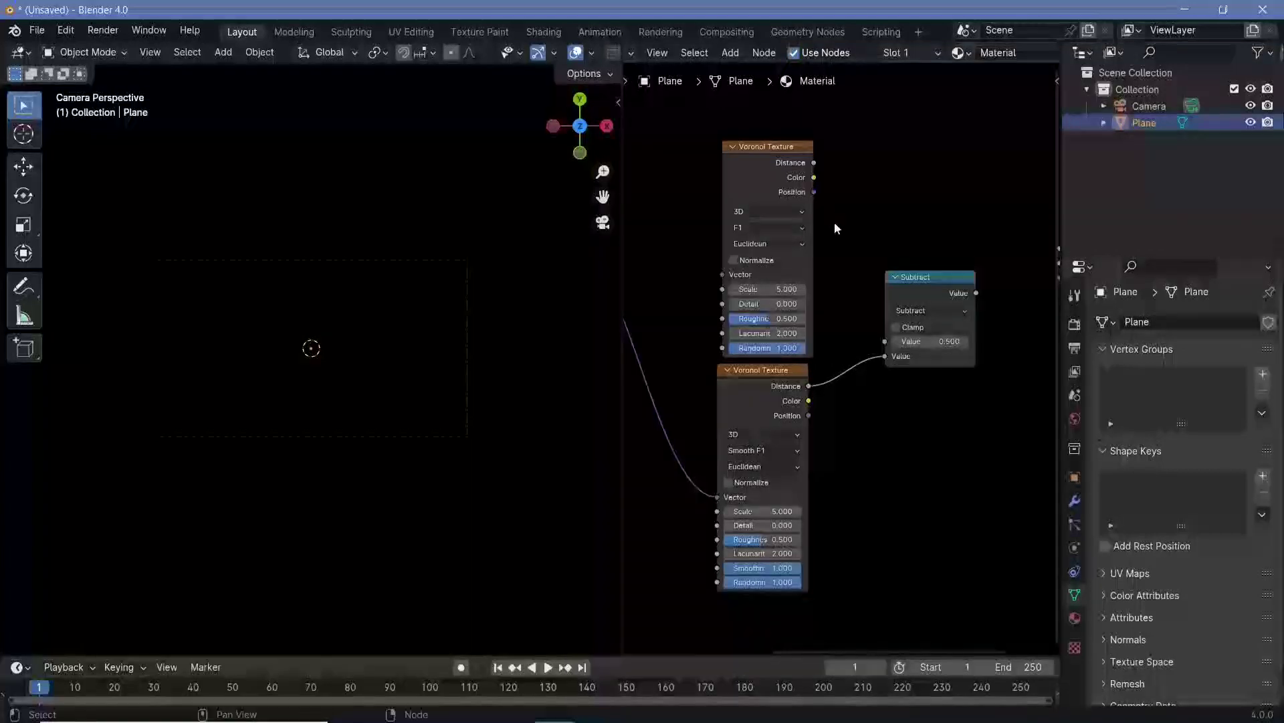
pyautogui.moveTo(814, 162); pyautogui.dragTo(886, 341)
pyautogui.moveTo(950, 279); pyautogui.dragTo(817, 271, button='middle')
pyautogui.click(817, 270)
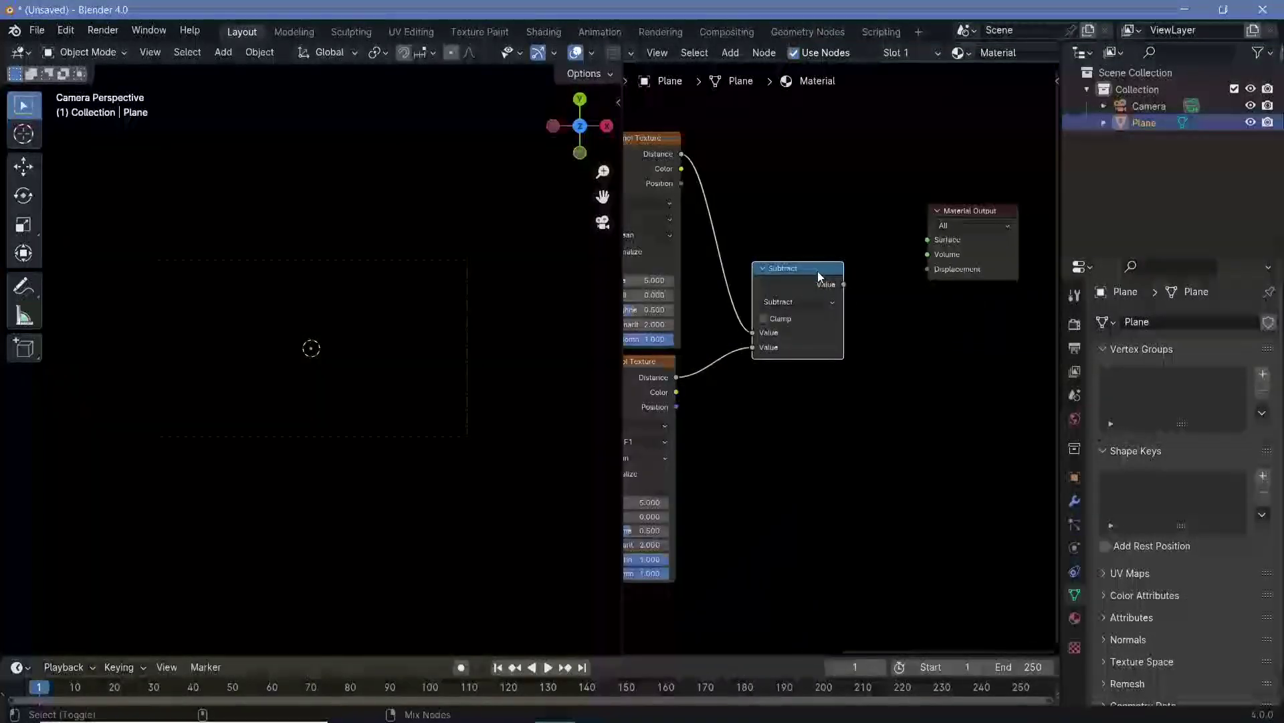
pyautogui.keyDown('ctrl'); pyautogui.keyDown('shift'); pyautogui.click(818, 271); pyautogui.keyUp('shift'); pyautogui.keyUp('ctrl')
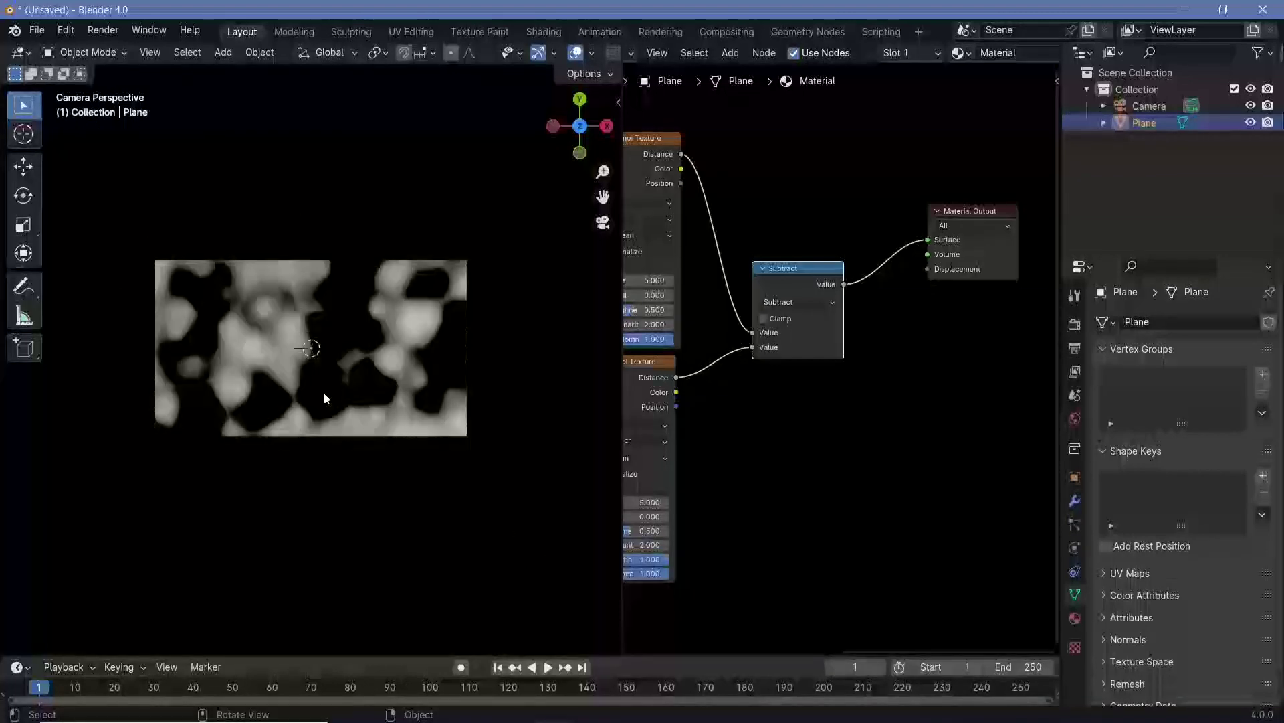
# Step: Swap the Subtract inputs so the Smooth F1 Distance is the first value and the F1 Distance the second
pyautogui.moveTo(758, 457); pyautogui.dragTo(923, 471, button='middle')
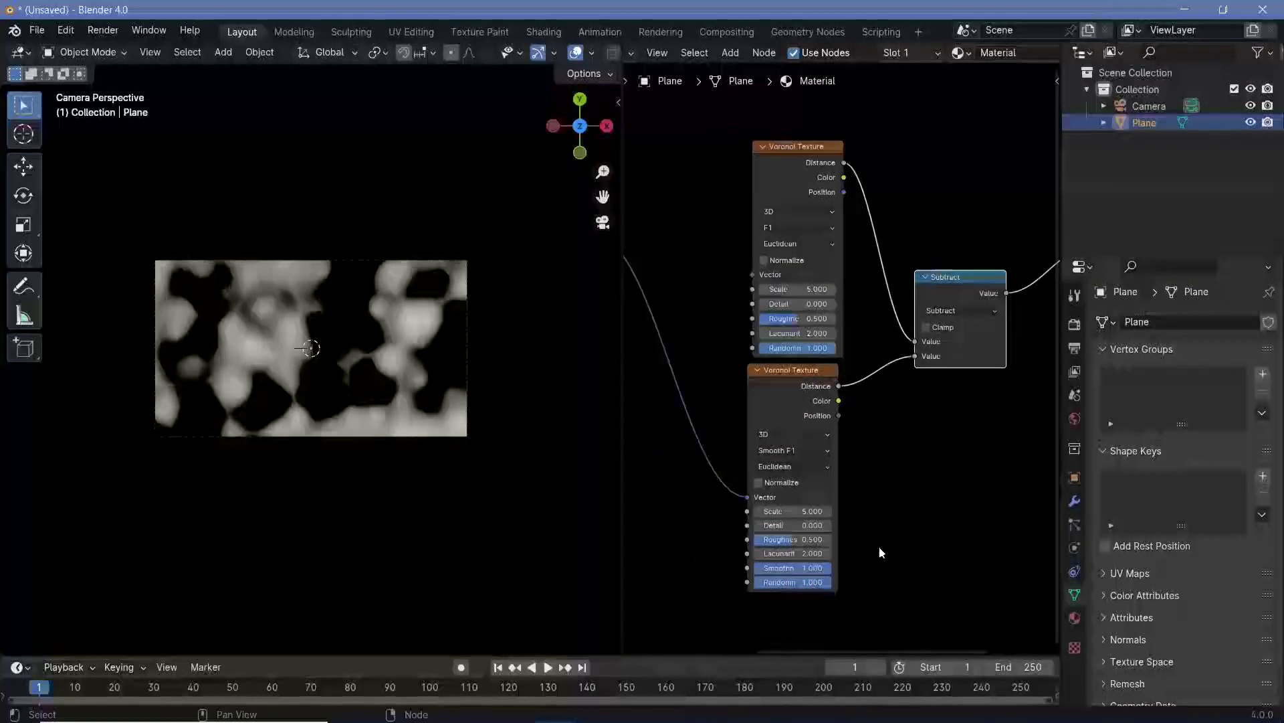
pyautogui.moveTo(913, 355); pyautogui.dragTo(916, 340)
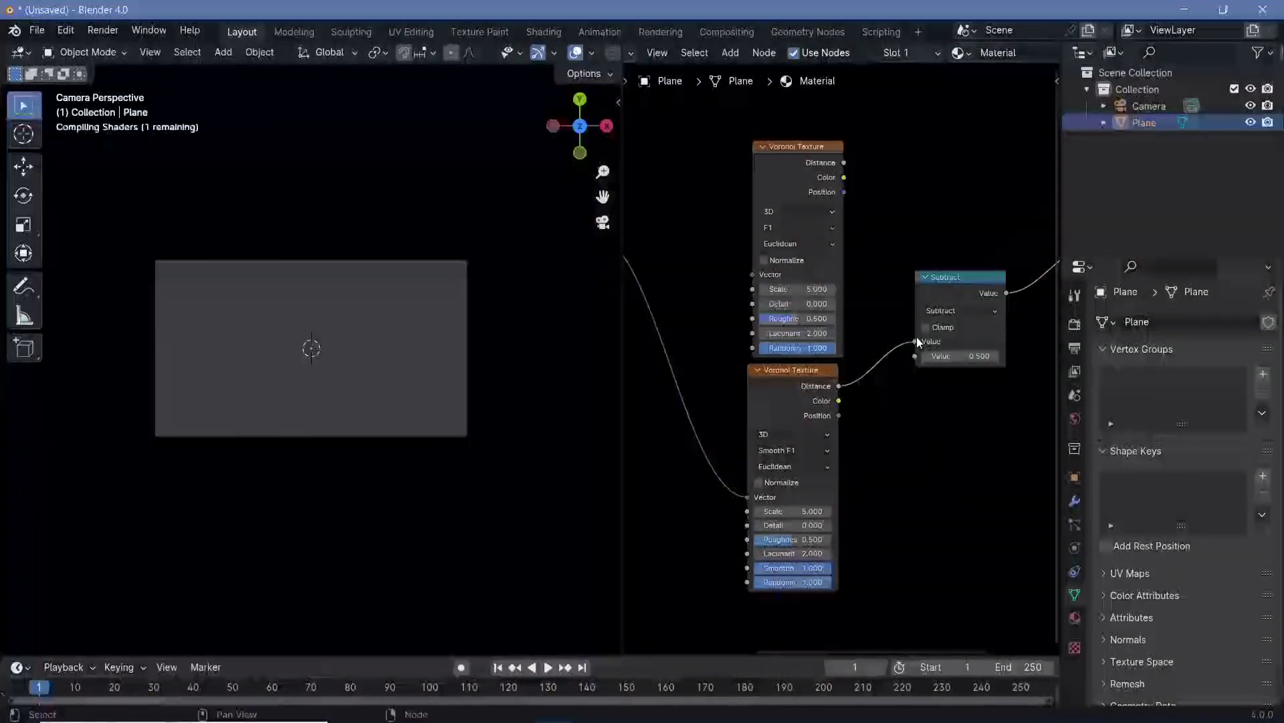
pyautogui.moveTo(844, 163); pyautogui.dragTo(915, 355)
pyautogui.scroll(-2, 855, 457)
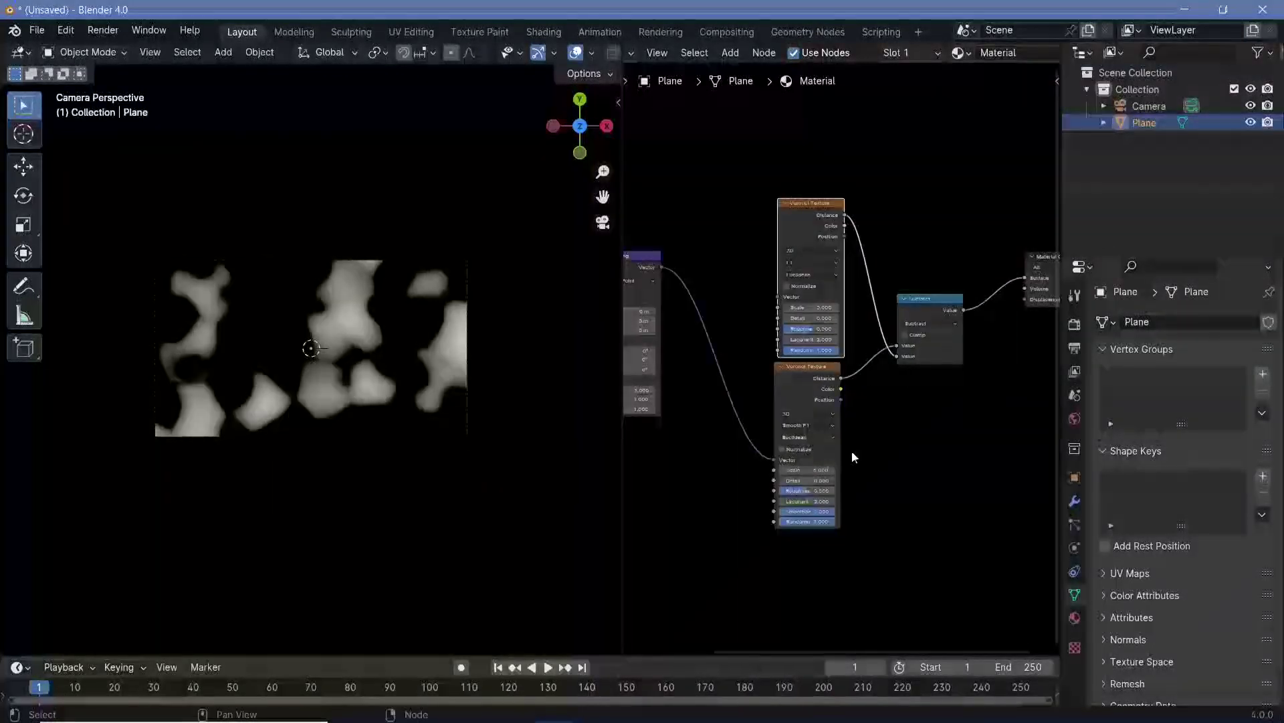
# Step: Connect the Mapping node's Vector output to the Vector input of the F1 Voronoi Texture
pyautogui.scroll(3, 842, 356)
pyautogui.moveTo(792, 465); pyautogui.dragTo(908, 459, button='middle')
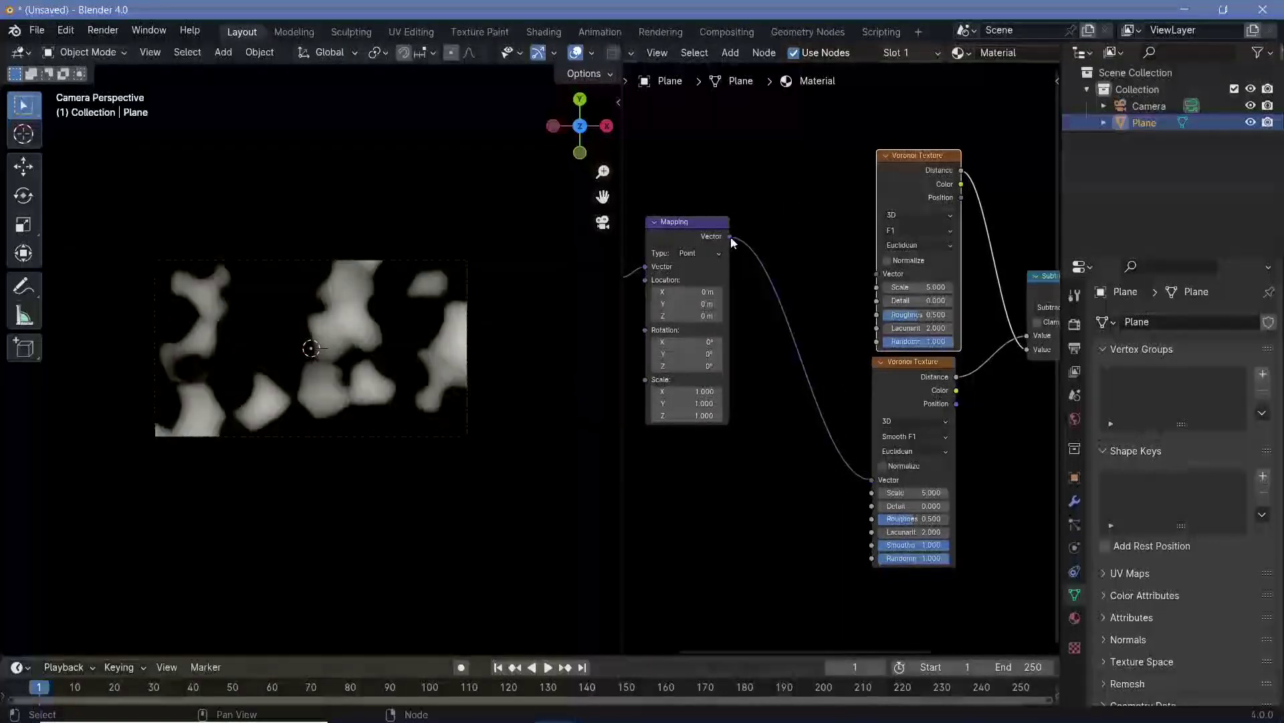
pyautogui.moveTo(731, 236); pyautogui.dragTo(876, 273)
# Step: Swap the Subtract inputs so the F1 Distance is the first value and the Smooth F1 Distance the second
pyautogui.moveTo(1024, 350); pyautogui.dragTo(953, 329, button='middle')
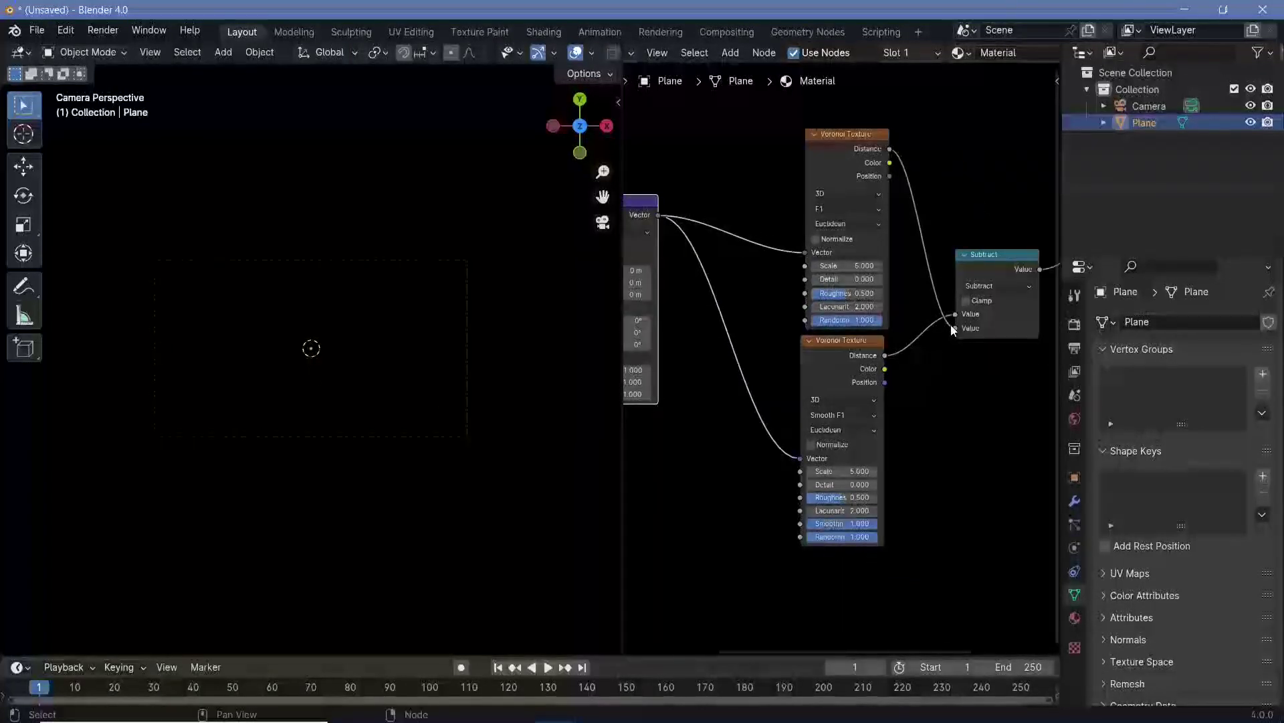
pyautogui.moveTo(956, 328); pyautogui.dragTo(956, 314)
pyautogui.moveTo(885, 355); pyautogui.dragTo(955, 328)
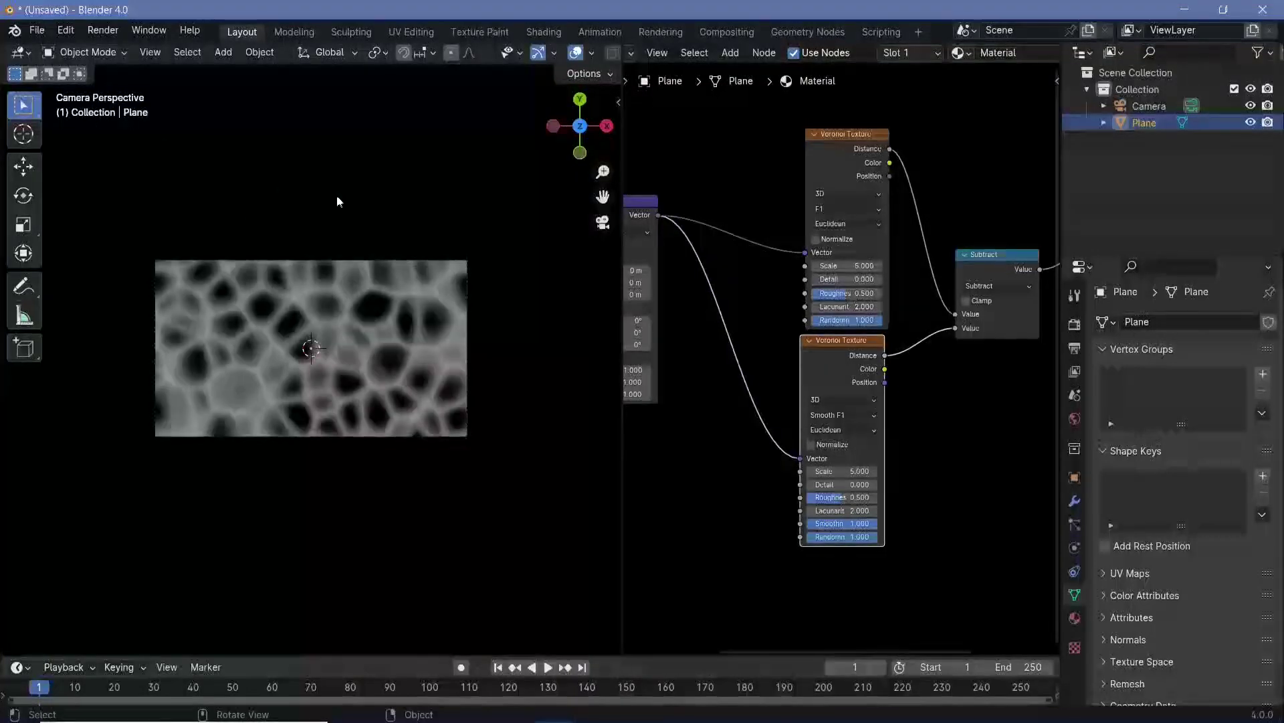
pyautogui.scroll(6, 295, 350)
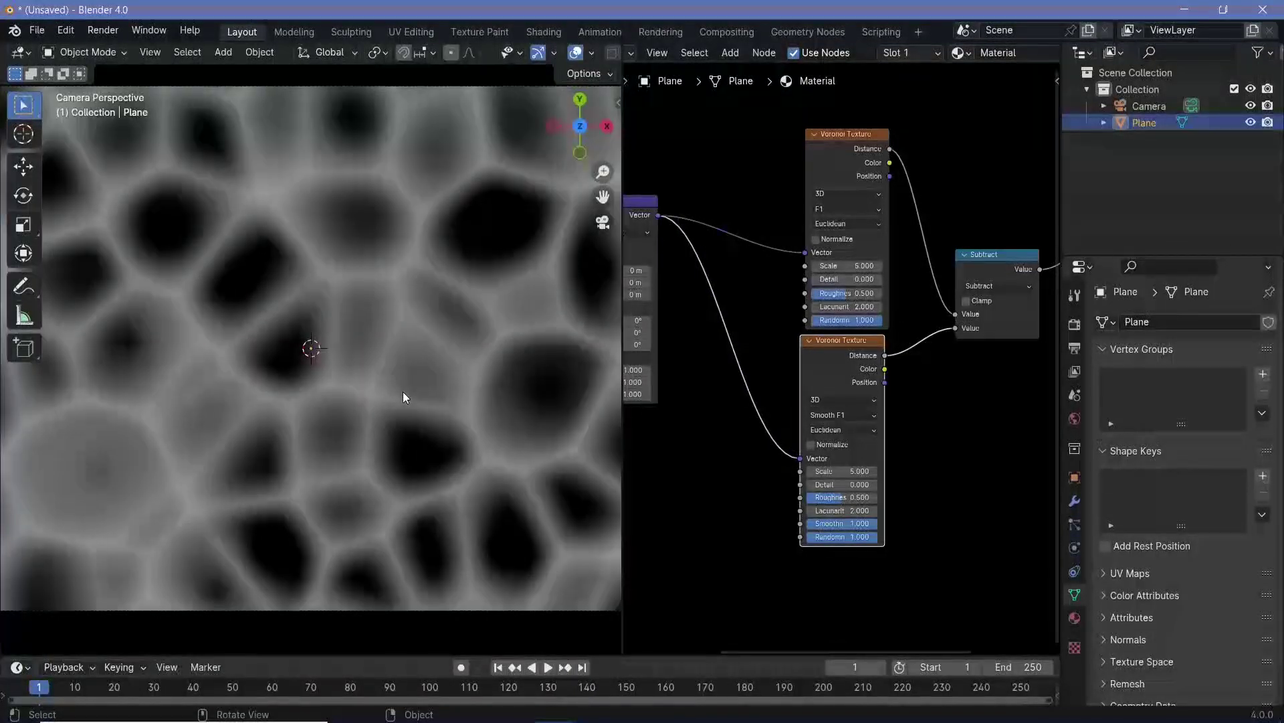
pyautogui.scroll(-1, 403, 392)
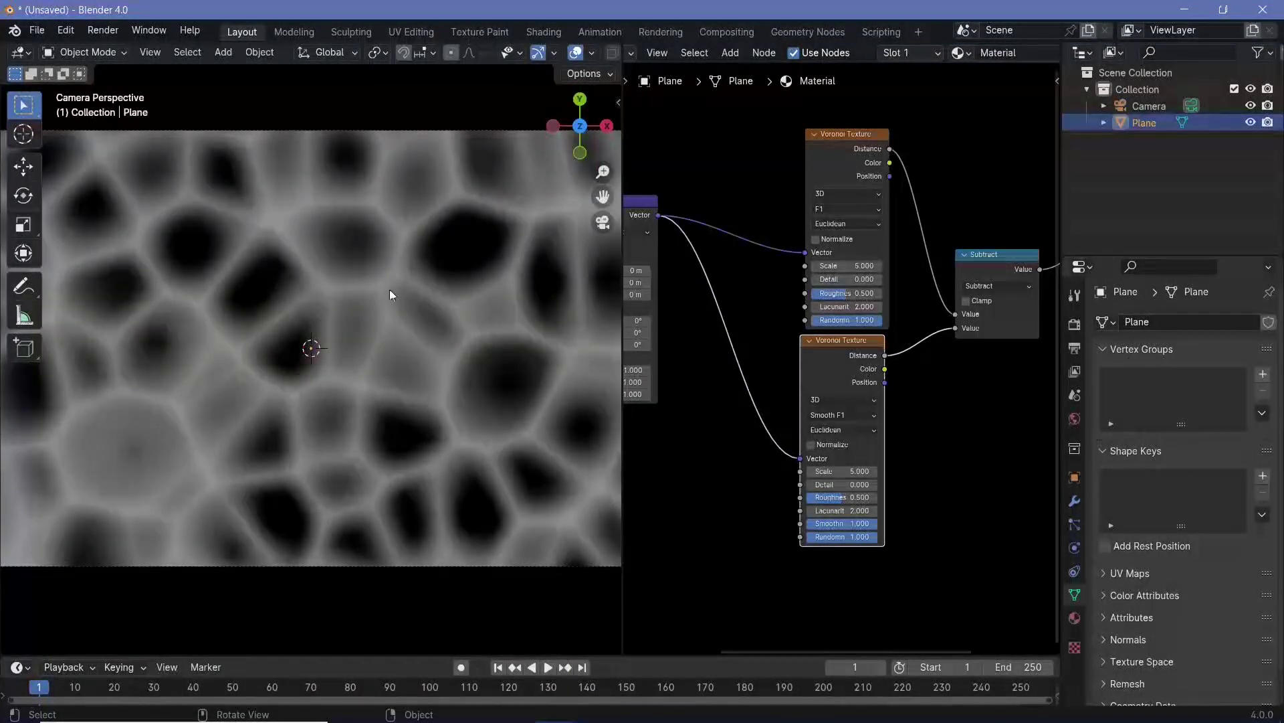
# Step: Insert a duplicate of the Subtract node before the Material Output and set it to Less Than with a 0.110 threshold
pyautogui.moveTo(950, 334); pyautogui.dragTo(689, 321, button='middle')
pyautogui.moveTo(916, 190); pyautogui.dragTo(1039, 258)
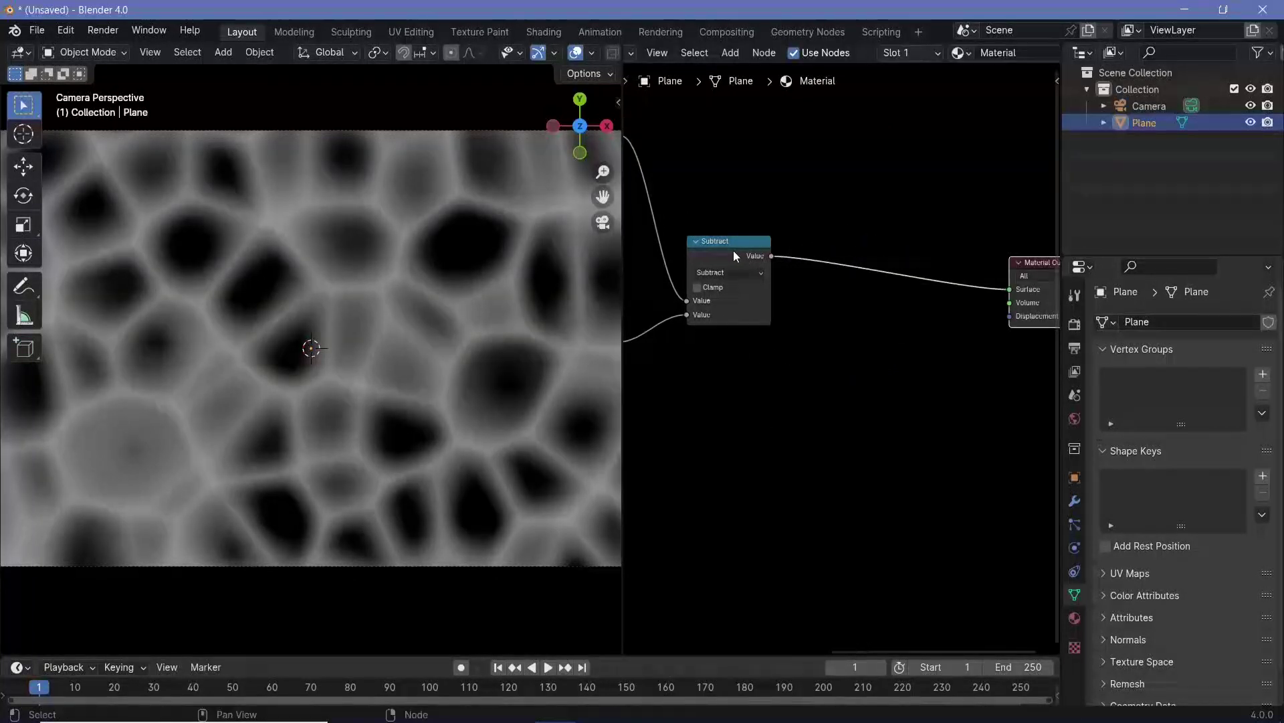
pyautogui.hotkey('shift', 'd')
pyautogui.click(853, 295)
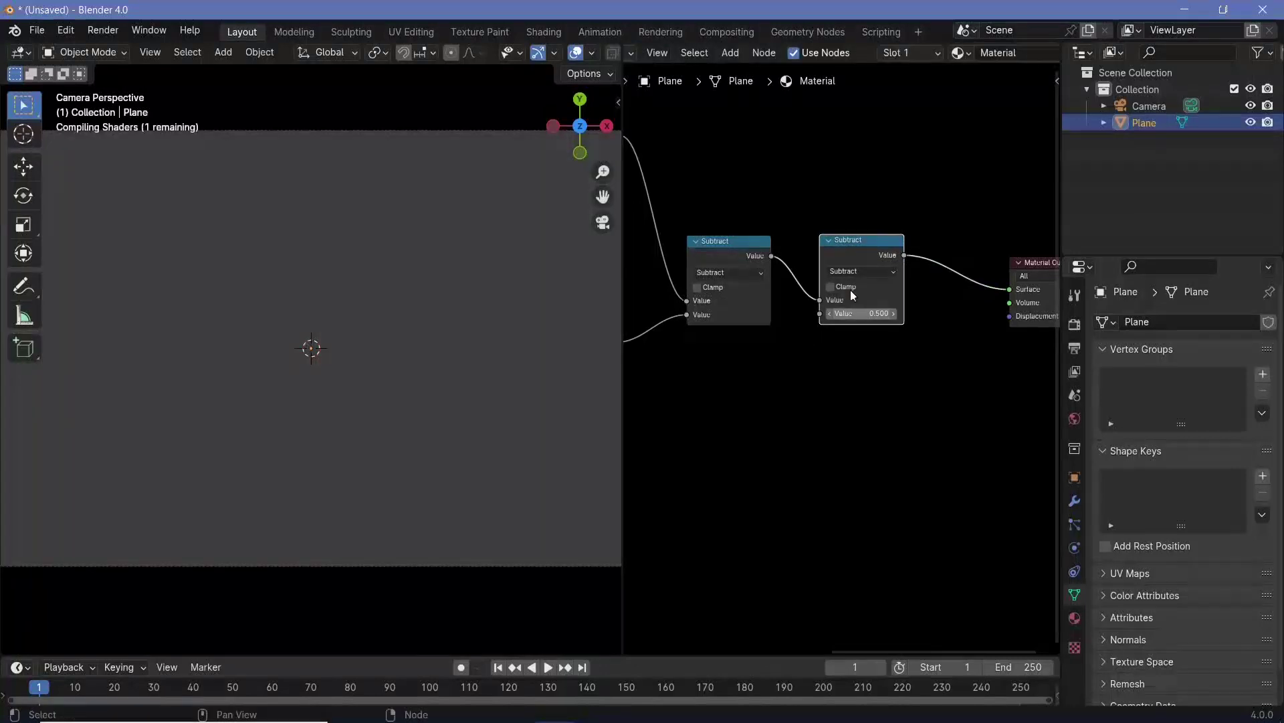
pyautogui.click(855, 268)
pyautogui.press('Escape')
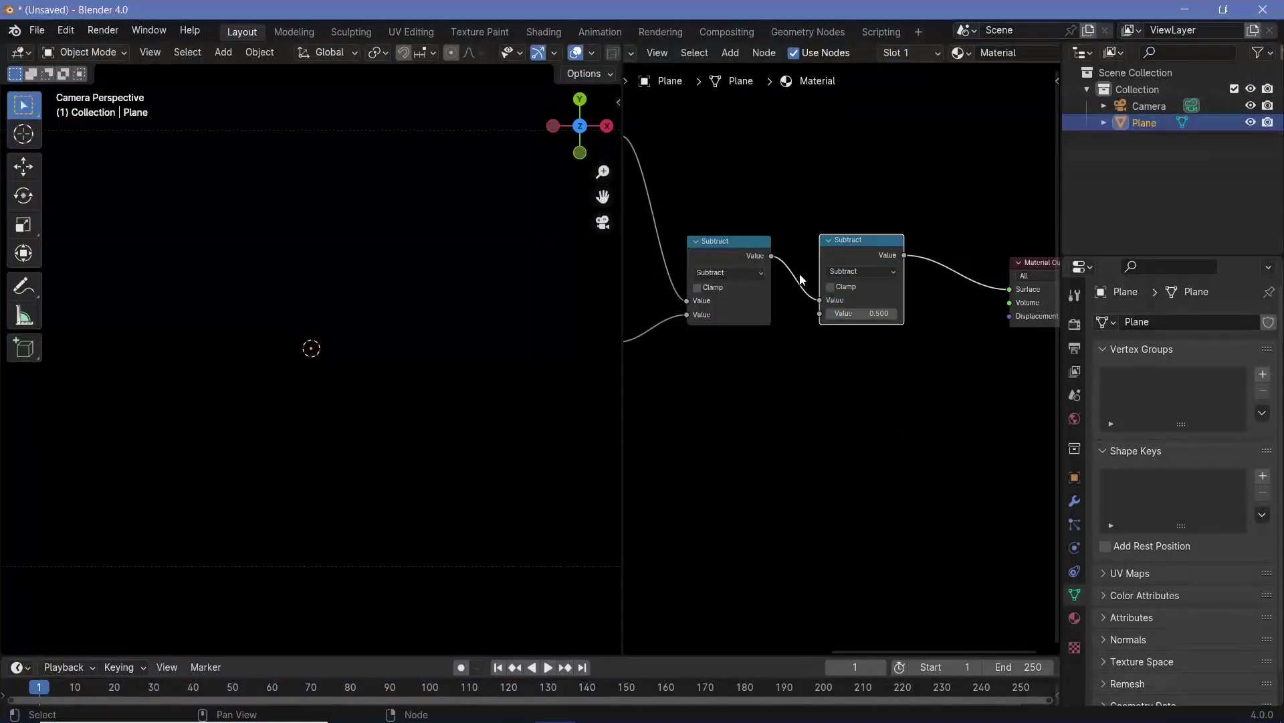
pyautogui.click(856, 271)
pyautogui.click(575, 331)
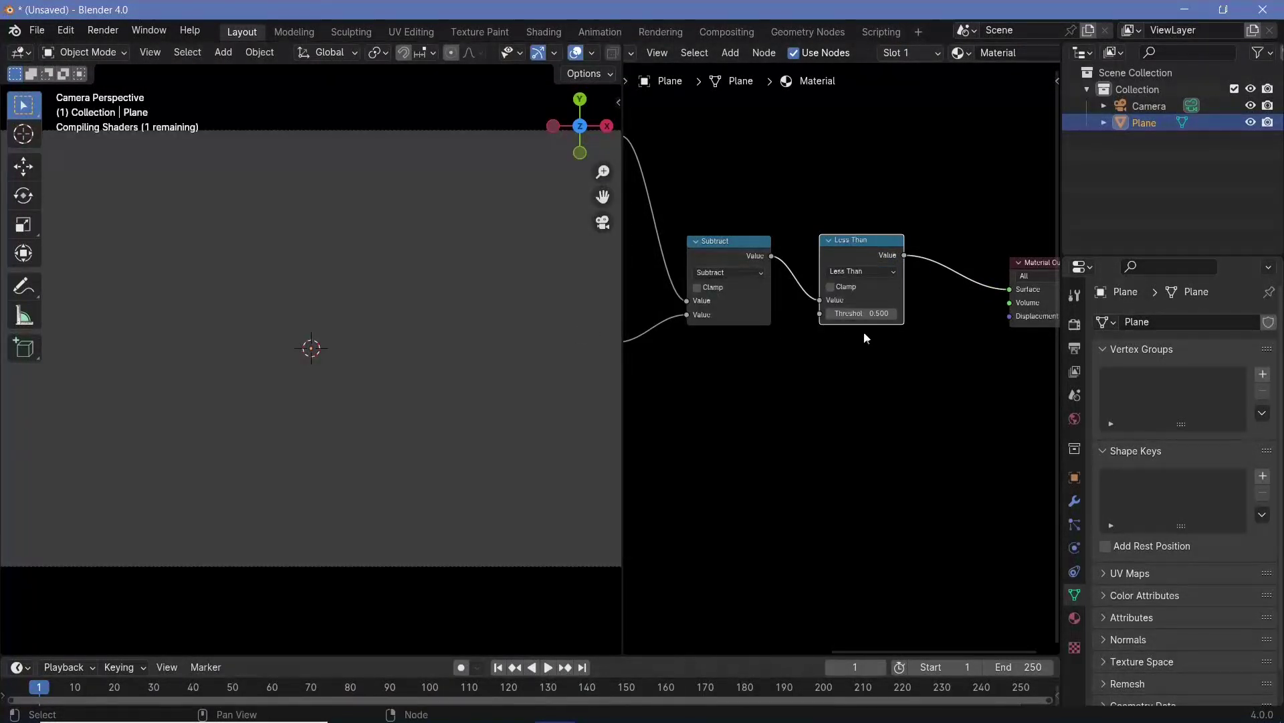
pyautogui.moveTo(861, 314); pyautogui.dragTo(832, 314)
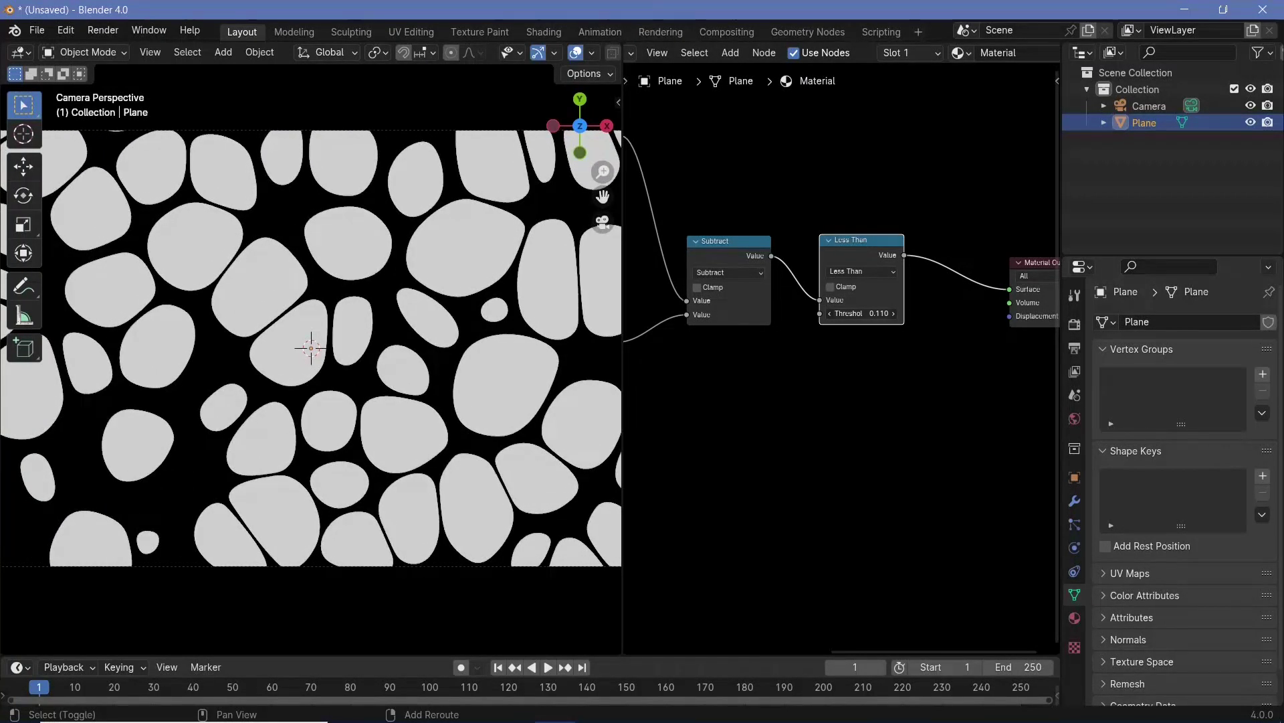
# Step: Duplicate both Voronoi Textures, the Subtract and the Less Than node below the originals, keeping their links to the Mapping node
pyautogui.scroll(-5, 832, 234)
pyautogui.moveTo(857, 221); pyautogui.dragTo(925, 193, button='middle')
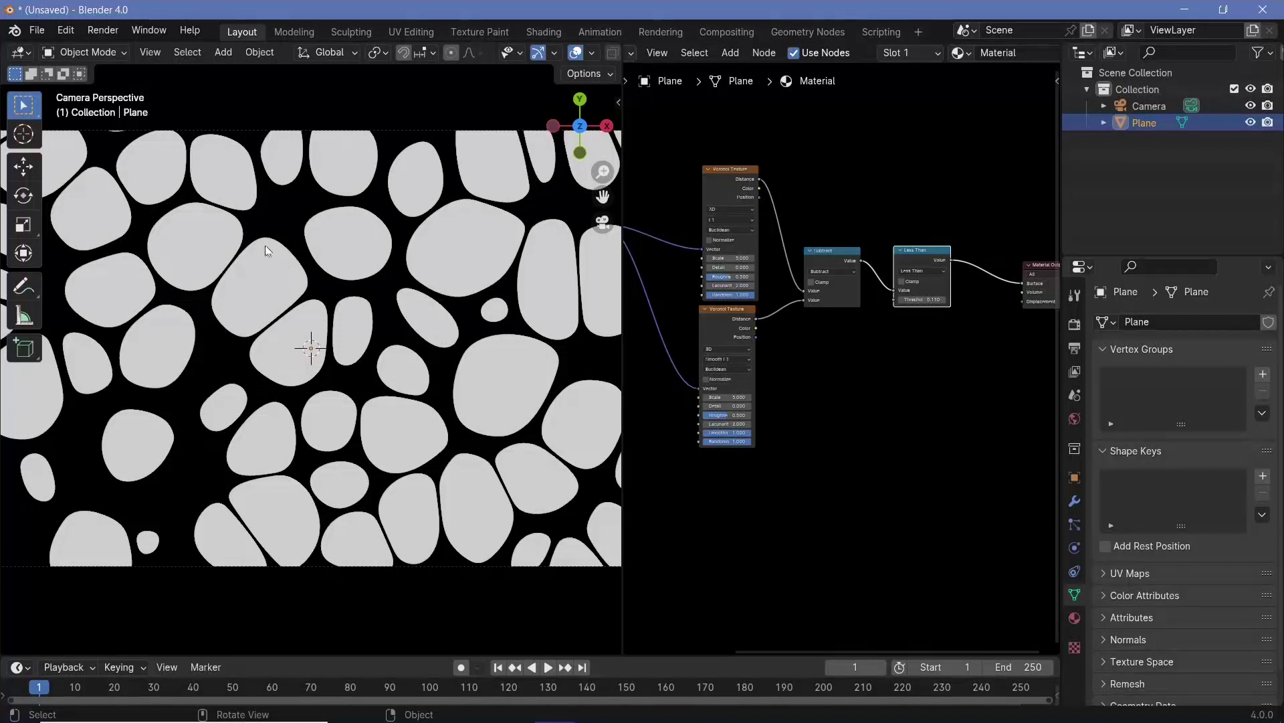
pyautogui.moveTo(827, 319); pyautogui.dragTo(883, 316, button='middle')
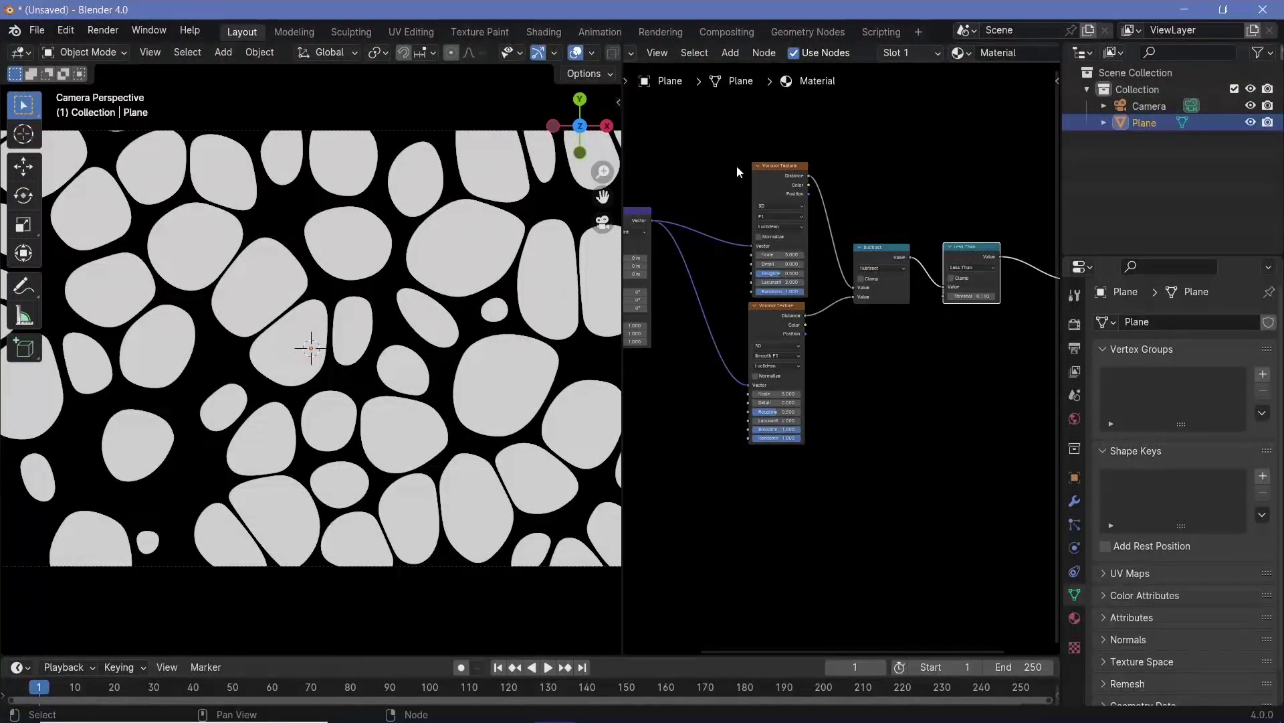
pyautogui.moveTo(741, 154); pyautogui.dragTo(1002, 462)
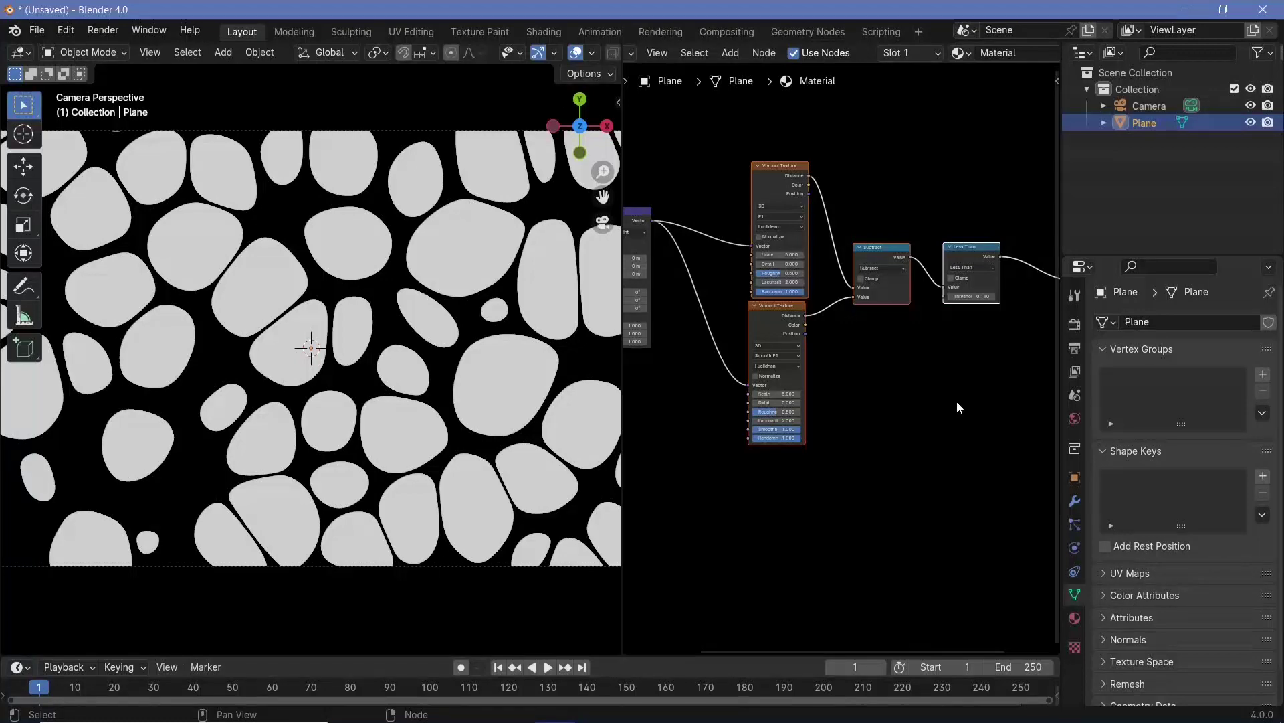
pyautogui.hotkey('shift', 'd')
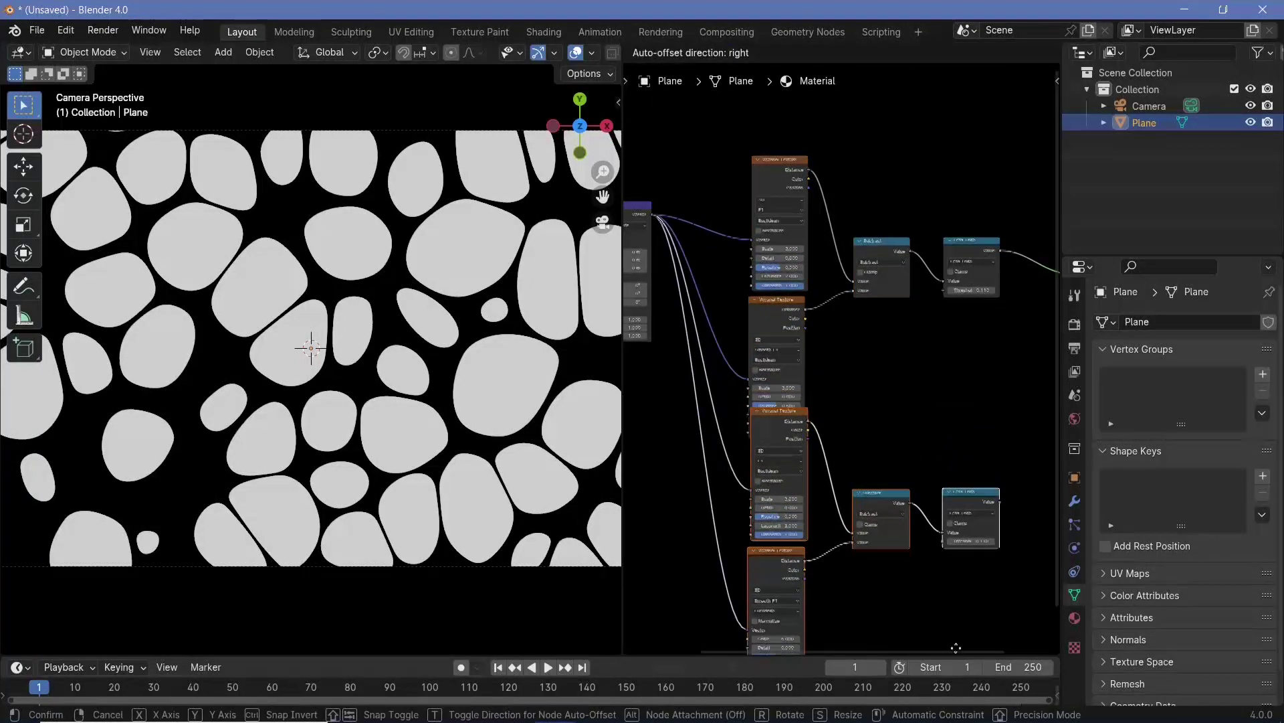
pyautogui.click(772, 466)
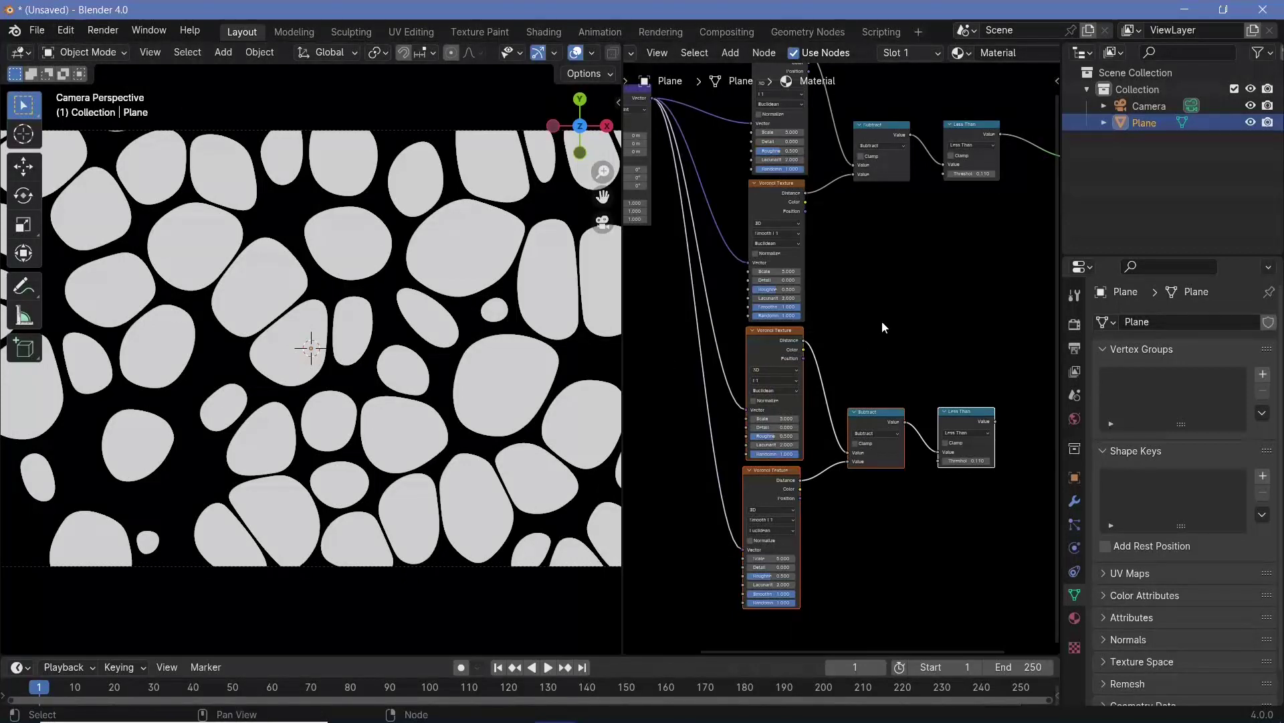
# Step: Connect the duplicated Less Than node to the Material Output surface and set its threshold to 0.090
pyautogui.moveTo(1011, 286); pyautogui.dragTo(928, 267, button='middle')
pyautogui.scroll(2, 928, 267)
pyautogui.keyDown('ctrl'); pyautogui.keyDown('shift'); pyautogui.click(894, 403); pyautogui.keyUp('shift'); pyautogui.keyUp('ctrl')
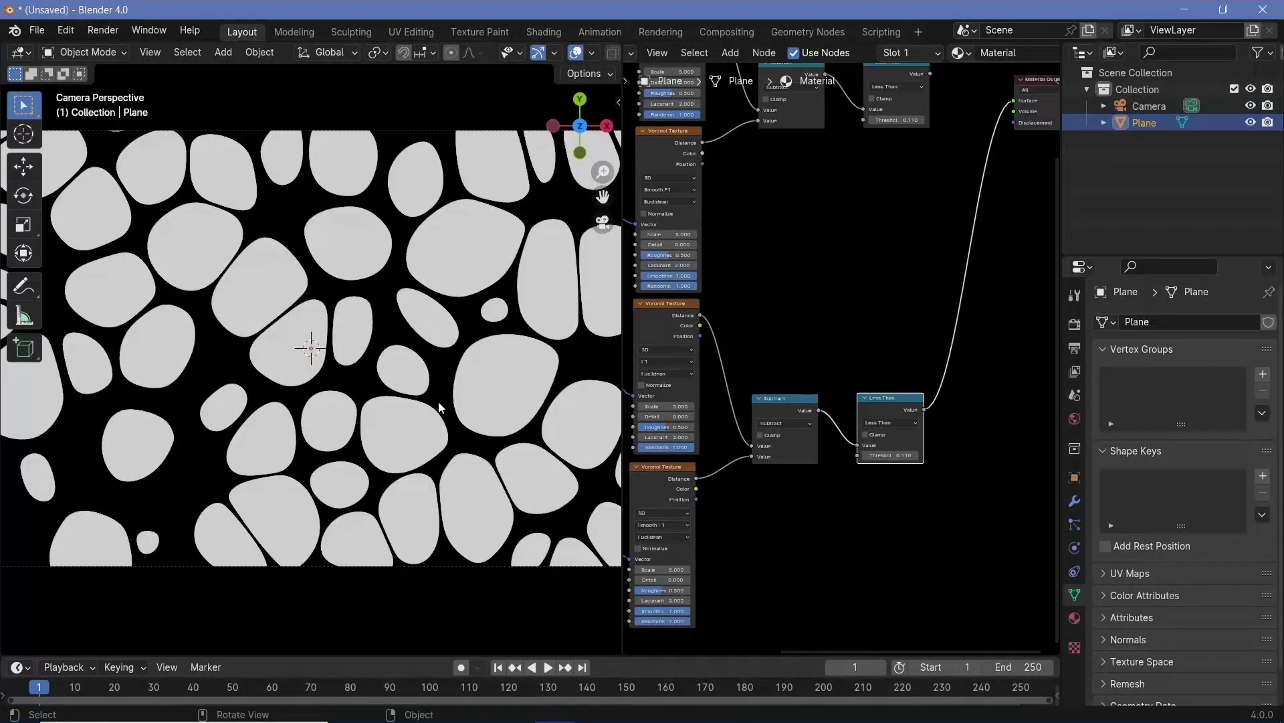
pyautogui.scroll(2, 901, 415)
pyautogui.moveTo(886, 479)
pyautogui.mouseDown()
pyautogui.moveTo(812, 479)
pyautogui.moveTo(906, 479)
pyautogui.moveTo(873, 475)
pyautogui.mouseUp()
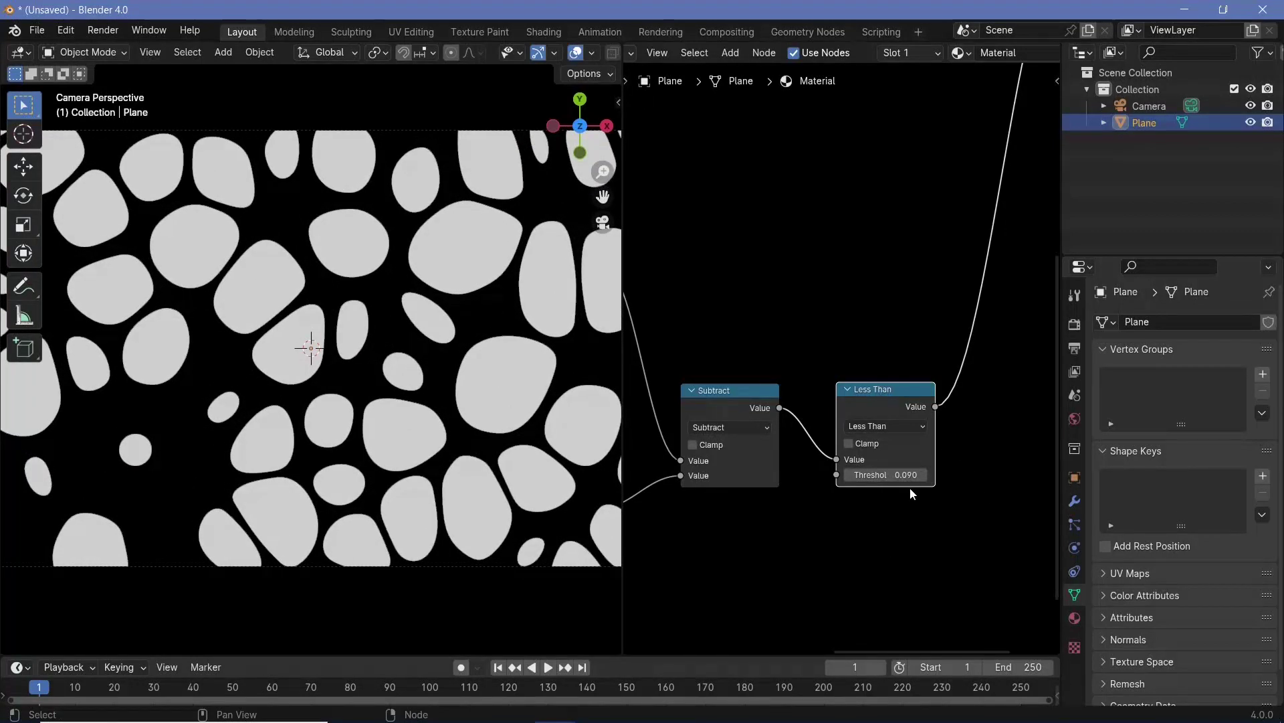
pyautogui.moveTo(923, 260); pyautogui.dragTo(866, 442, button='middle')
pyautogui.scroll(1, 865, 442)
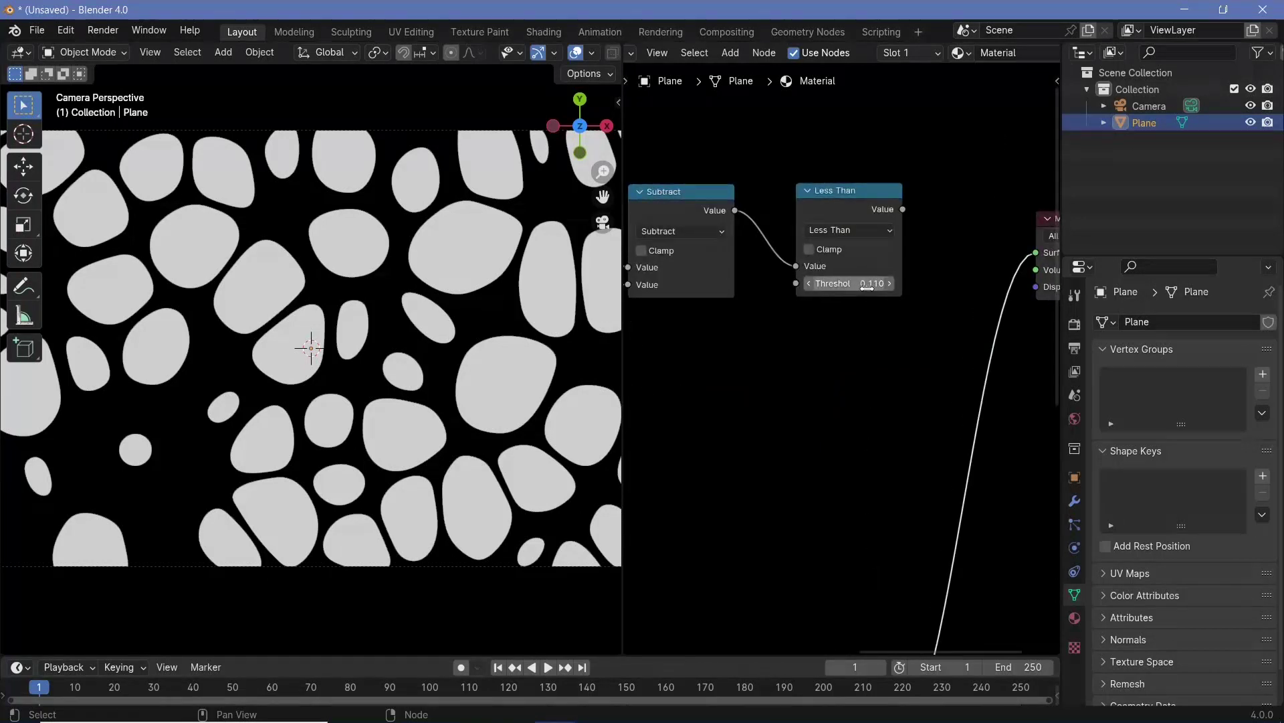
pyautogui.scroll(-3, 874, 294)
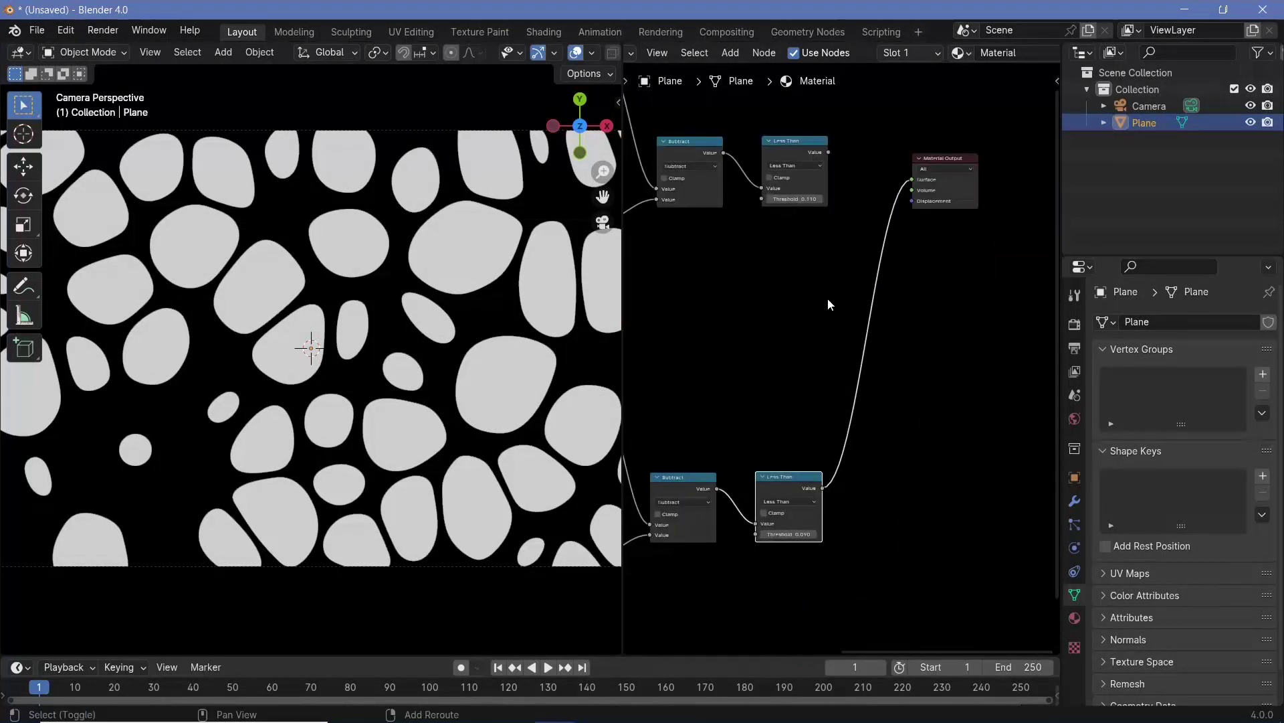
# Step: Add a Math node below the Material Output and set its operation to Multiply
pyautogui.hotkey('shift', 'a')
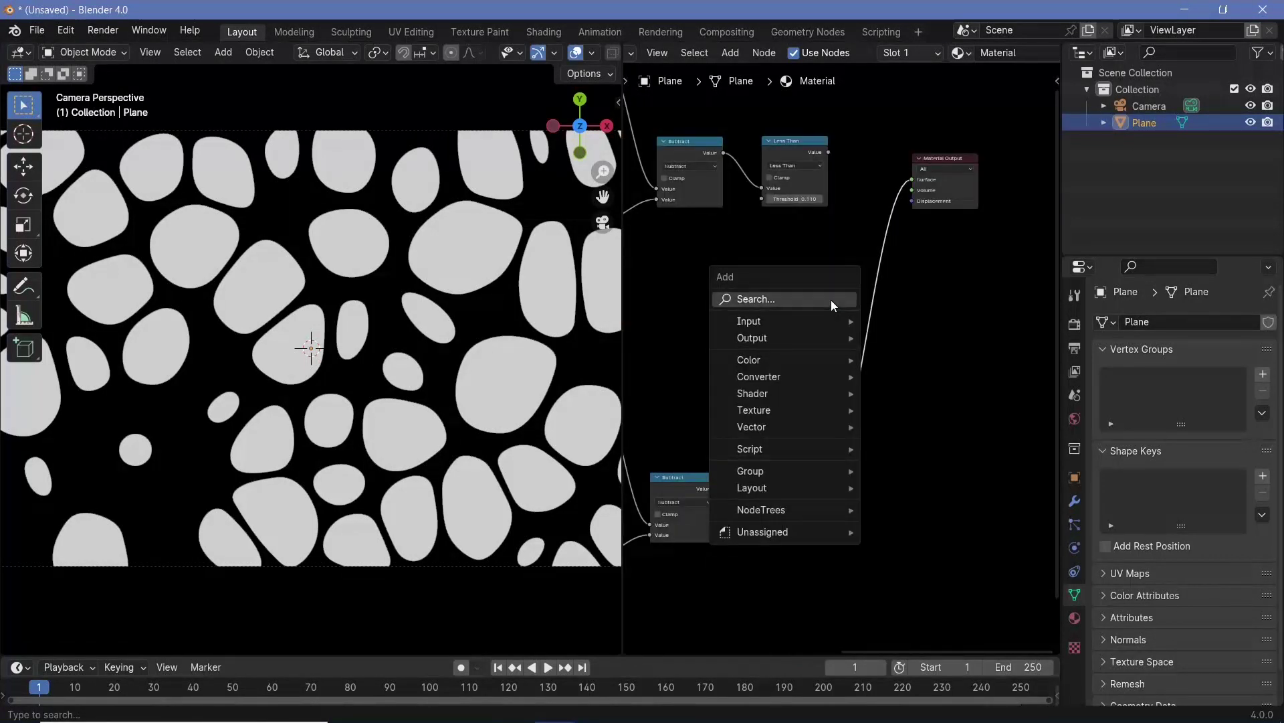
pyautogui.write('math')
pyautogui.press('Return')
pyautogui.click(947, 355)
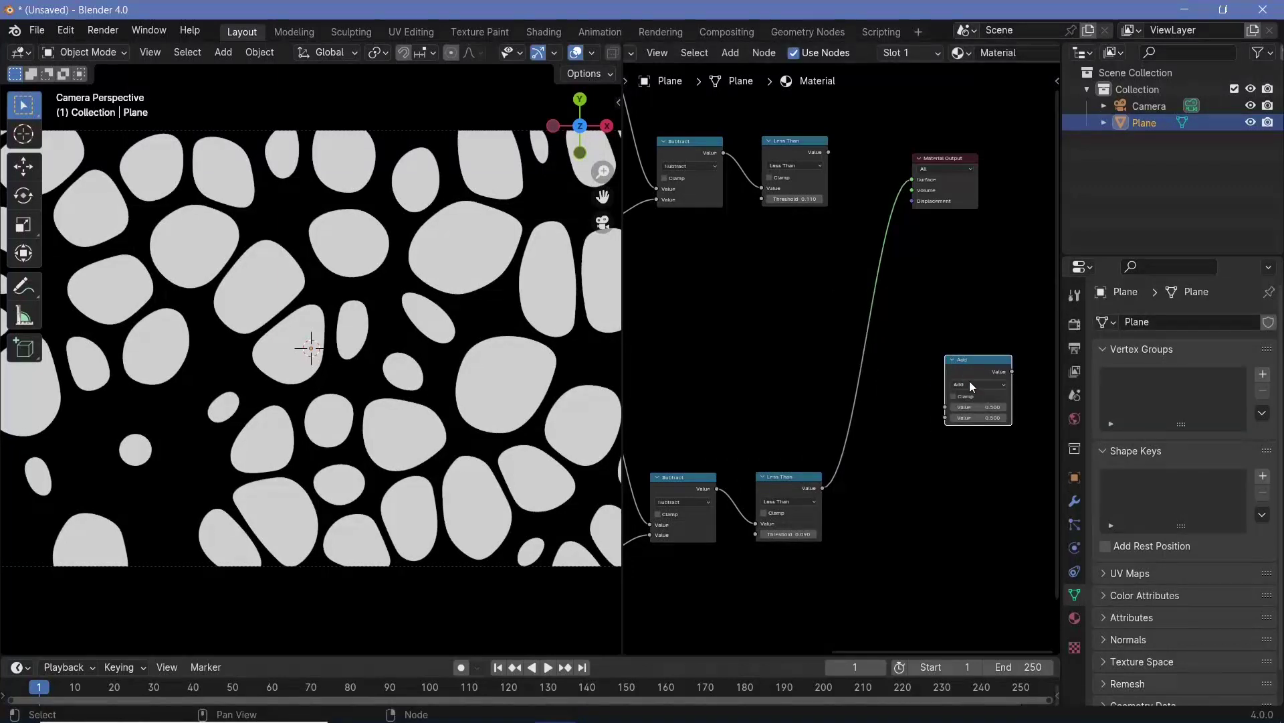
pyautogui.click(970, 384)
pyautogui.click(664, 429)
pyautogui.moveTo(984, 375); pyautogui.dragTo(943, 286)
# Step: Move the lower Less Than node closer to its Subtract node and insert an Invert Color node on its output link
pyautogui.click(790, 491)
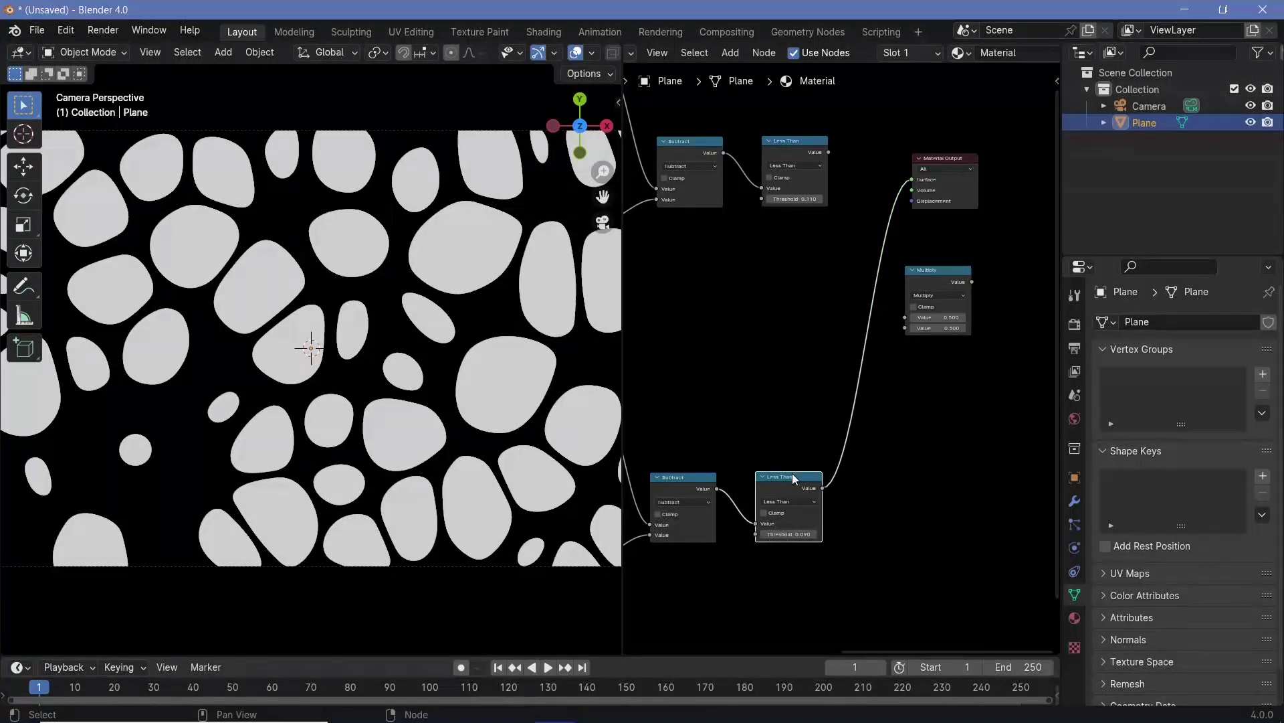
pyautogui.moveTo(790, 479); pyautogui.dragTo(757, 482)
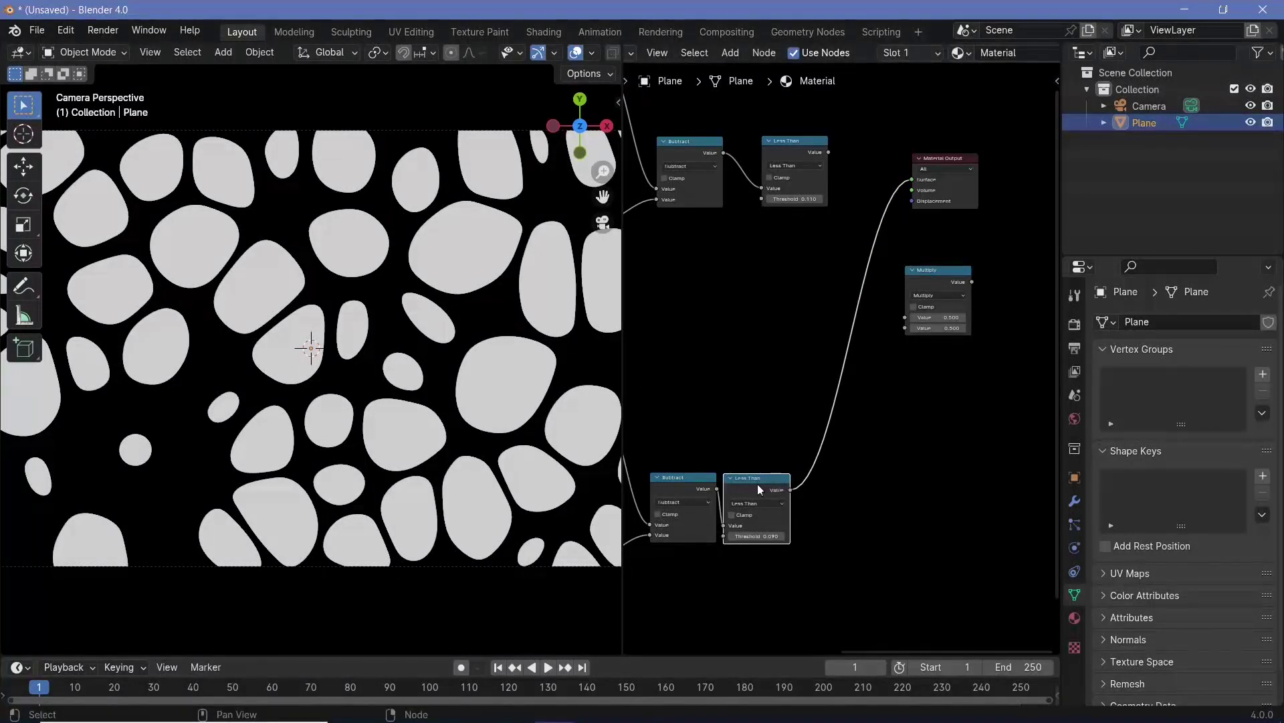
pyautogui.hotkey('shift', 'a')
pyautogui.moveTo(886, 491)
pyautogui.write('ine')
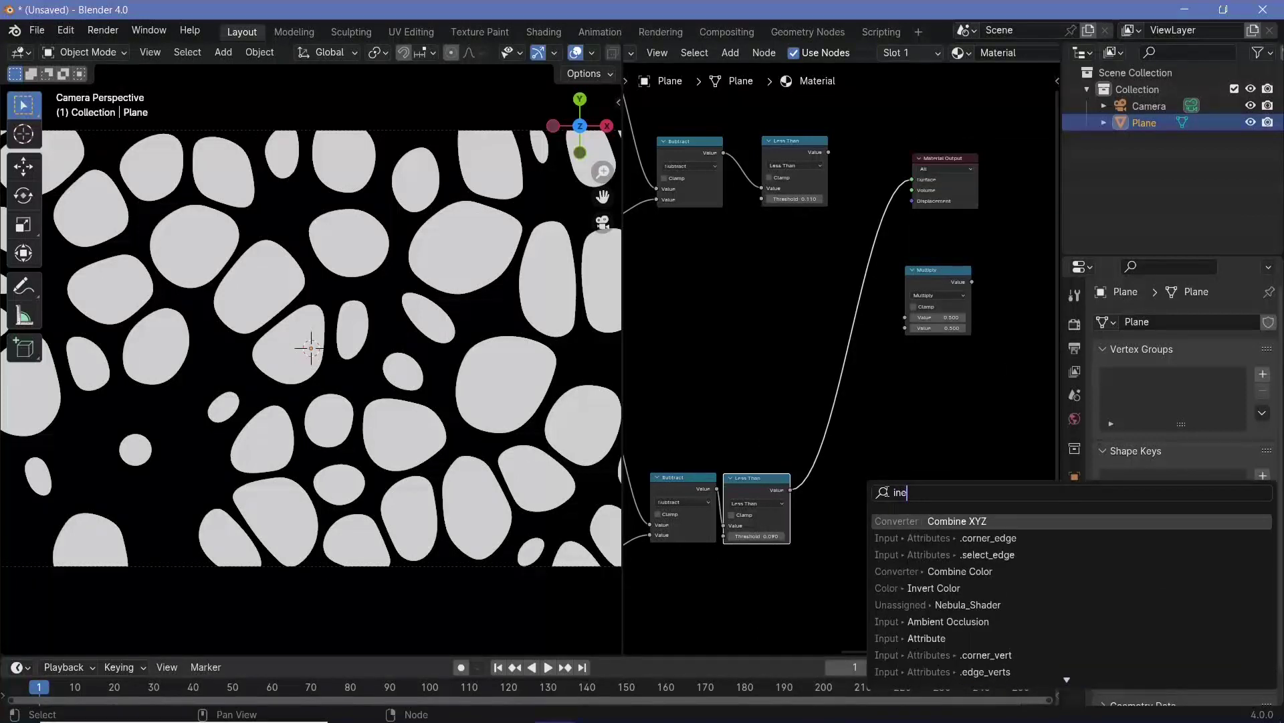
pyautogui.press('BackSpace')
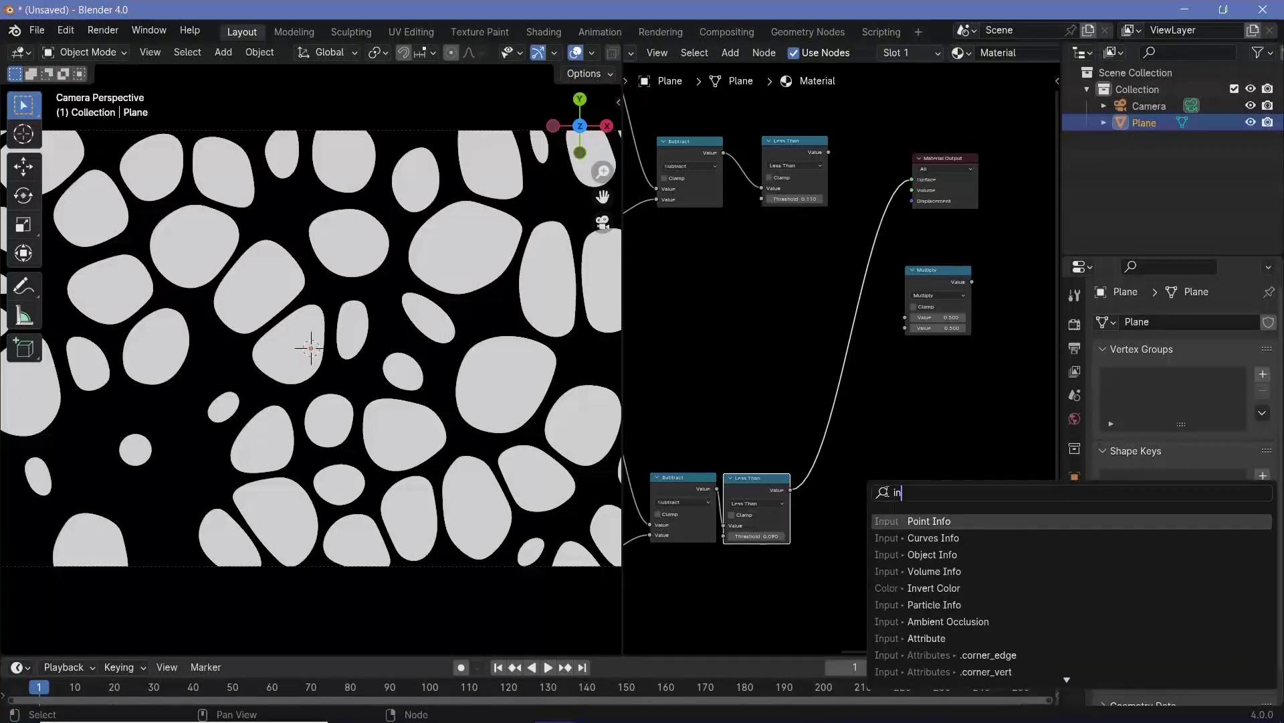
pyautogui.write('ver')
pyautogui.press('Return')
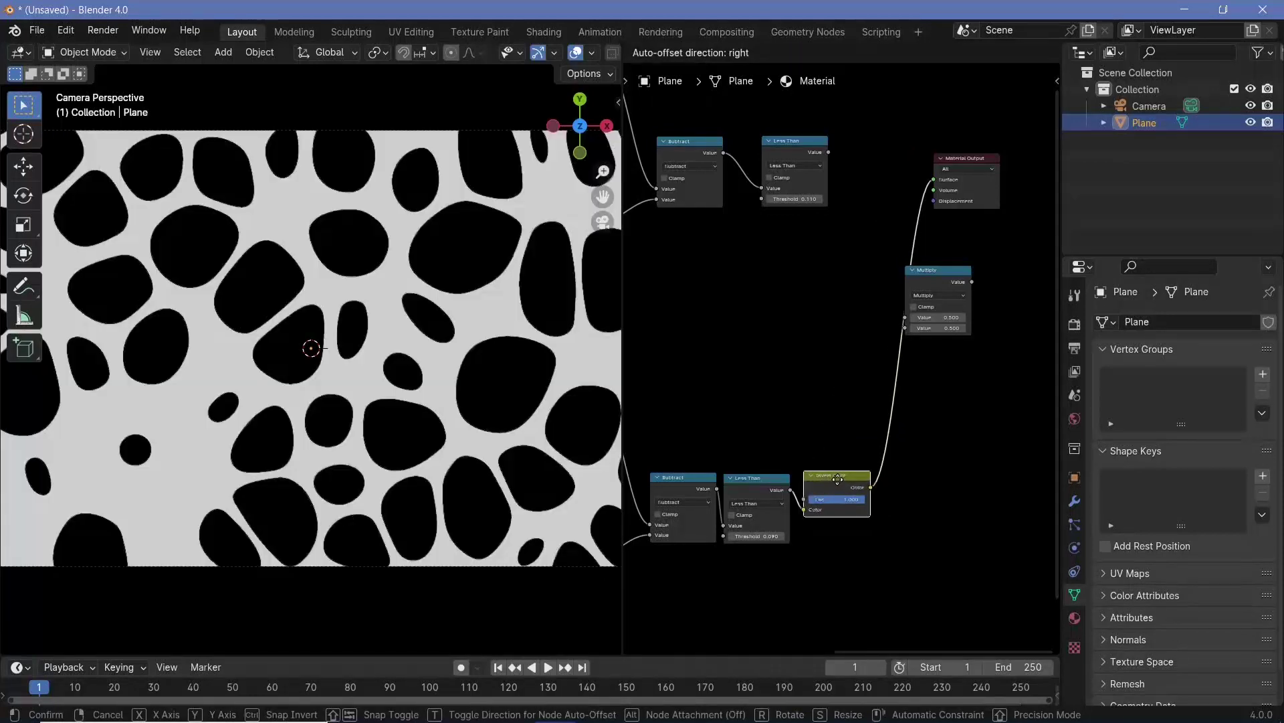
pyautogui.click(834, 478)
# Step: Multiply the upper Less Than value by the Invert Color output and feed the result into the Material Output surface
pyautogui.moveTo(937, 271); pyautogui.dragTo(905, 269)
pyautogui.moveTo(905, 317); pyautogui.dragTo(905, 328)
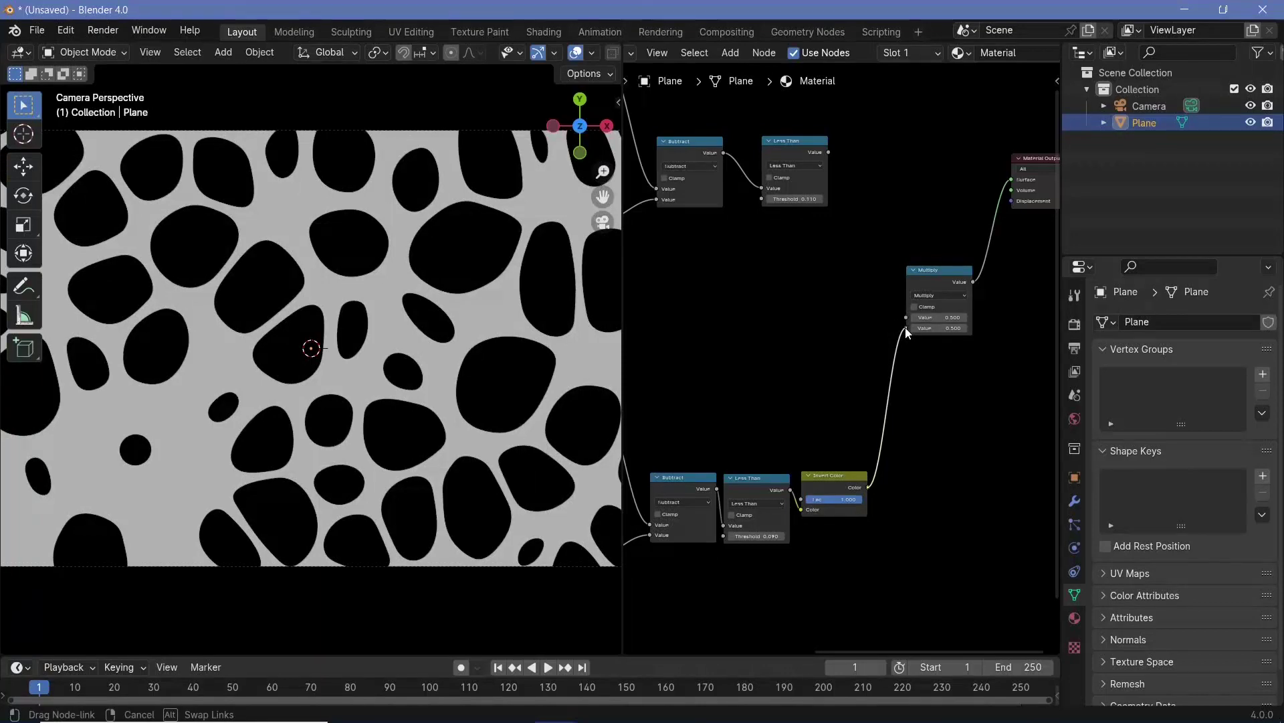
pyautogui.moveTo(829, 152); pyautogui.dragTo(907, 318)
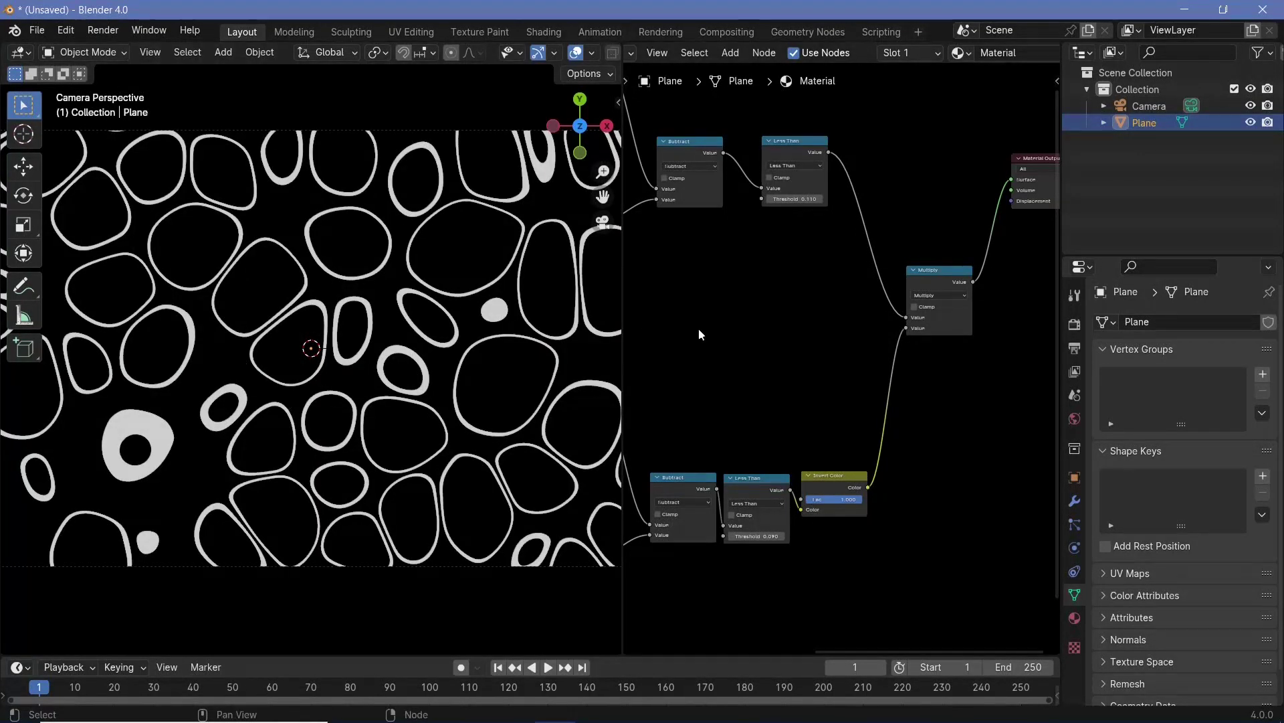
# Step: Move the Material Output farther from the Multiply node and insert an Emission shader on the link between them
pyautogui.moveTo(698, 334); pyautogui.dragTo(485, 380, button='middle')
pyautogui.moveTo(827, 210); pyautogui.dragTo(1084, 308)
pyautogui.moveTo(840, 320); pyautogui.dragTo(1031, 310, button='middle')
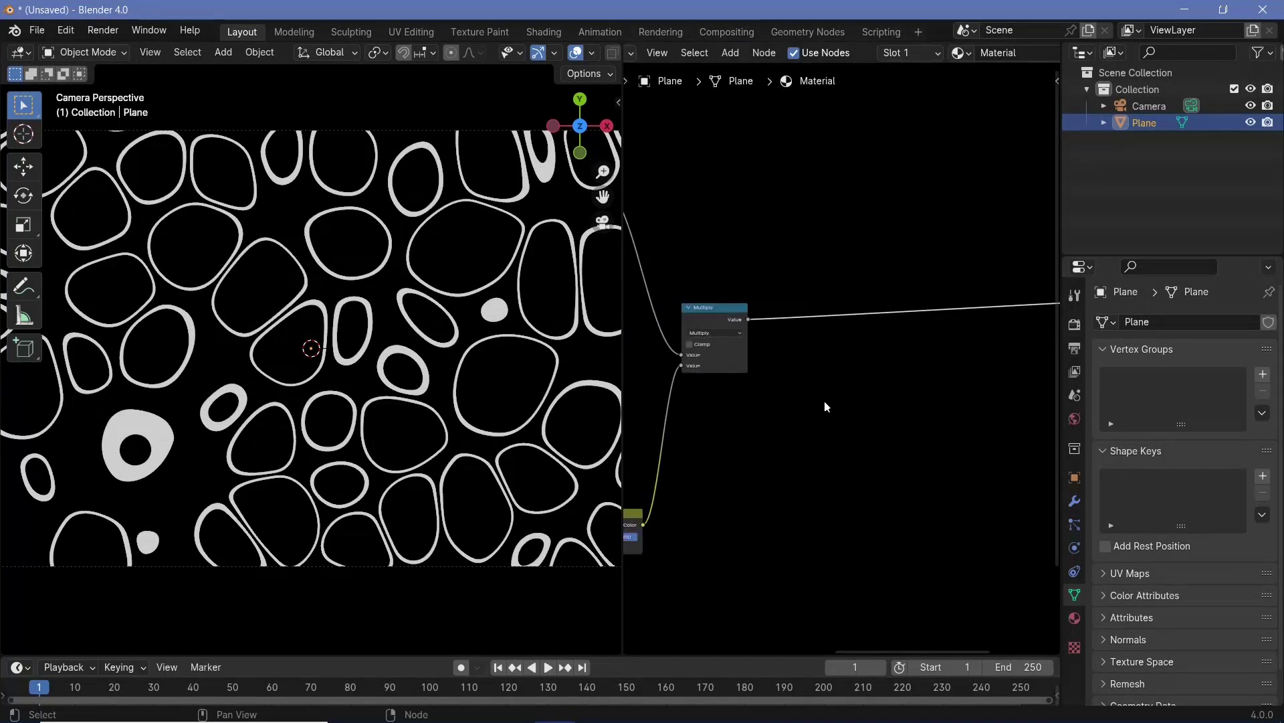
pyautogui.scroll(-3, 953, 336)
pyautogui.moveTo(953, 336); pyautogui.dragTo(935, 315, button='middle')
pyautogui.hotkey('shift', 'a')
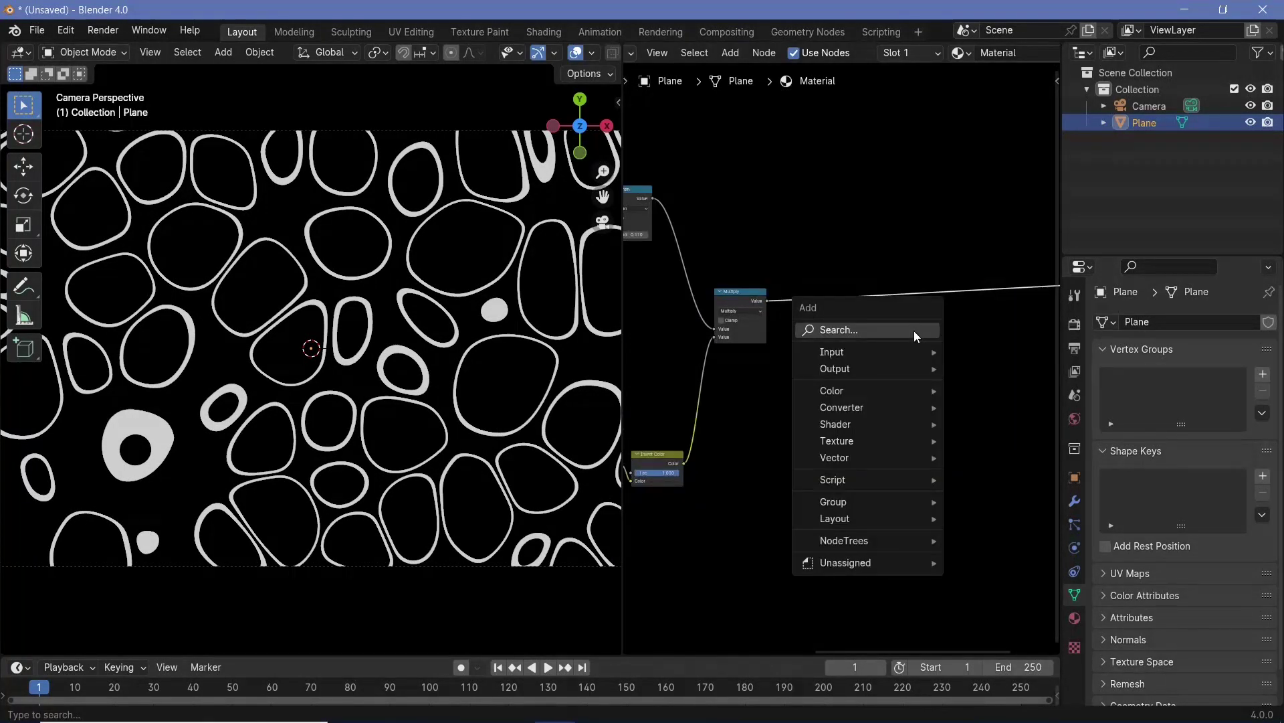
pyautogui.write('em')
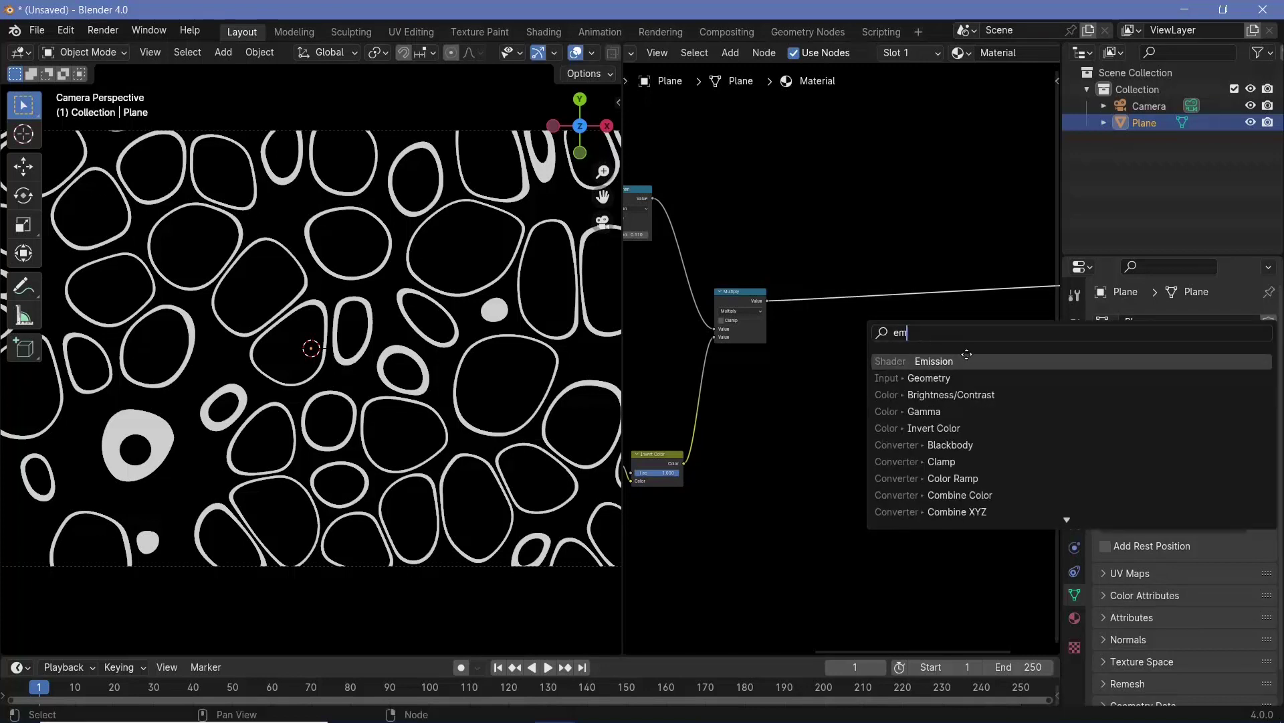
pyautogui.press('Return')
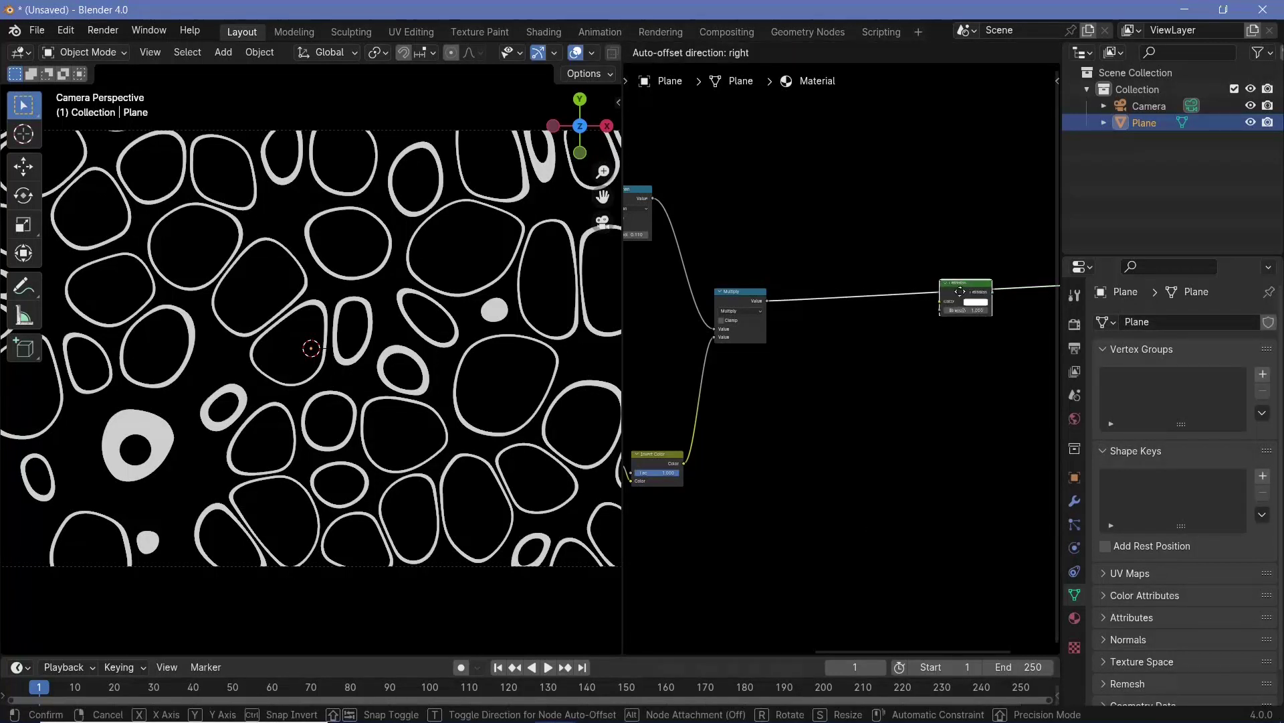
pyautogui.click(960, 292)
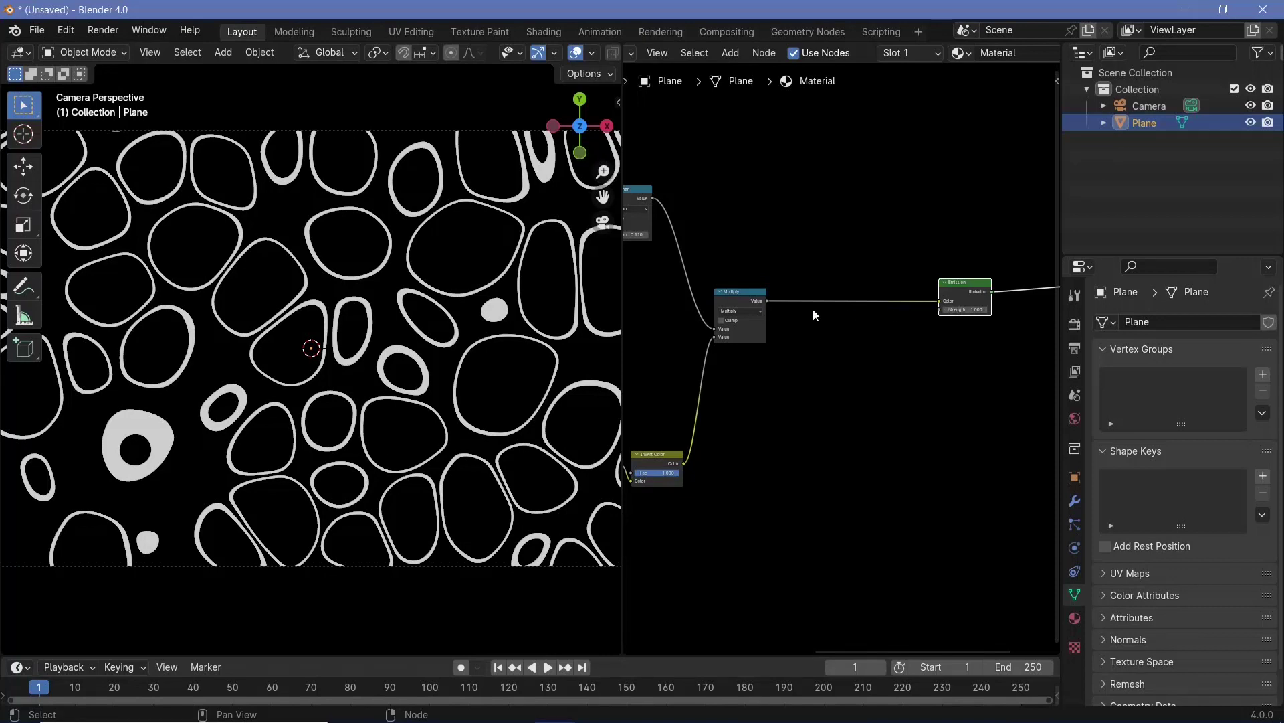
# Step: Add a Mix Color node and insert it on the link between the final Multiply node and the Emission shader
pyautogui.moveTo(813, 307); pyautogui.dragTo(917, 367, button='middle')
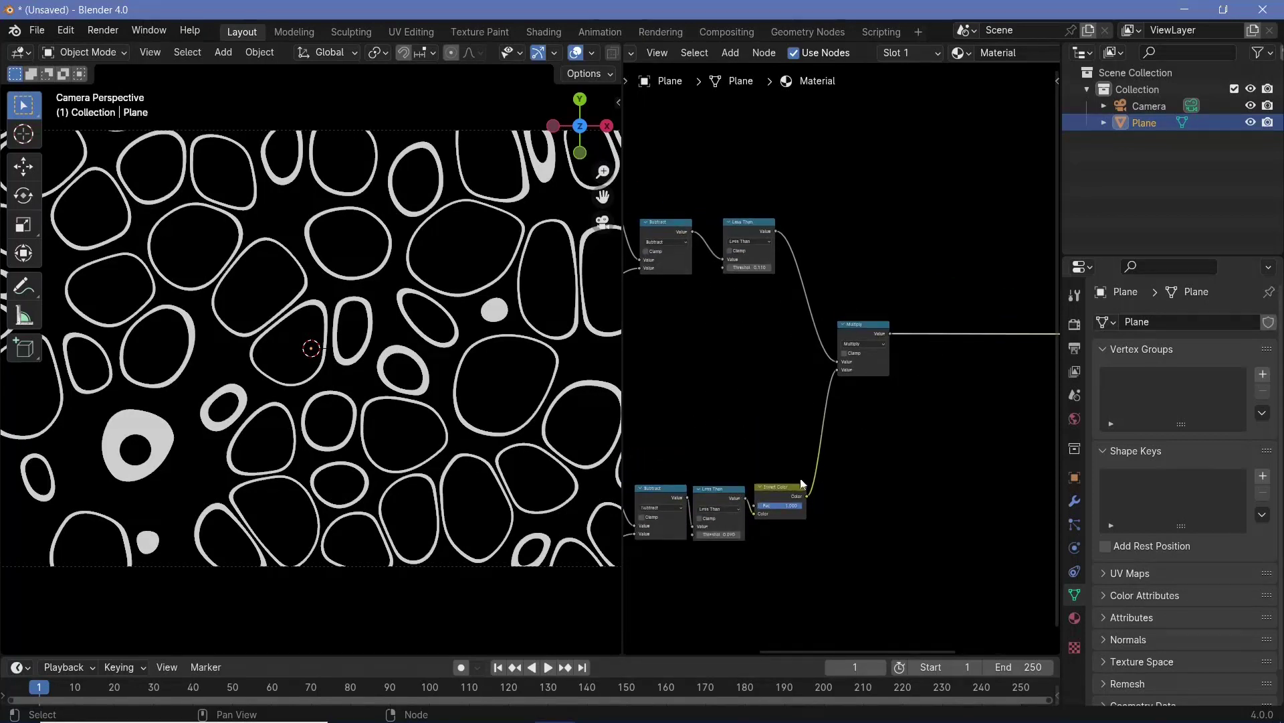
pyautogui.hotkey('shift', 'a')
pyautogui.write('mic')
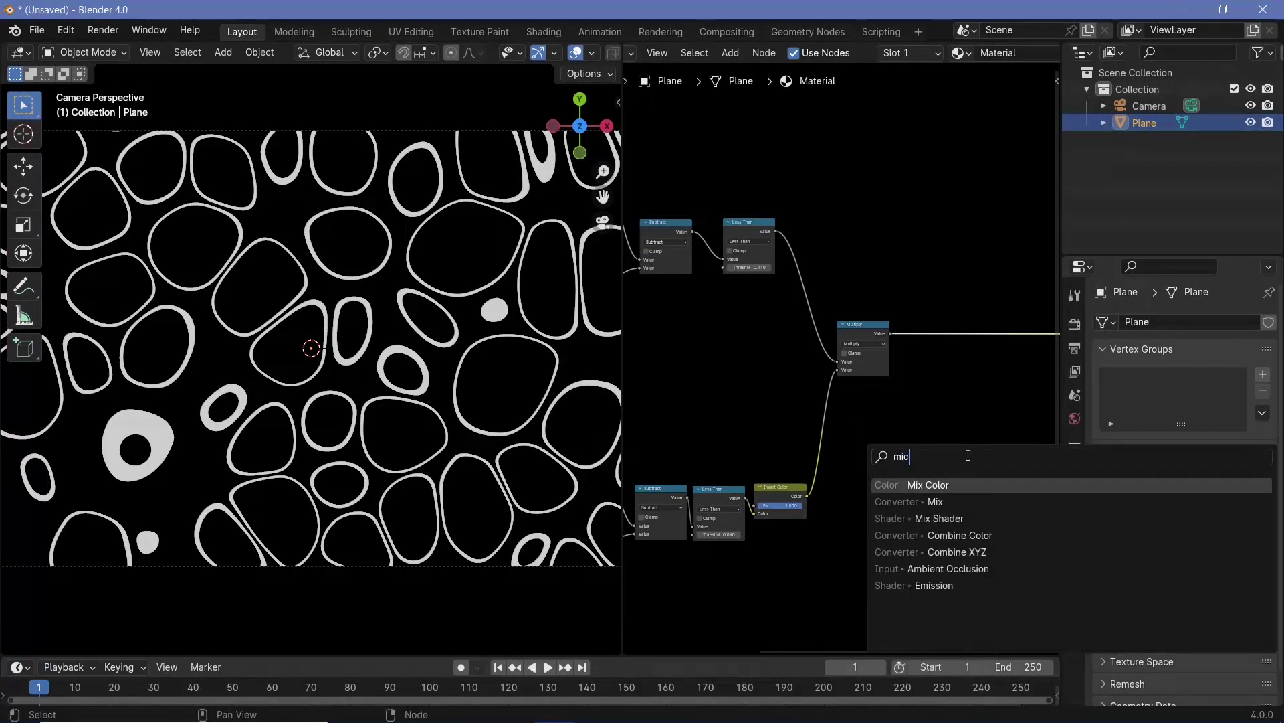
pyautogui.press('BackSpace')
pyautogui.write('x')
pyautogui.press('Return')
pyautogui.click(947, 429)
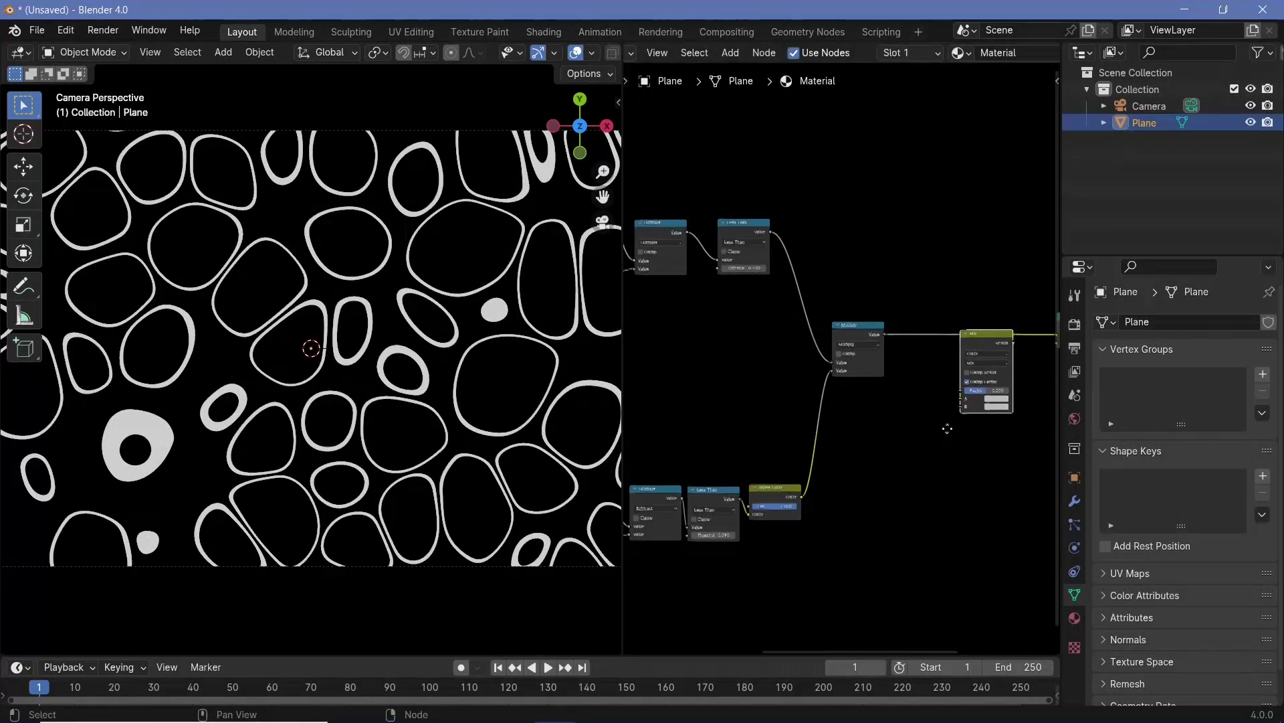
# Step: Change the Mix node's blending mode to Color and set its Factor to 1.000
pyautogui.scroll(2, 860, 423)
pyautogui.scroll(3, 921, 401)
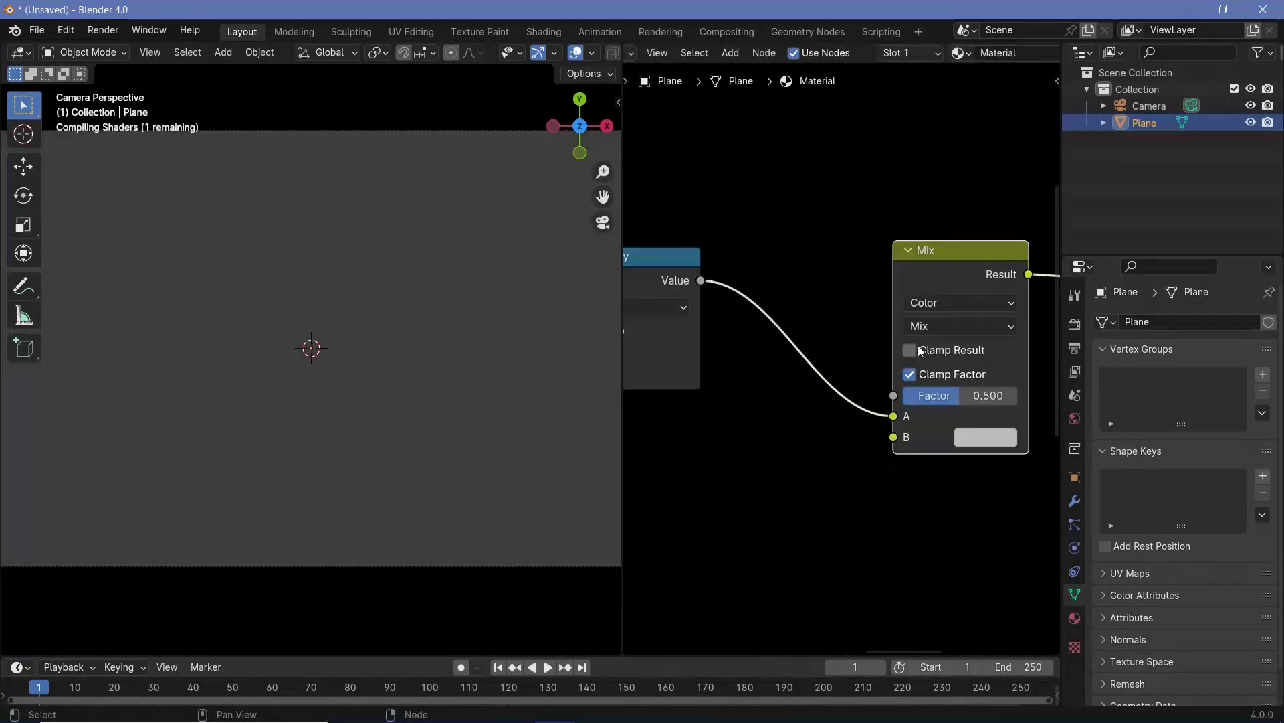
pyautogui.click(937, 328)
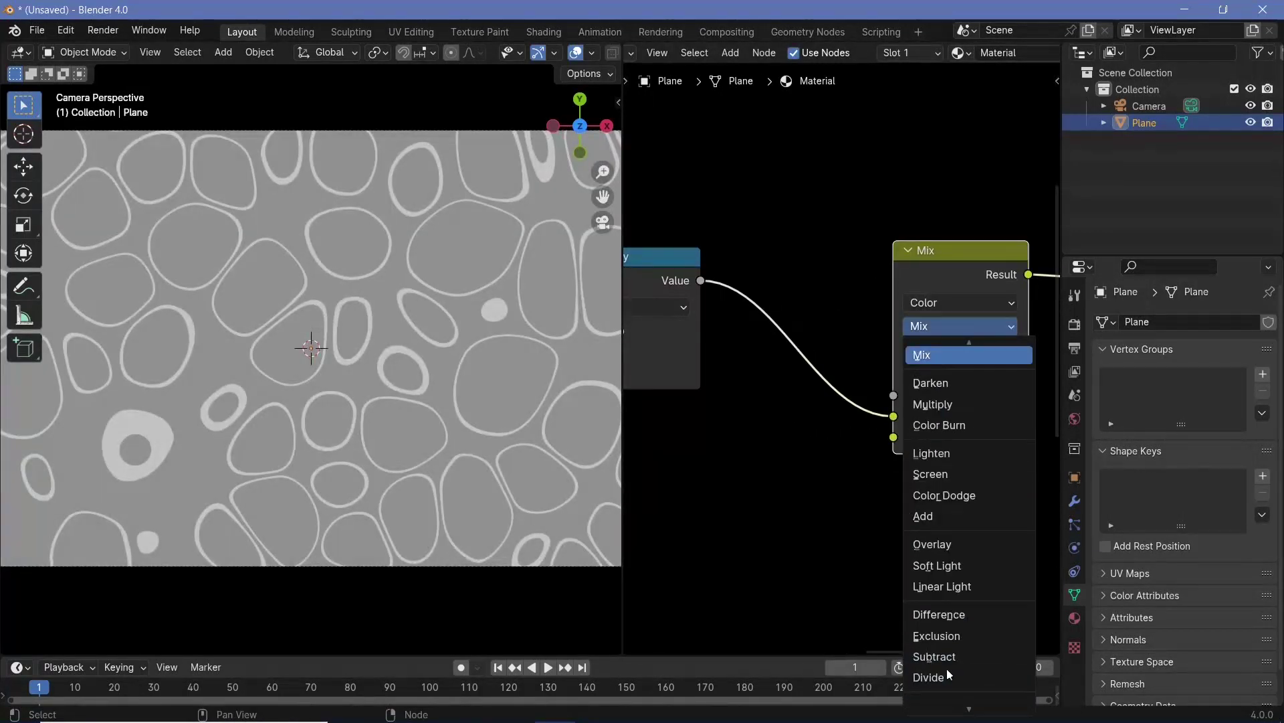
pyautogui.scroll(-3, 937, 669)
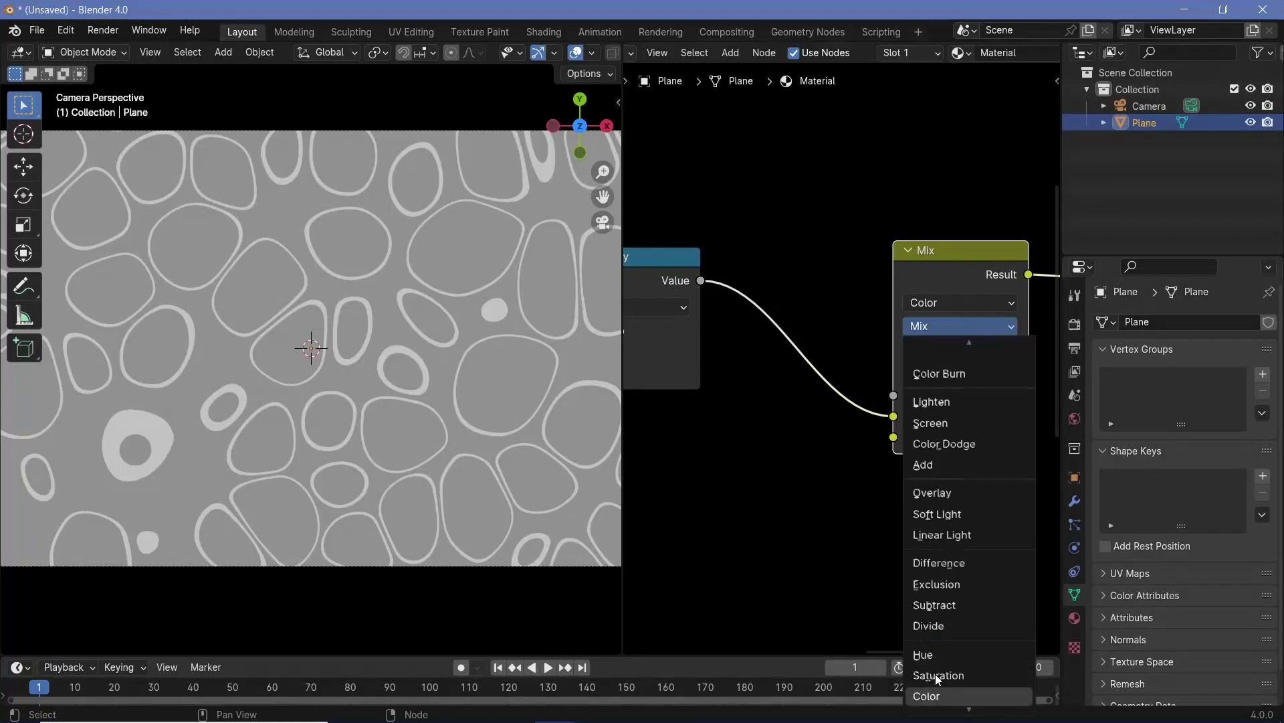
pyautogui.click(935, 678)
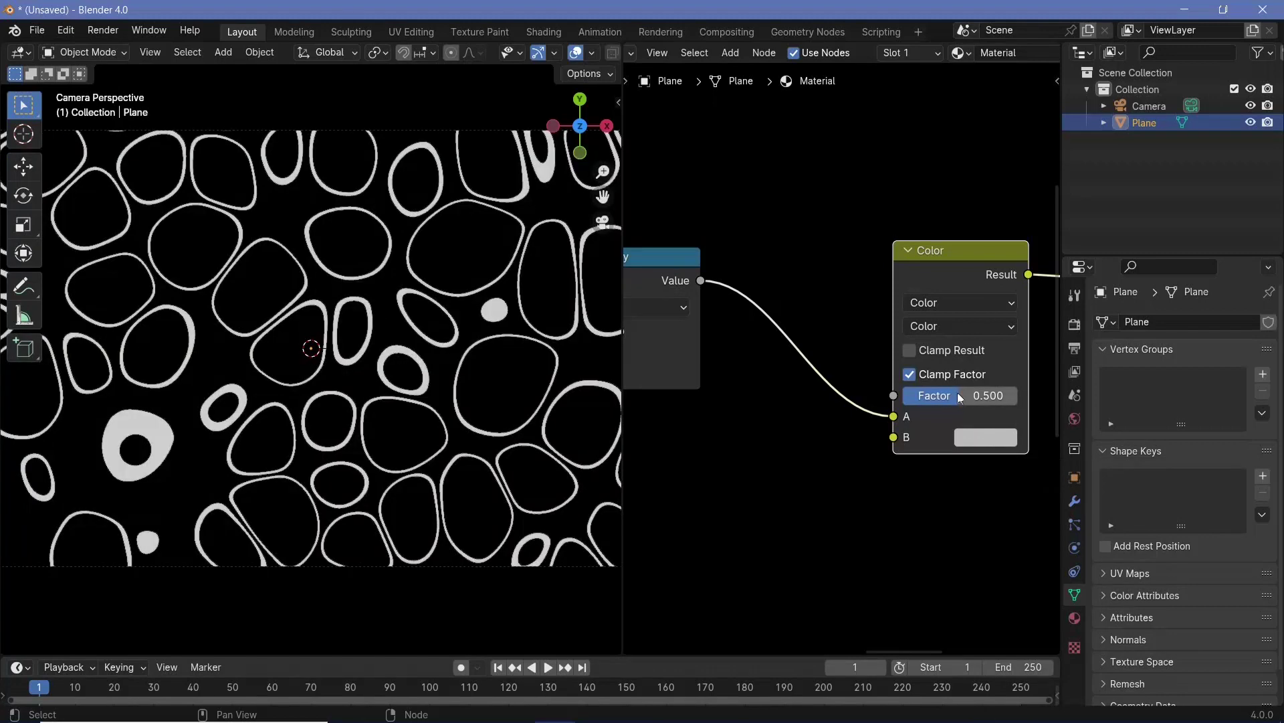
pyautogui.moveTo(957, 392); pyautogui.dragTo(1016, 394)
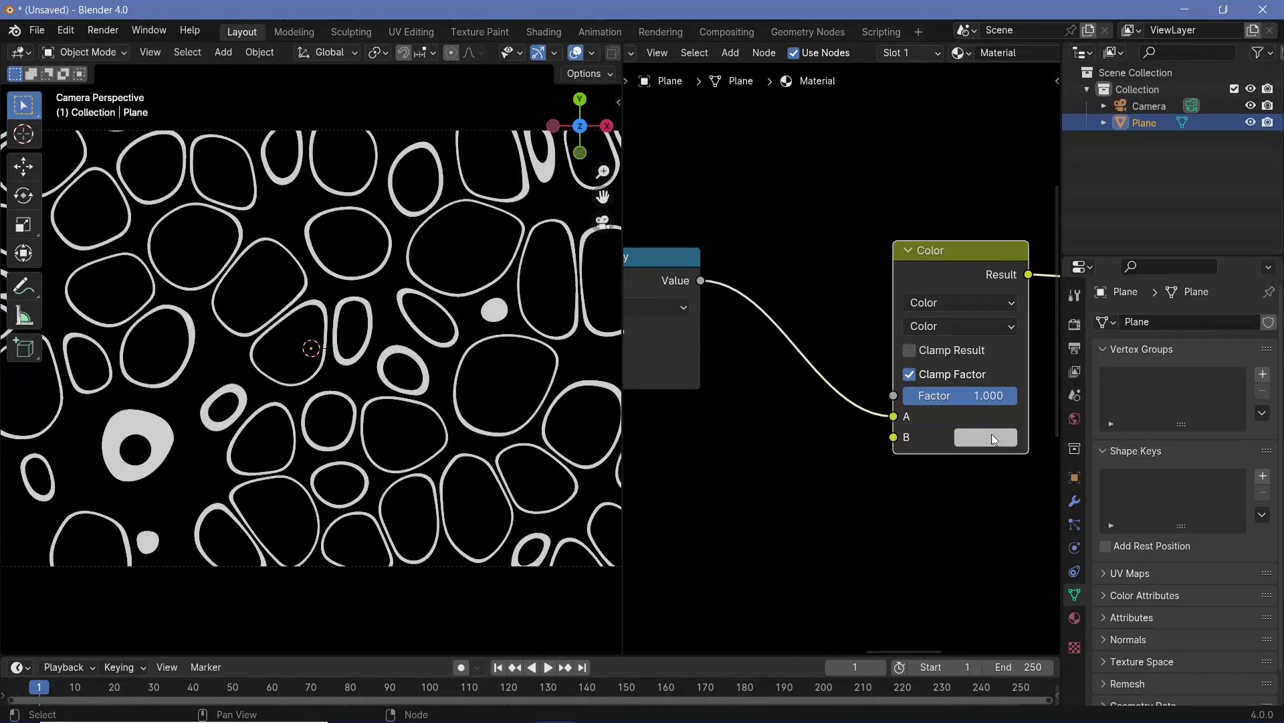
# Step: Connect the Color output of the uppermost F1 Voronoi Texture to the B input of the Color mix node
pyautogui.scroll(-14, 813, 474)
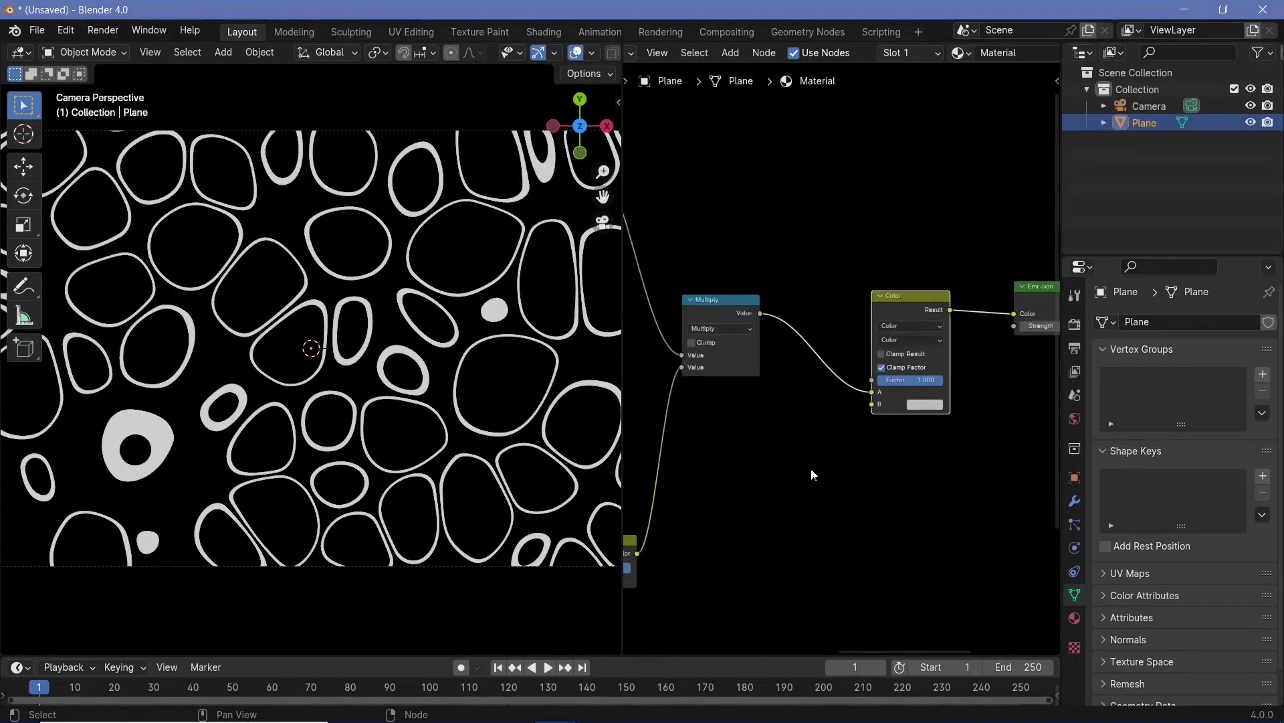
pyautogui.moveTo(761, 467); pyautogui.dragTo(963, 494, button='middle')
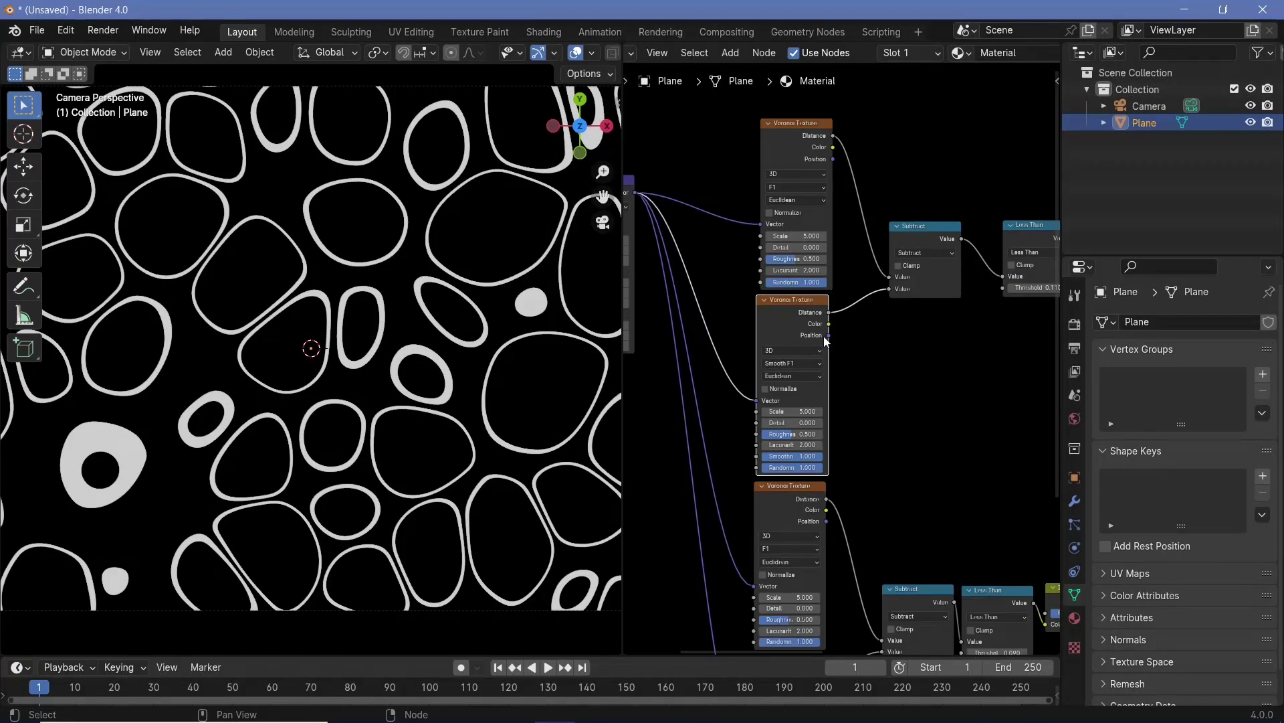
pyautogui.click(804, 147)
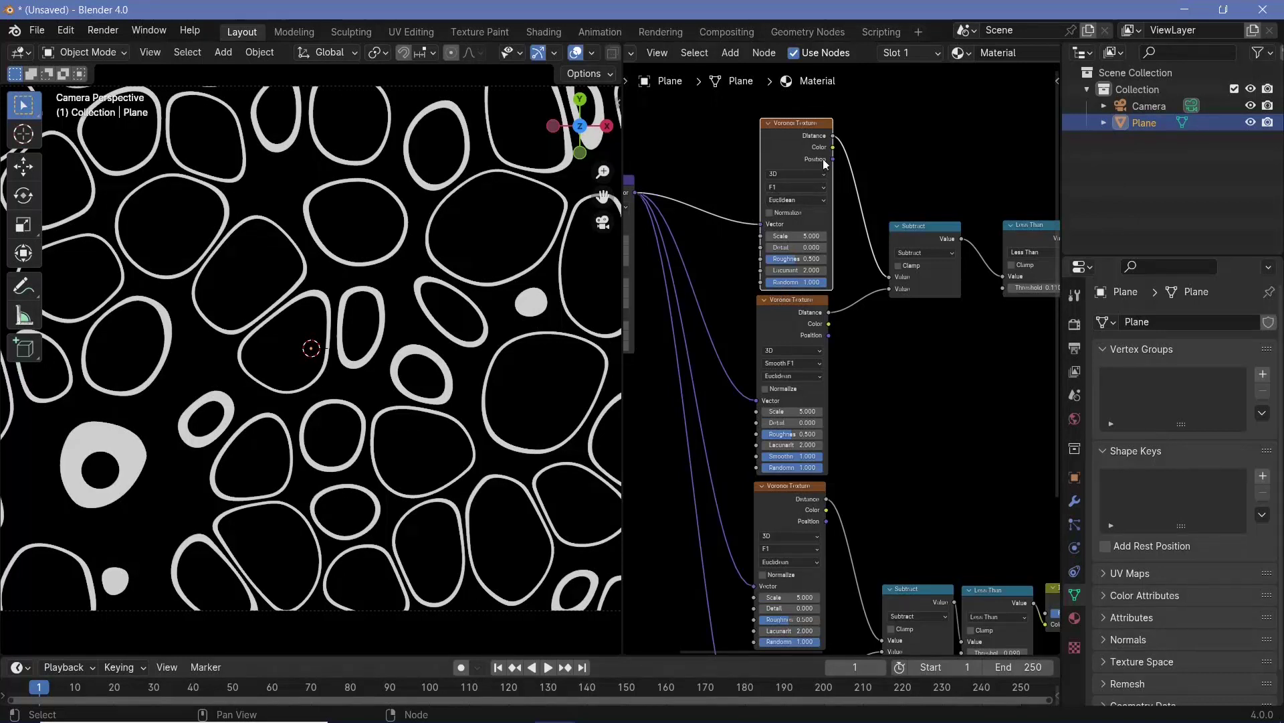
pyautogui.moveTo(834, 147); pyautogui.dragTo(876, 462)
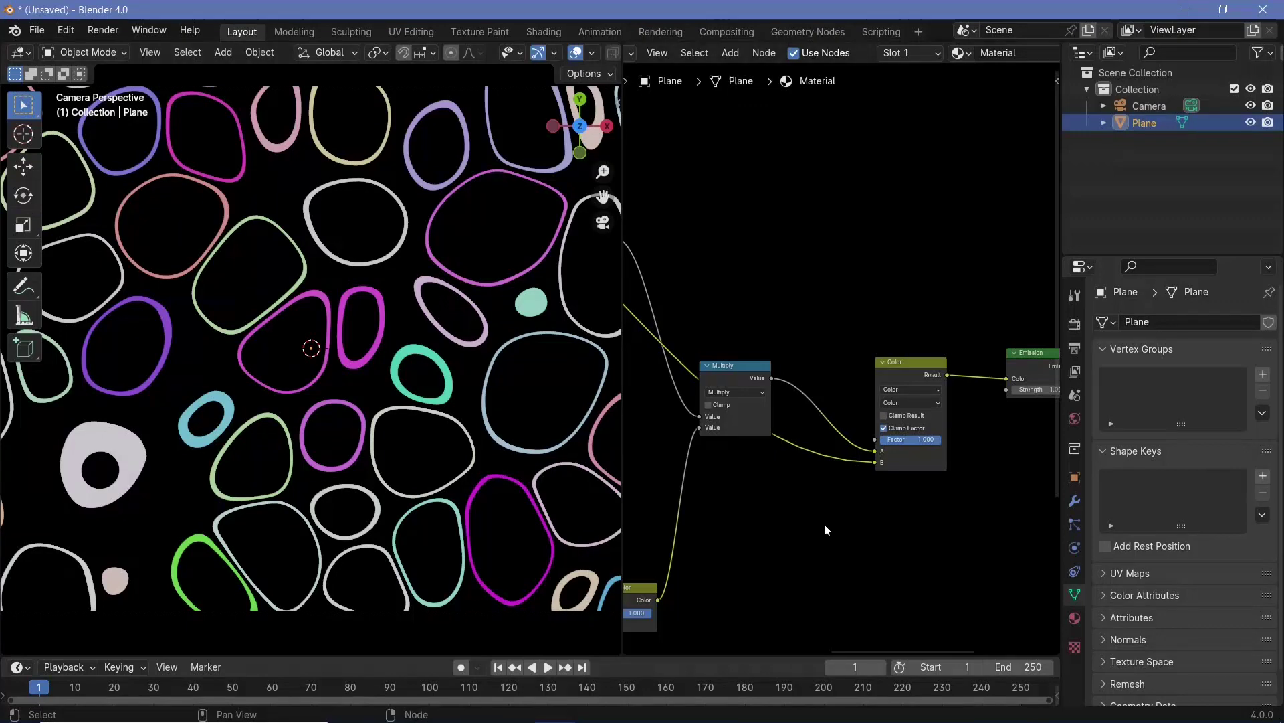
# Step: Insert a Hue/Saturation/Value node on the link between the Voronoi color and the mix node's B input
pyautogui.moveTo(825, 524); pyautogui.dragTo(836, 484, button='middle')
pyautogui.hotkey('shift', 'a')
pyautogui.moveTo(837, 488)
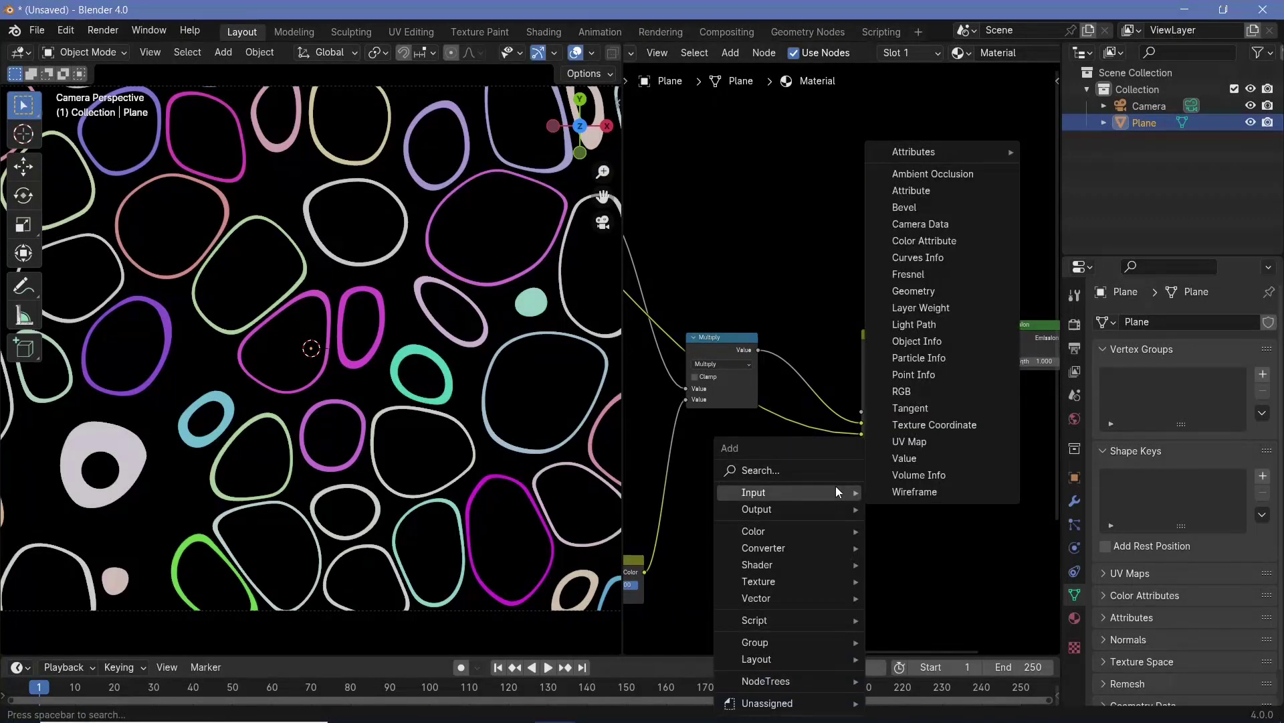
pyautogui.write('hue')
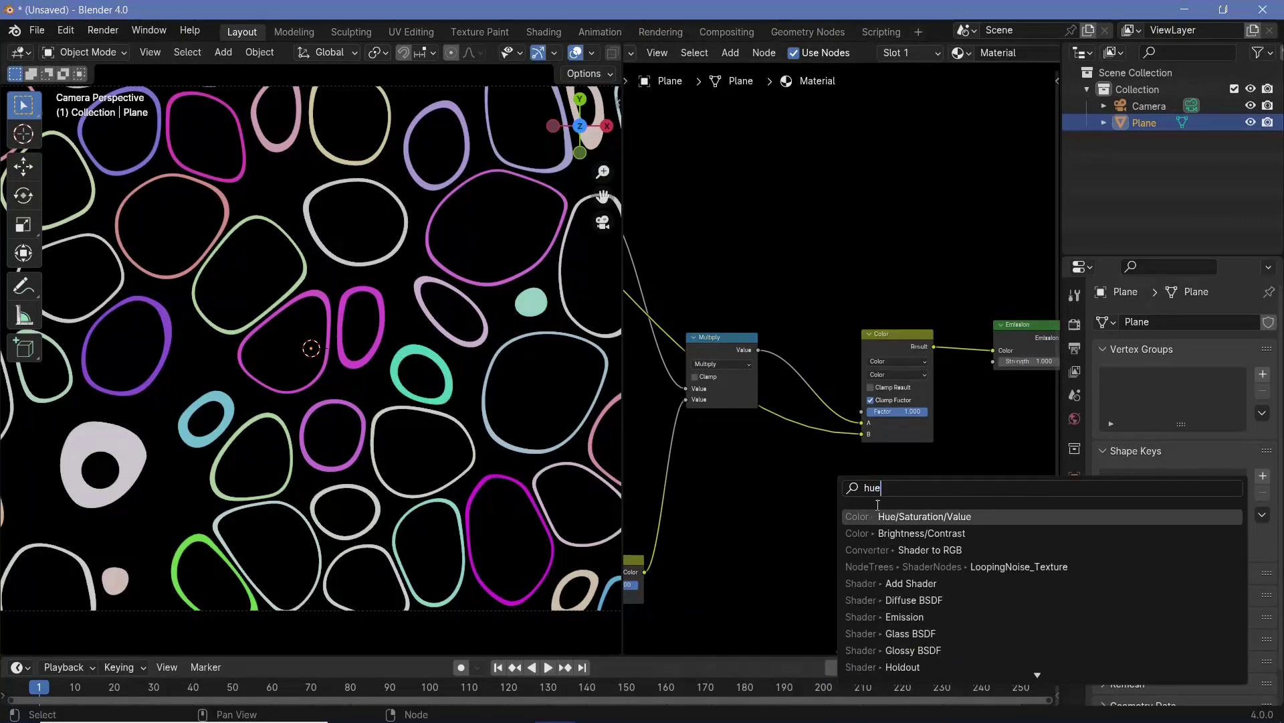
pyautogui.click(899, 517)
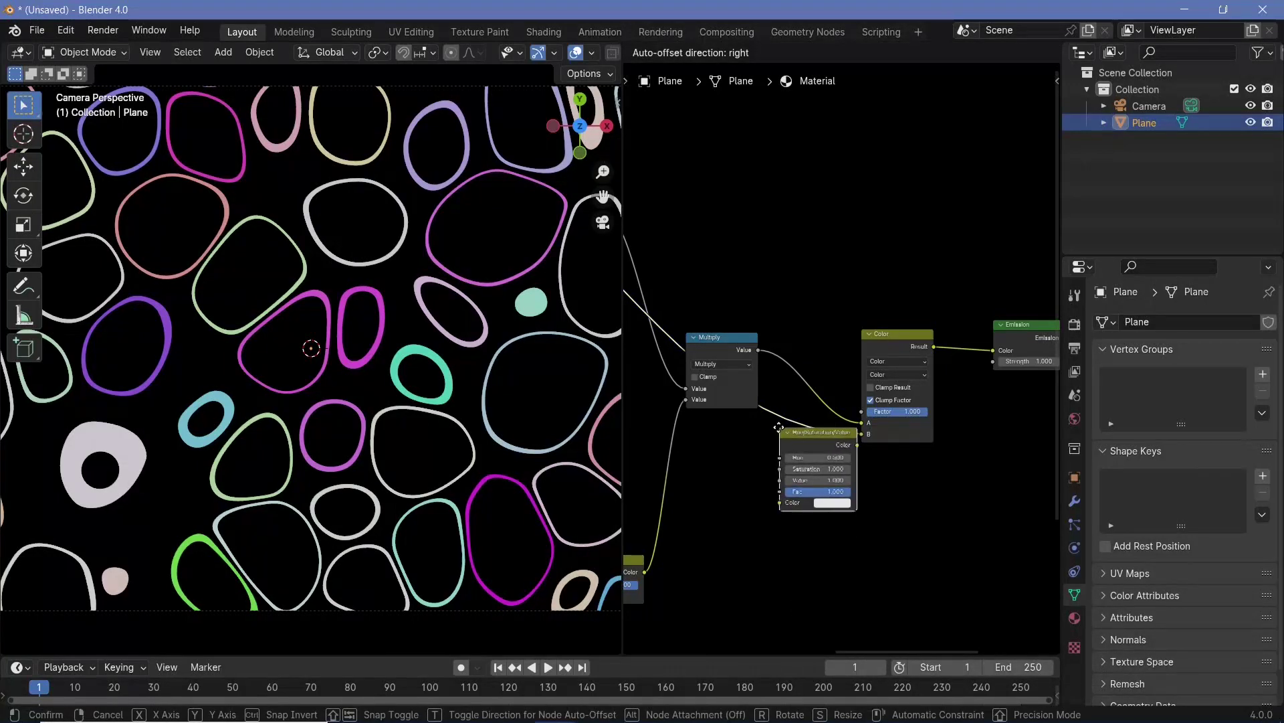
pyautogui.click(811, 457)
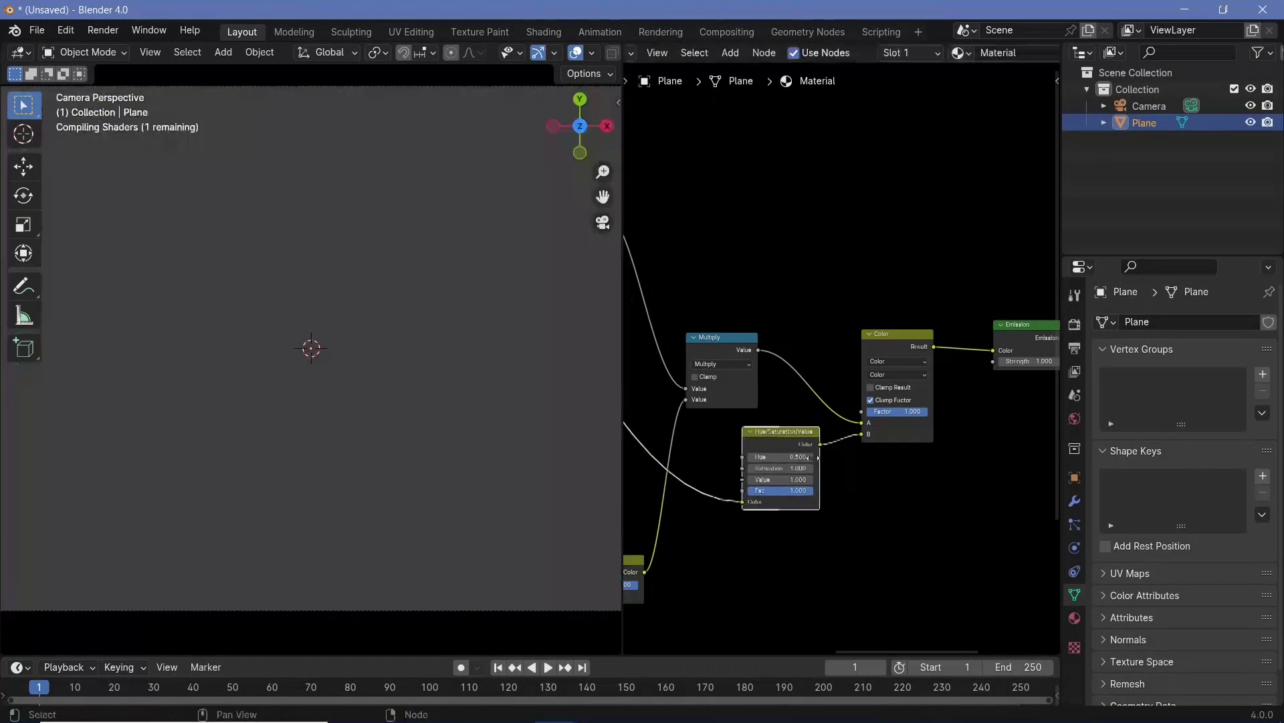
pyautogui.click(882, 347)
# Step: Set the Hue/Saturation/Value node's Saturation and Value to 2 and its Hue to 1.000
pyautogui.moveTo(819, 489); pyautogui.dragTo(895, 439, button='middle')
pyautogui.scroll(5, 894, 439)
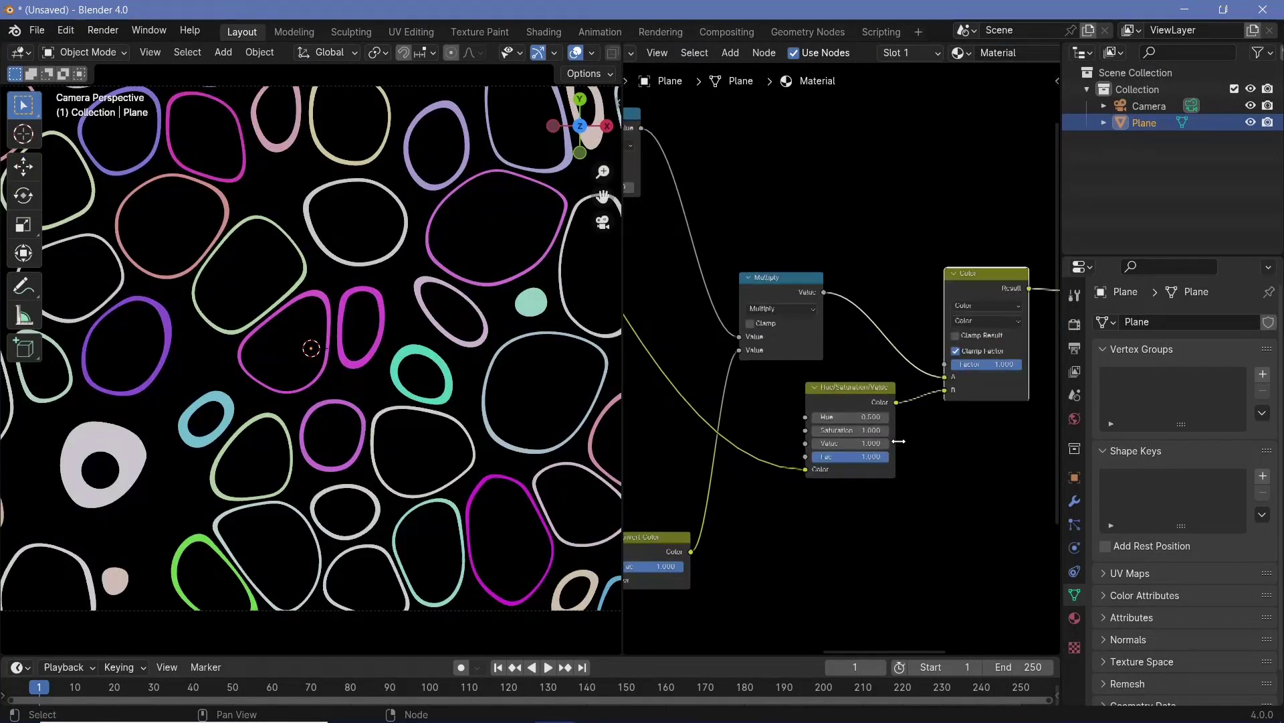
pyautogui.click(853, 449)
pyautogui.write('2')
pyautogui.press('Return')
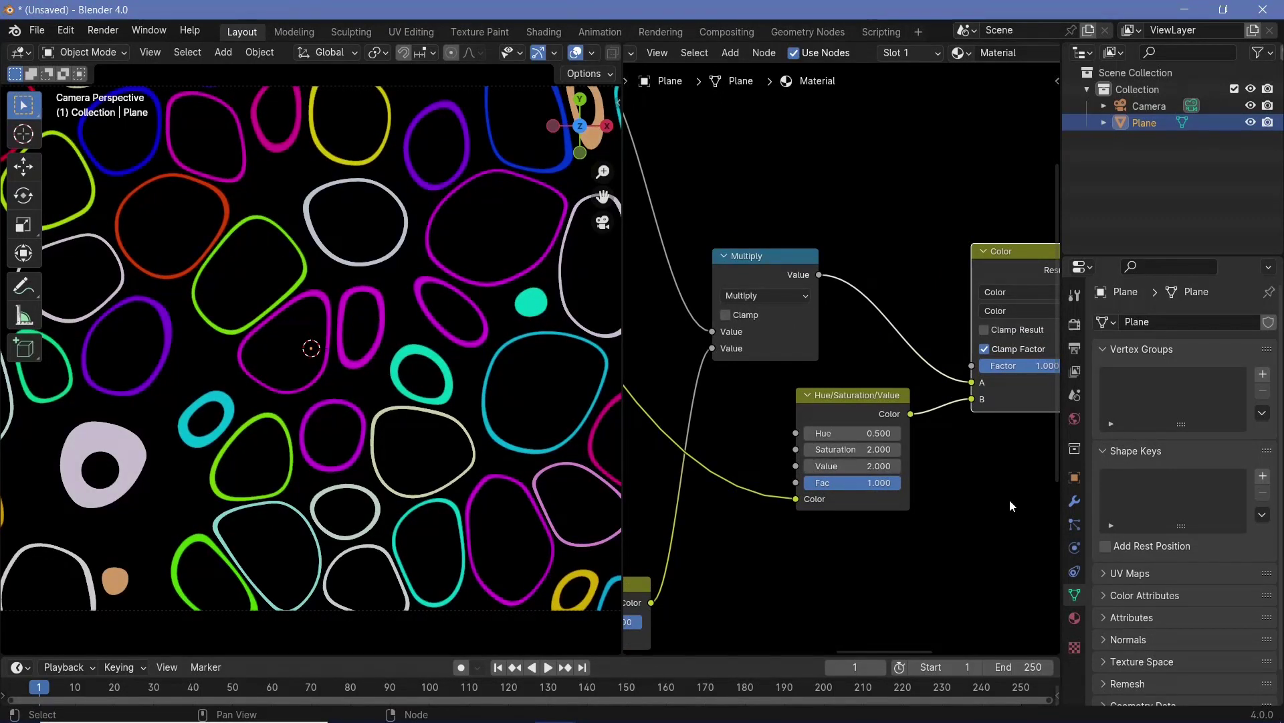
pyautogui.moveTo(969, 499); pyautogui.dragTo(1062, 476, button='middle')
pyautogui.moveTo(950, 409); pyautogui.dragTo(990, 409)
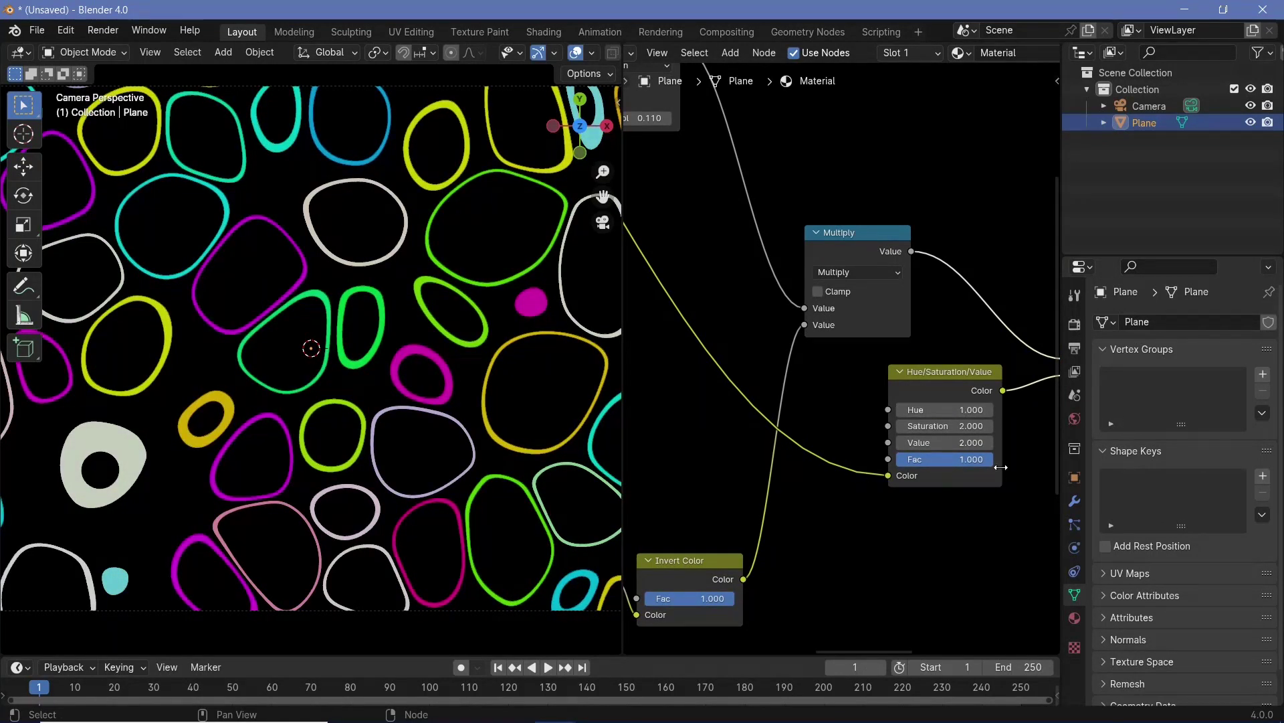
# Step: Set the Emission shader's Strength to 5 and enable Bloom for the EEVEE render
pyautogui.scroll(-2, 981, 306)
pyautogui.doubleClick(954, 303)
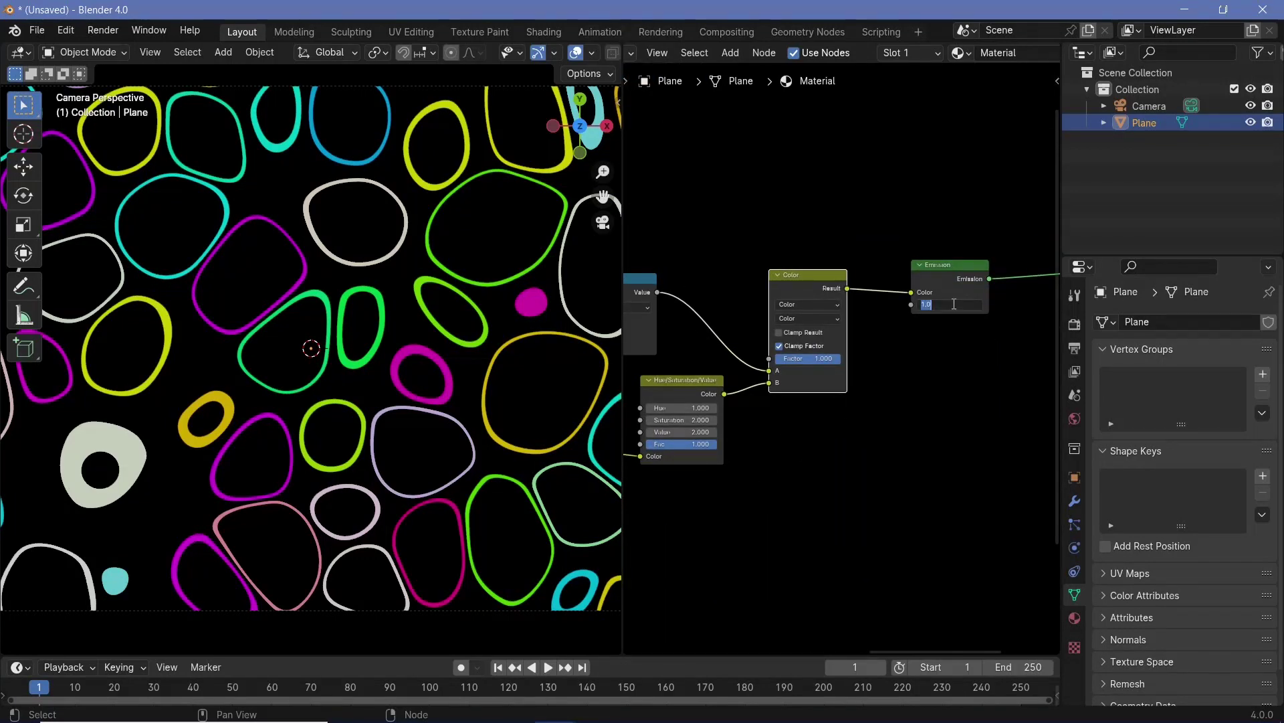
pyautogui.write('5')
pyautogui.press('Return')
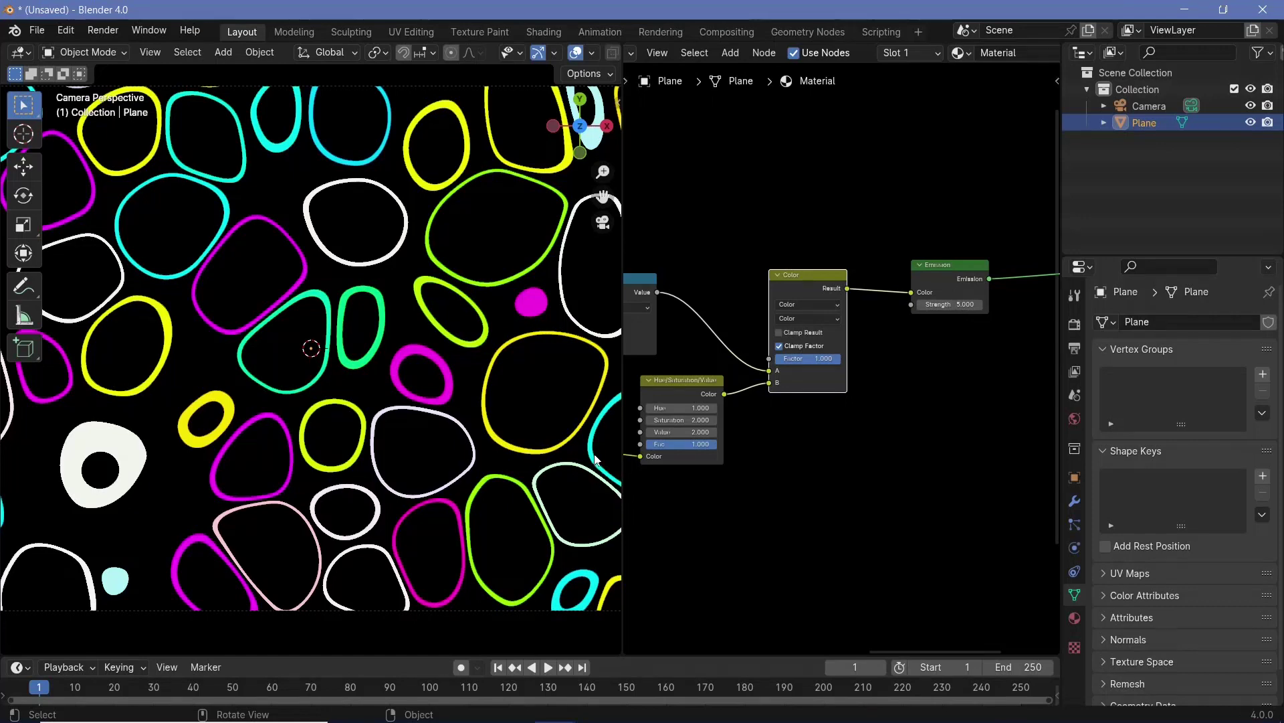
pyautogui.click(1074, 326)
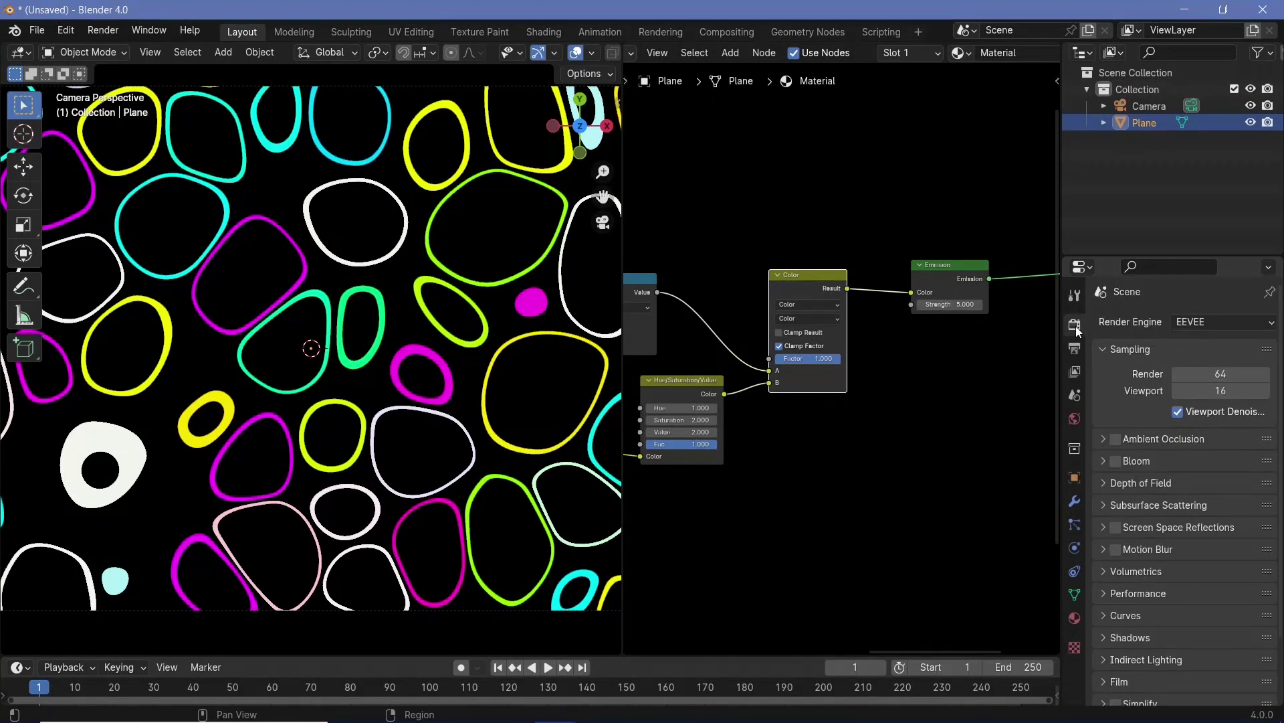
pyautogui.click(1116, 461)
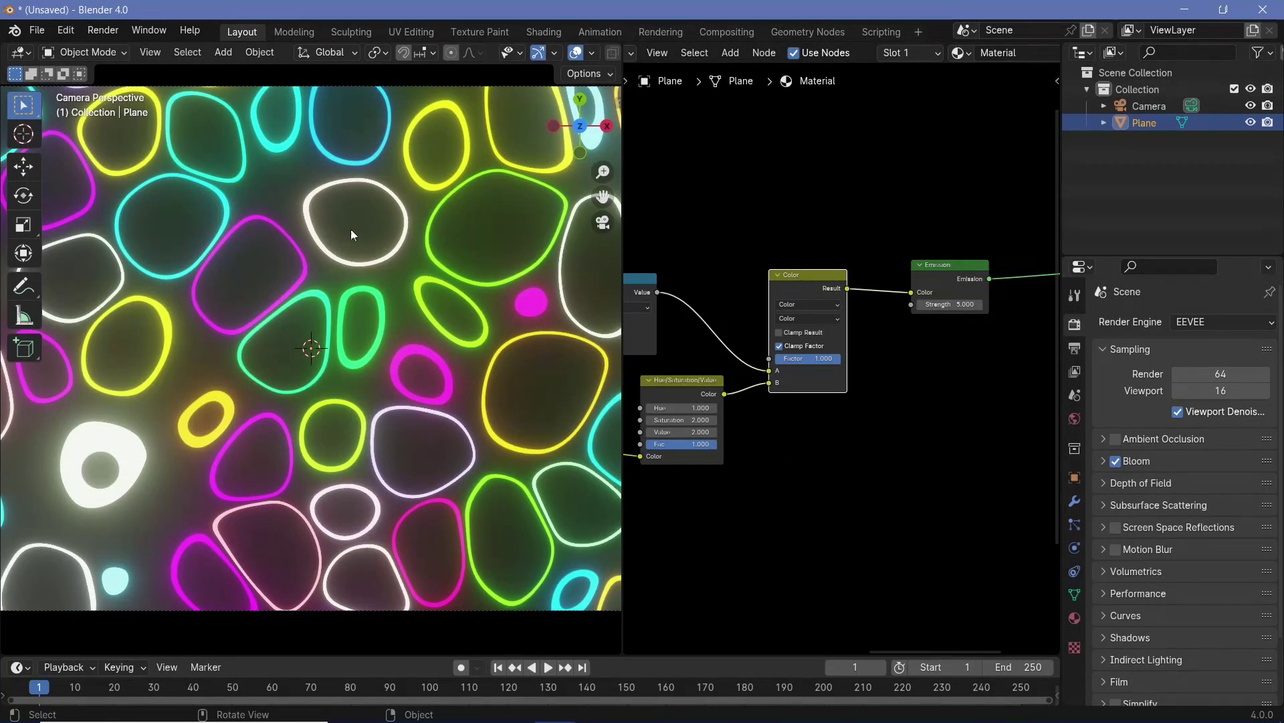
# Step: Set the color management View Transform to AgX with the Very High Contrast look
pyautogui.scroll(-3, 1166, 508)
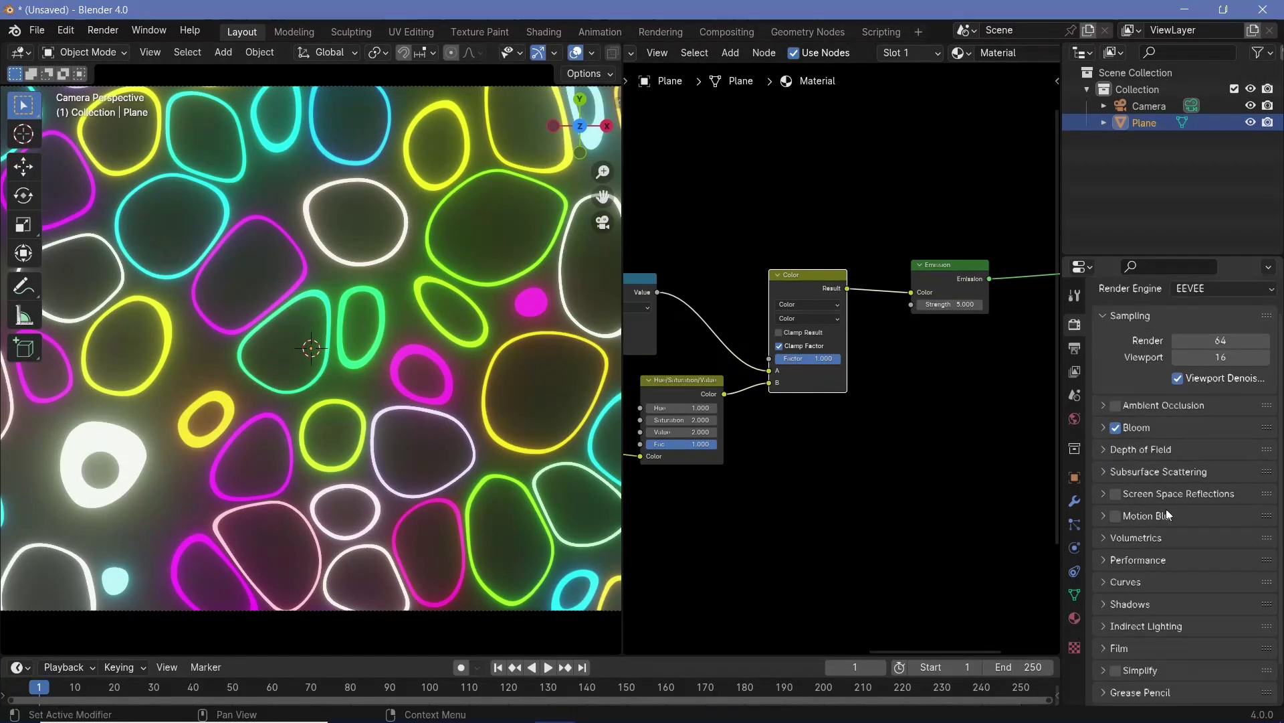
pyautogui.click(1136, 696)
pyautogui.scroll(-7, 1160, 638)
pyautogui.click(1207, 568)
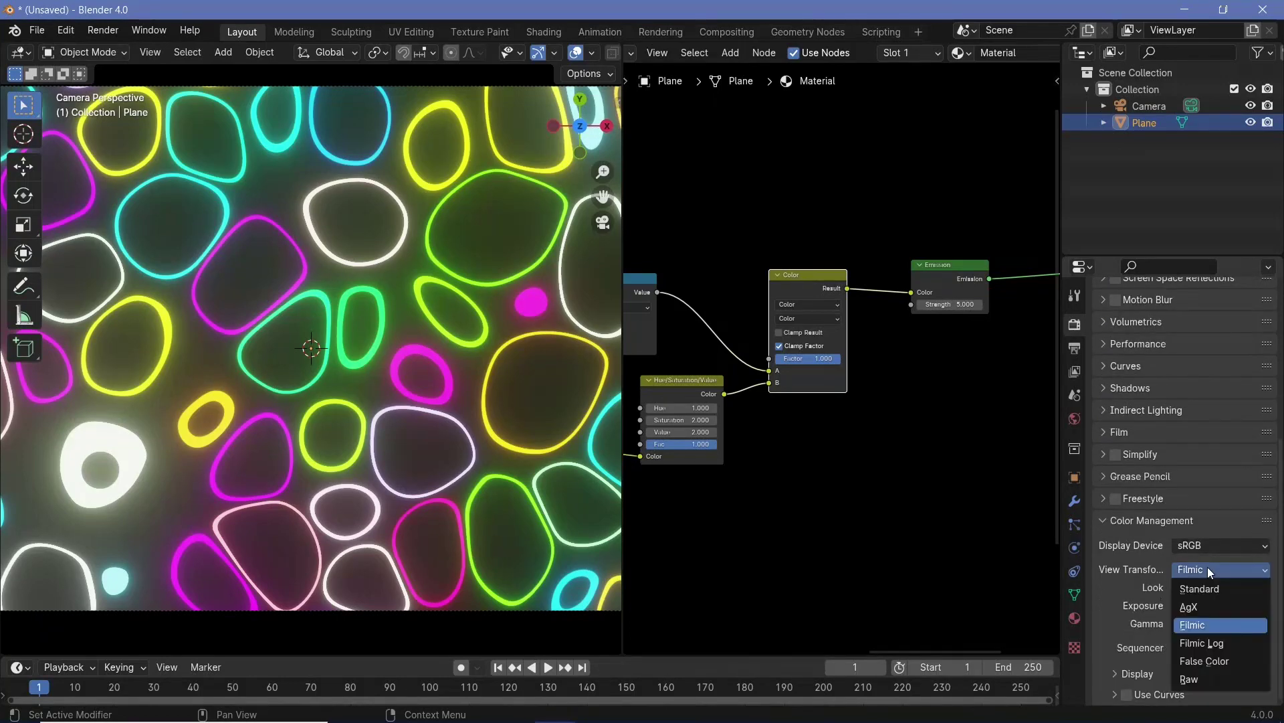
pyautogui.click(1202, 612)
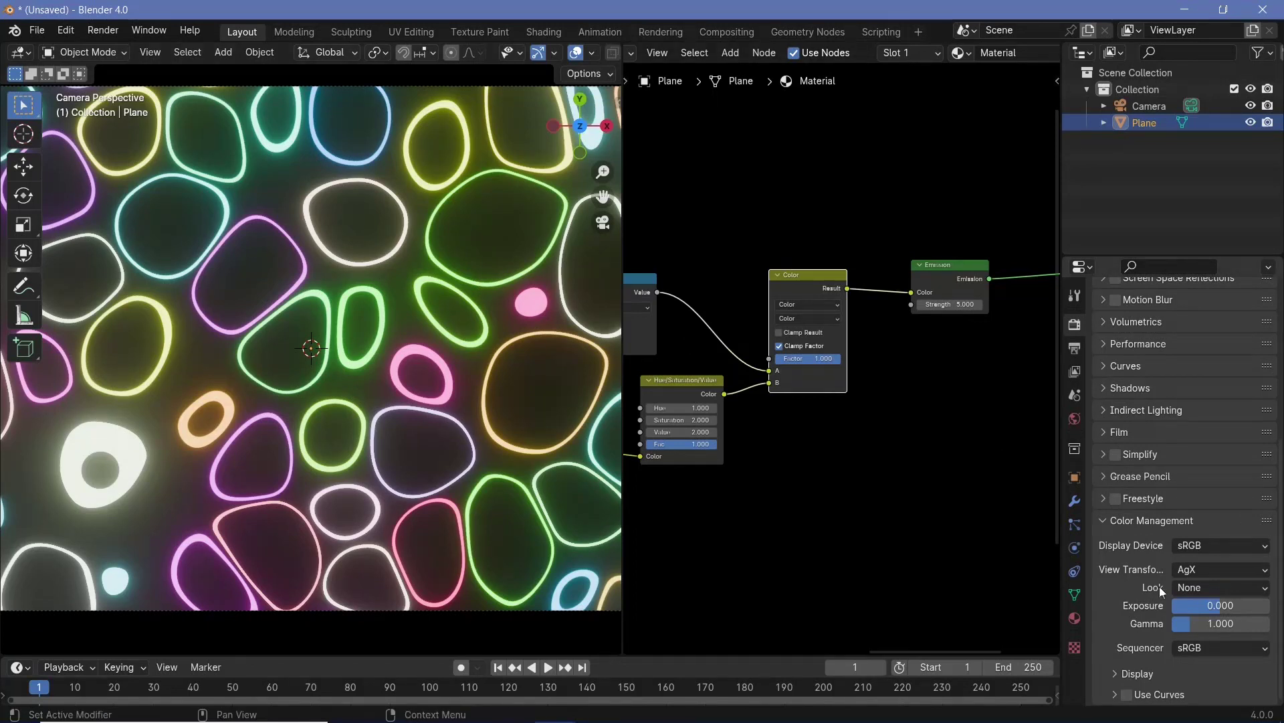
pyautogui.click(1191, 586)
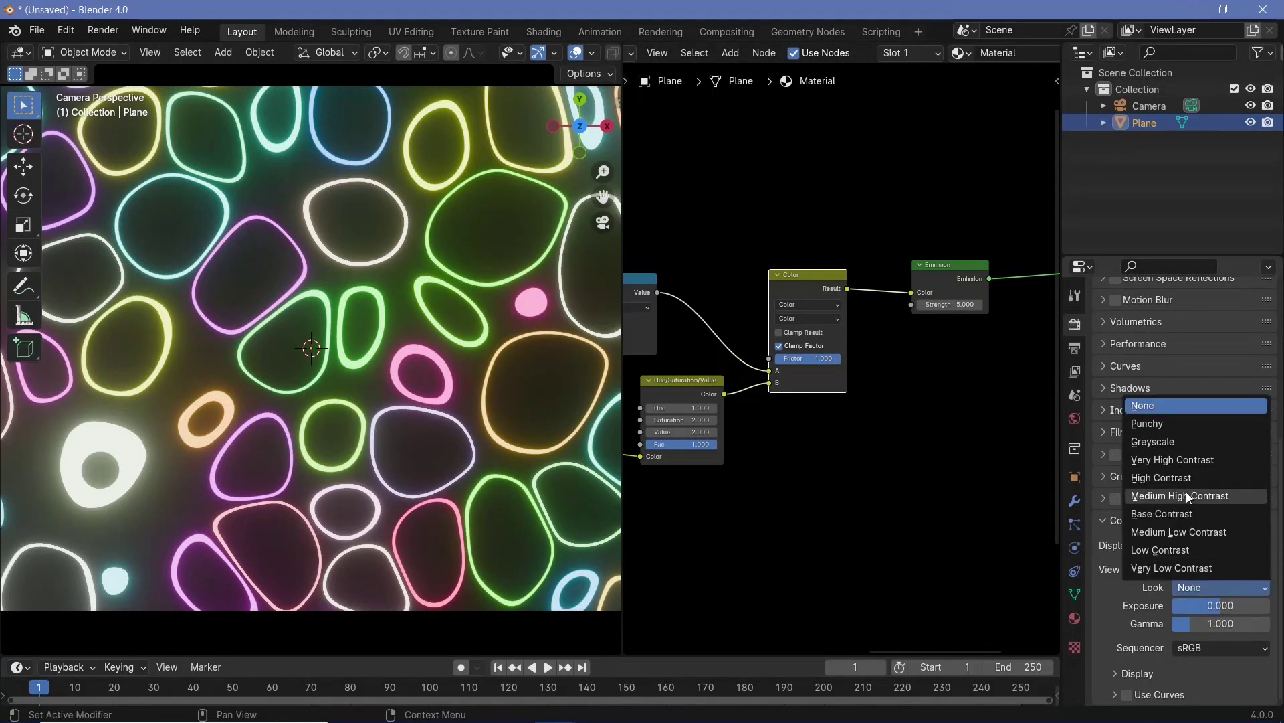
pyautogui.click(1178, 460)
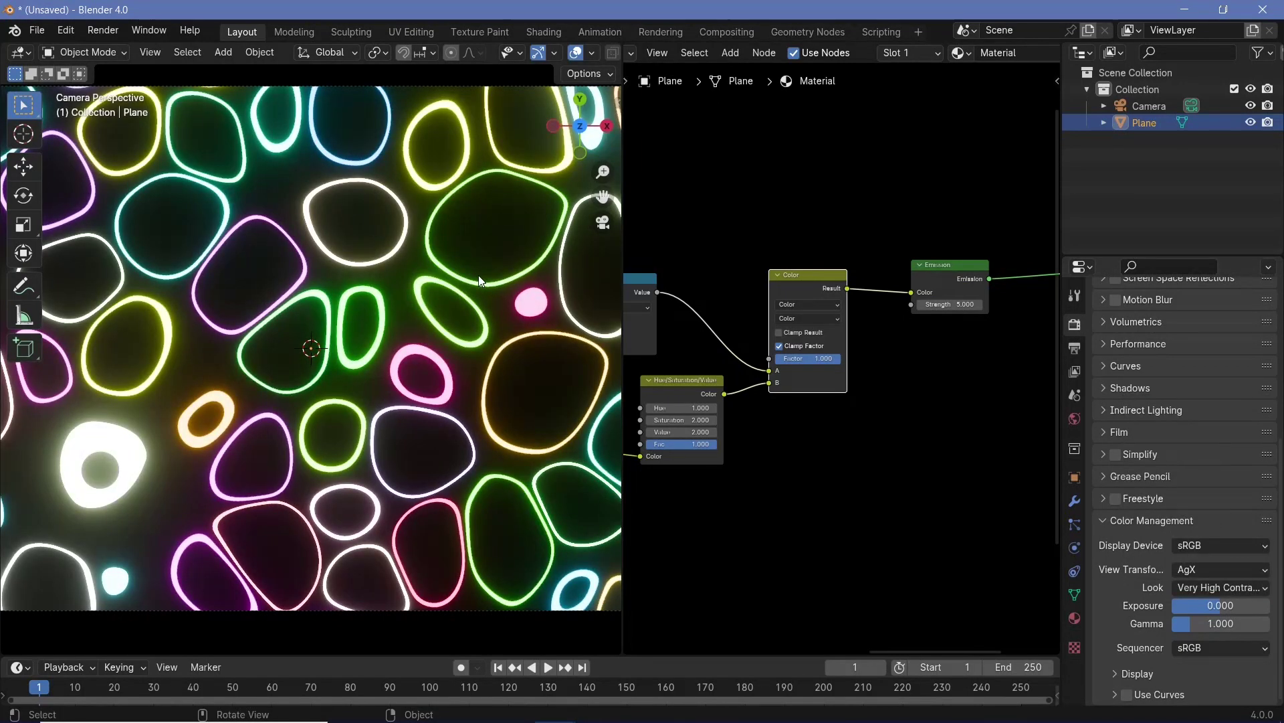
pyautogui.press('Home')
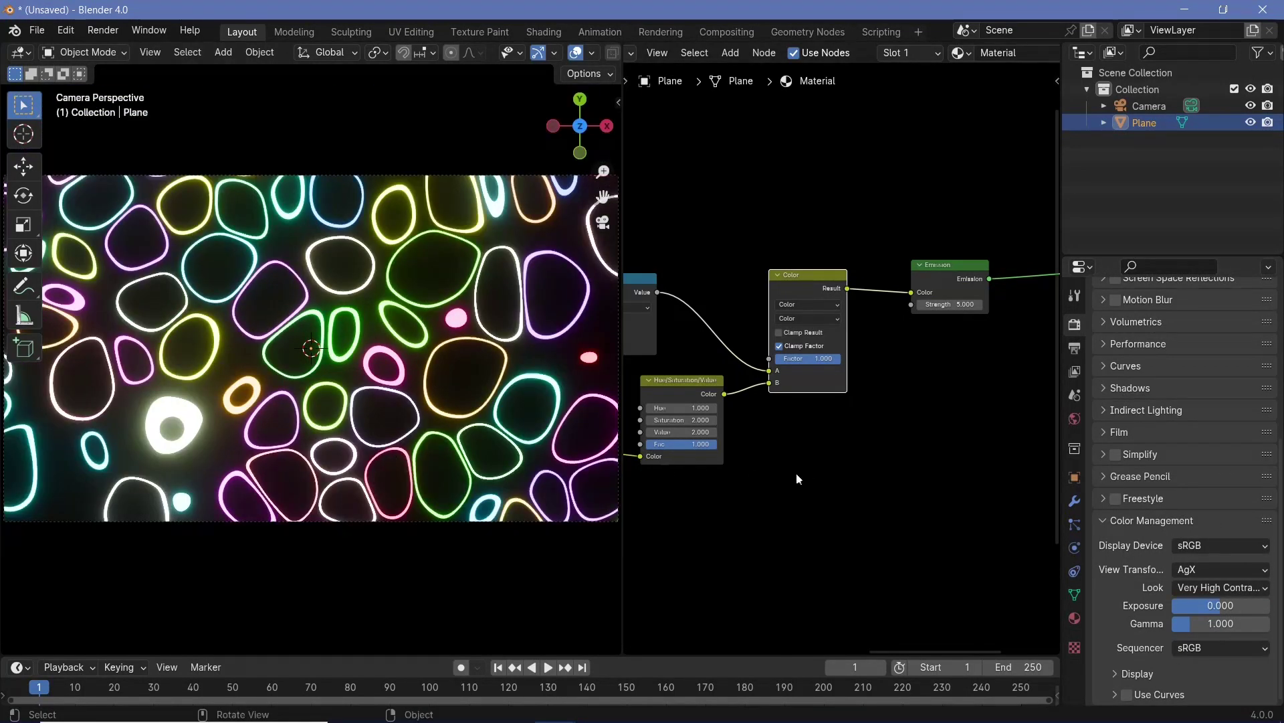
# Step: Set the scene's end frame to 1200 in the output frame range
pyautogui.moveTo(849, 482); pyautogui.dragTo(807, 534, button='middle')
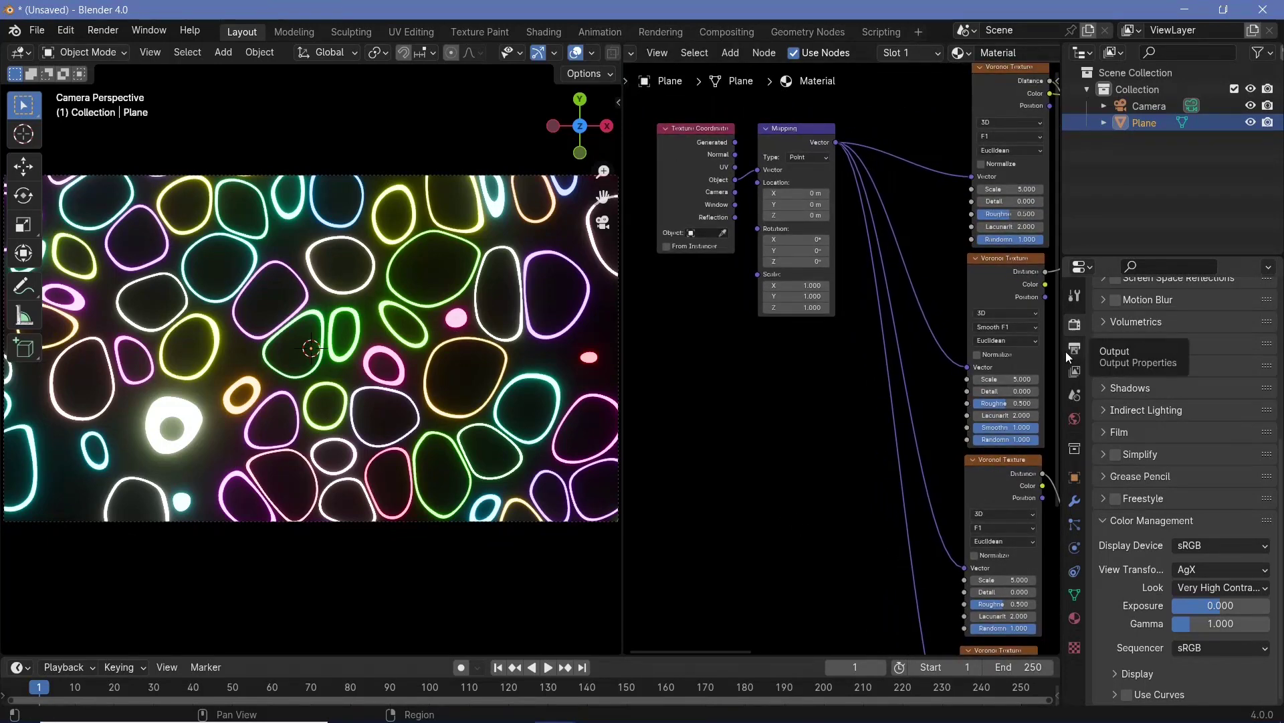
pyautogui.click(1067, 351)
pyautogui.click(1224, 362)
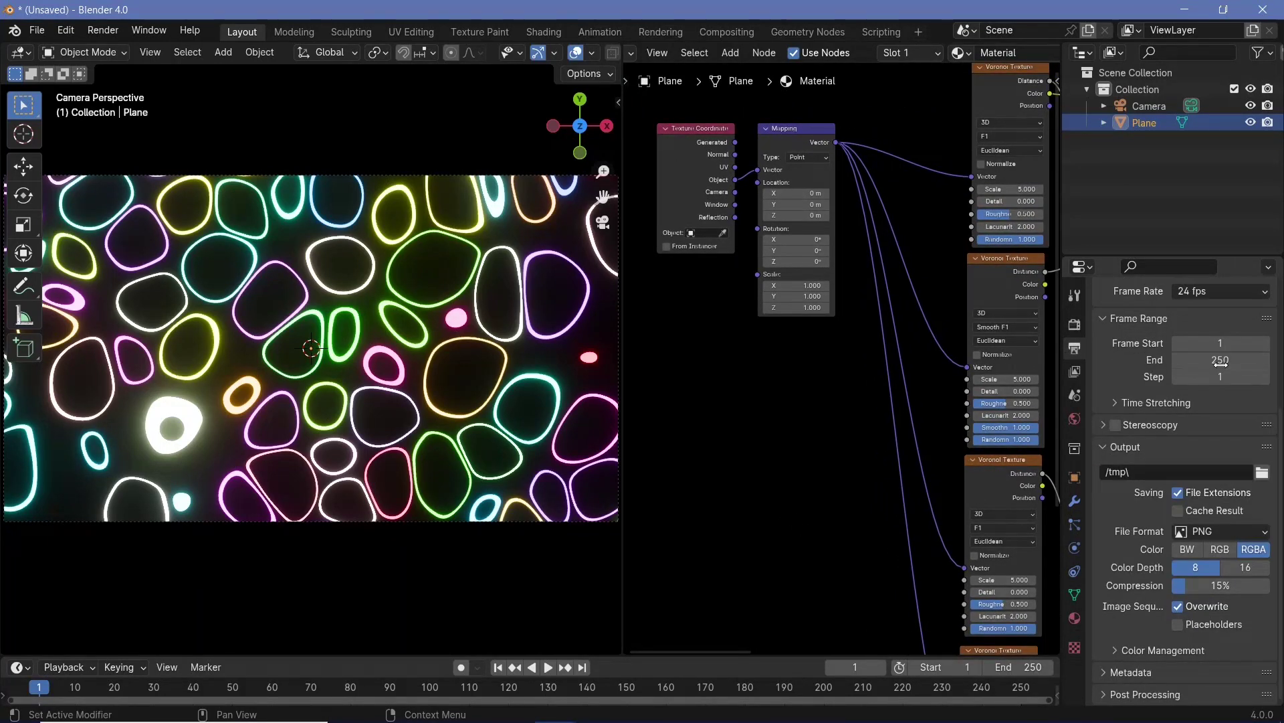
pyautogui.write('1200')
pyautogui.press('Return')
# Step: Set the output frame rate to 60 fps and the resolution percentage to 200%
pyautogui.scroll(4, 1194, 416)
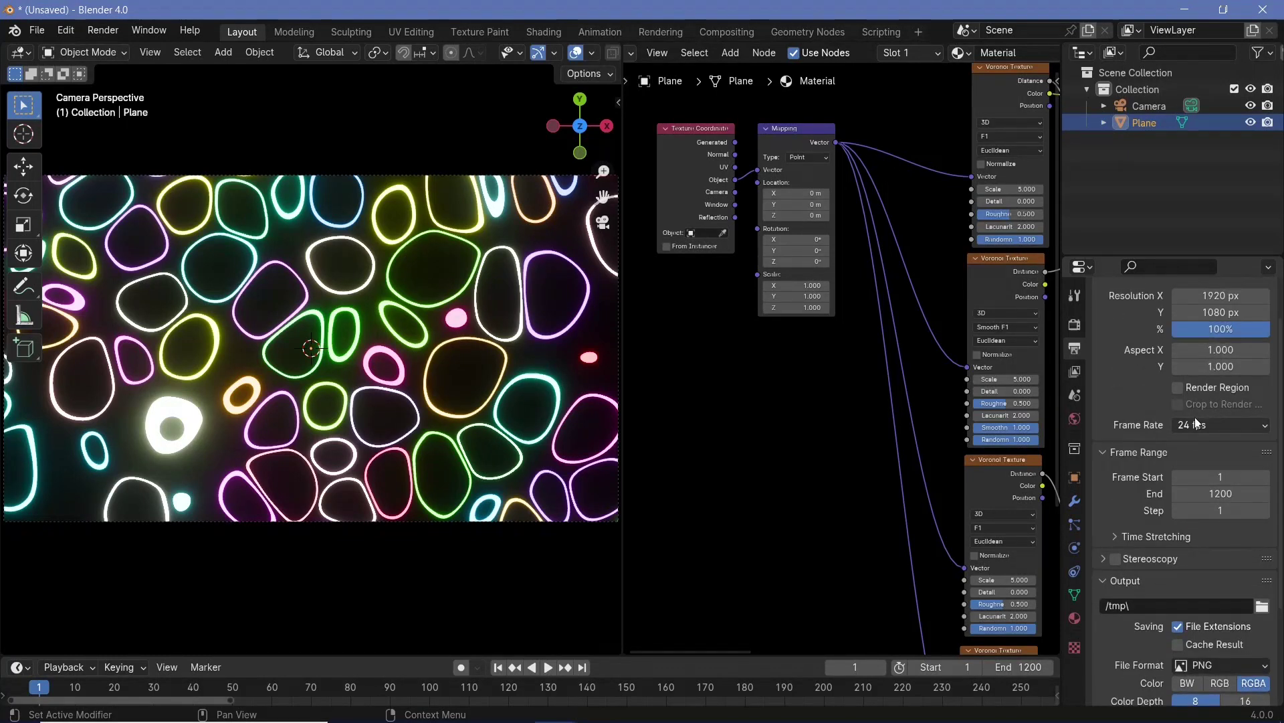
pyautogui.click(1195, 422)
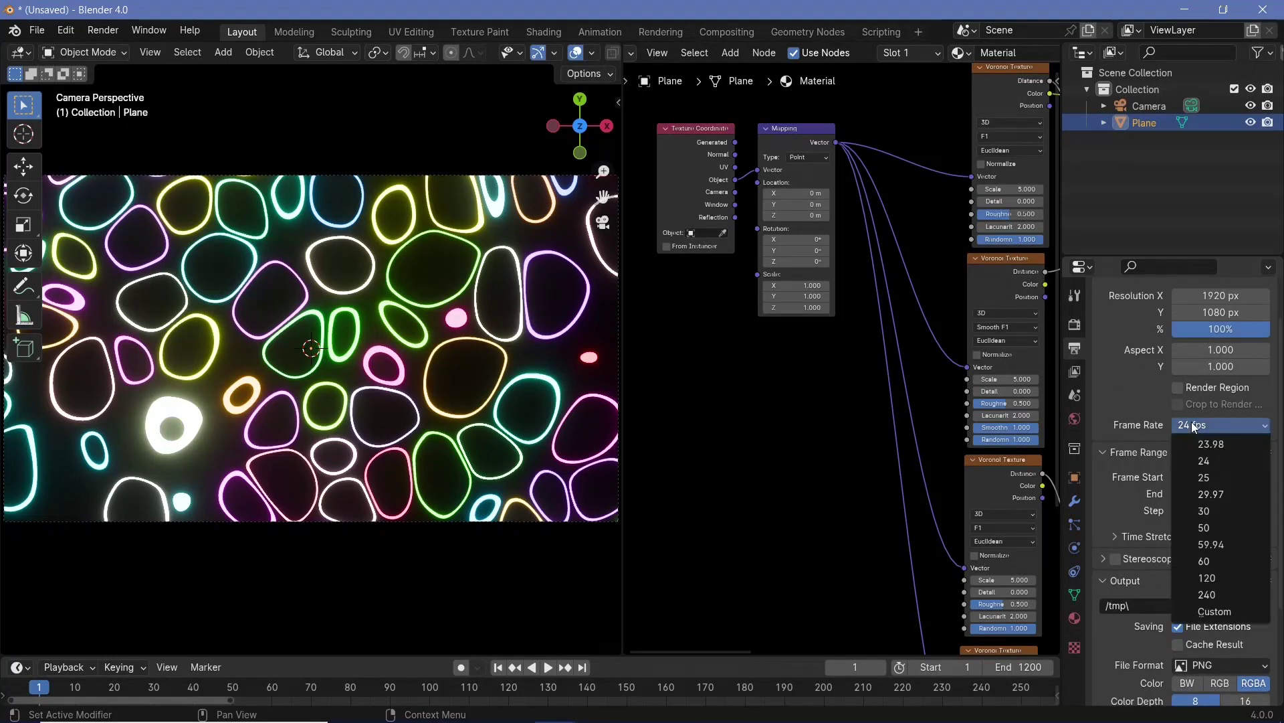
pyautogui.click(1202, 564)
pyautogui.scroll(2, 1184, 385)
pyautogui.doubleClick(1209, 376)
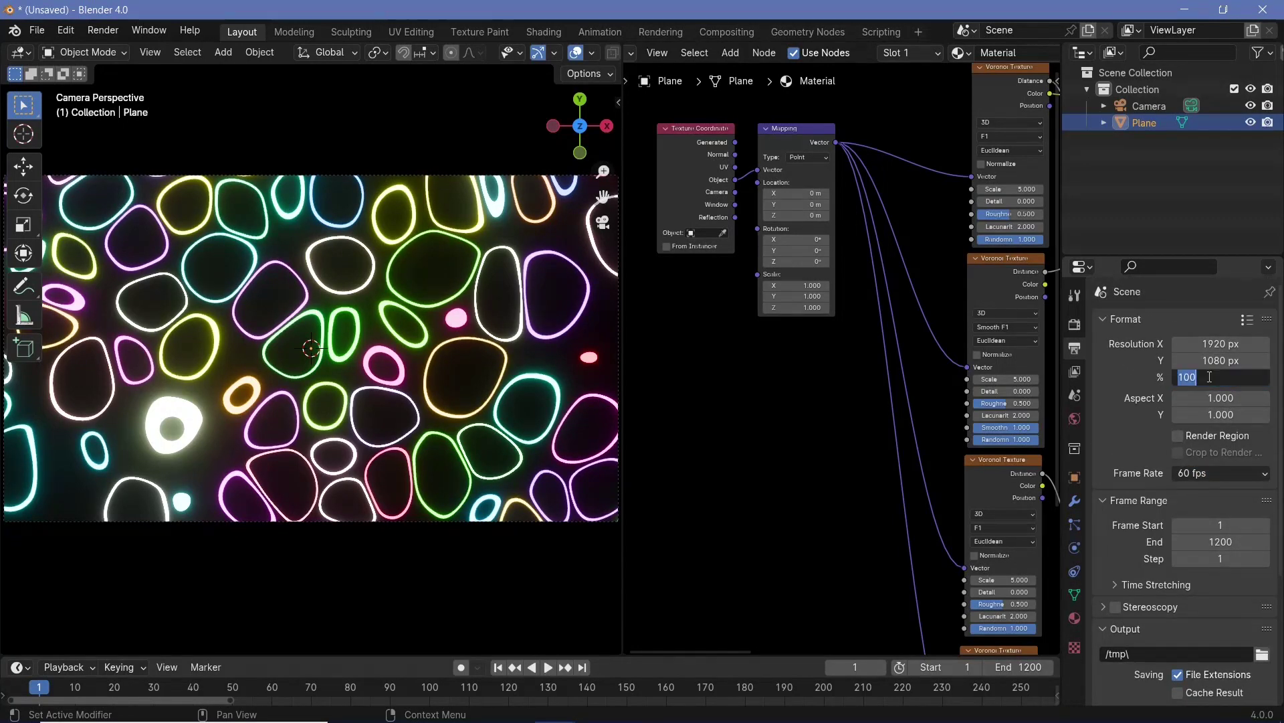
pyautogui.write('200')
pyautogui.press('Return')
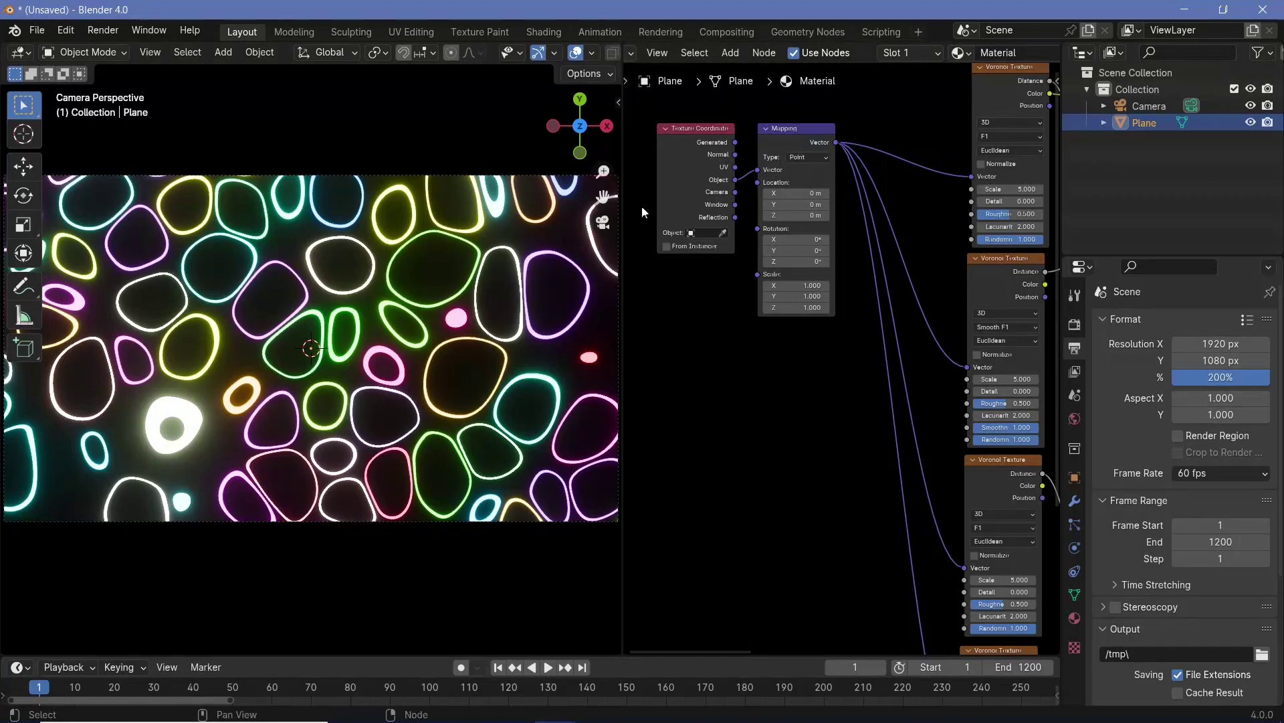
pyautogui.moveTo(699, 223); pyautogui.dragTo(798, 296, button='middle')
pyautogui.scroll(1, 798, 296)
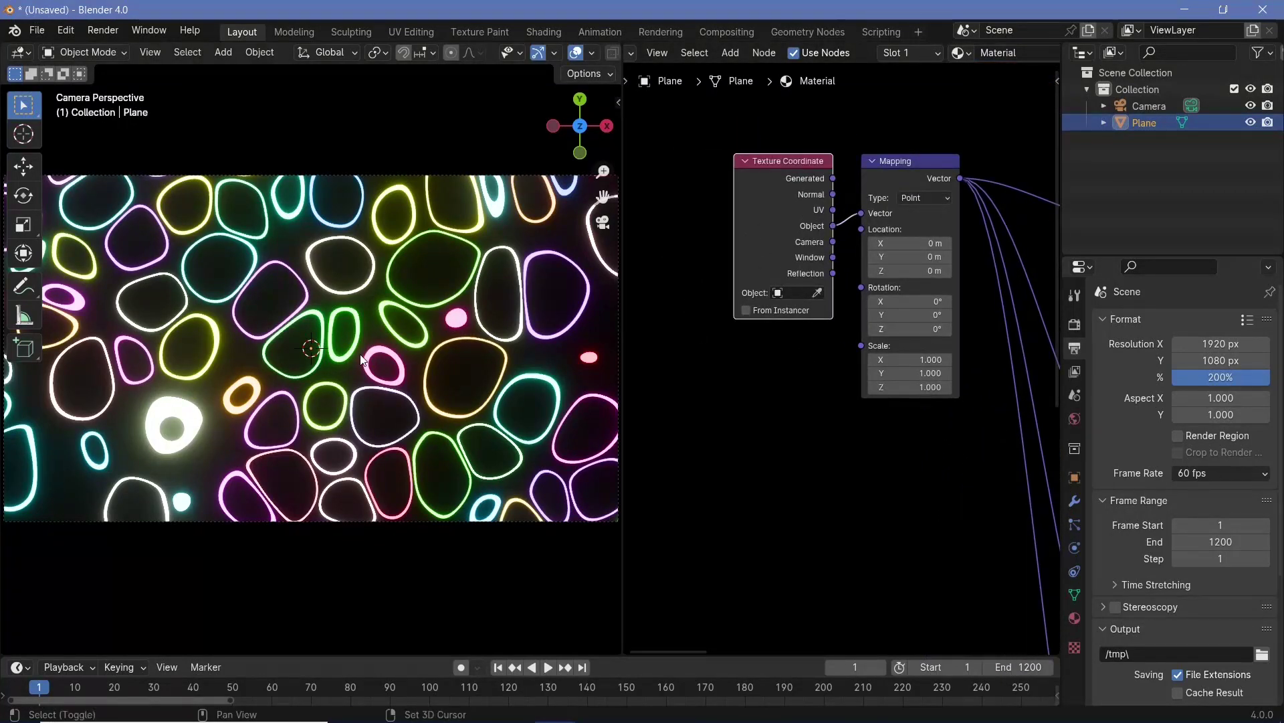
# Step: Add a Plain Axes empty and assign it as the object of the material's Texture Coordinate node
pyautogui.hotkey('shift', 'a')
pyautogui.moveTo(310, 518)
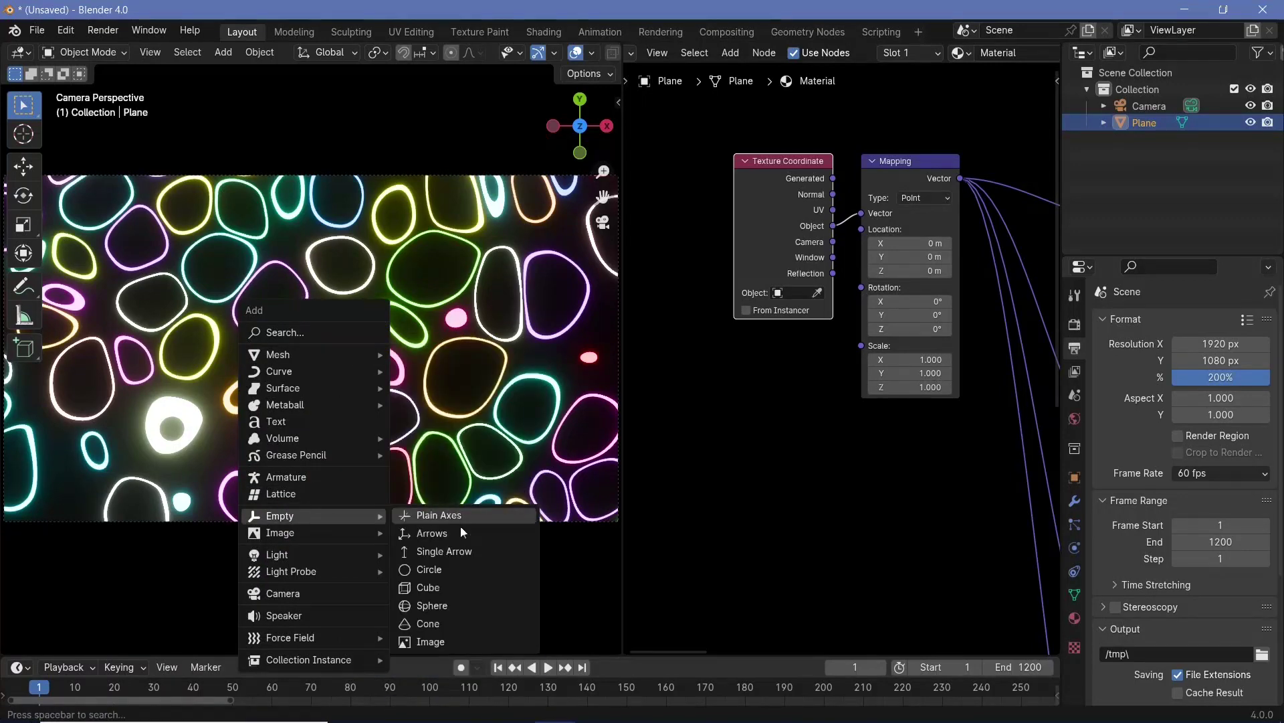
pyautogui.click(467, 518)
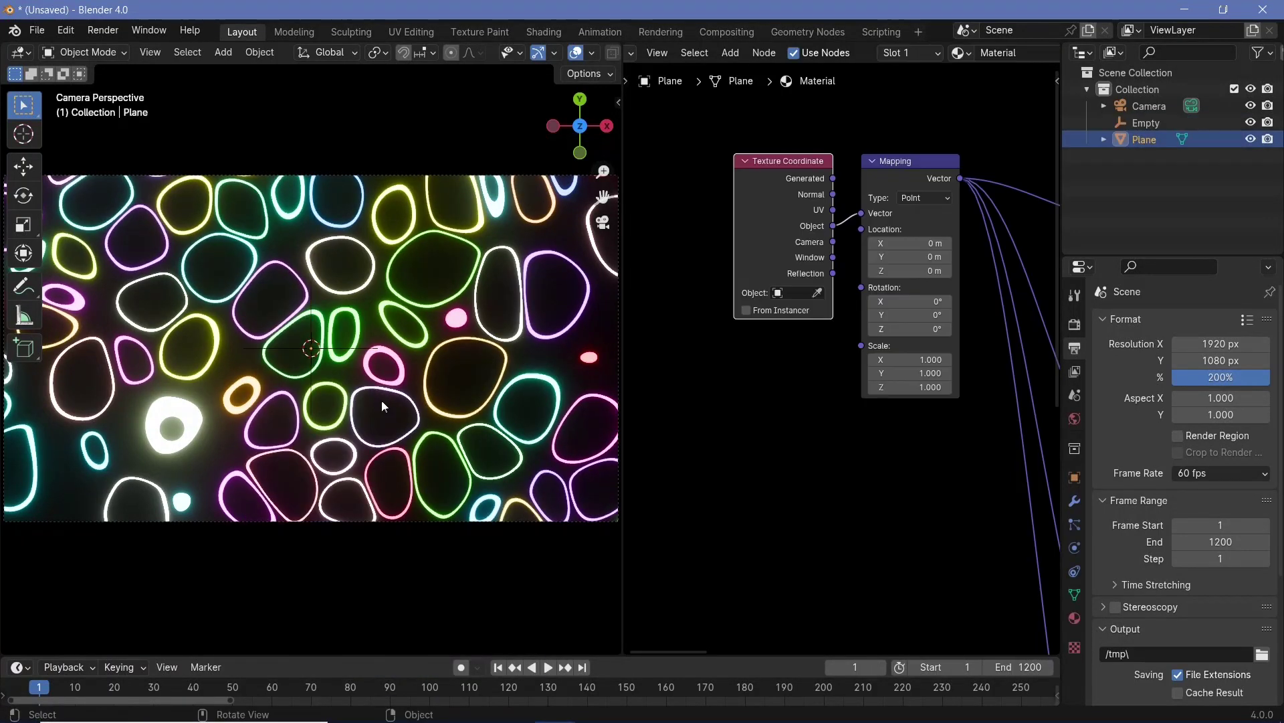
pyautogui.click(794, 292)
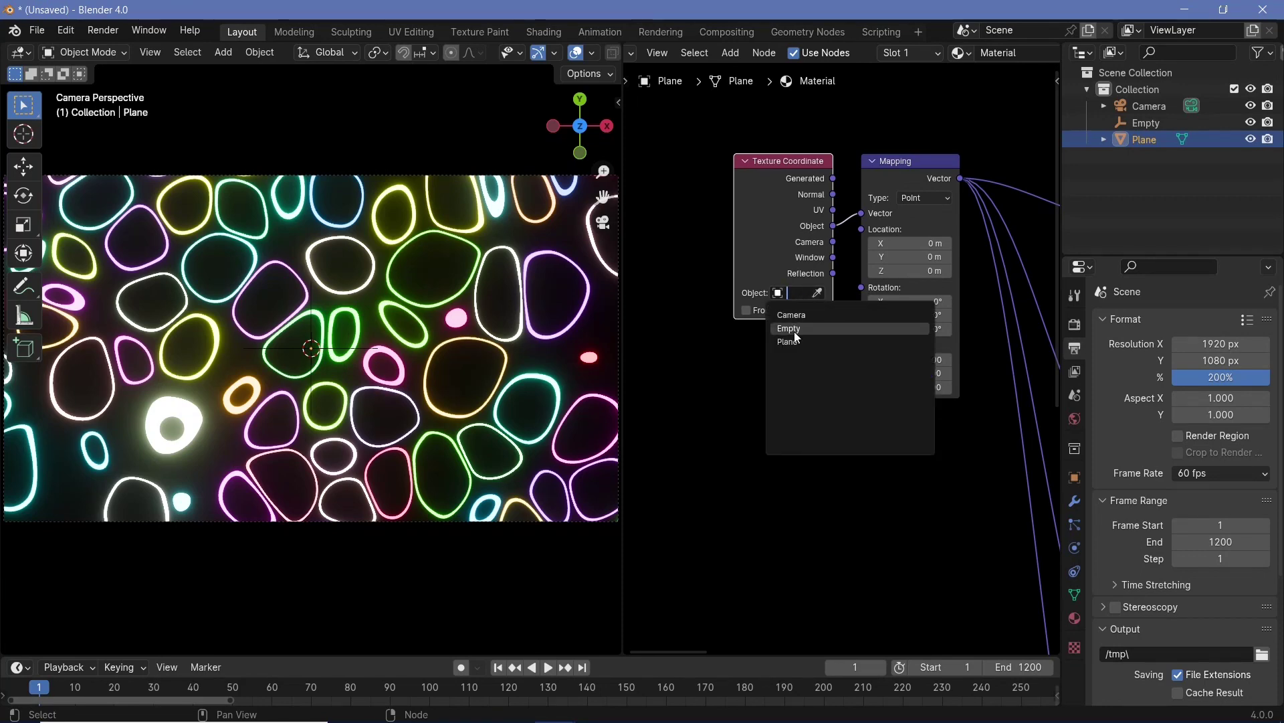
pyautogui.click(793, 330)
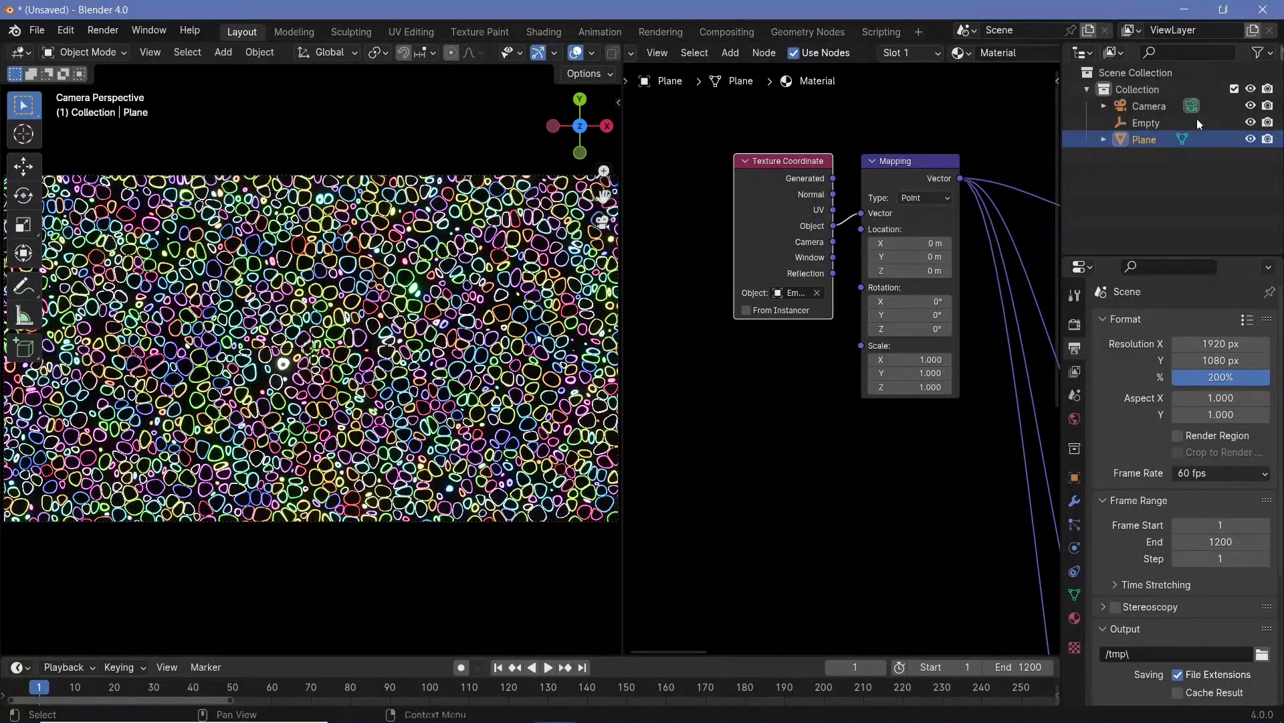
# Step: Scale the empty uniformly by a factor of 5
pyautogui.click(1150, 123)
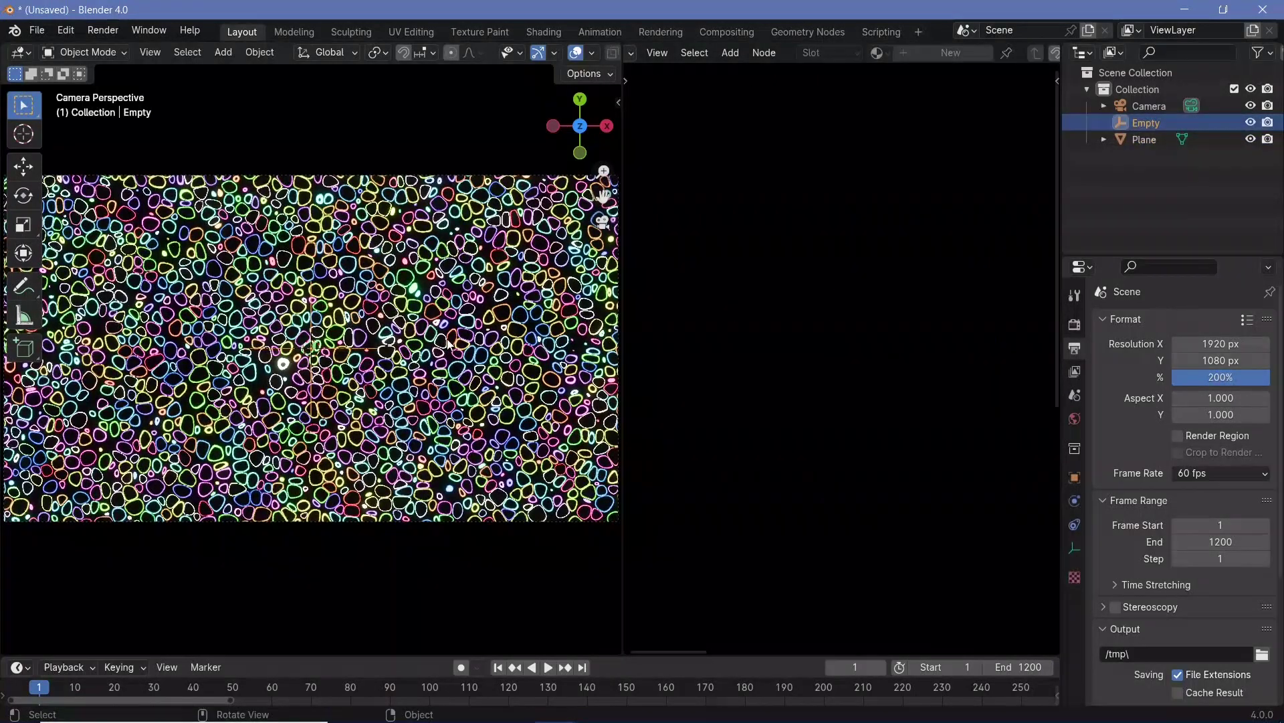
pyautogui.write('s5')
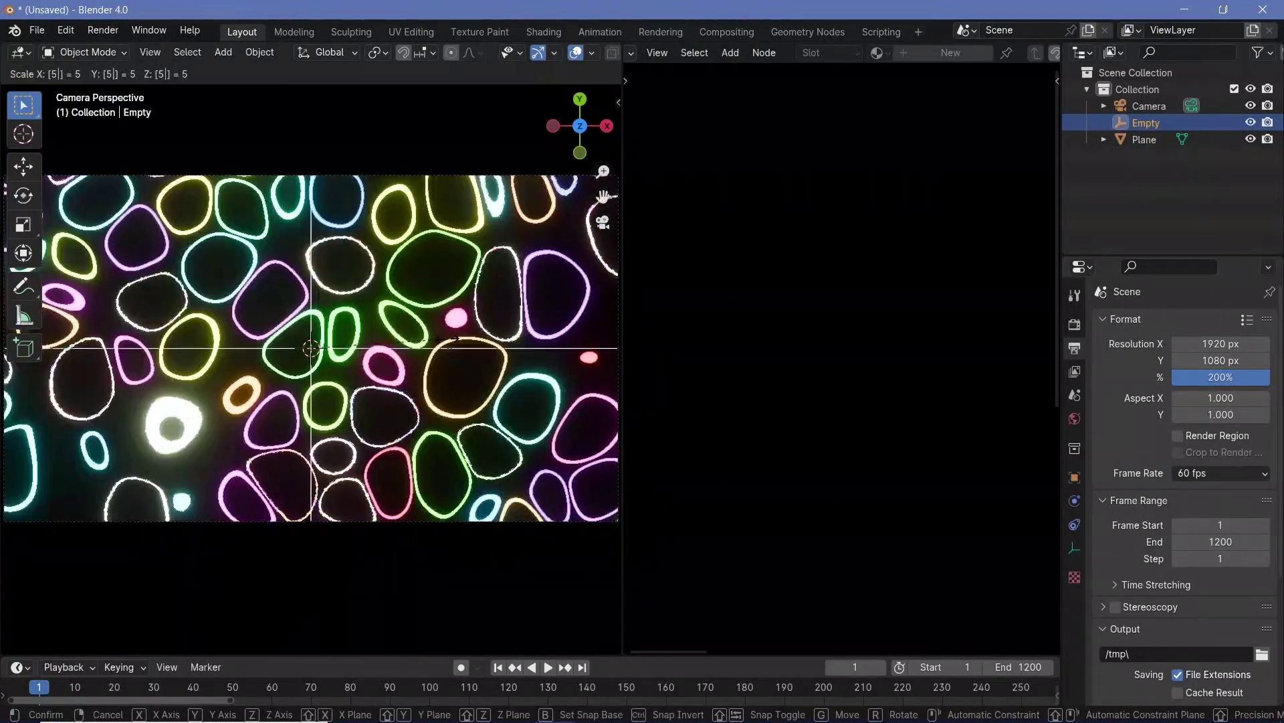
pyautogui.press('Return')
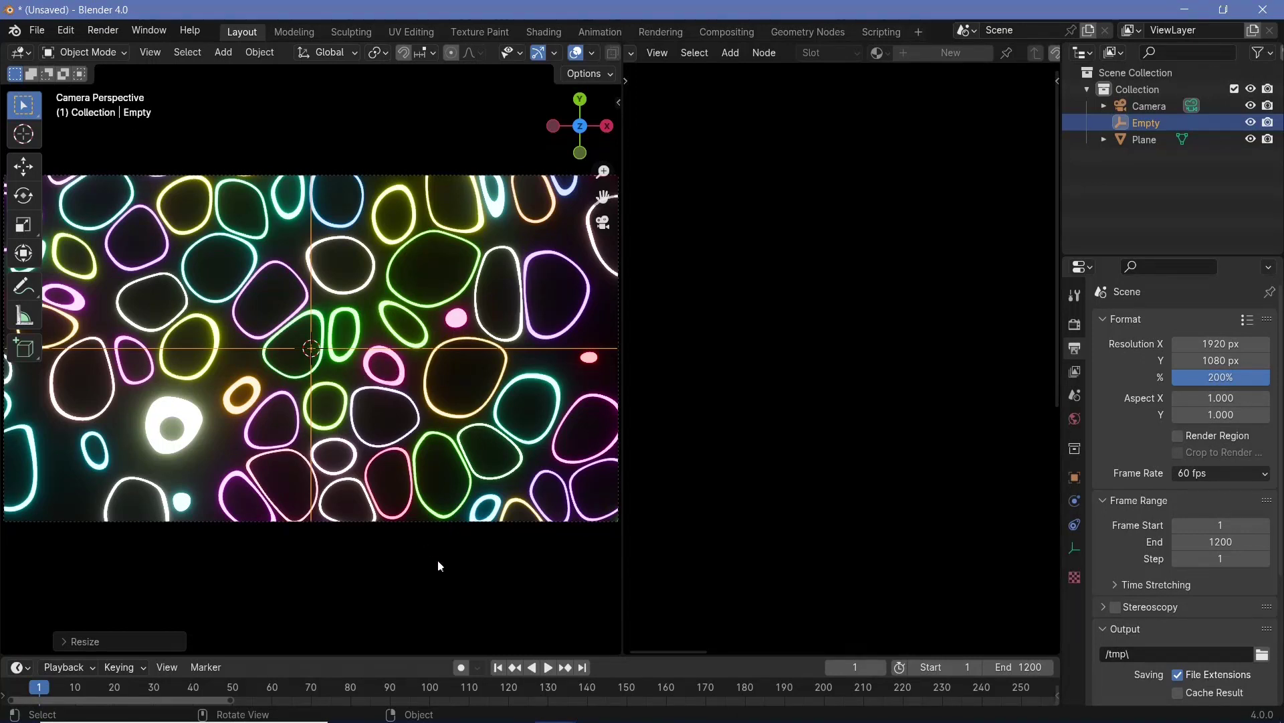
# Step: Enlarge the timeline area and insert a Rotation keyframe for the empty at frame 0
pyautogui.moveTo(405, 657); pyautogui.dragTo(459, 511)
pyautogui.press('Left')
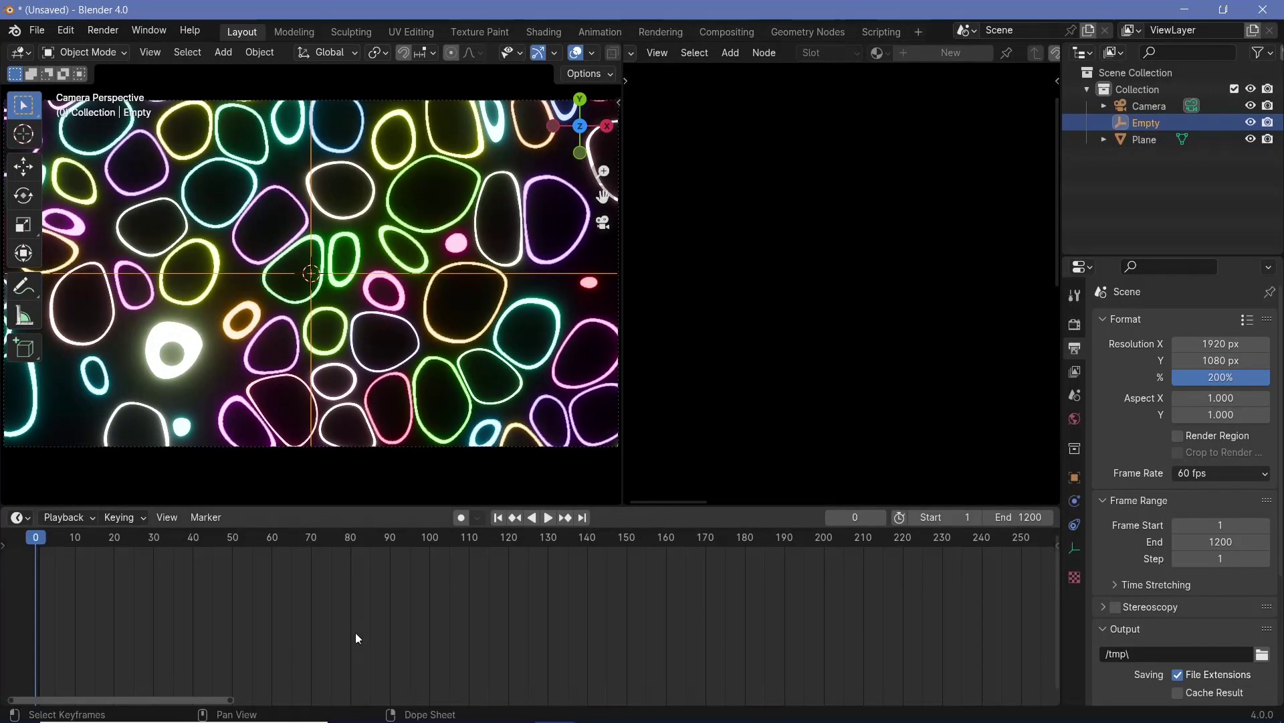
pyautogui.press('i')
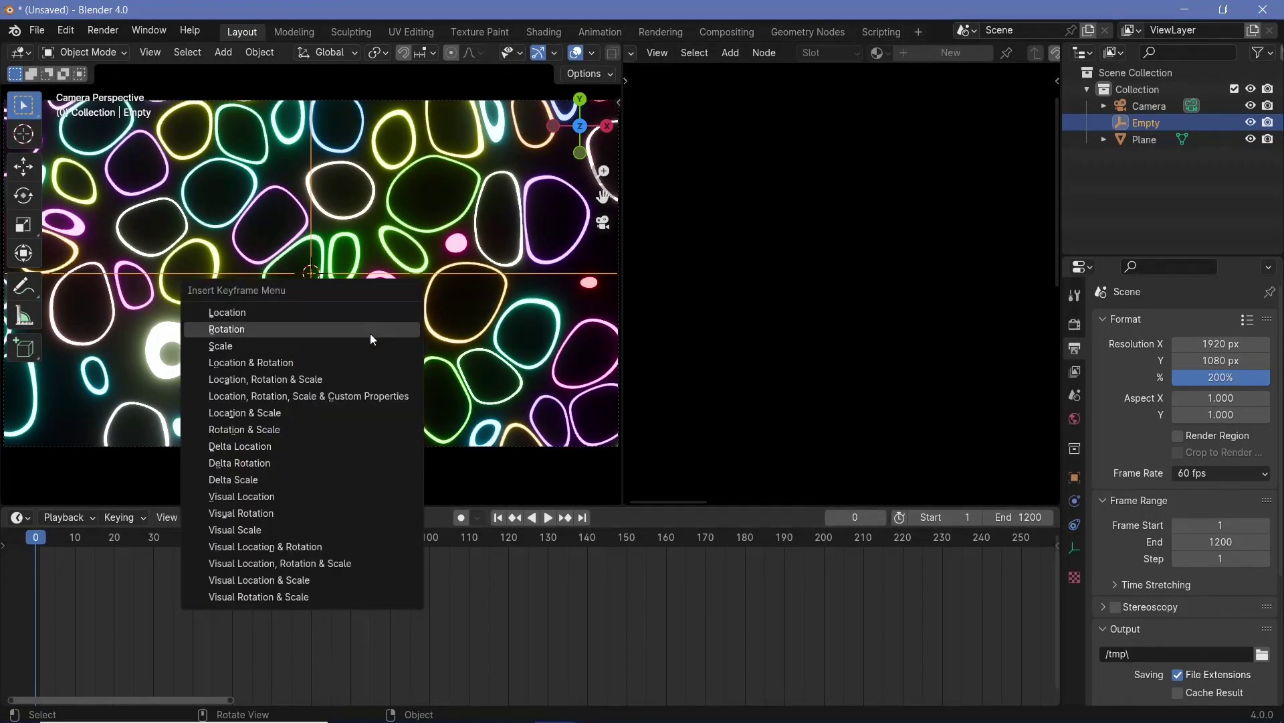
pyautogui.click(371, 331)
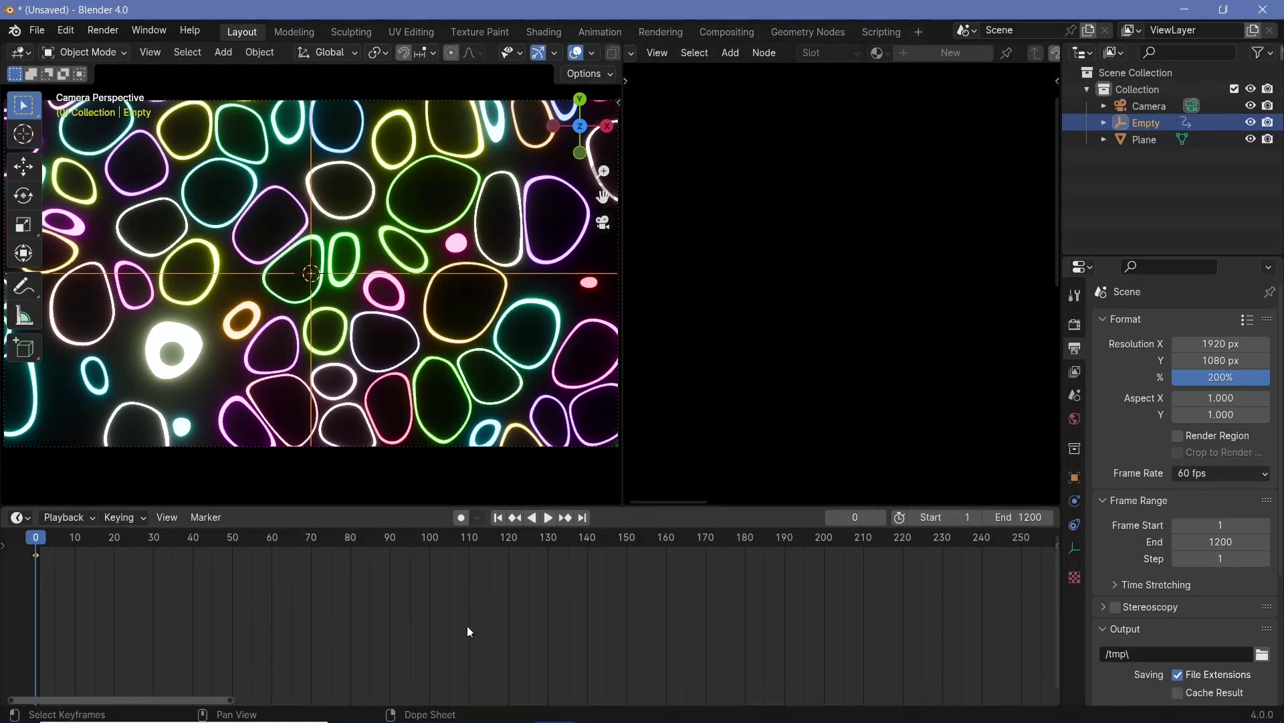
# Step: At frame 1200, rotate the empty 360° about X, 360° about Y and -360° about Z
pyautogui.scroll(-9, 467, 631)
pyautogui.moveTo(872, 591); pyautogui.dragTo(708, 547, button='middle')
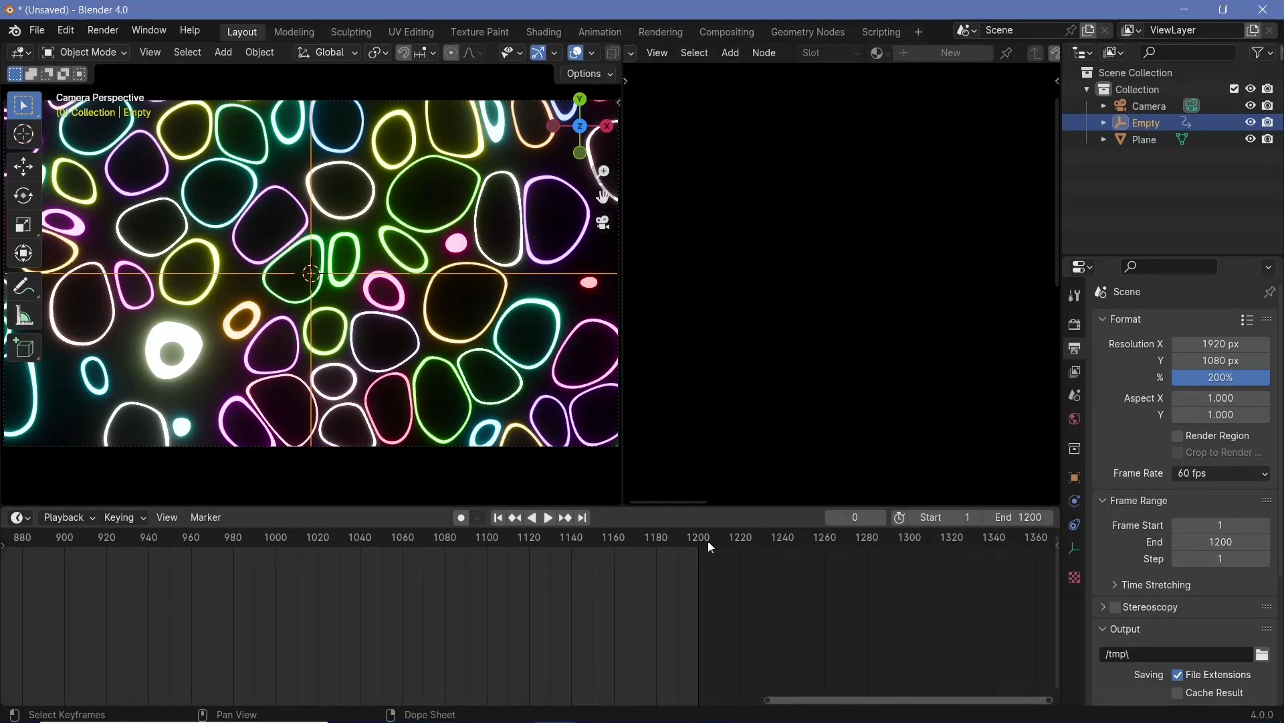
pyautogui.click(699, 541)
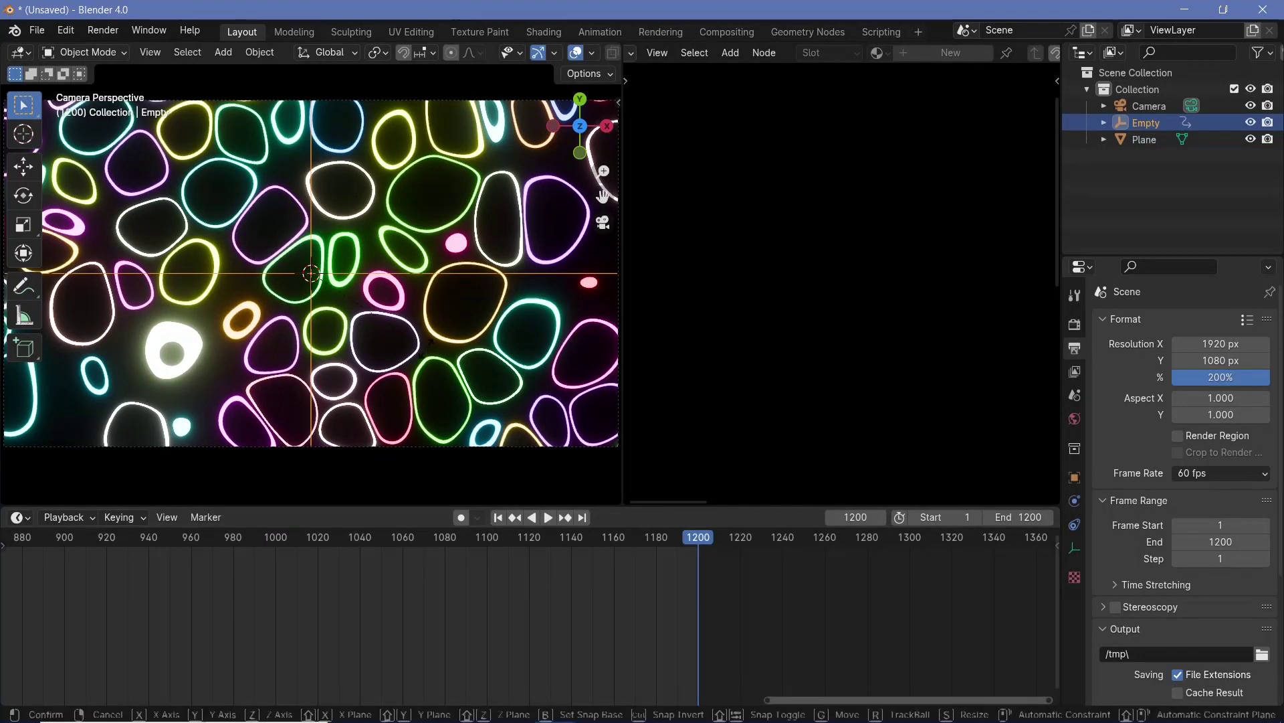
pyautogui.write('rx360')
pyautogui.press('Return')
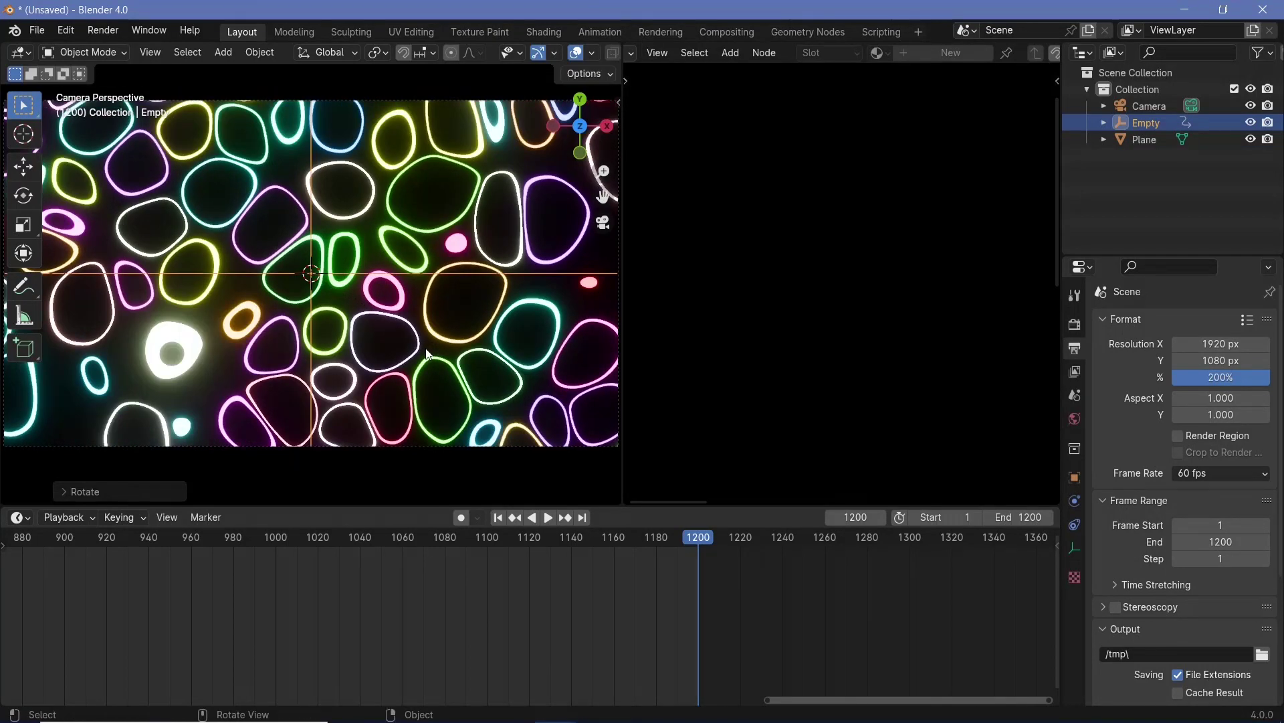
pyautogui.write('ry')
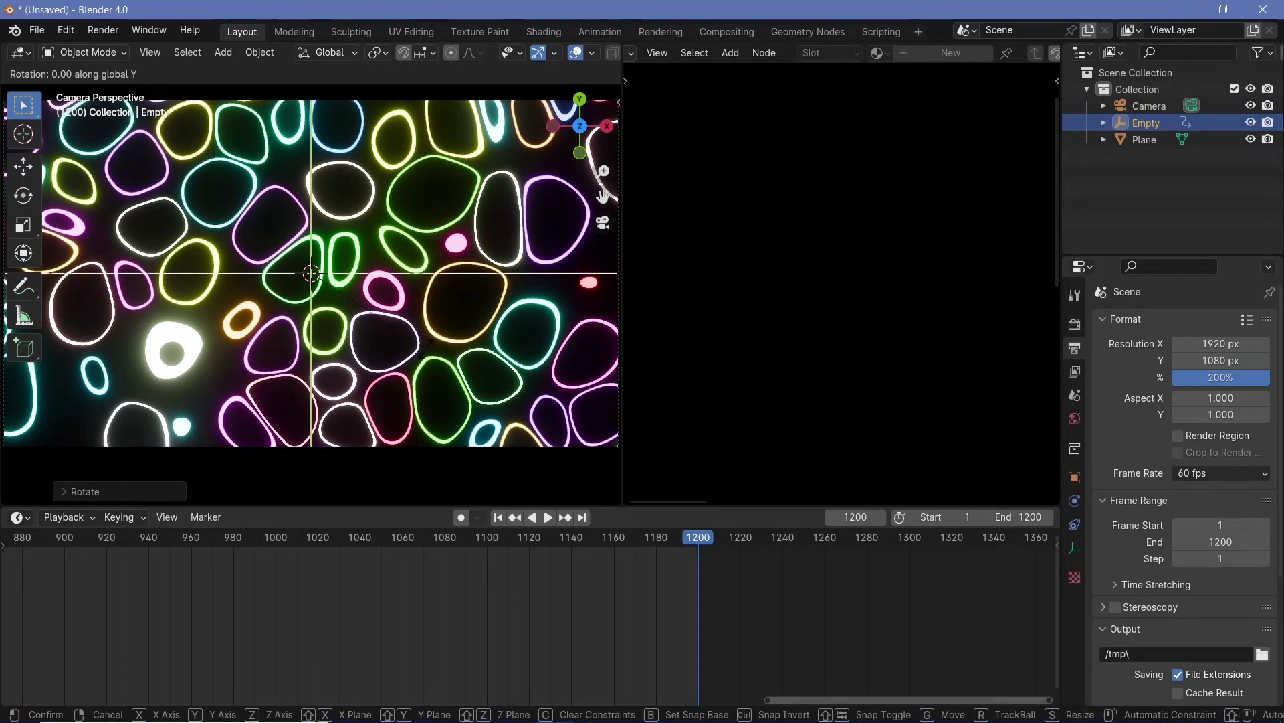
pyautogui.write('360')
pyautogui.press('Return')
pyautogui.write('z-3')
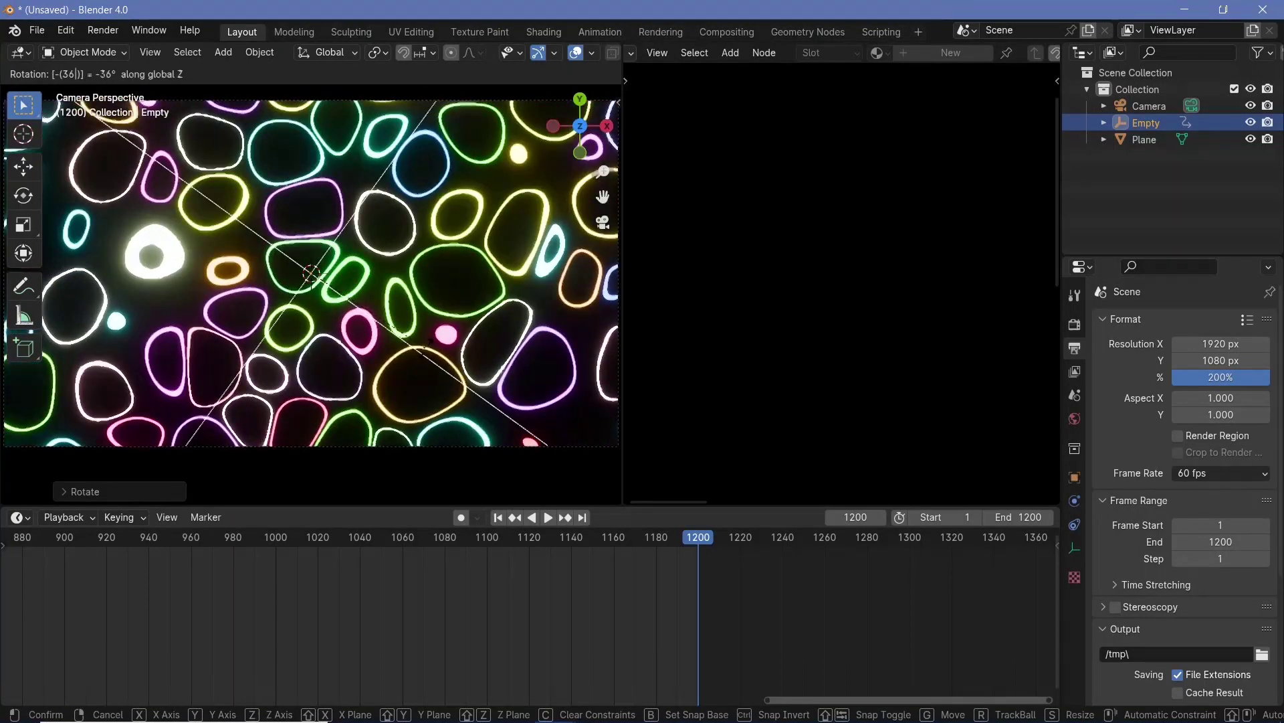
pyautogui.press('Return')
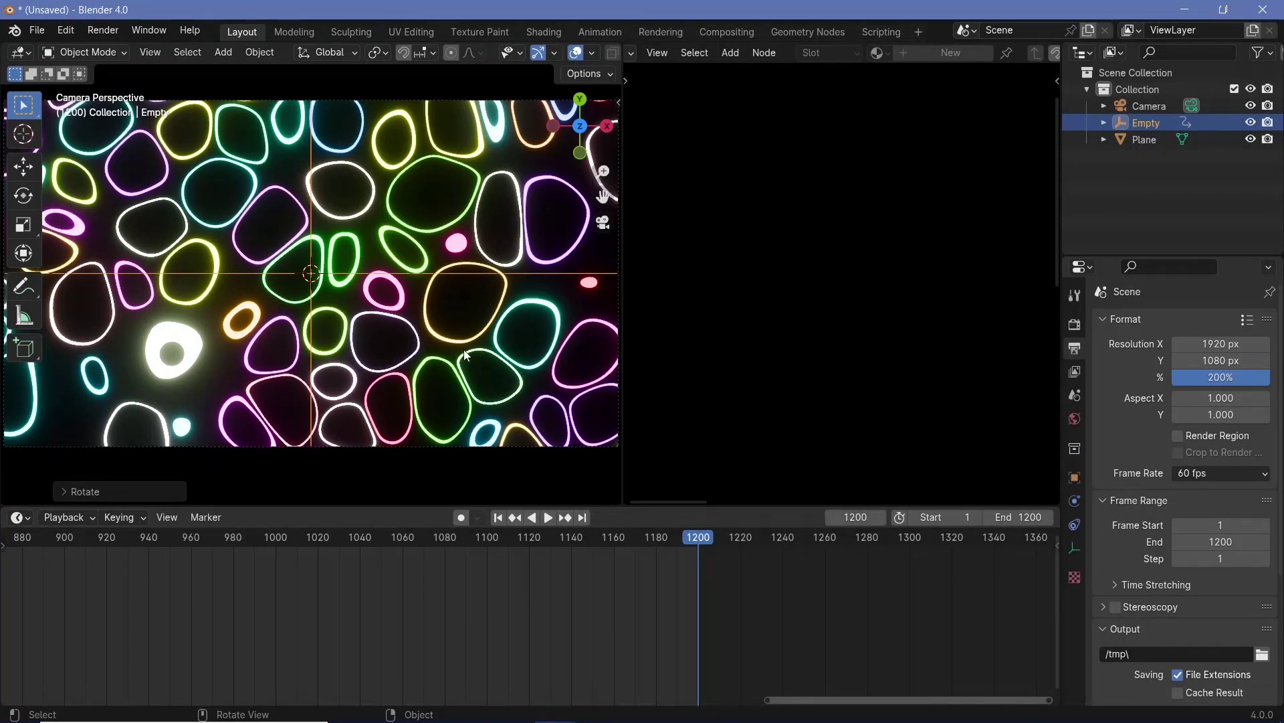
# Step: Insert a Rotation keyframe for the empty at frame 1200 and change the interpolation mode of the rotation keyframes
pyautogui.press('i')
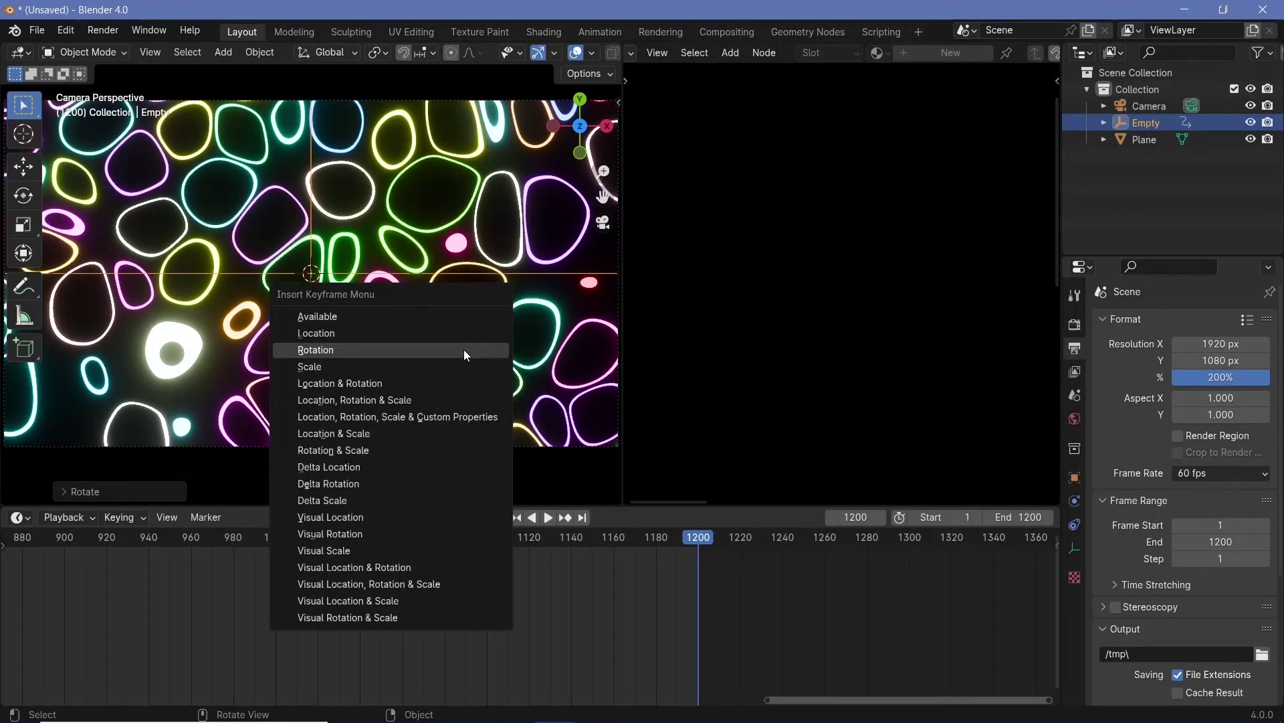
pyautogui.click(463, 349)
pyautogui.scroll(-3, 487, 586)
pyautogui.keyDown('ctrl'); pyautogui.scroll(4, 640, 633); pyautogui.keyUp('ctrl')
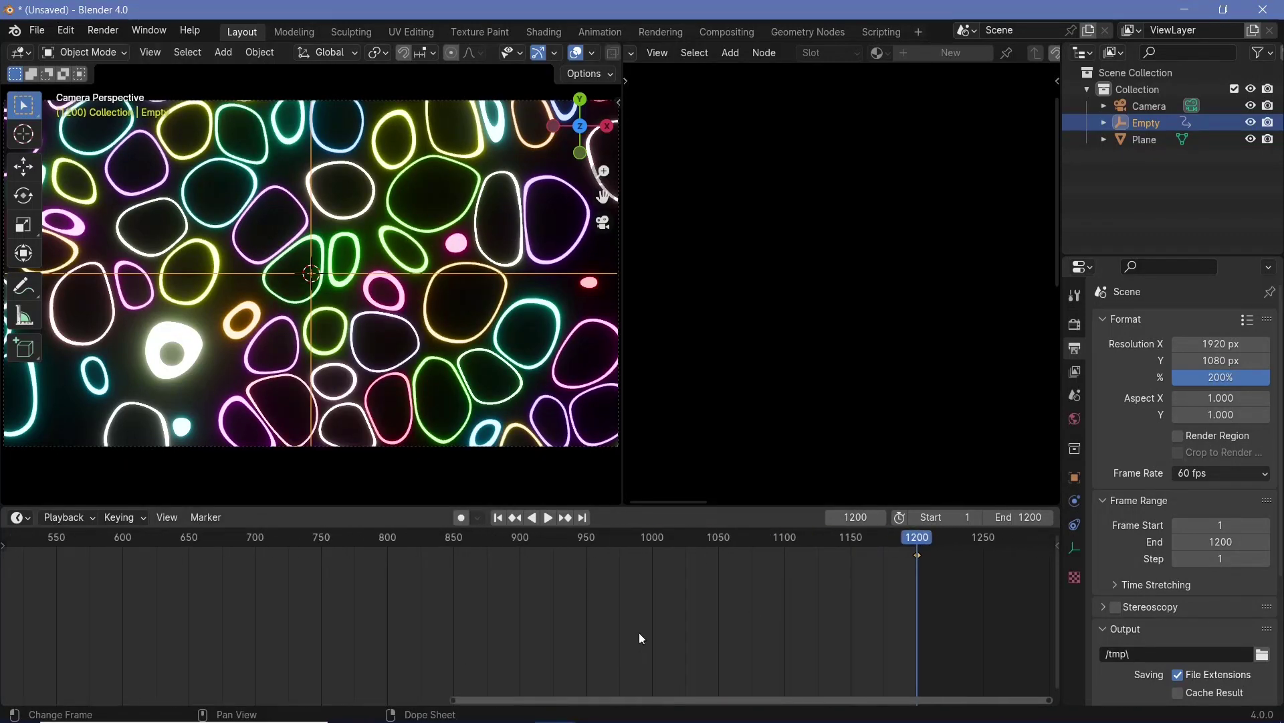
pyautogui.press('t')
pyautogui.click(344, 615)
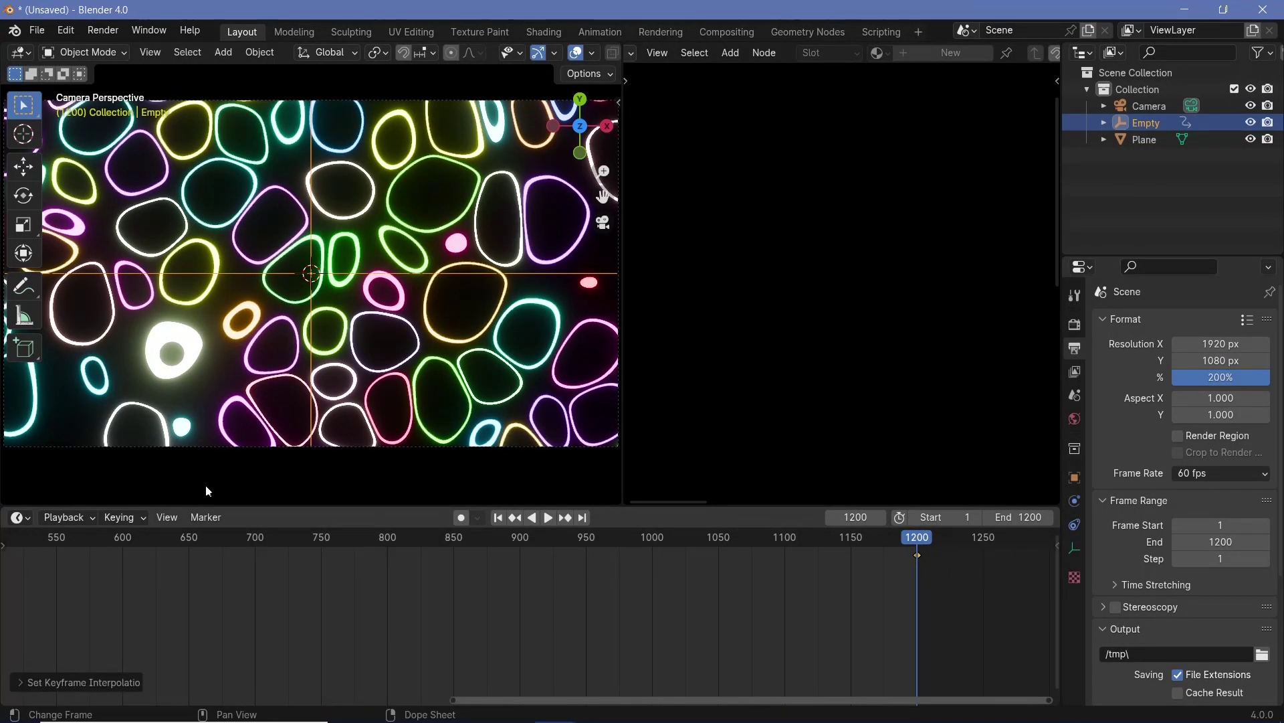
# Step: Preview the animation and switch the playback sync mode away from playing every frame
pyautogui.press('space')
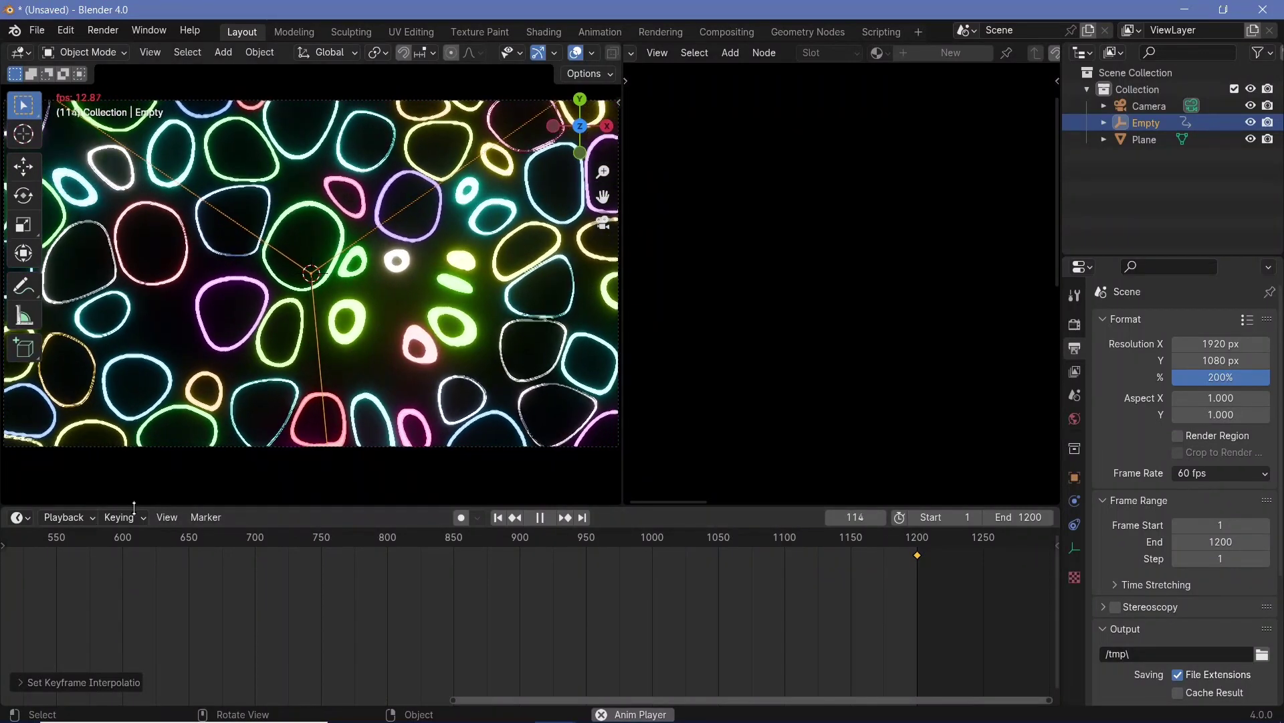
pyautogui.click(84, 516)
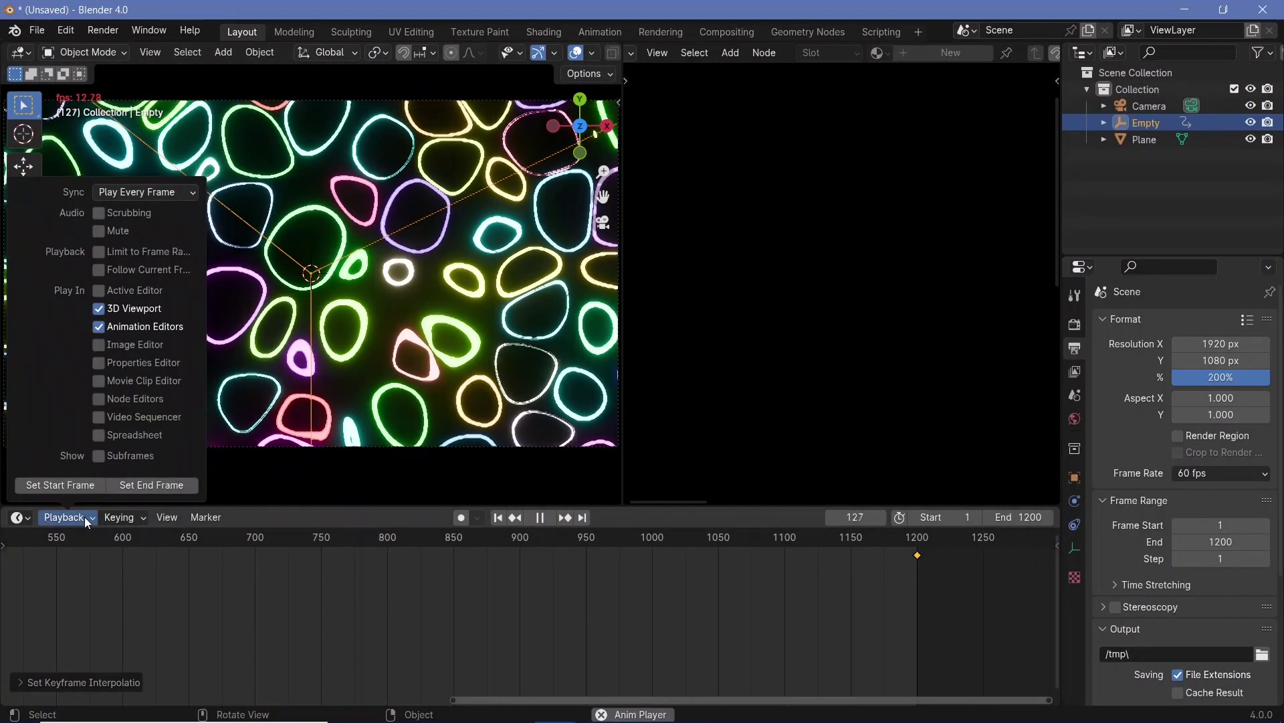
pyautogui.click(178, 193)
pyautogui.click(158, 230)
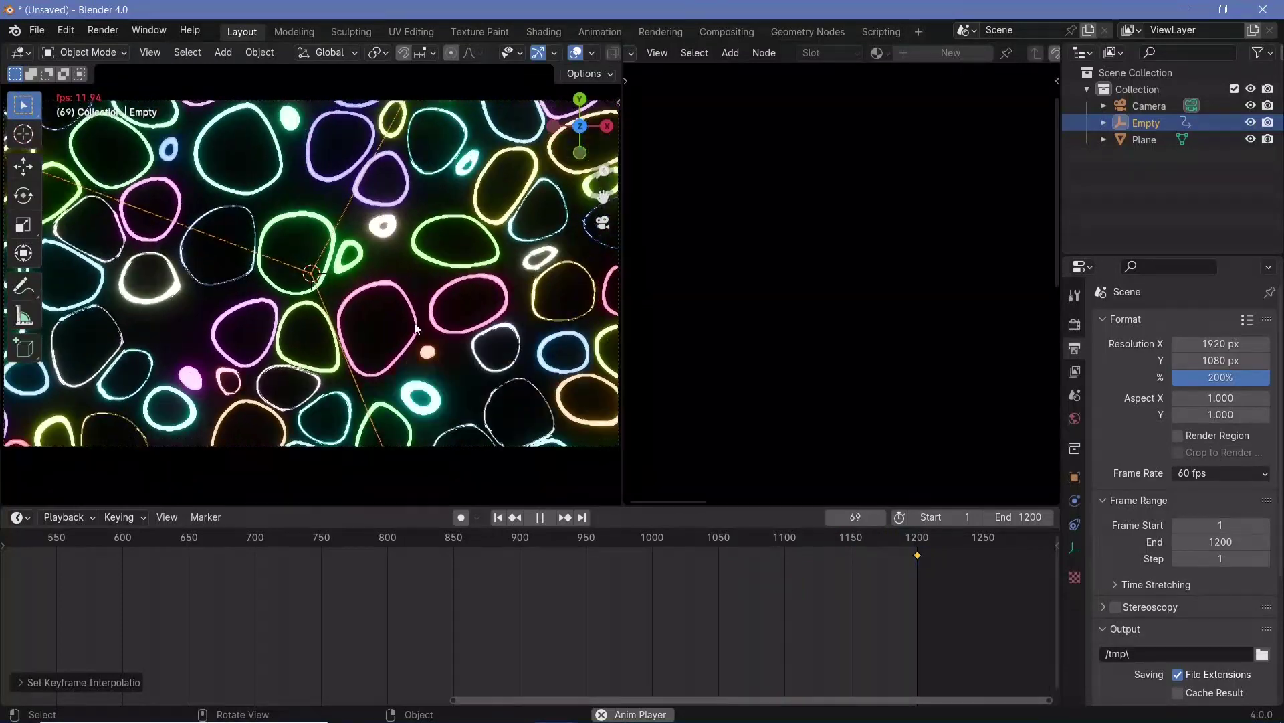
pyautogui.press('space')
# Step: Return to frame 0 and insert a Scale keyframe for the empty
pyautogui.scroll(-3, 396, 649)
pyautogui.scroll(-8, 397, 651)
pyautogui.moveTo(397, 650); pyautogui.dragTo(502, 639, button='middle')
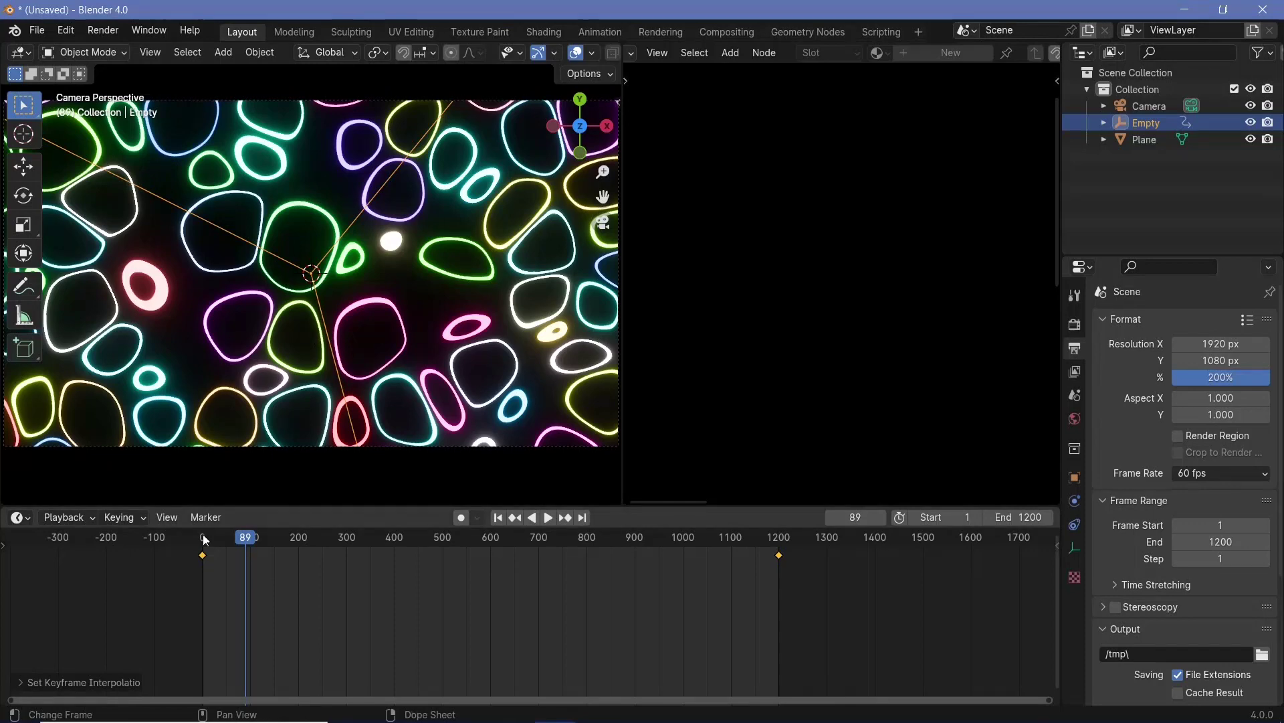
pyautogui.hotkey('shift', 'Left')
pyautogui.press('i')
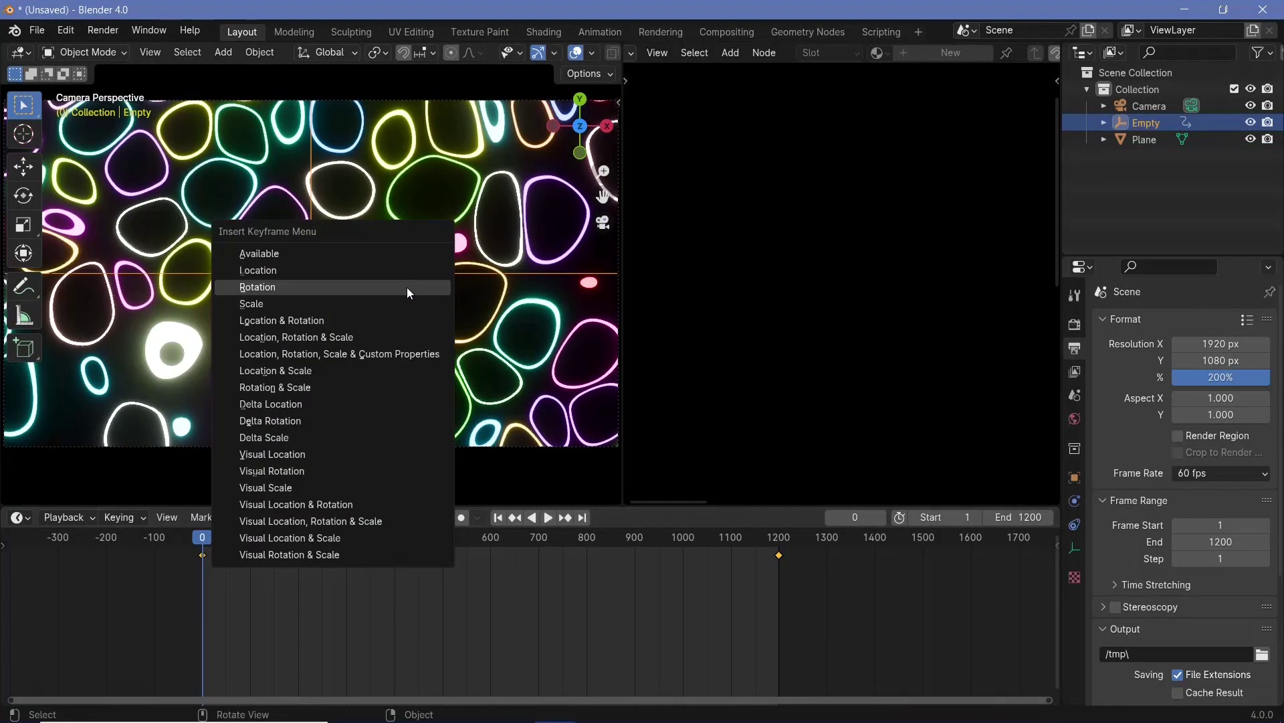
pyautogui.click(372, 307)
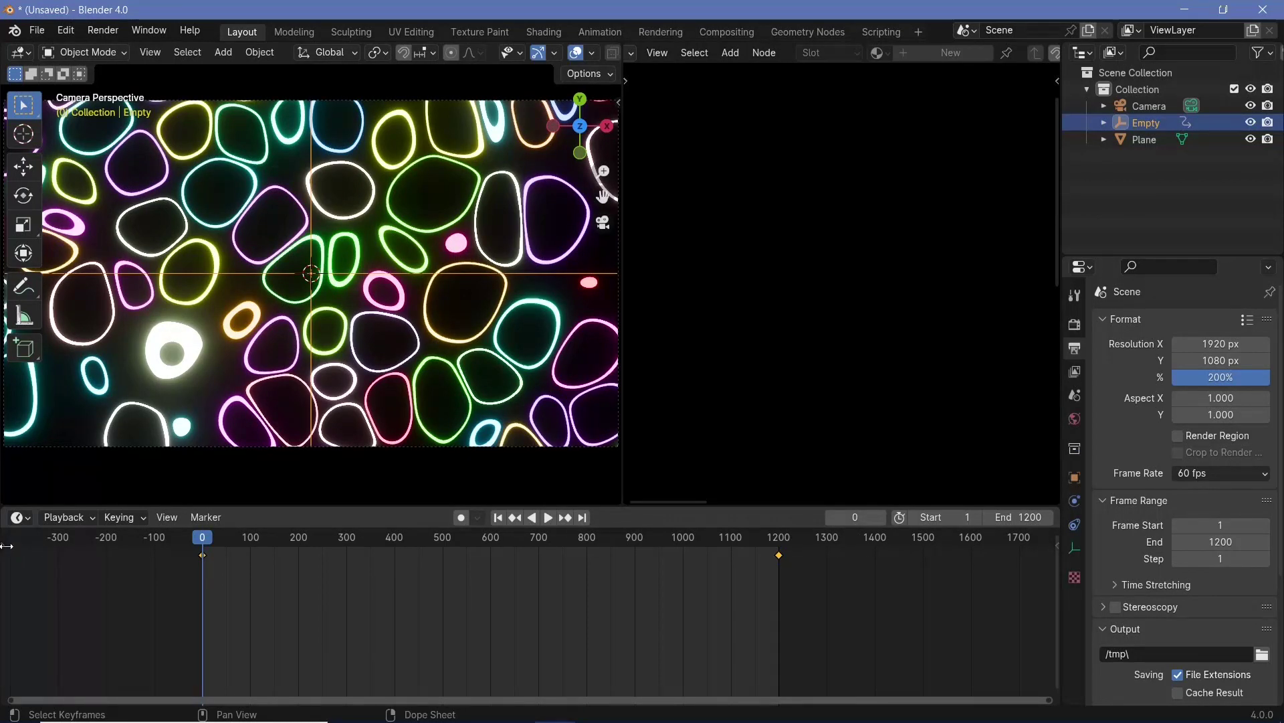
# Step: Reveal the empty's animation channels and duplicate its X, Y and Z Scale keyframes from frame 0 to frame 1200
pyautogui.moveTo(6, 546); pyautogui.dragTo(22, 566)
pyautogui.click(8, 557)
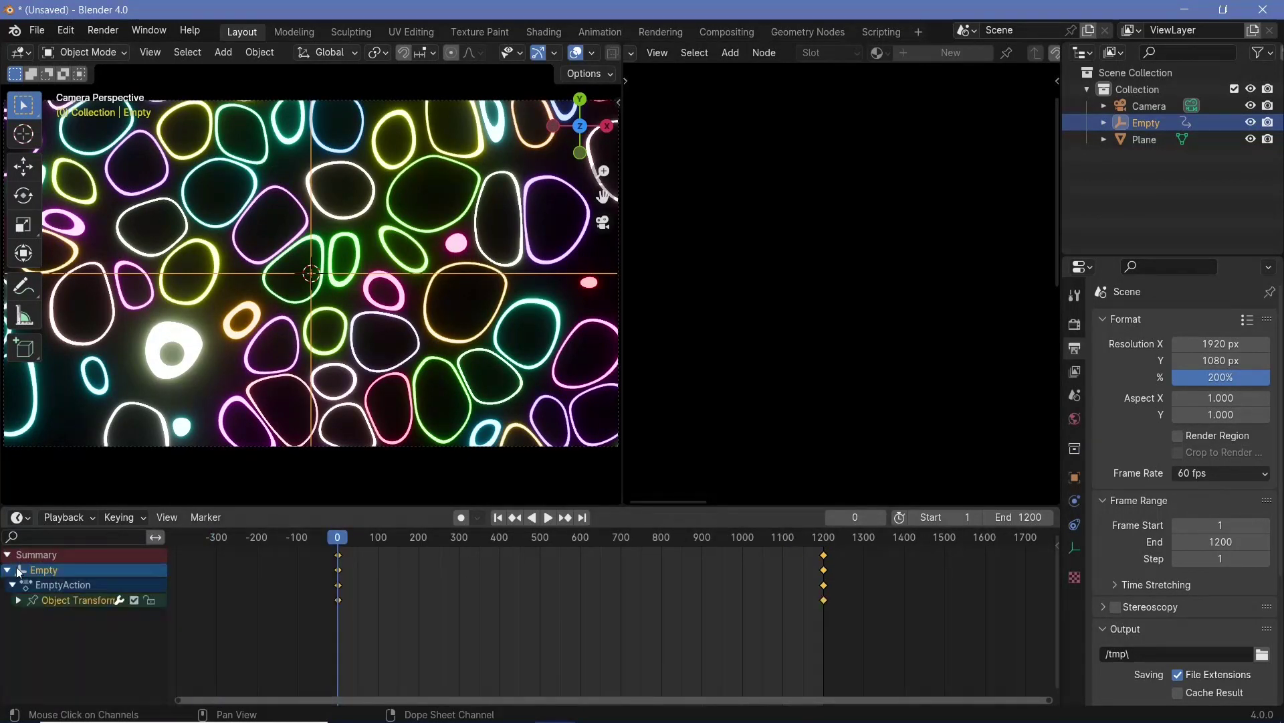
pyautogui.click(19, 600)
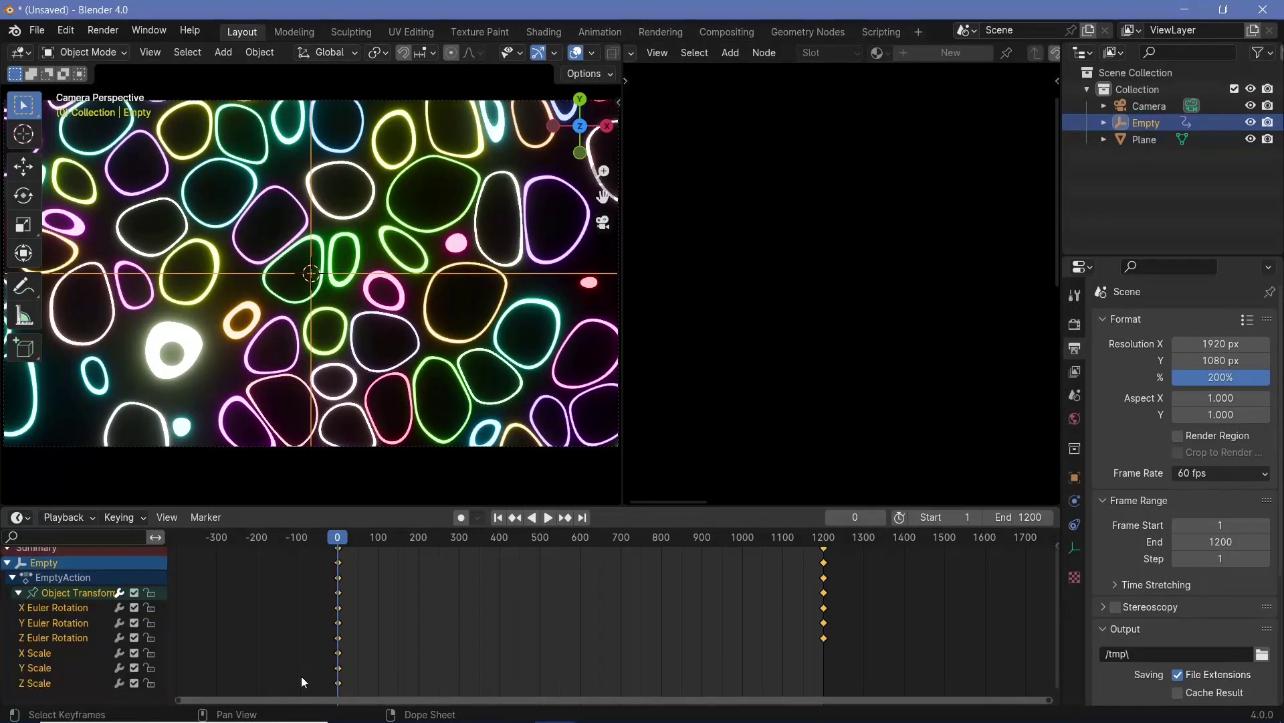
pyautogui.moveTo(325, 649); pyautogui.dragTo(364, 695)
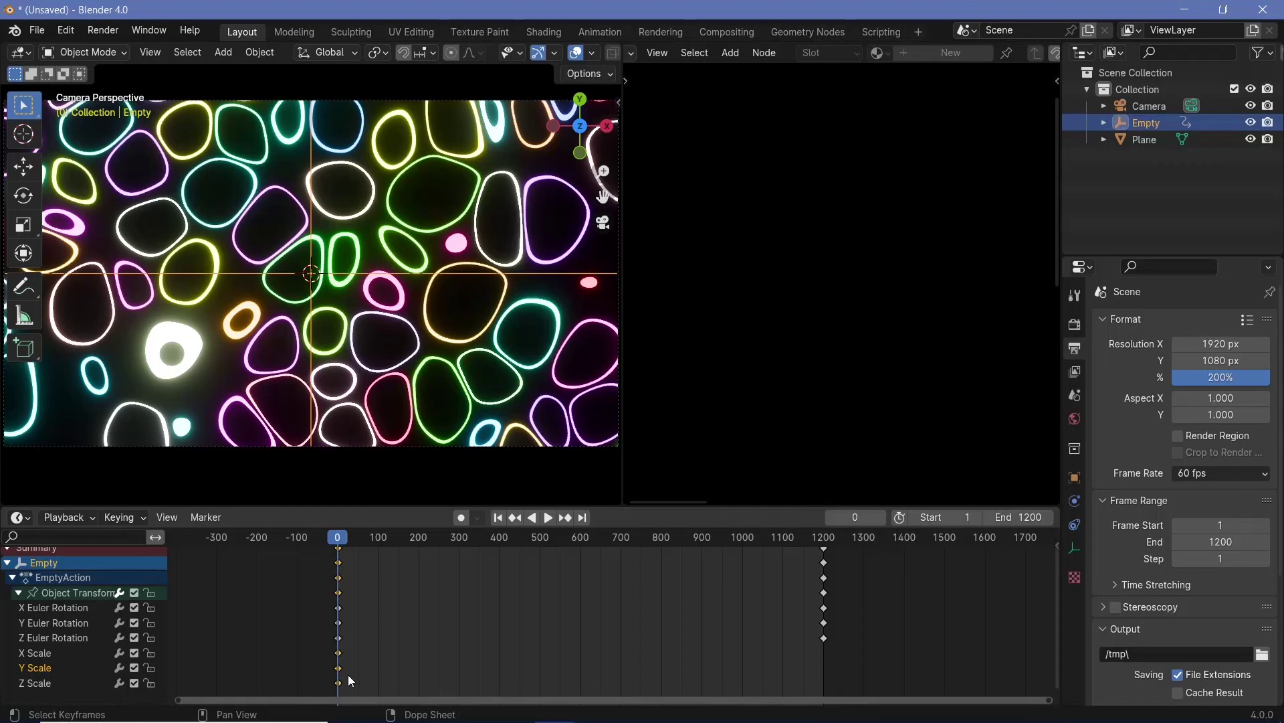
pyautogui.write('g')
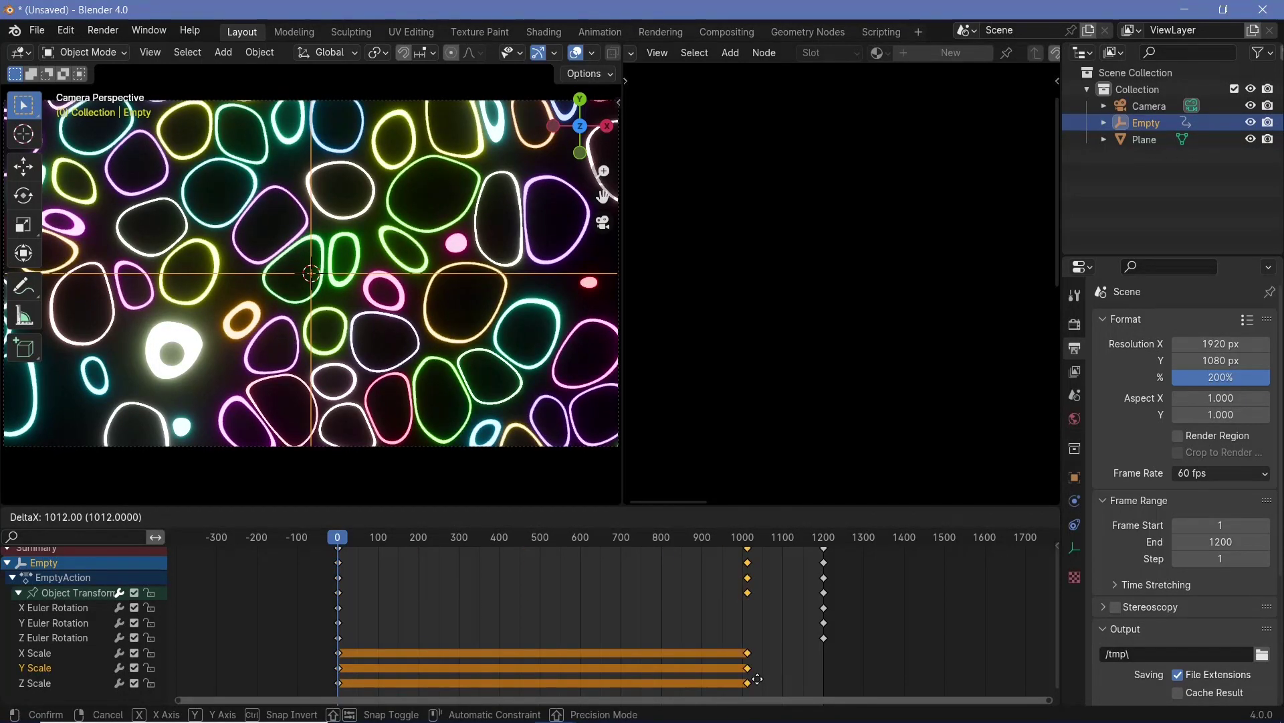
pyautogui.write('1200')
pyautogui.press('Return')
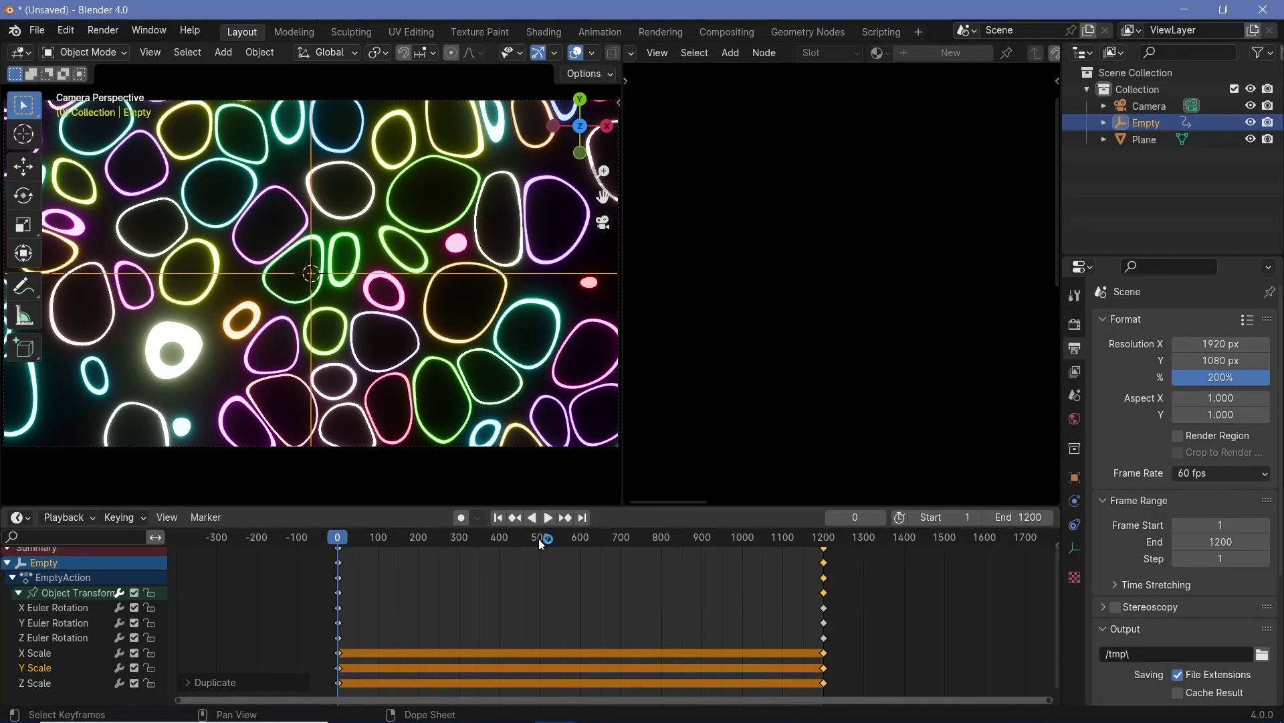
# Step: At frame 510, scale the empty down to about 0.8 of its size and insert a Scale keyframe
pyautogui.click(545, 539)
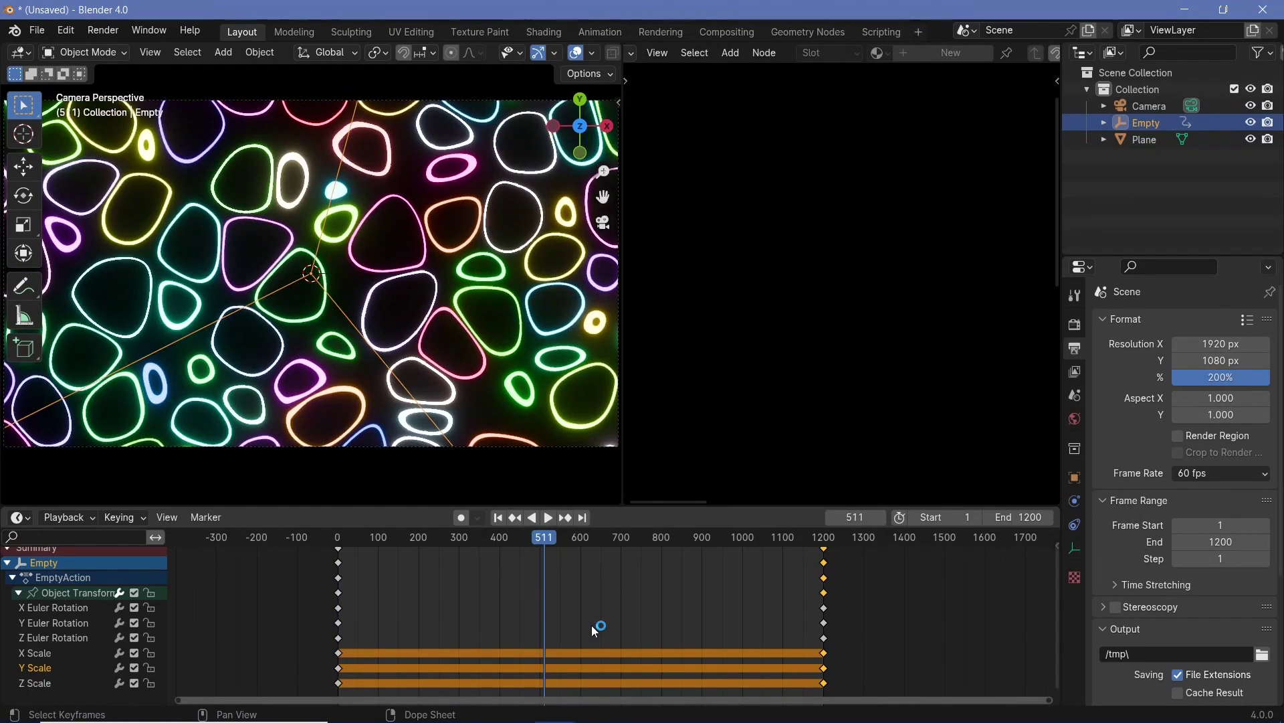
pyautogui.press('Left')
pyautogui.press('s')
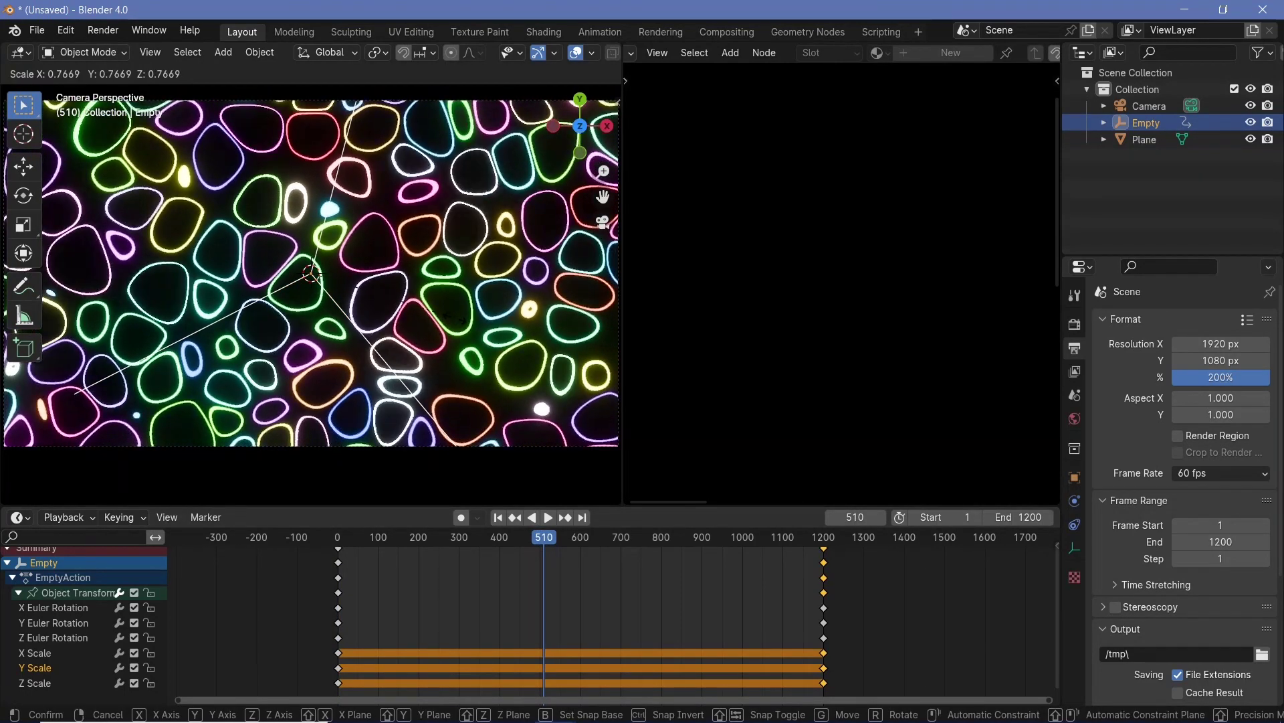
pyautogui.click(454, 318)
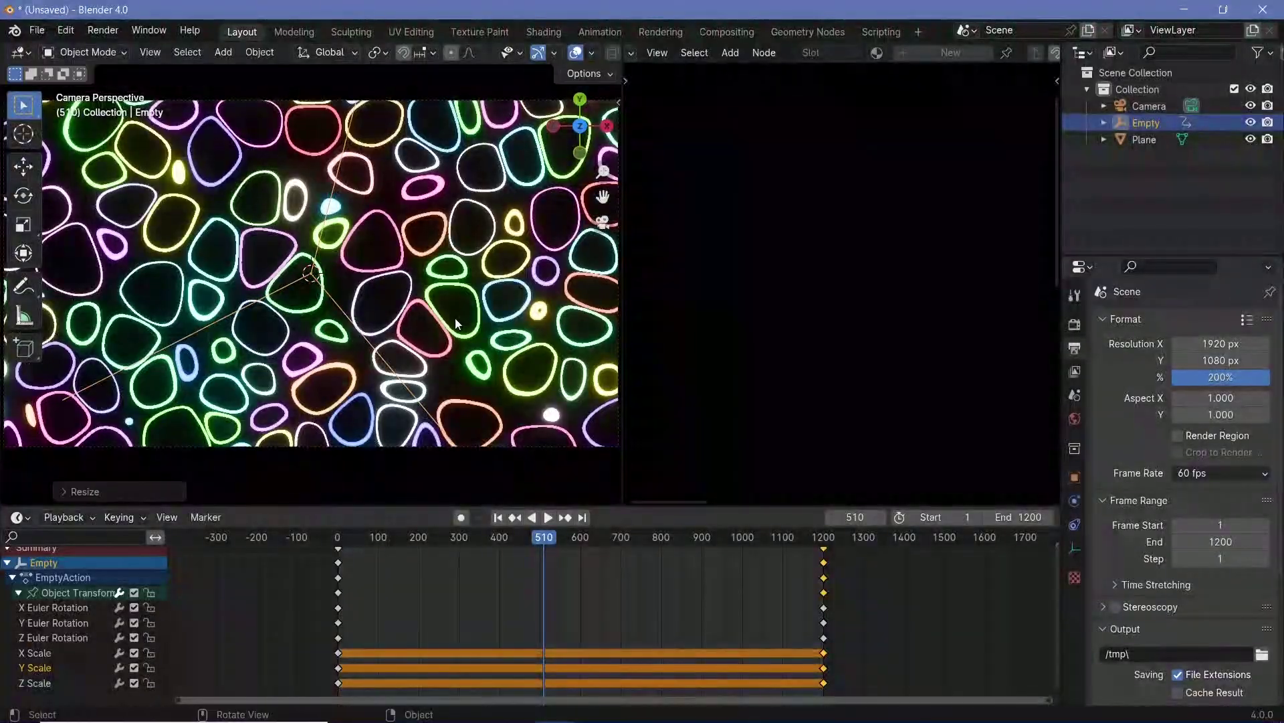
pyautogui.press('i')
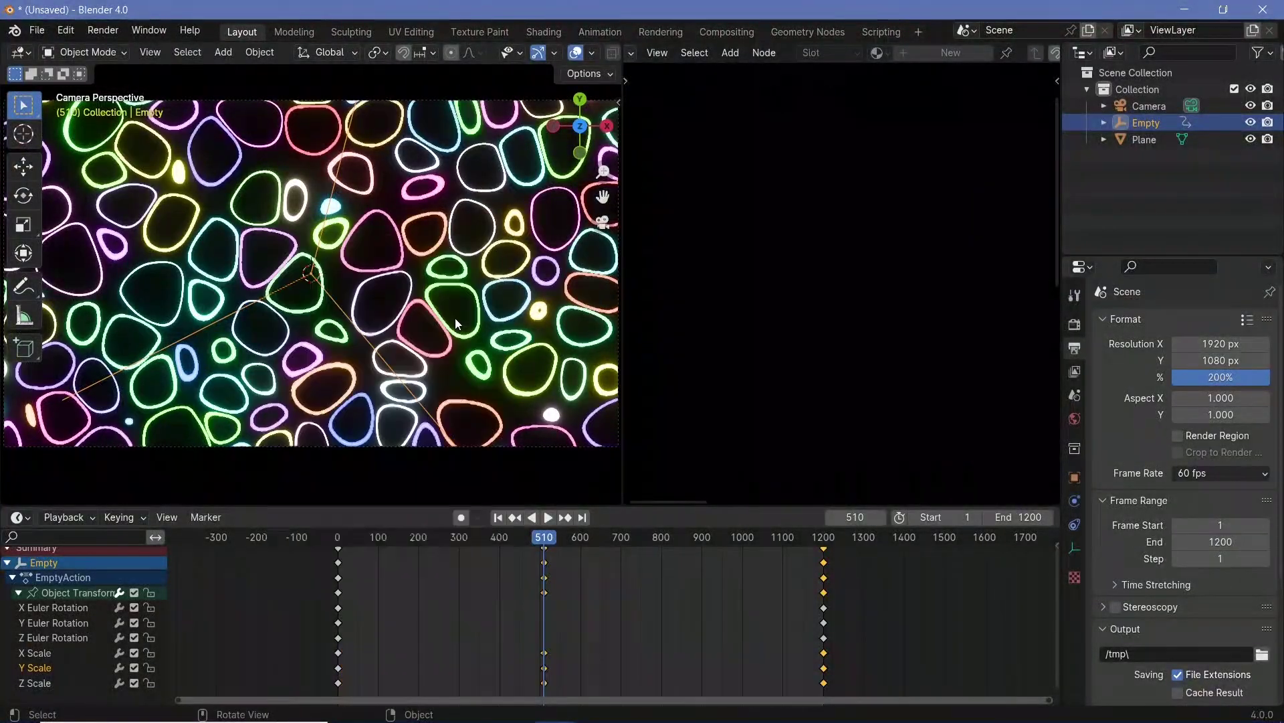
# Step: Play the animation from frame 0 to review the combined rotation and scale motion
pyautogui.click(335, 539)
pyautogui.press('space')
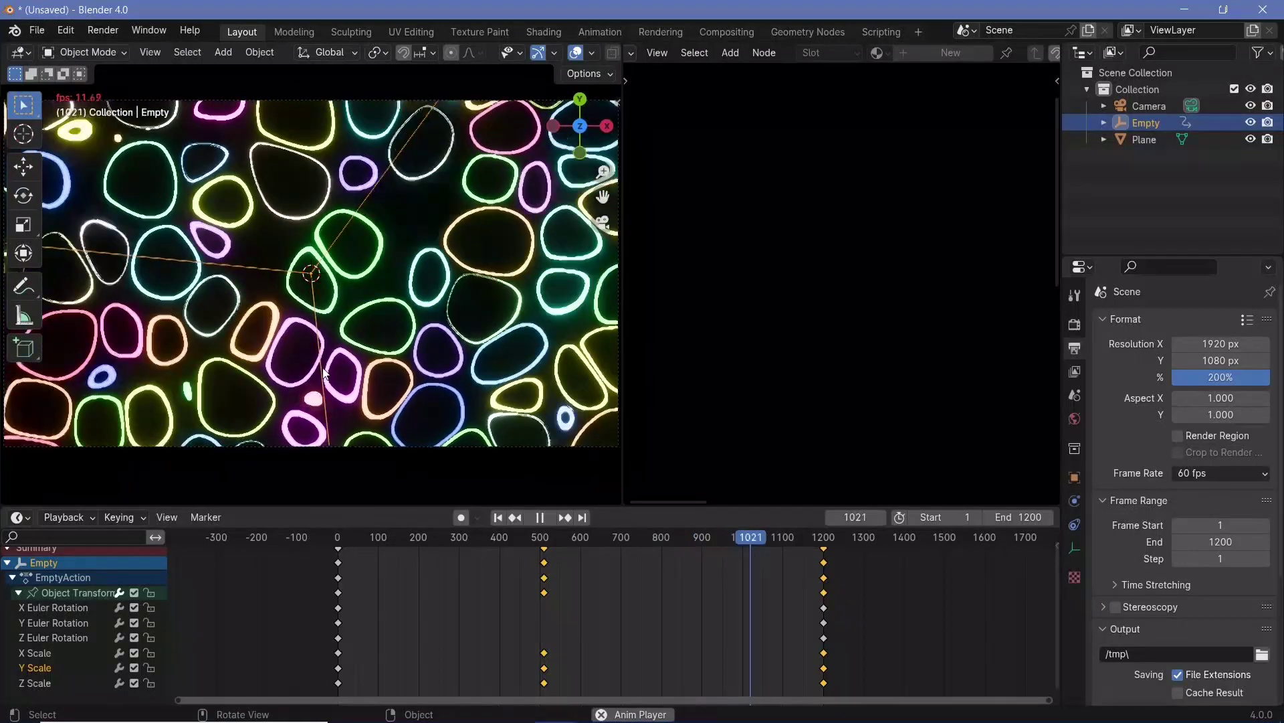
pyautogui.press('space')
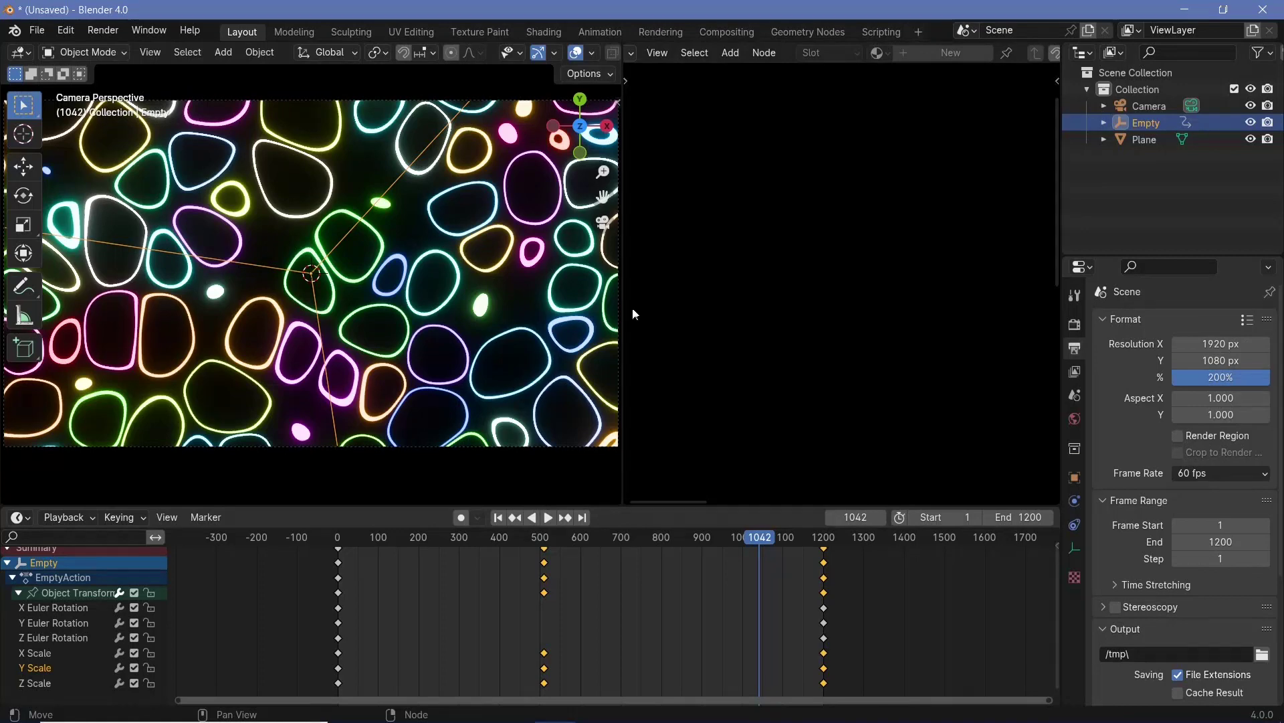
# Step: Enlarge the viewport, select the patterned plane and insert a Mix Shader between its Emission and Material Output nodes
pyautogui.moveTo(624, 314); pyautogui.dragTo(740, 319)
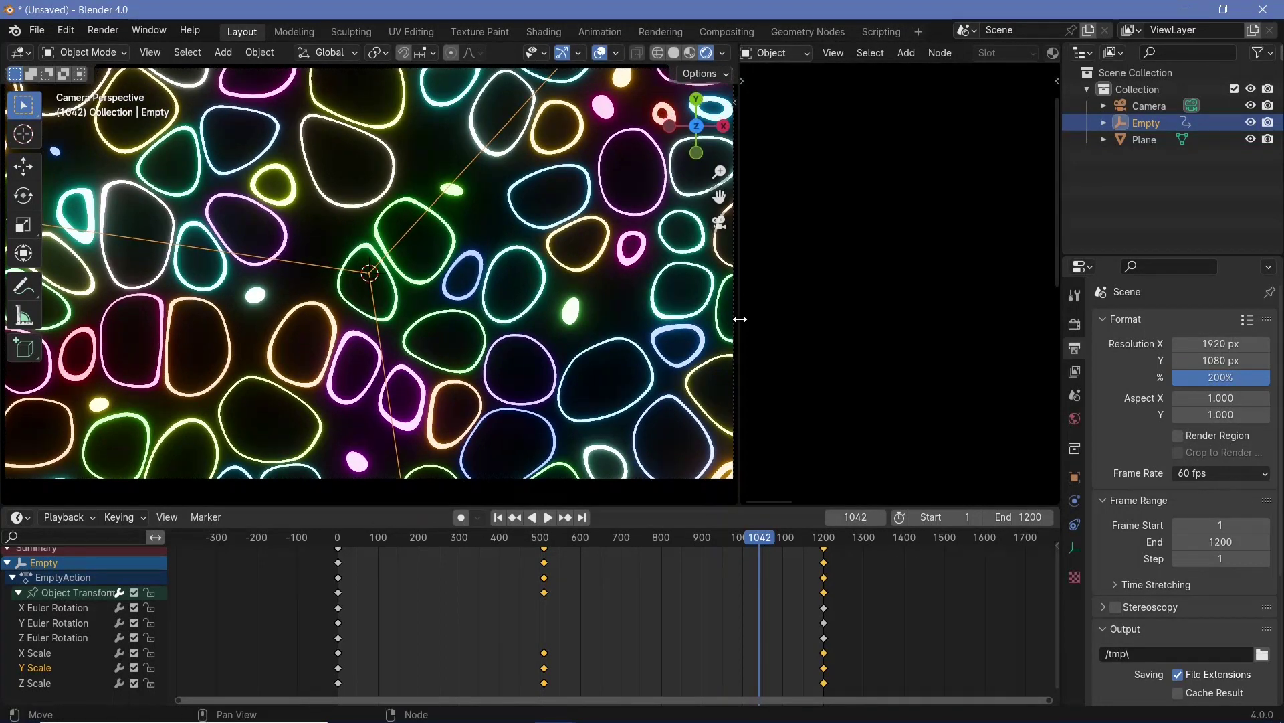
pyautogui.click(592, 327)
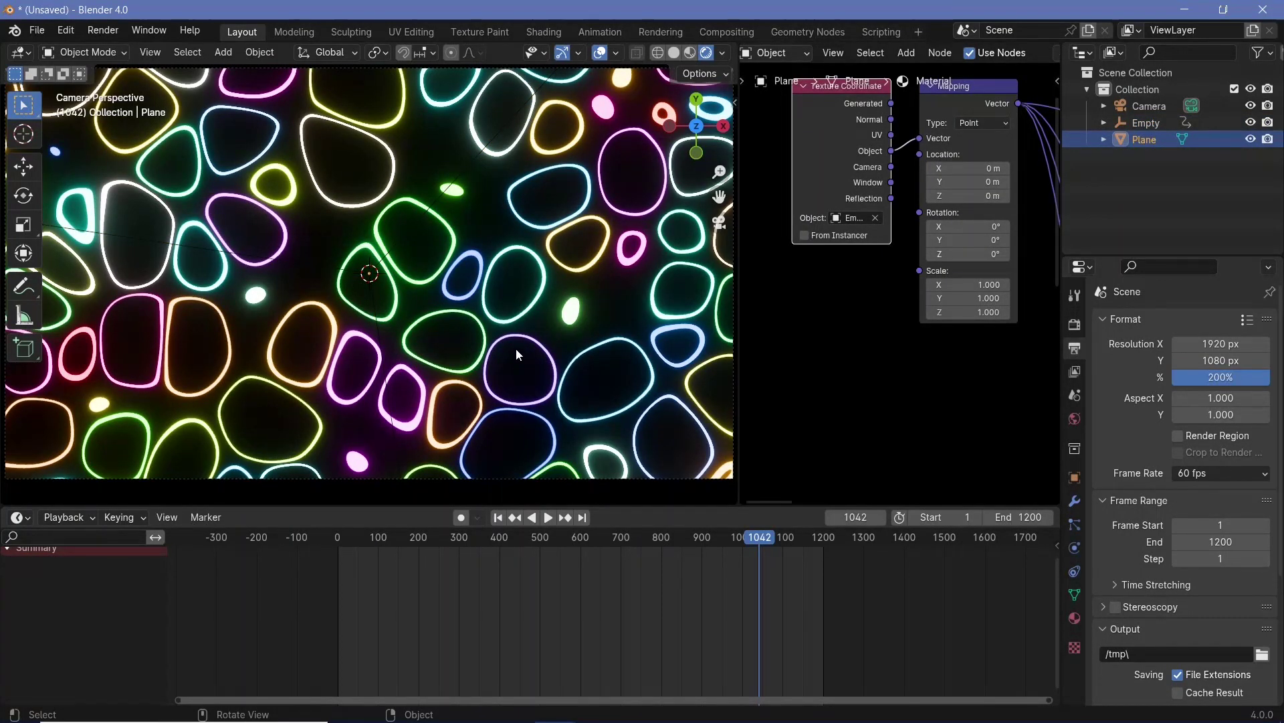
pyautogui.scroll(-12, 963, 255)
pyautogui.moveTo(964, 255); pyautogui.dragTo(795, 235, button='middle')
pyautogui.scroll(2, 925, 299)
pyautogui.hotkey('shift', 'a')
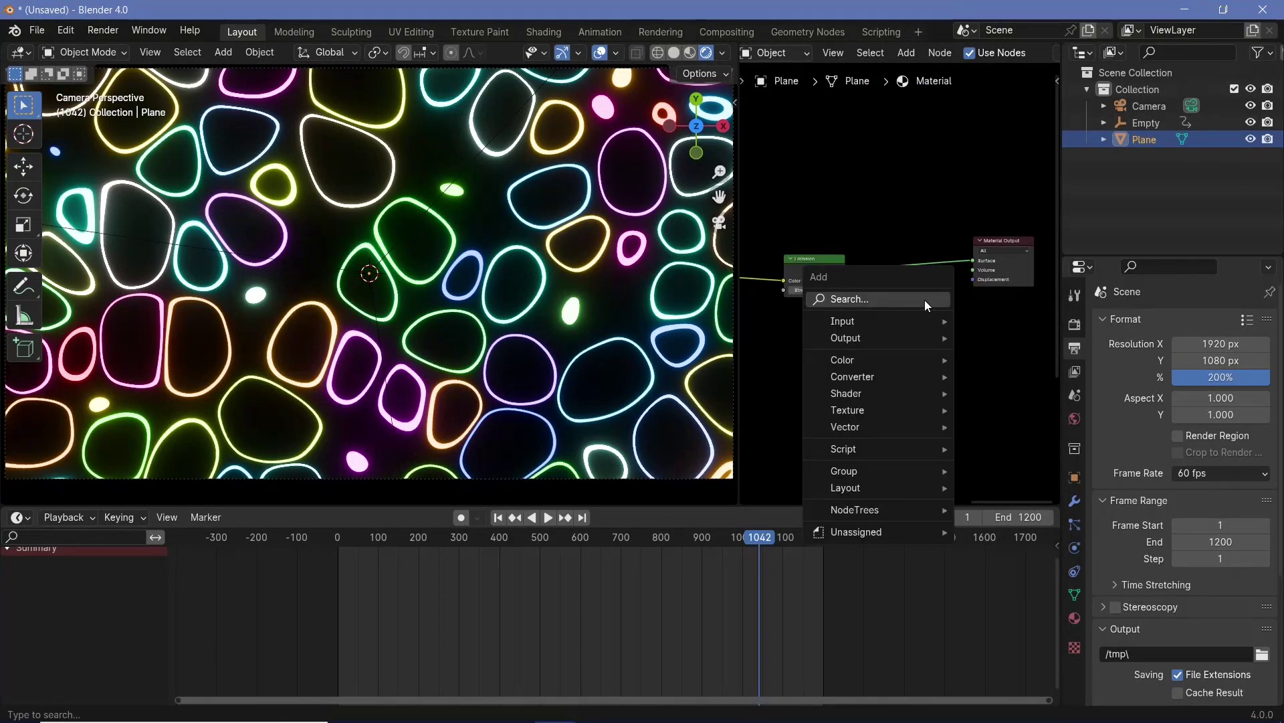
pyautogui.write('mix')
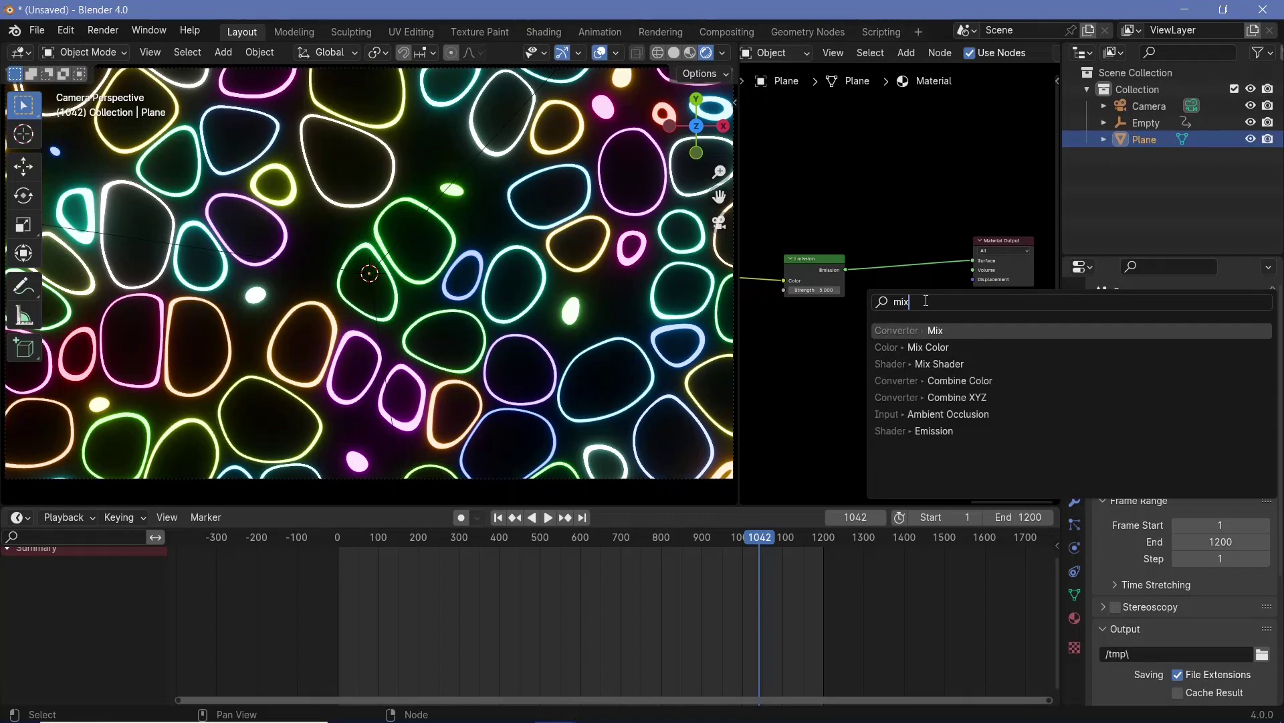
pyautogui.write(' sha')
pyautogui.click(945, 330)
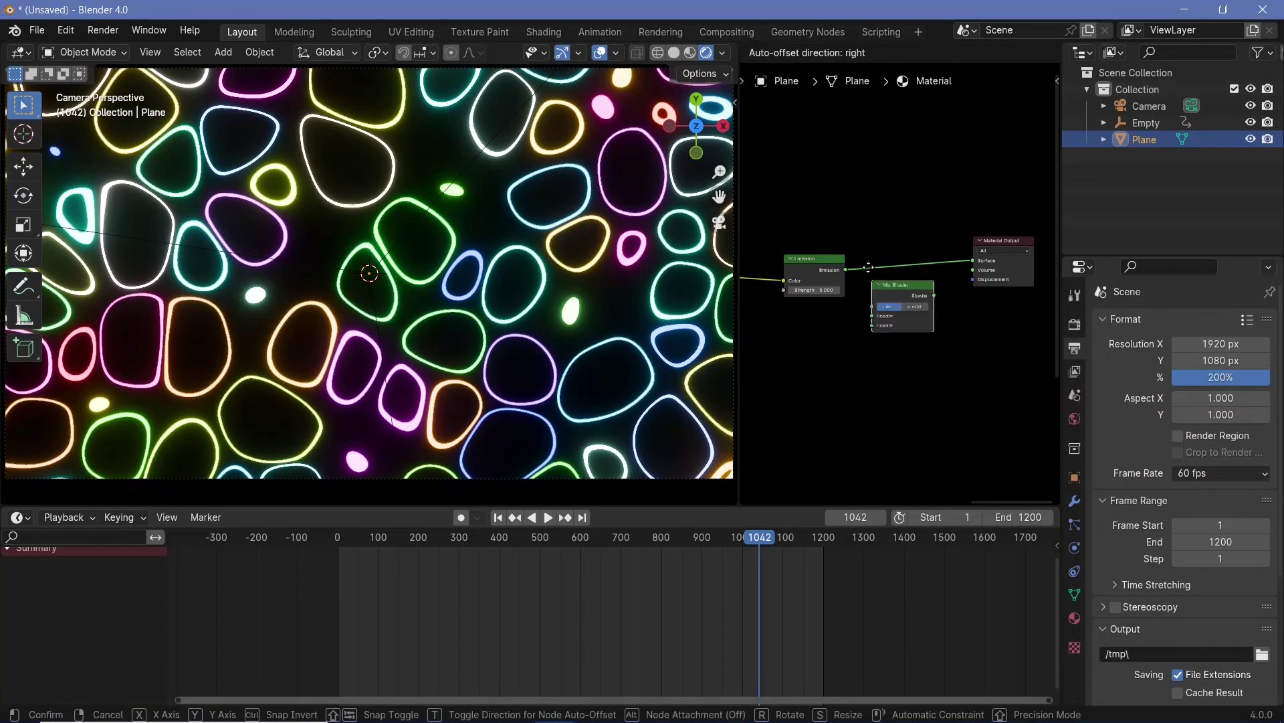
pyautogui.click(899, 254)
# Step: Add a Transparent BSDF node and connect it to the second shader input of the Mix Shader
pyautogui.moveTo(840, 325); pyautogui.dragTo(980, 301, button='middle')
pyautogui.hotkey('shift', 'a')
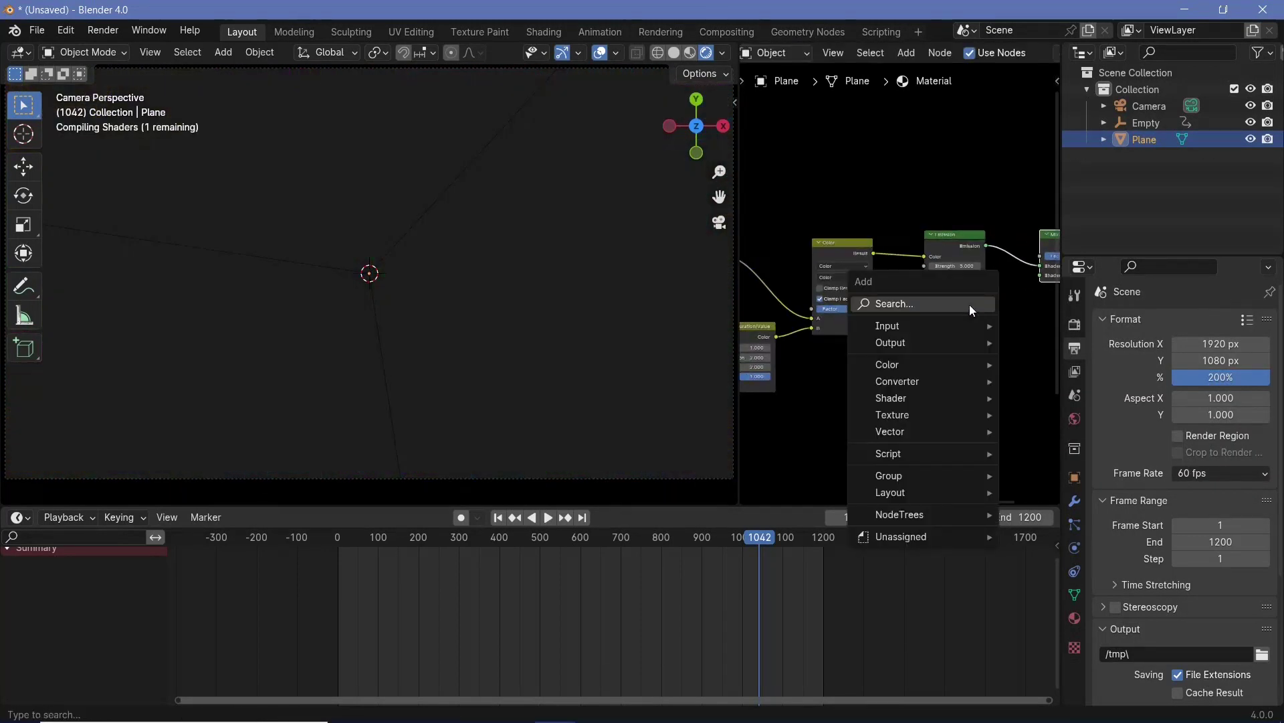
pyautogui.write('tra')
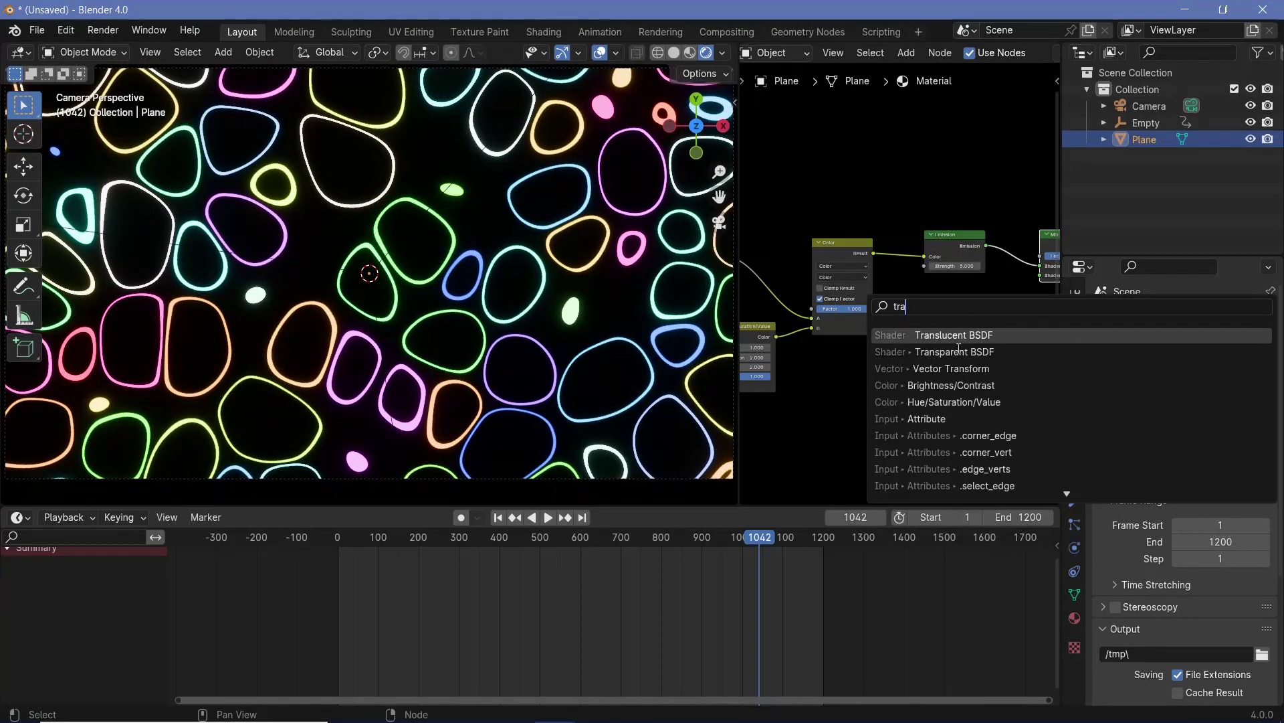
pyautogui.click(959, 352)
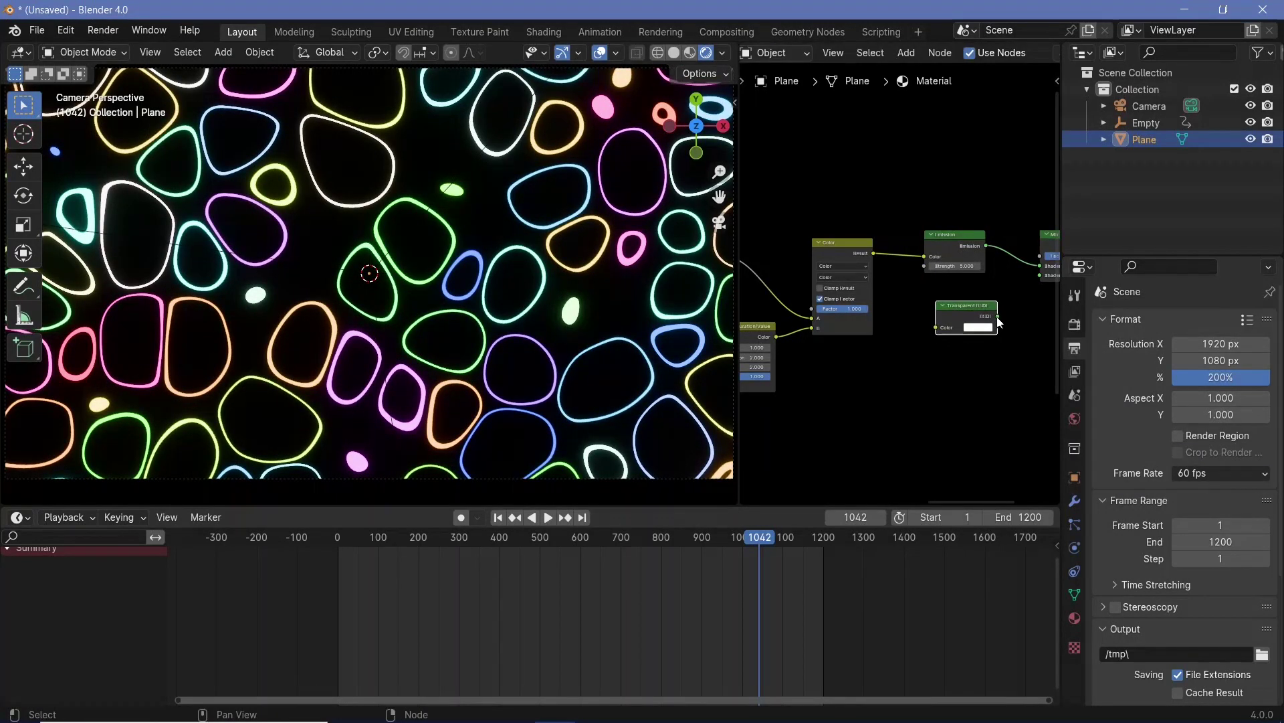
pyautogui.moveTo(997, 318); pyautogui.dragTo(1039, 275)
# Step: Set the Mix Shader factor to 1 and swap its inputs so Transparent BSDF is first and Emission second
pyautogui.moveTo(958, 316); pyautogui.dragTo(891, 339, button='middle')
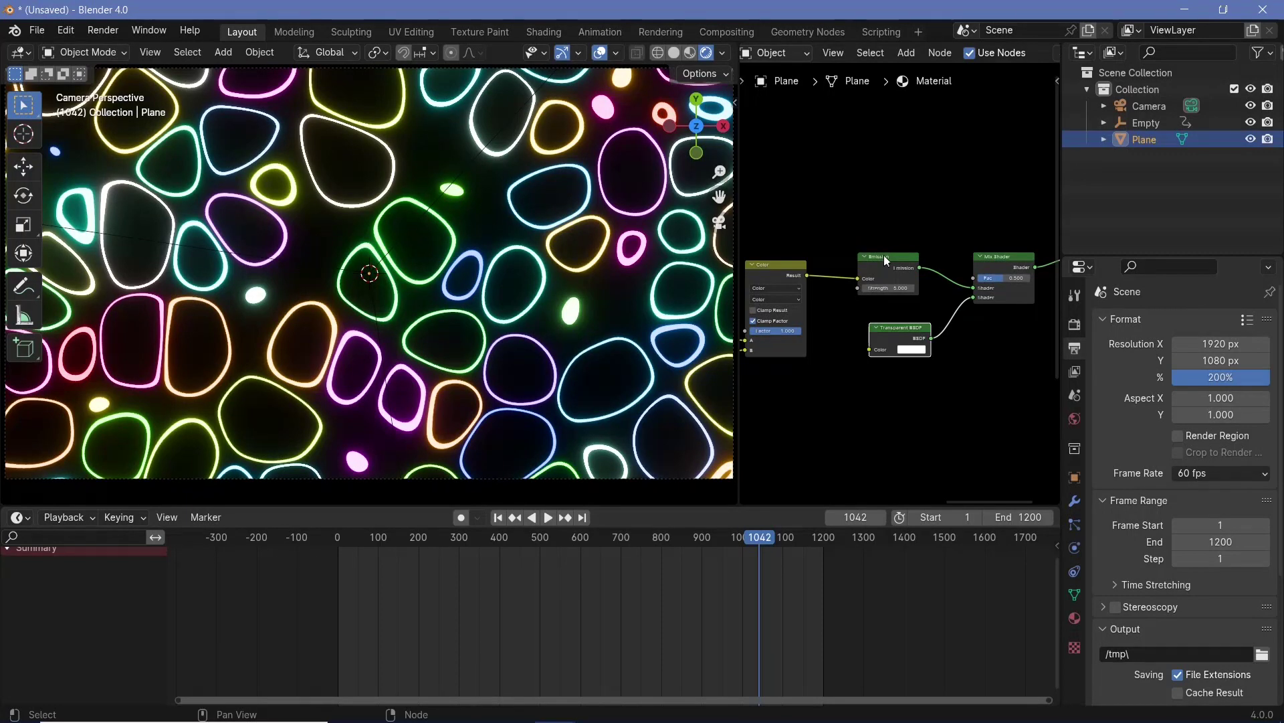
pyautogui.click(872, 268)
pyautogui.moveTo(993, 280); pyautogui.dragTo(1031, 277)
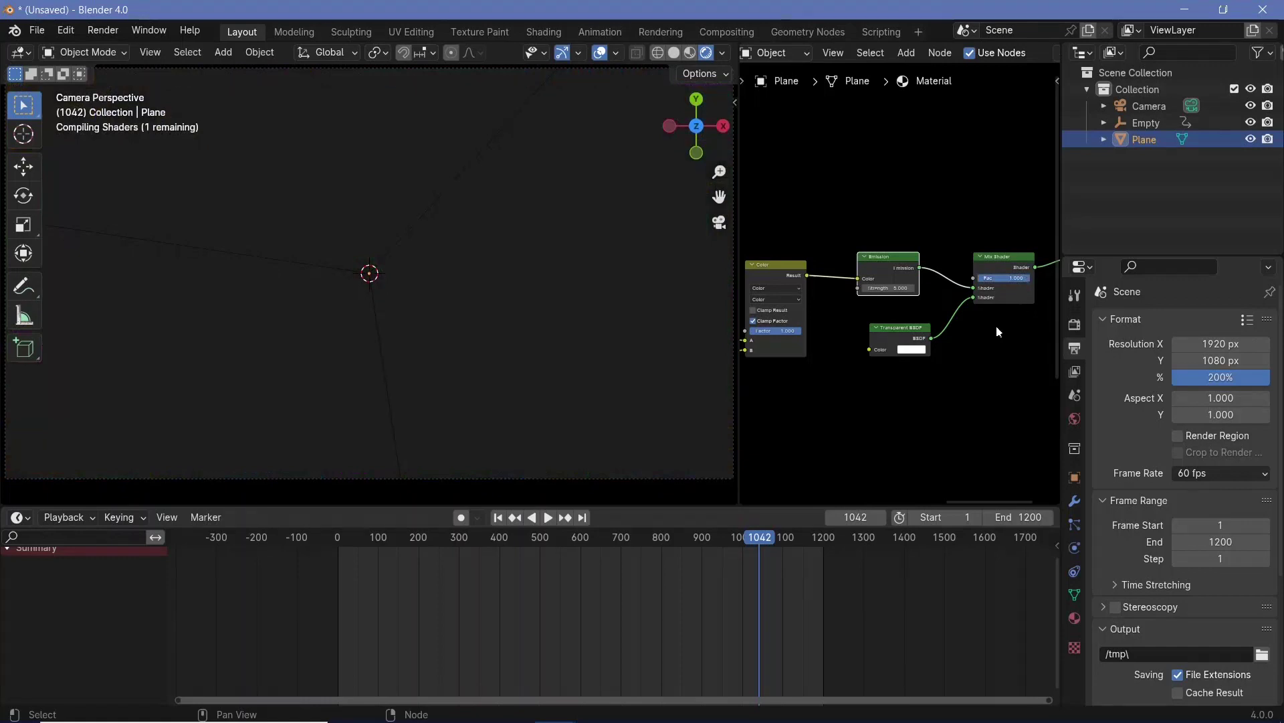
pyautogui.moveTo(901, 330); pyautogui.dragTo(878, 323)
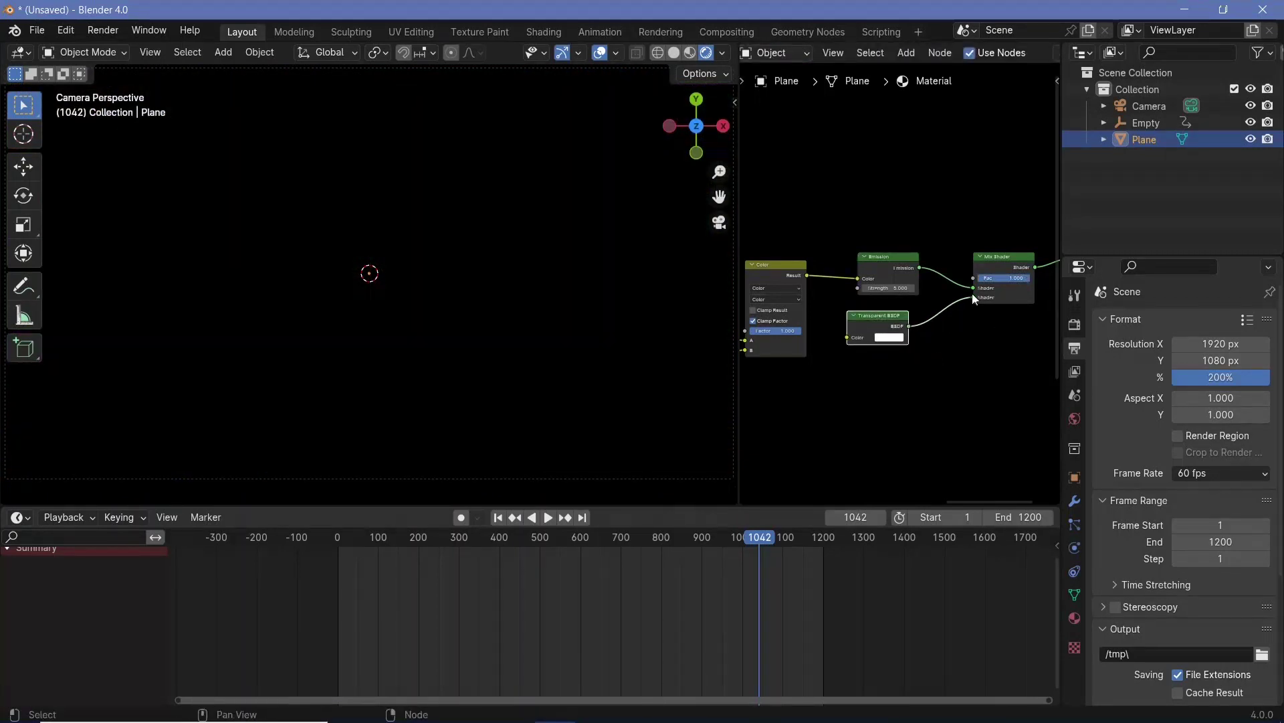
pyautogui.moveTo(975, 295); pyautogui.dragTo(974, 288)
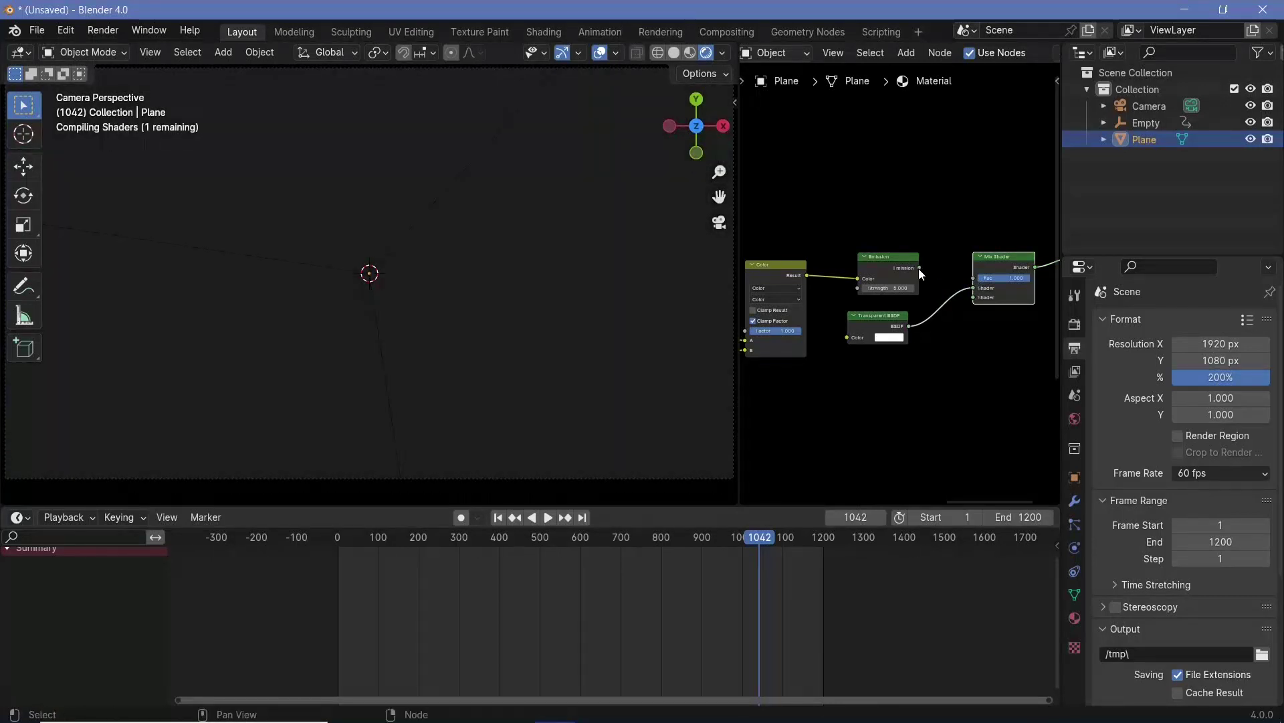
pyautogui.moveTo(919, 268); pyautogui.dragTo(908, 304)
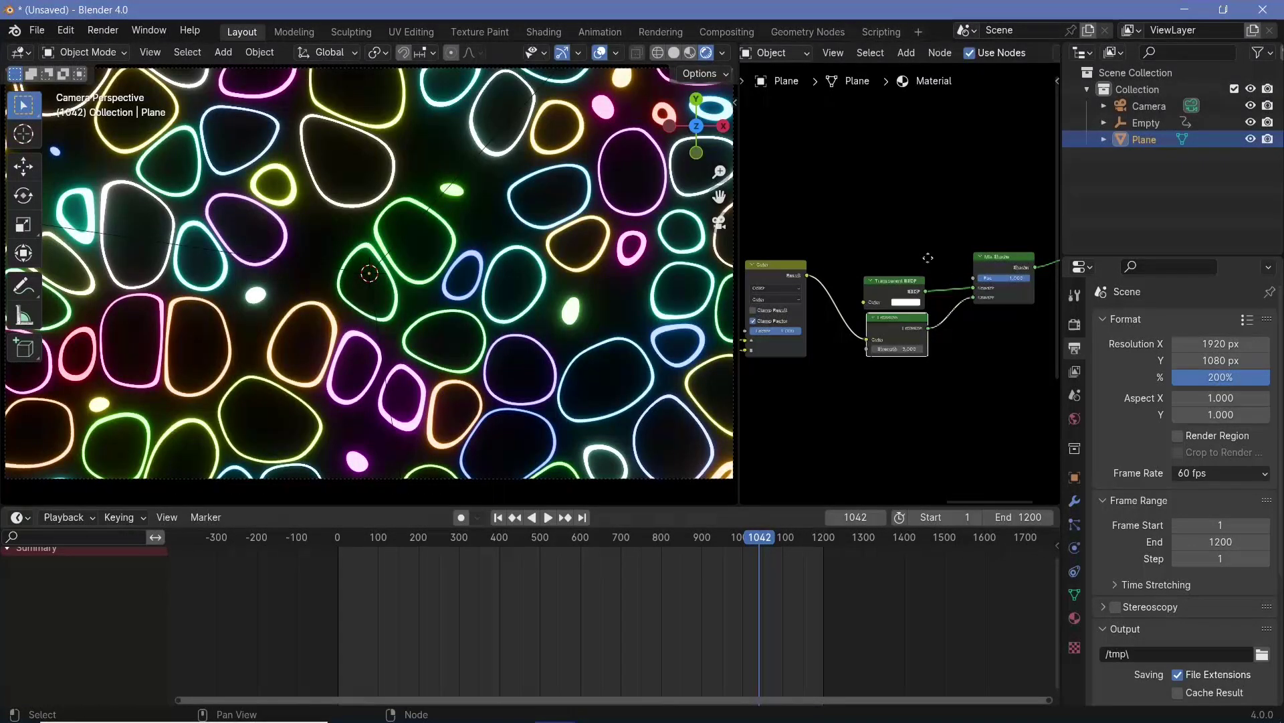
pyautogui.moveTo(929, 258); pyautogui.dragTo(966, 285, button='middle')
# Step: Connect the color mix node's Result to the Mix Shader's Fac input and tidy the Emission node's position
pyautogui.moveTo(843, 301); pyautogui.dragTo(877, 223)
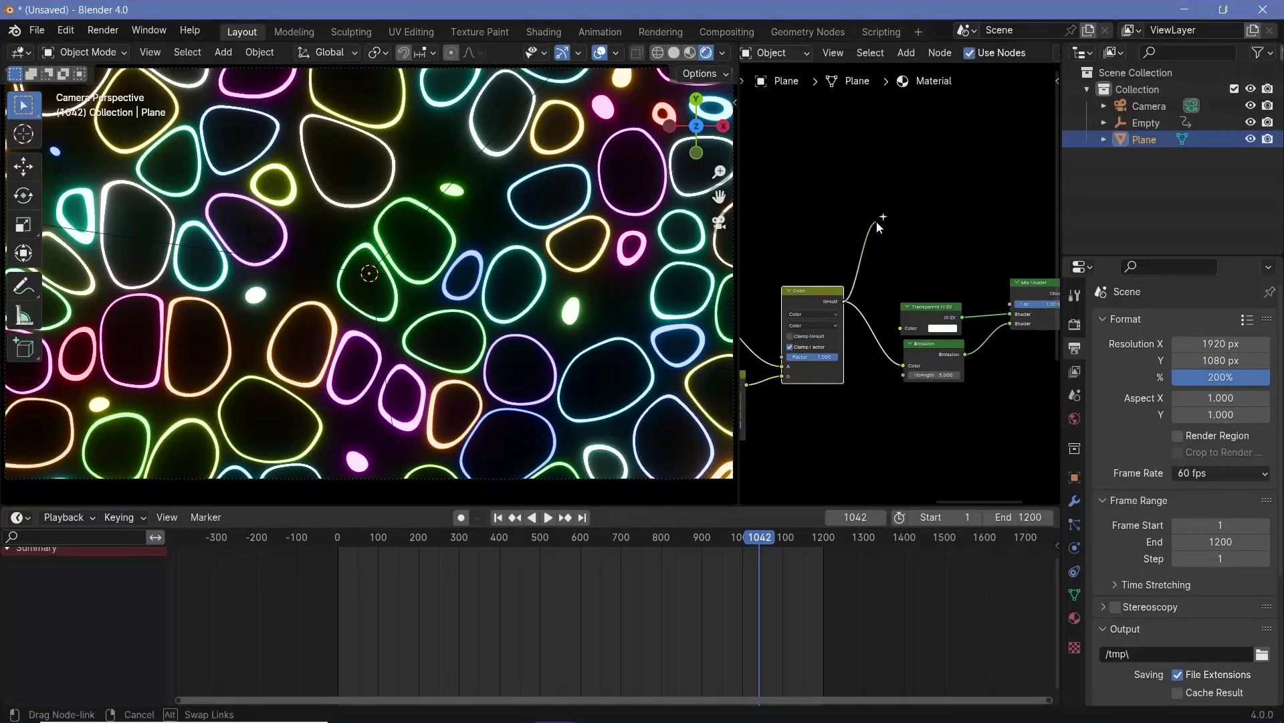
pyautogui.moveTo(854, 274); pyautogui.dragTo(1010, 304)
pyautogui.rightClick(867, 299)
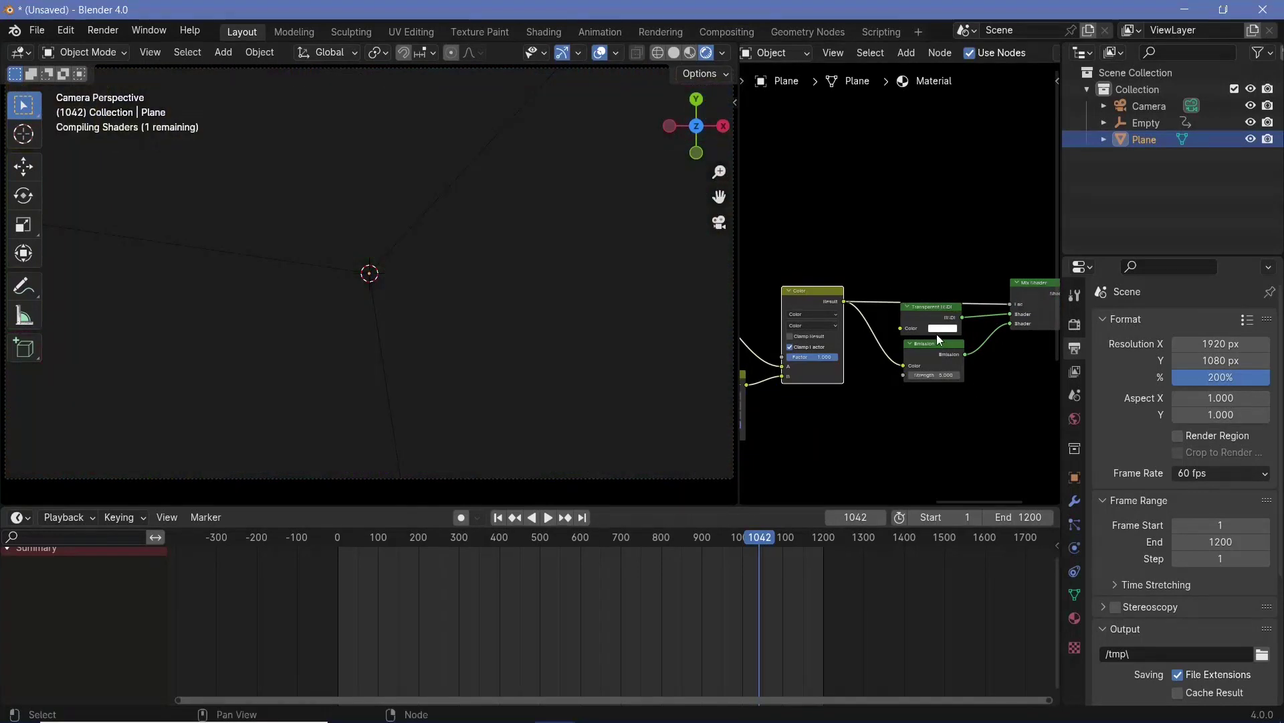
pyautogui.moveTo(930, 341); pyautogui.dragTo(930, 344)
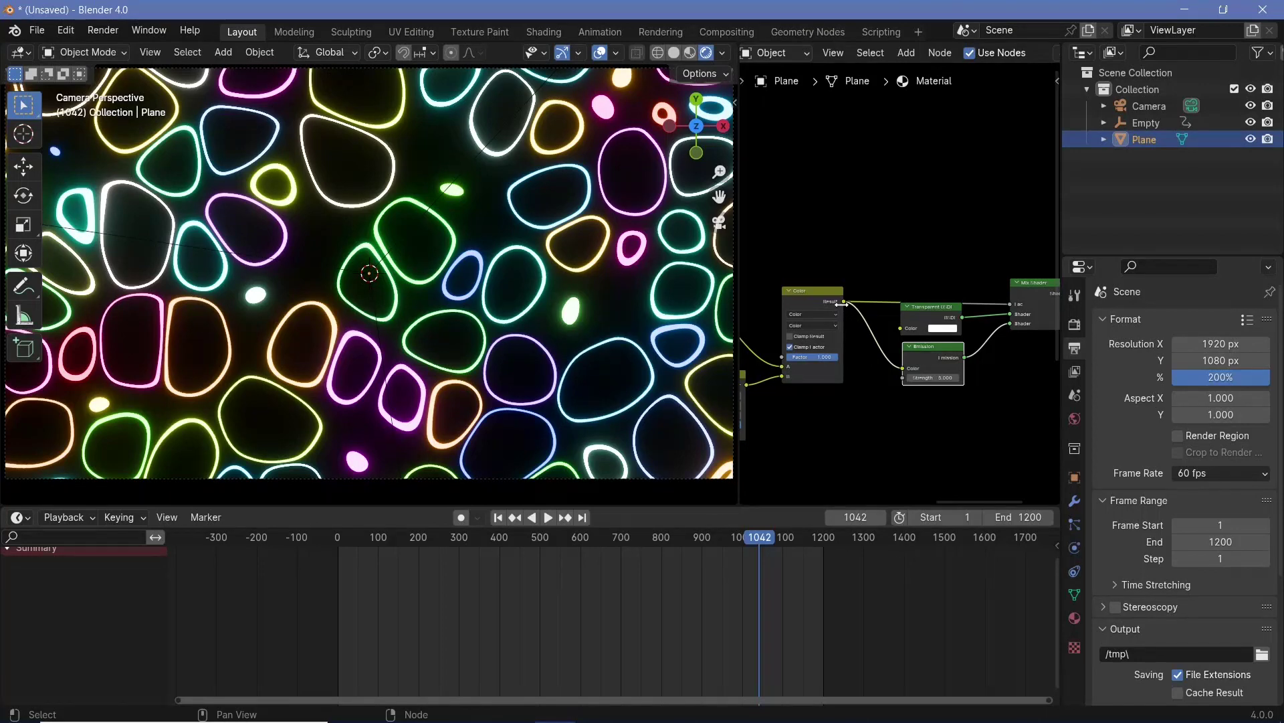
# Step: Insert a Math node set to Multiply by 10 between the color mix Result and the Mix Shader's Fac
pyautogui.hotkey('shift', 'a')
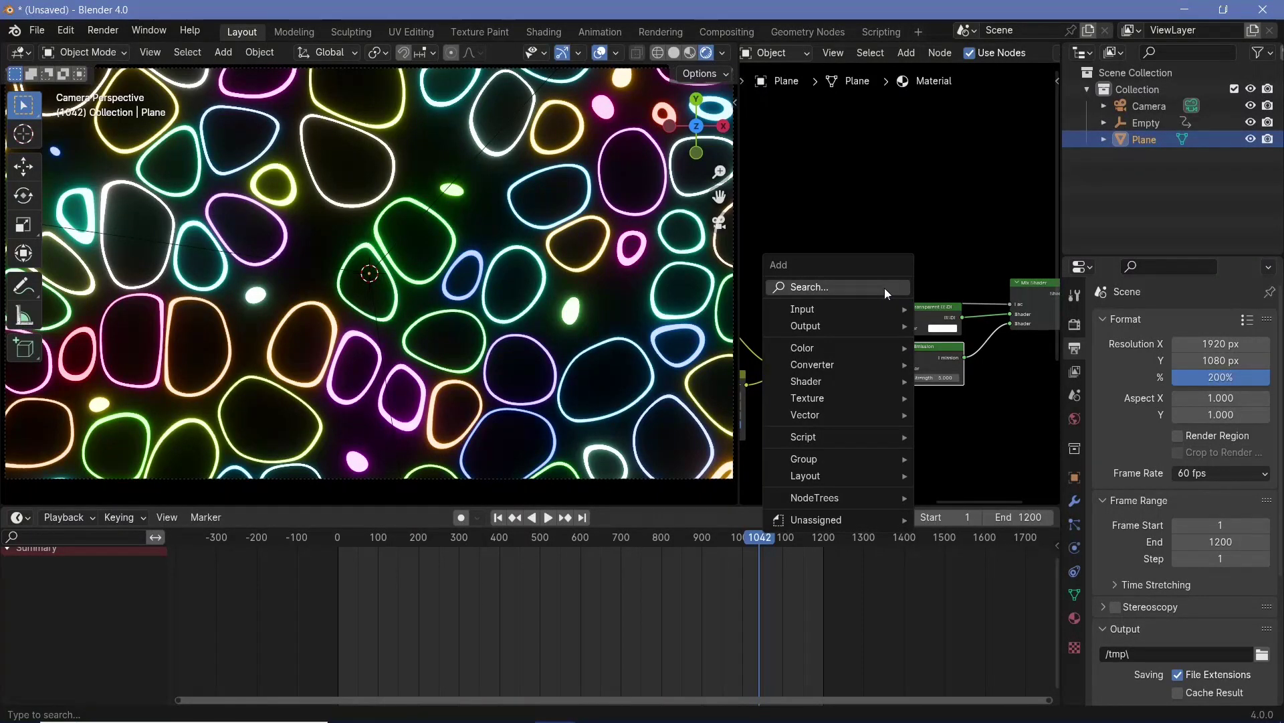
pyautogui.write('add')
pyautogui.press('Return')
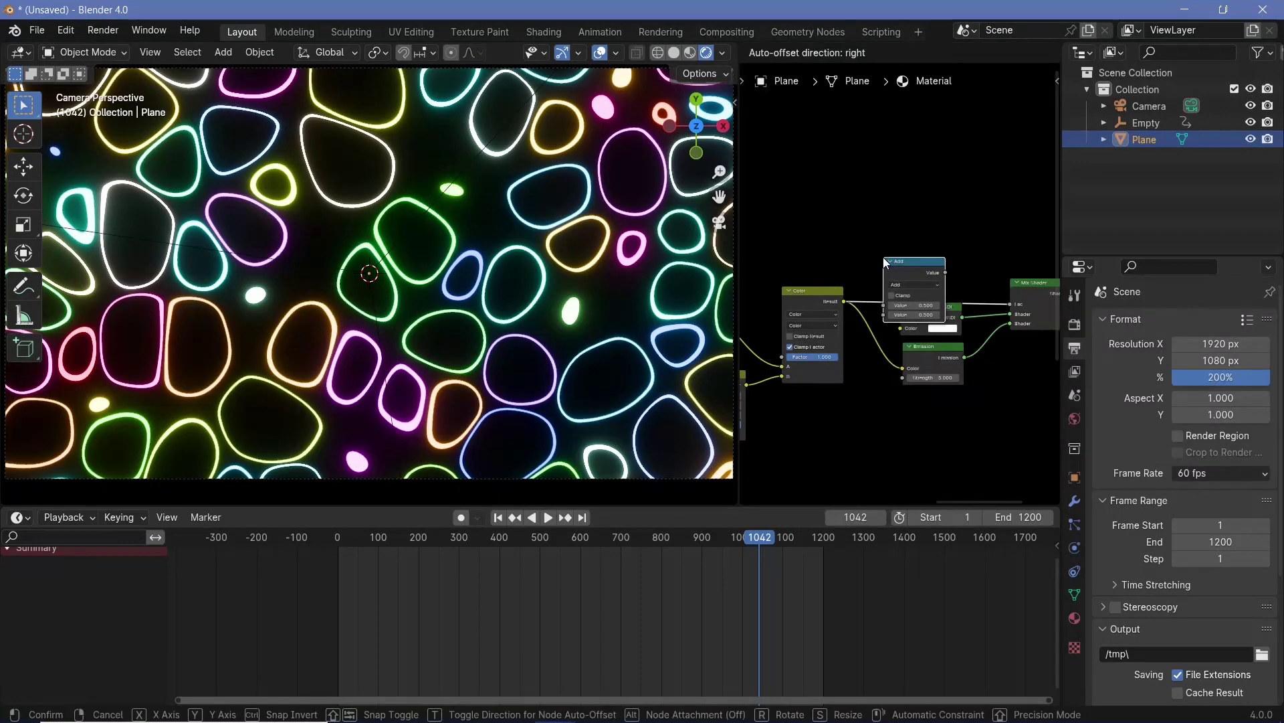
pyautogui.click(883, 257)
pyautogui.click(922, 247)
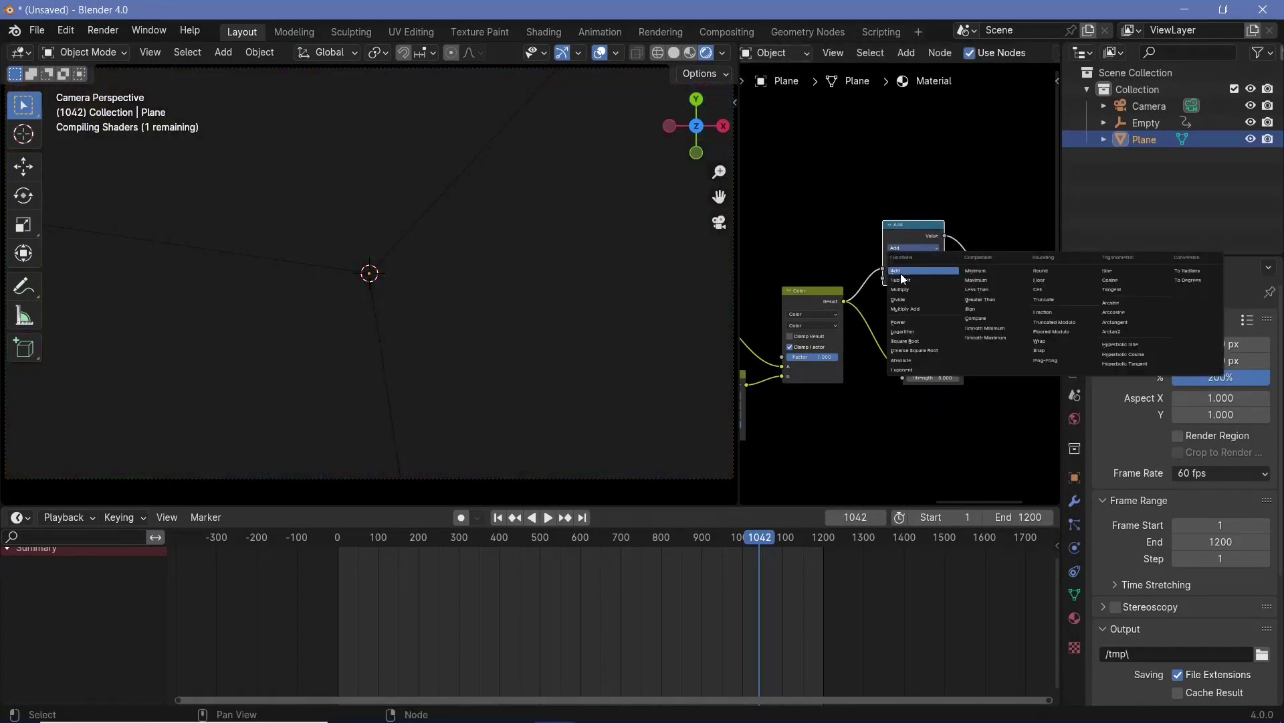
pyautogui.click(904, 284)
pyautogui.click(911, 278)
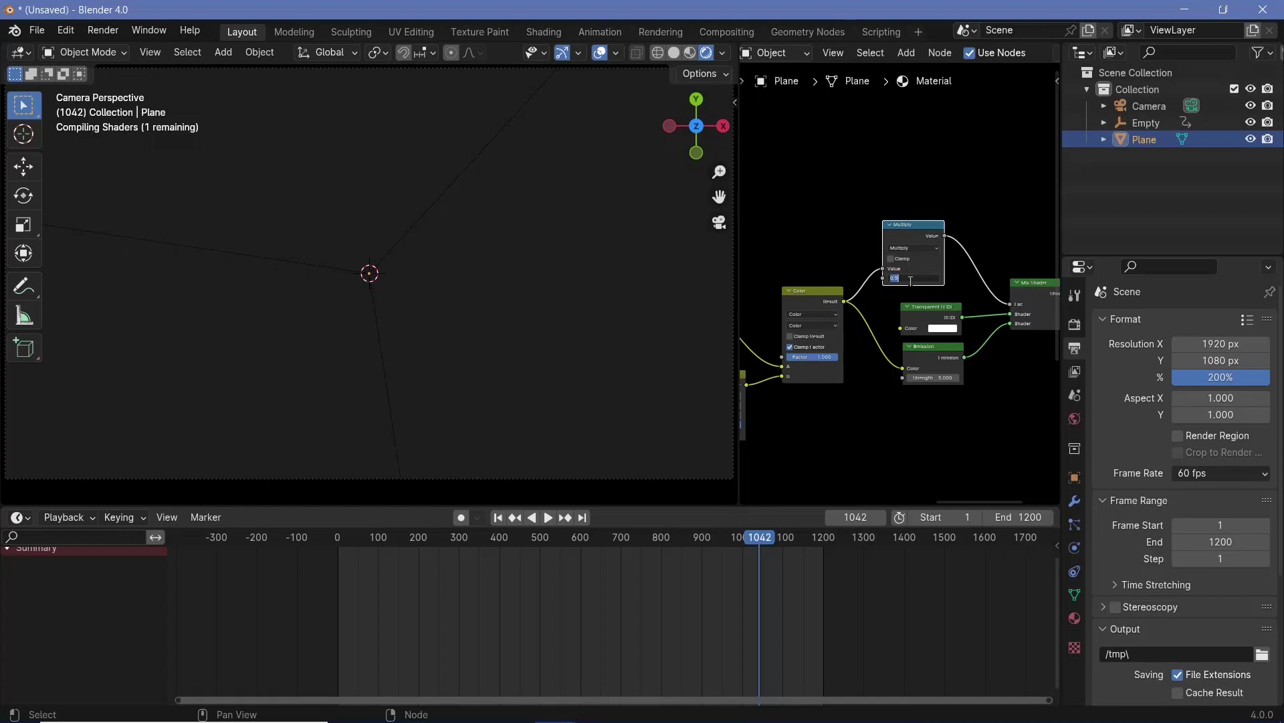
pyautogui.write('10')
pyautogui.press('Return')
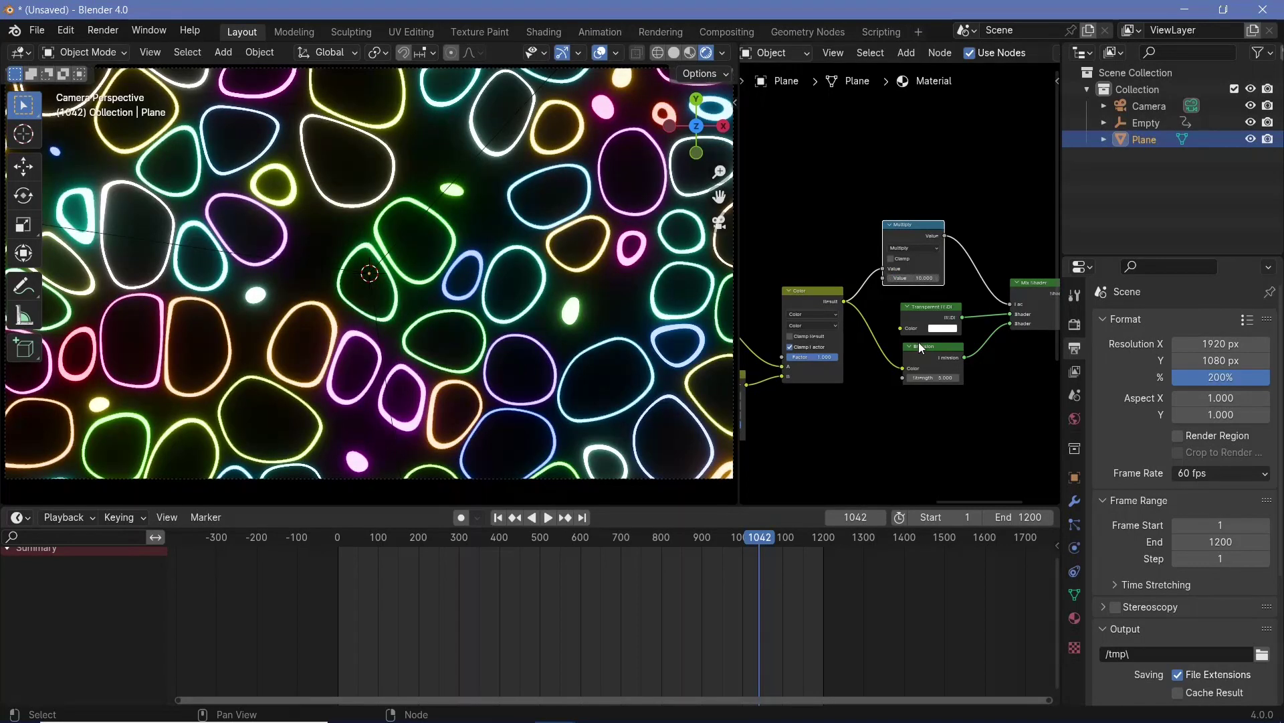
pyautogui.keyDown('ctrl'); pyautogui.keyDown('shift'); pyautogui.click(923, 225); pyautogui.keyUp('shift'); pyautogui.keyUp('ctrl')
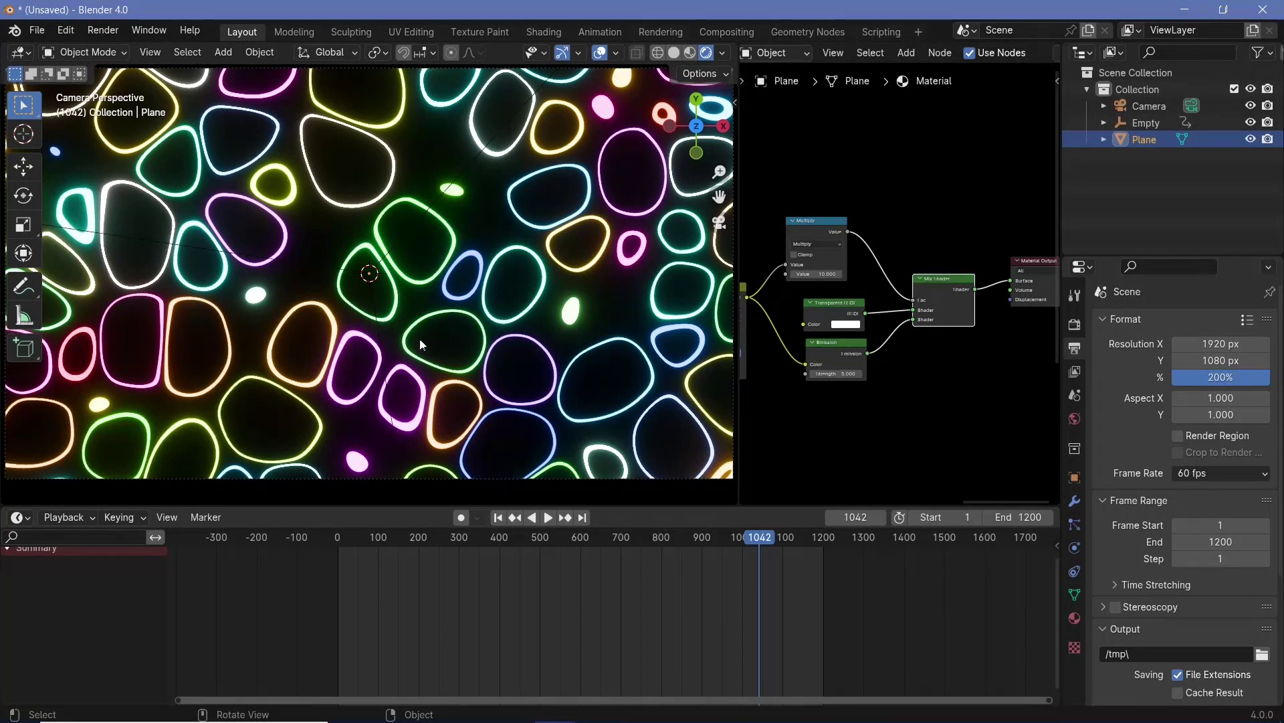
# Step: Set the material's Blend Mode to Alpha Clip
pyautogui.click(1074, 620)
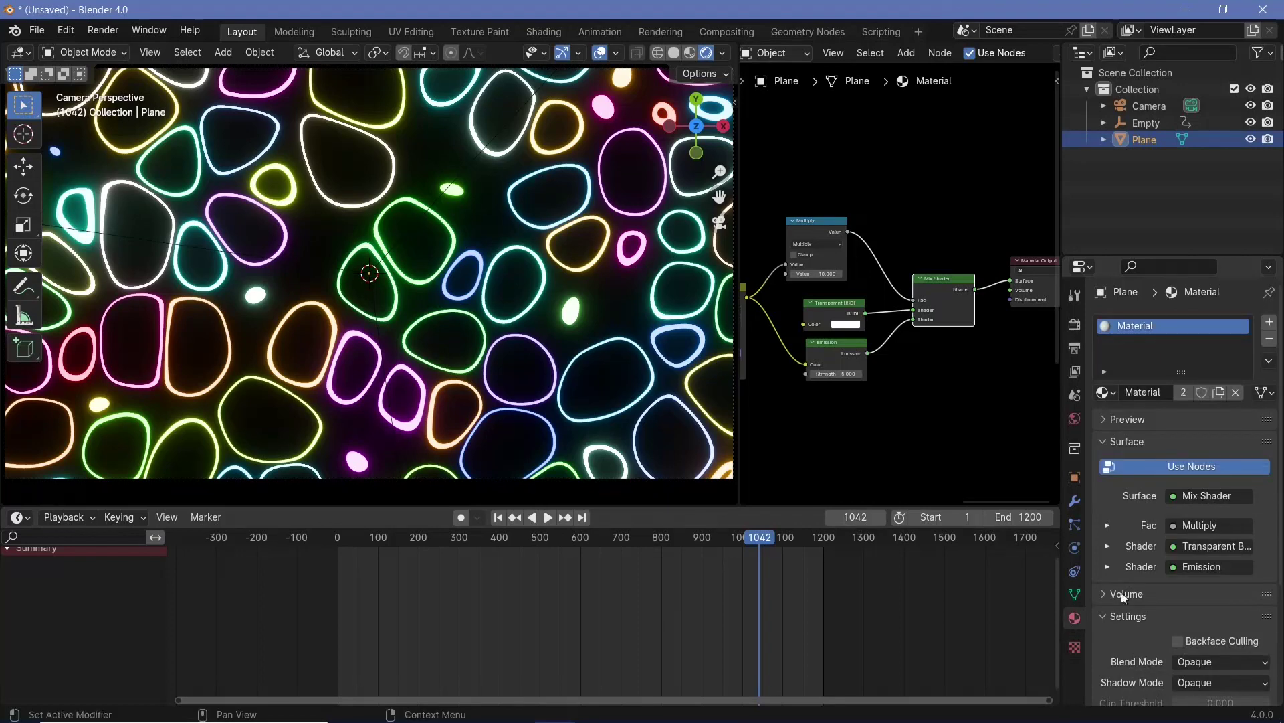
pyautogui.scroll(-5, 1121, 592)
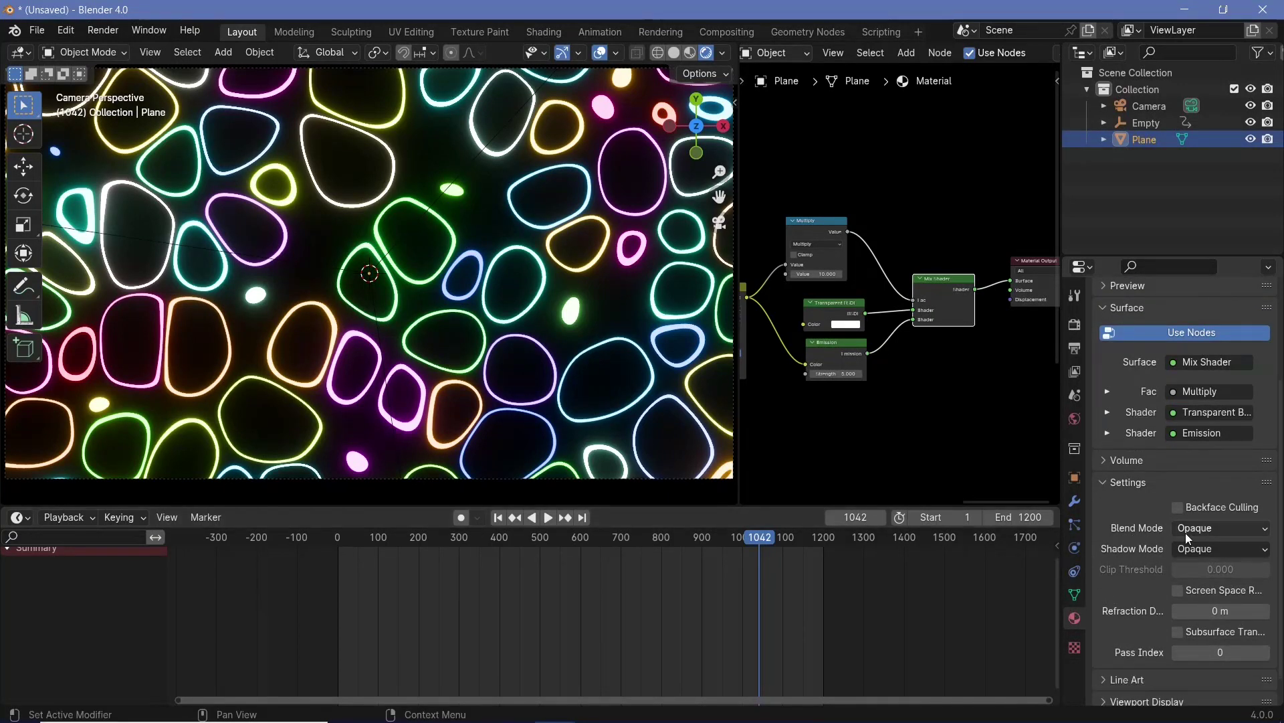
pyautogui.click(1186, 532)
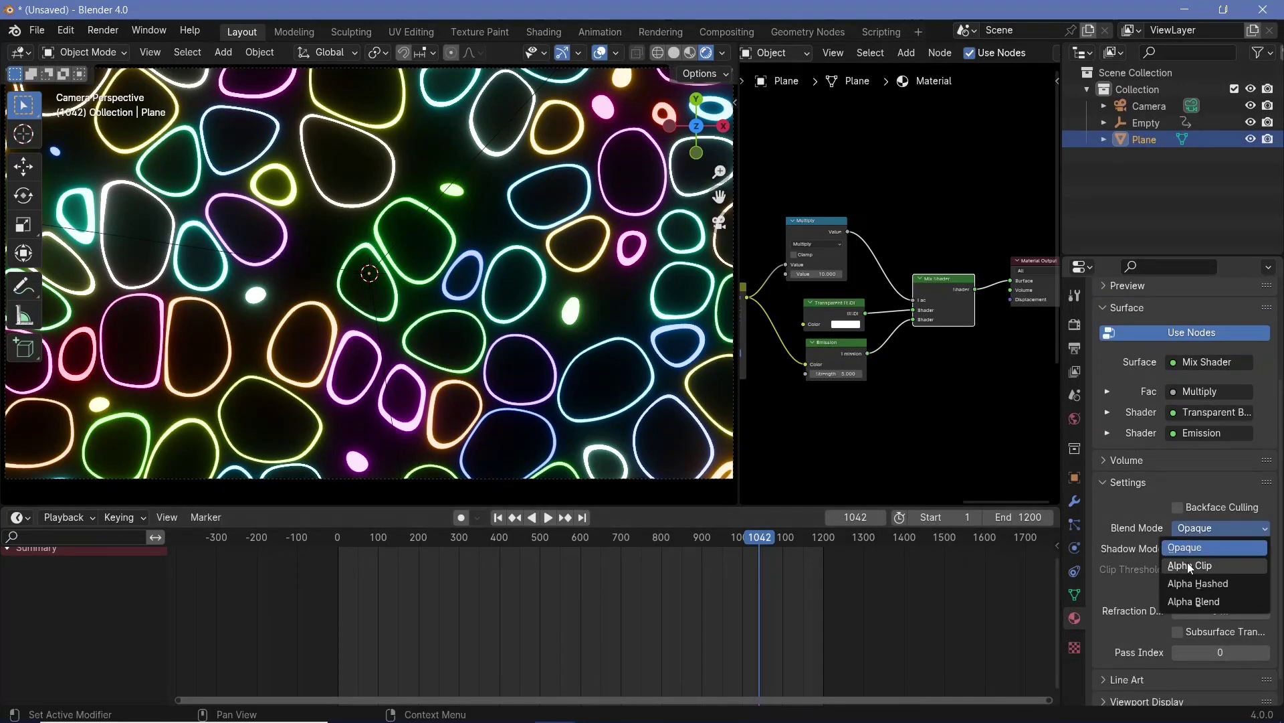
pyautogui.click(1189, 564)
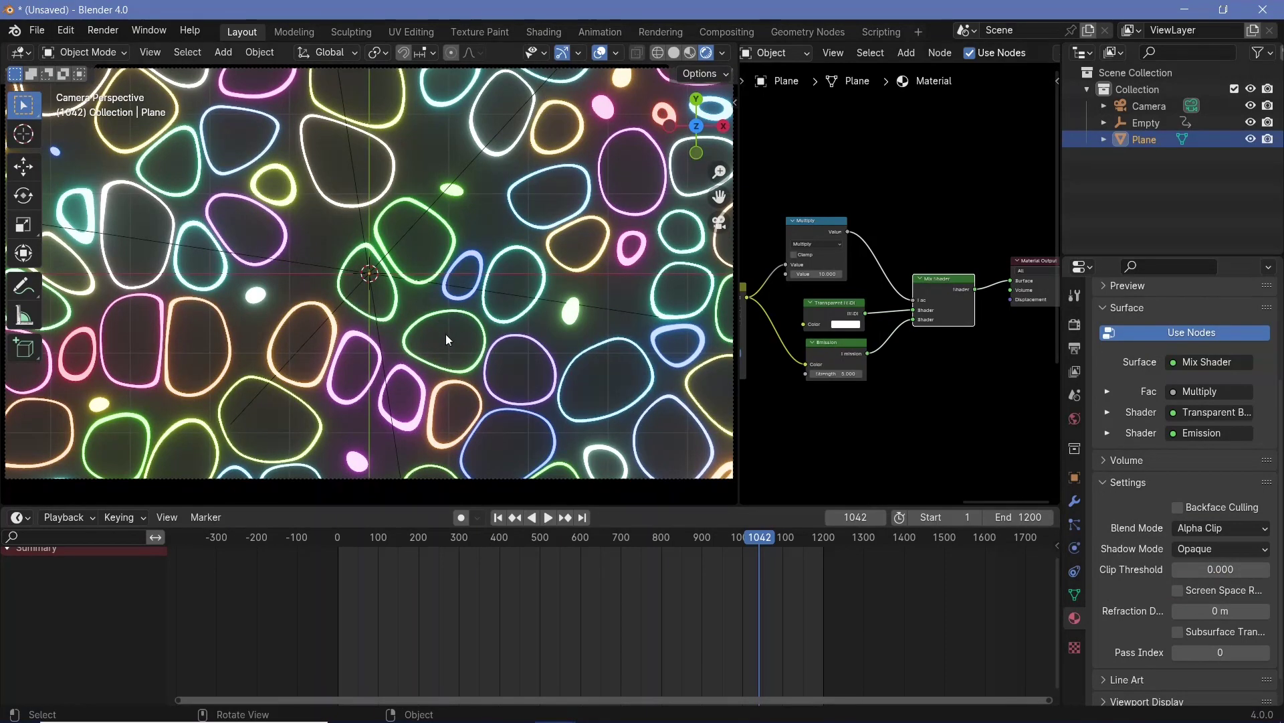
# Step: Add a second plane at the center of the scene and scale it up by about 4.6
pyautogui.moveTo(441, 353); pyautogui.dragTo(443, 319, button='middle')
pyautogui.press('KP_0')
pyautogui.hotkey('shift', 'a')
pyautogui.moveTo(371, 294)
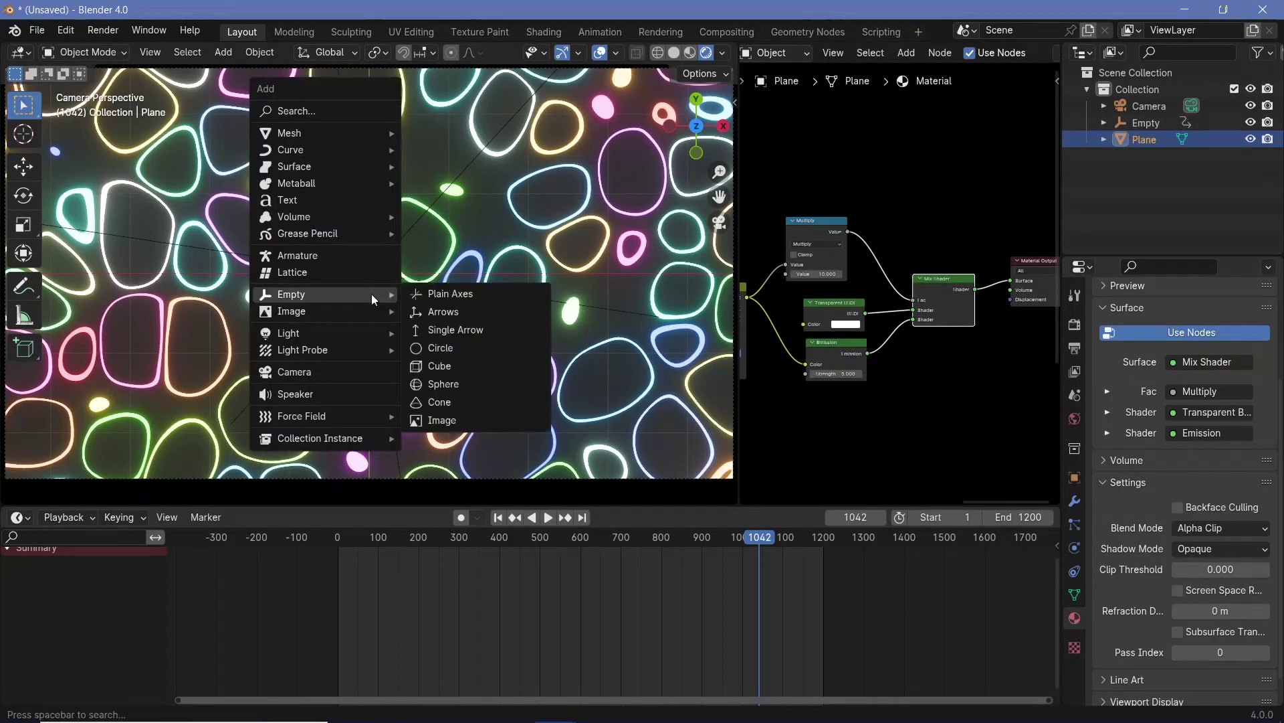
pyautogui.moveTo(348, 135)
pyautogui.click(419, 133)
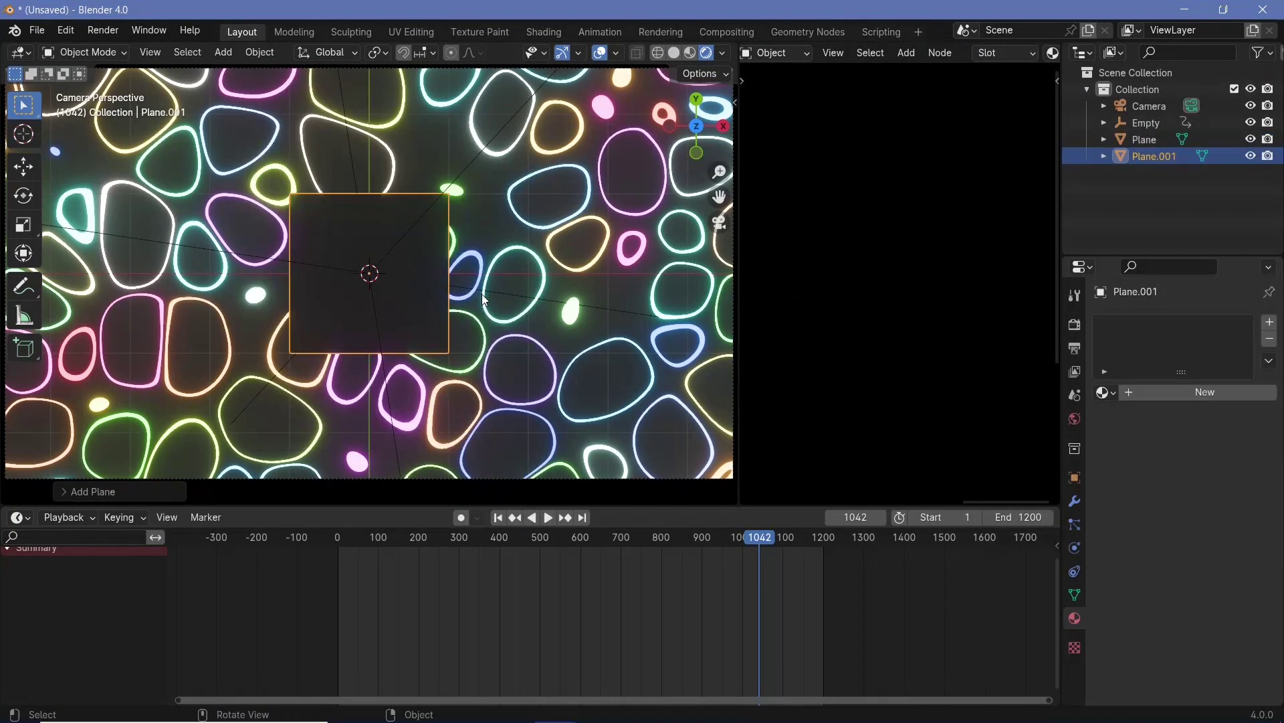
pyautogui.press('s')
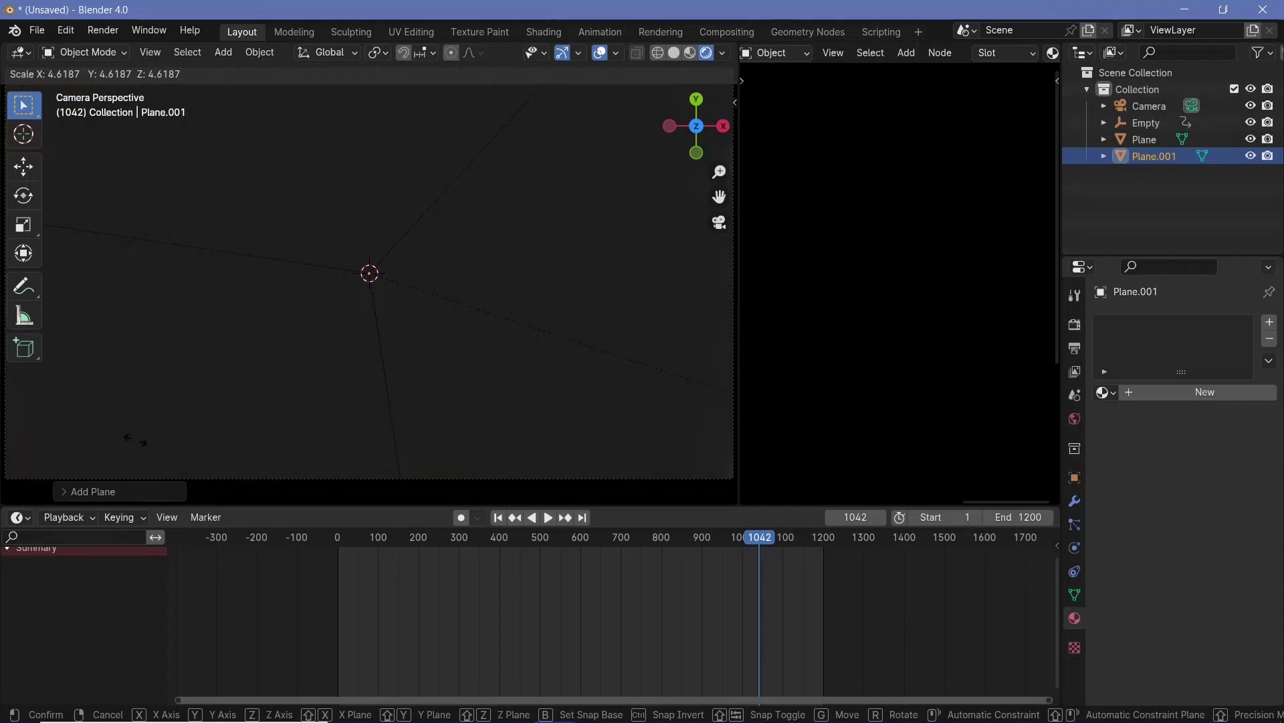
pyautogui.click(134, 440)
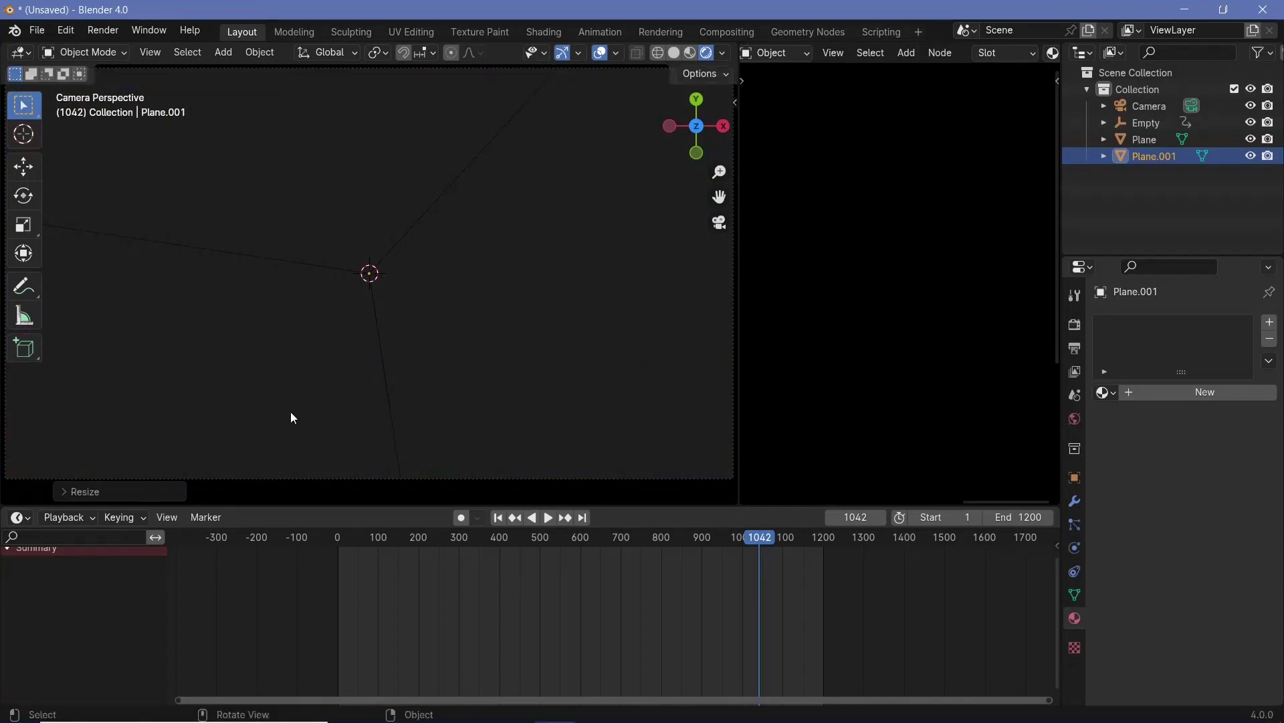
# Step: Move the new plane down along Z to just below the patterned plane and return to the camera view
pyautogui.moveTo(290, 411); pyautogui.dragTo(308, 340, button='middle')
pyautogui.press('g')
pyautogui.press('z')
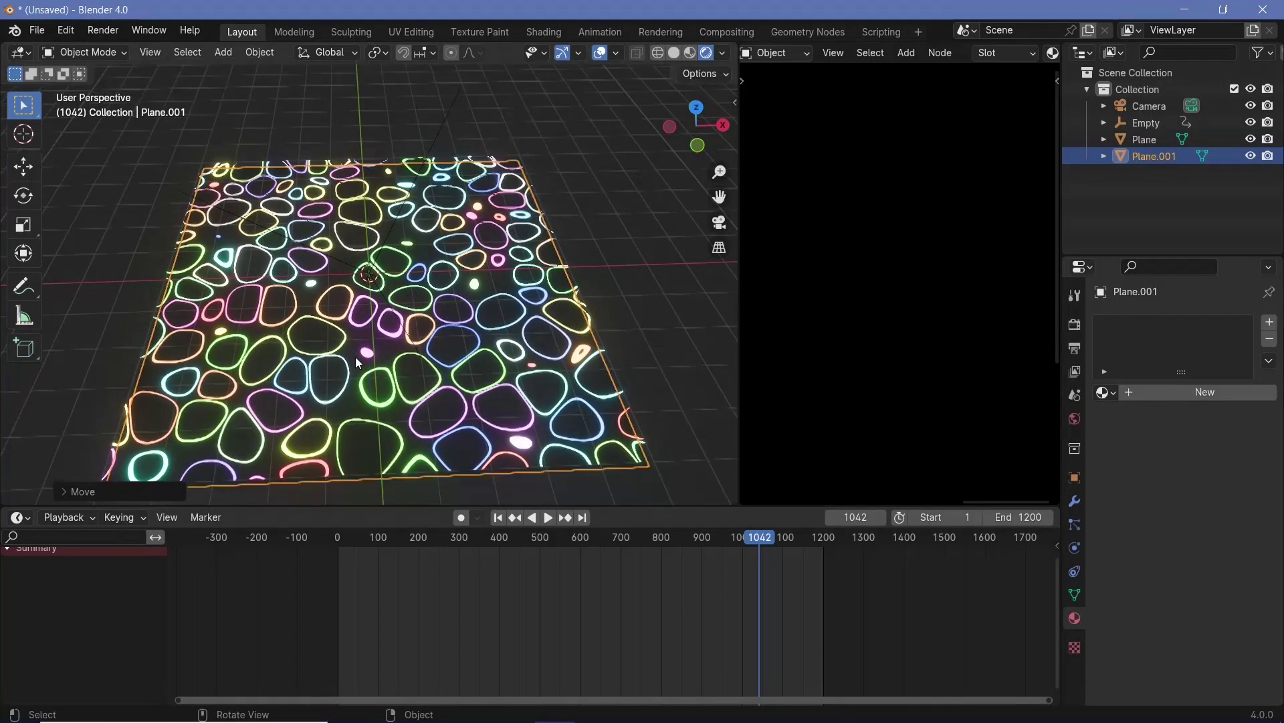
pyautogui.press('KP_0')
pyautogui.press('Home')
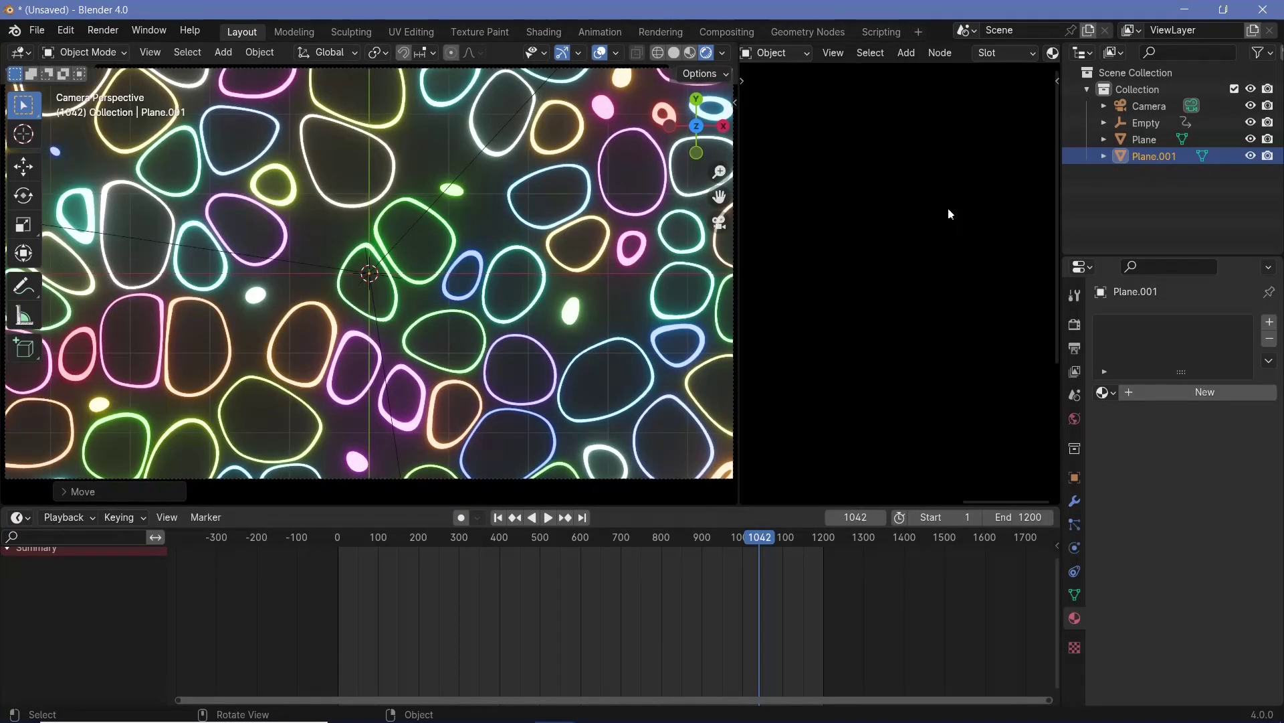
# Step: Create a new material for the lower plane with Metallic 1 and Roughness 0.3
pyautogui.click(1147, 386)
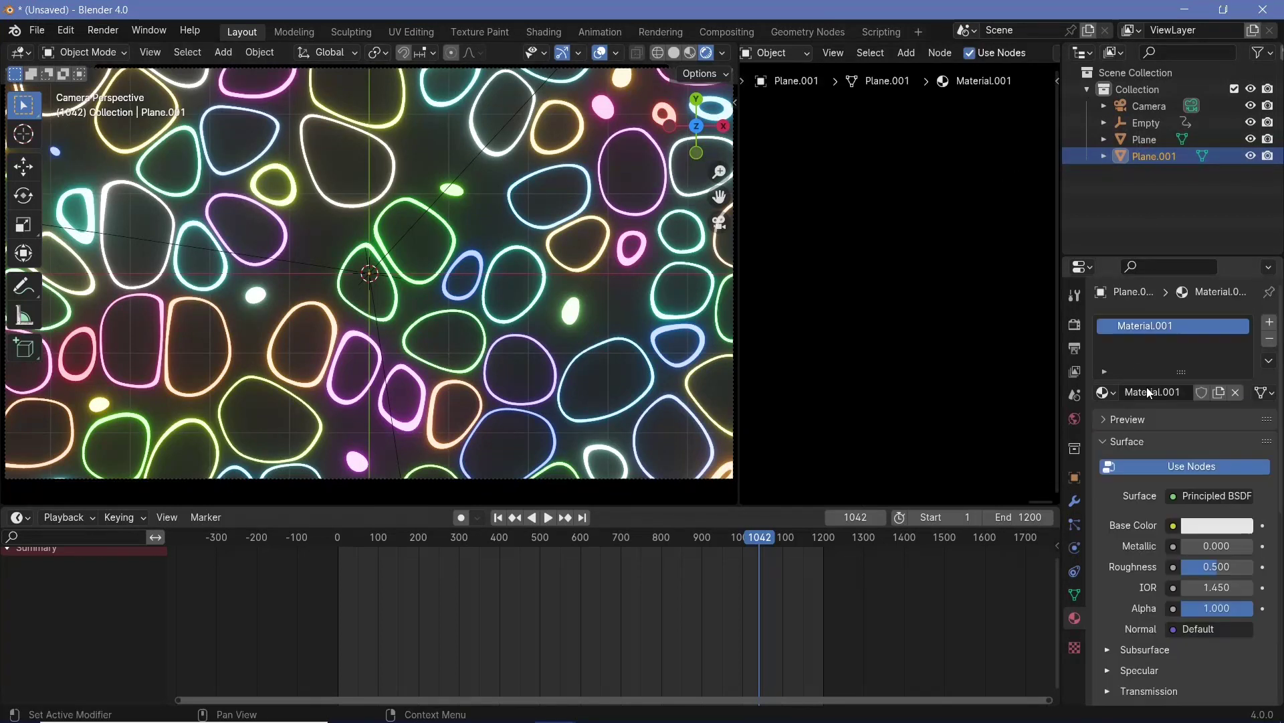
pyautogui.click(1198, 545)
pyautogui.write('1')
pyautogui.press('Return')
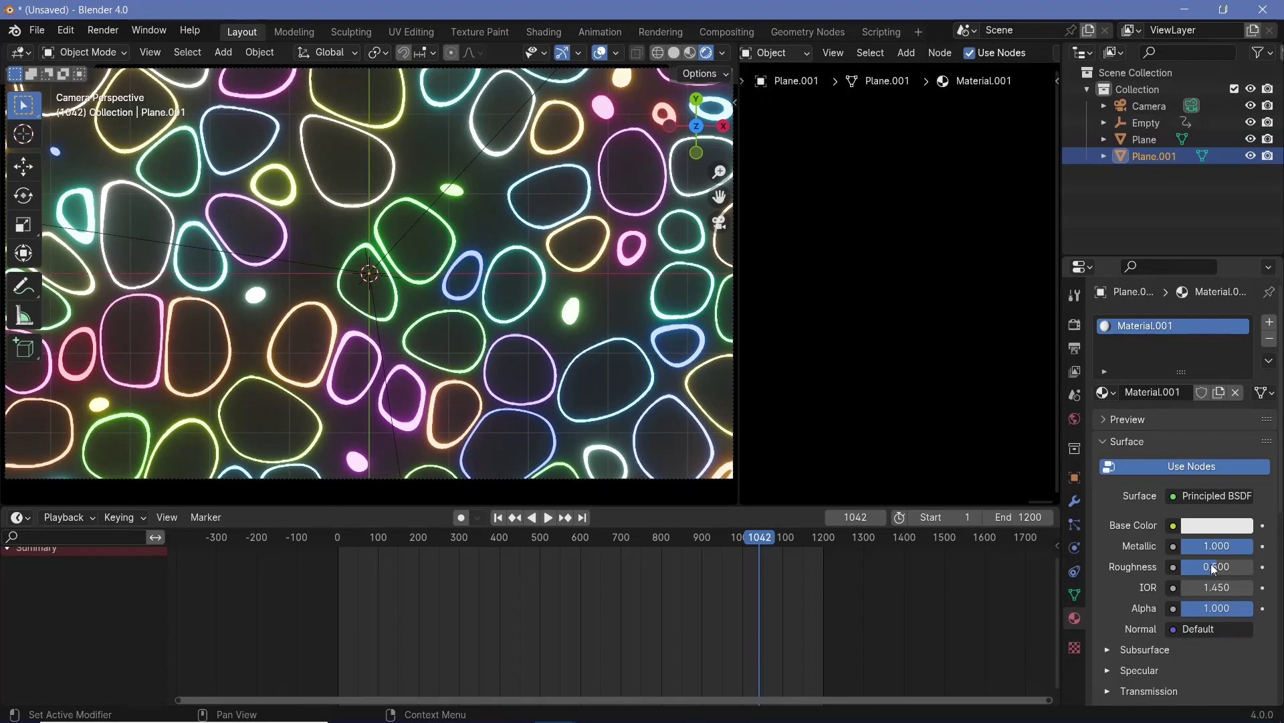
pyautogui.click(1213, 564)
pyautogui.write('0.3')
pyautogui.press('Return')
# Step: Enable Screen Space Reflections in the render settings and return to the camera view
pyautogui.moveTo(689, 363); pyautogui.dragTo(599, 258, button='middle')
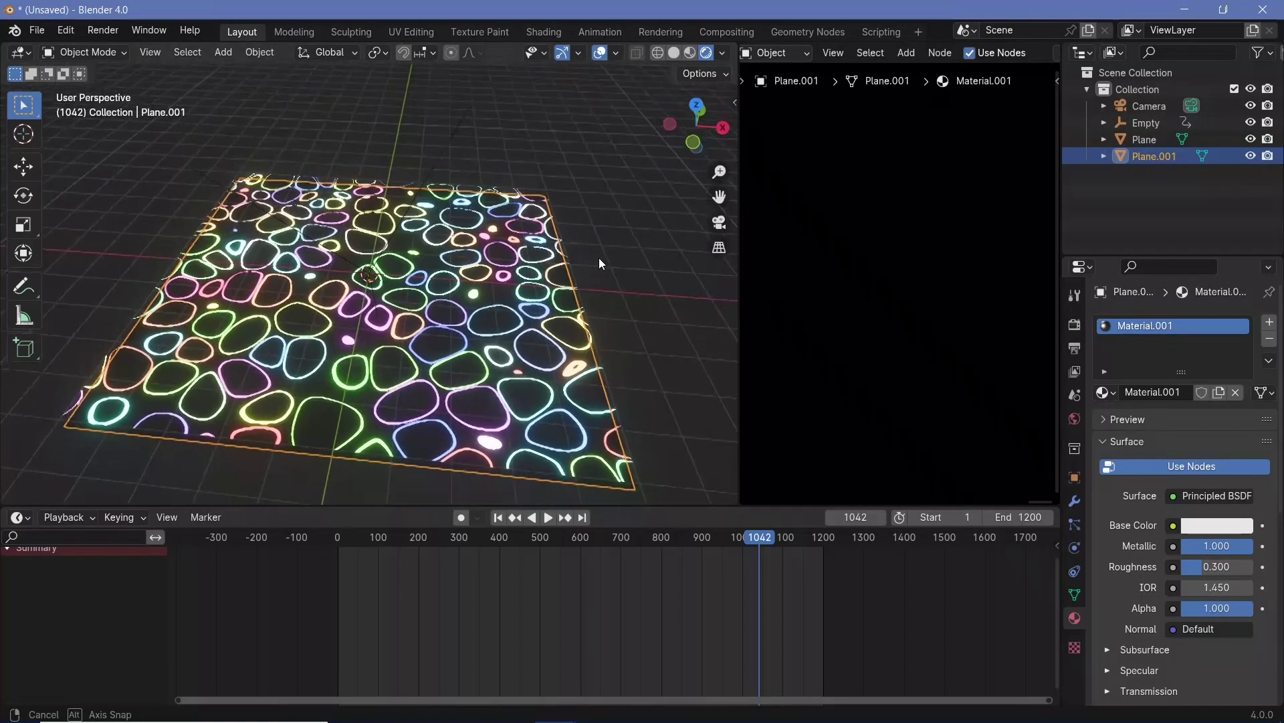
pyautogui.click(1073, 326)
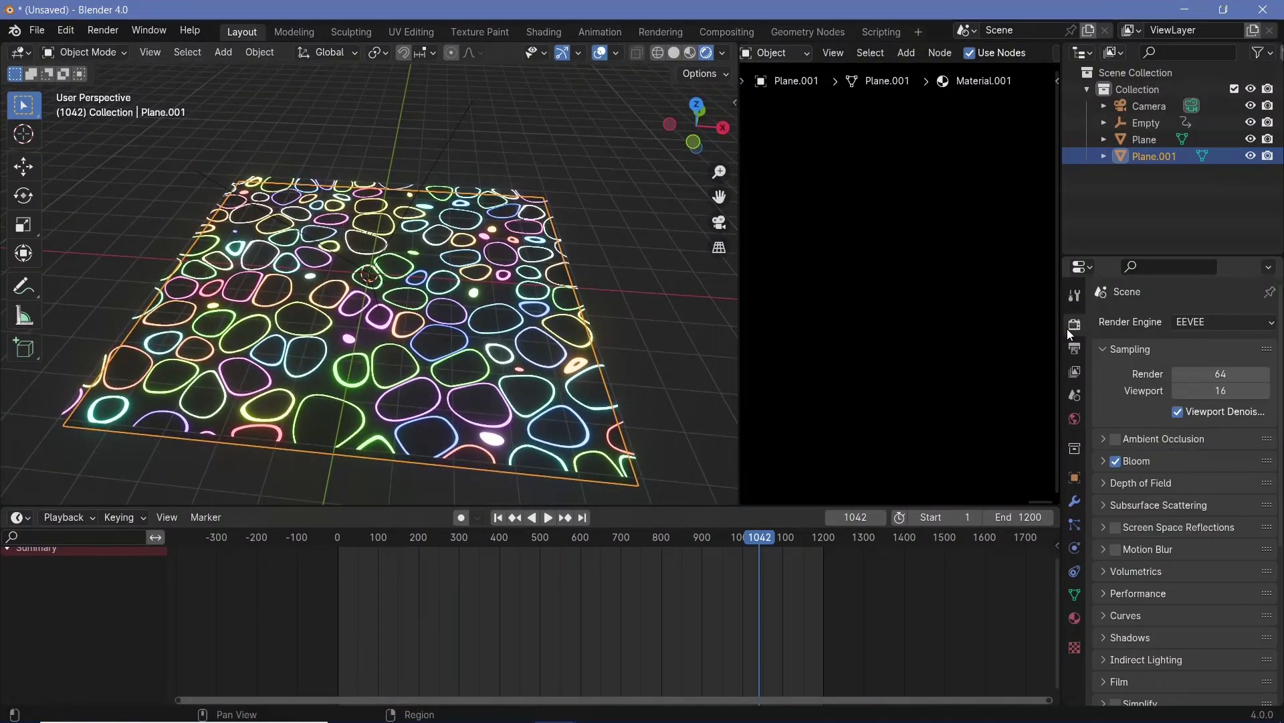
pyautogui.click(1116, 528)
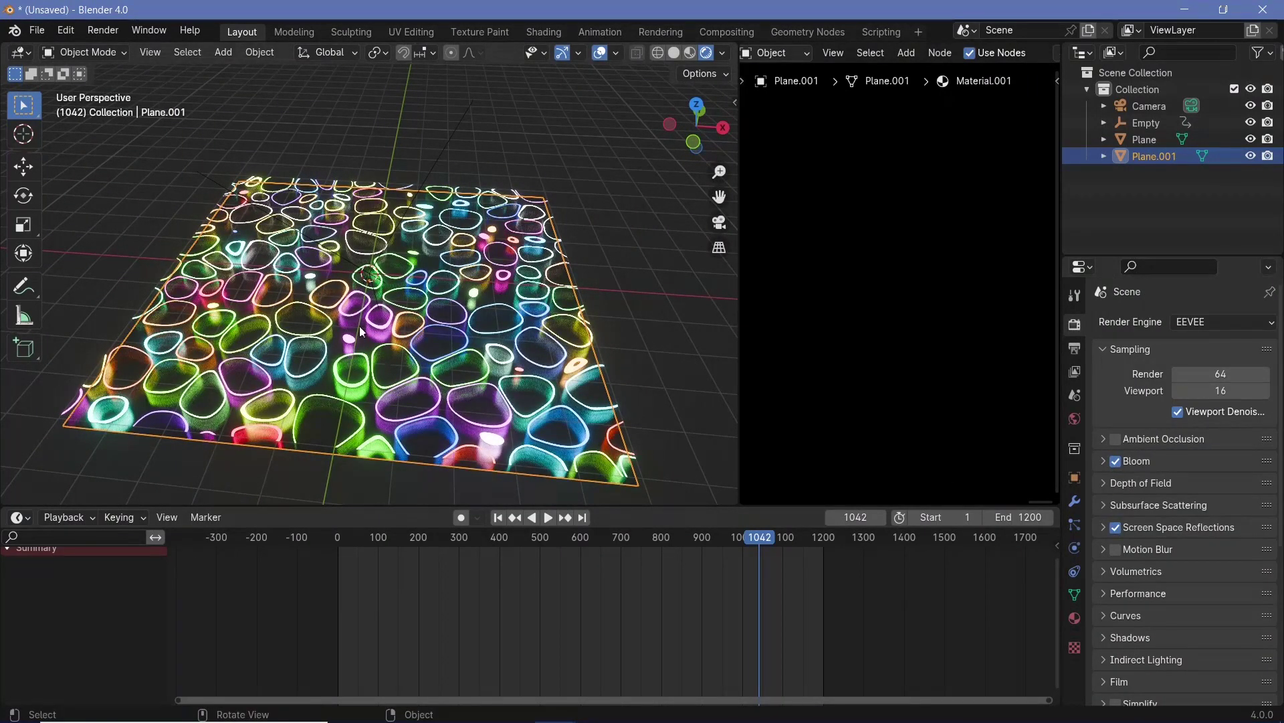
pyautogui.press('KP_0')
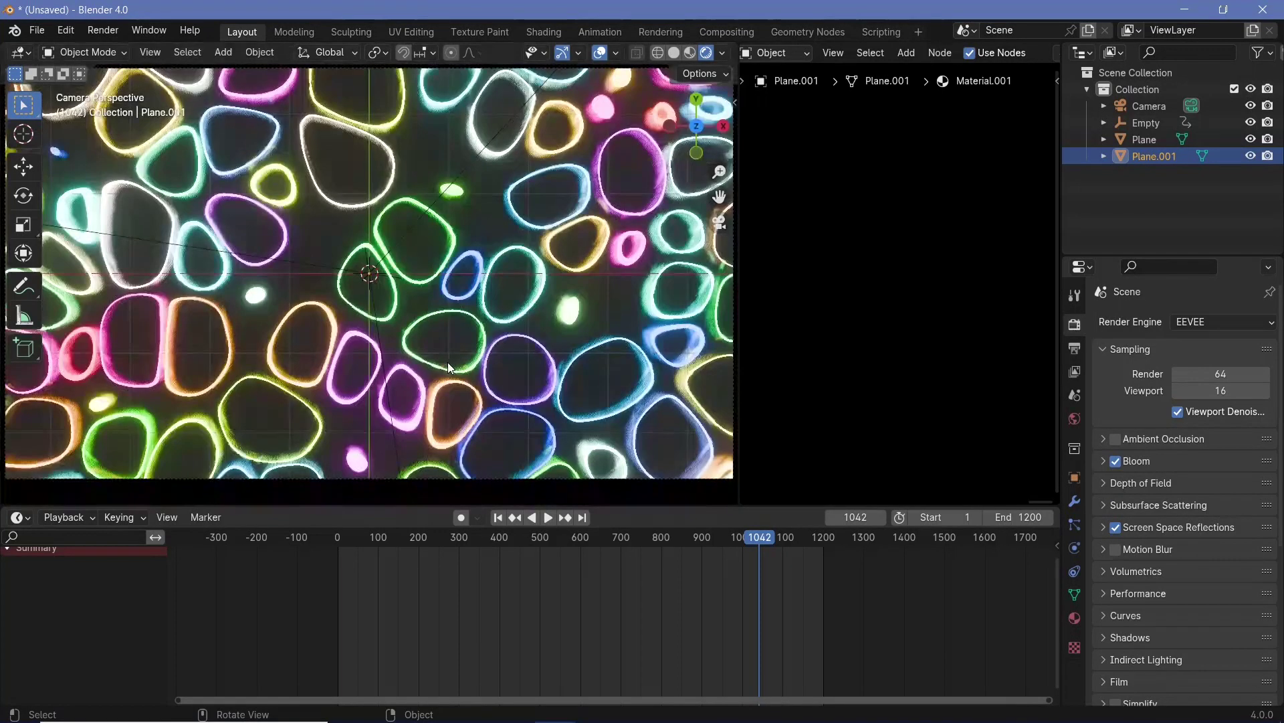
# Step: Move the lower plane about 0.74 m down along the Z axis
pyautogui.scroll(-3, 450, 335)
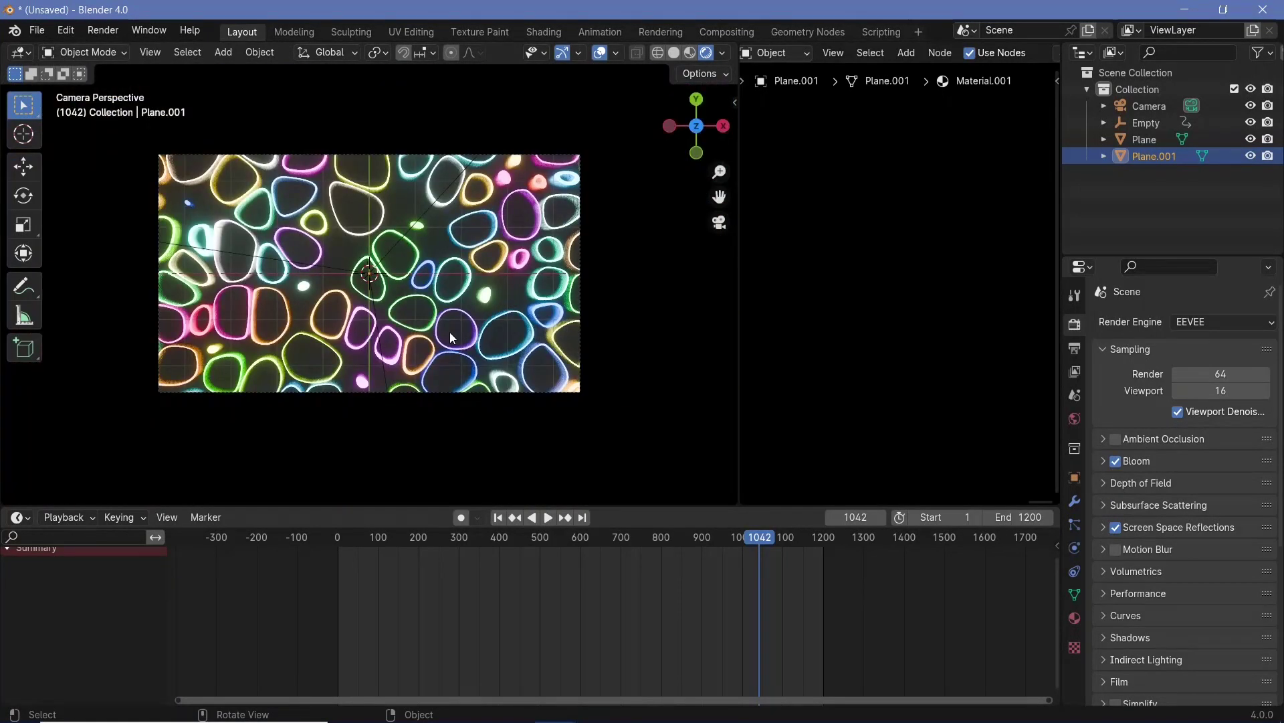
pyautogui.scroll(1, 449, 332)
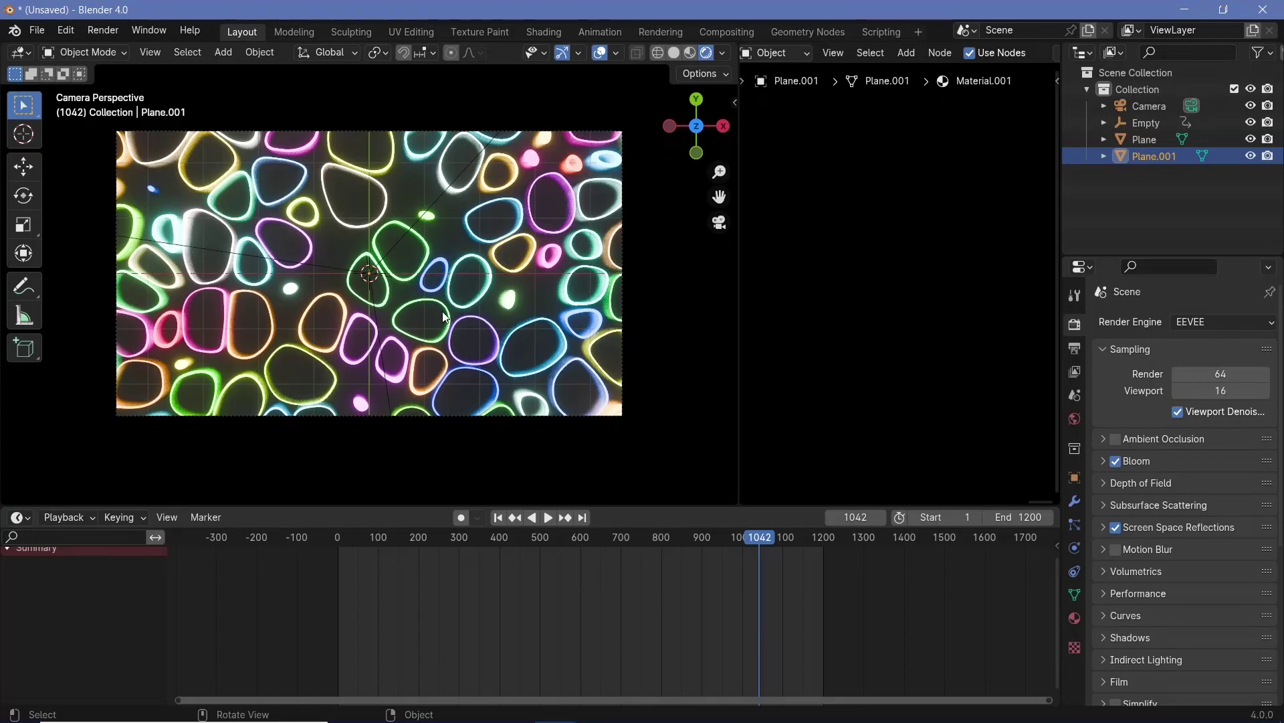
pyautogui.press('g')
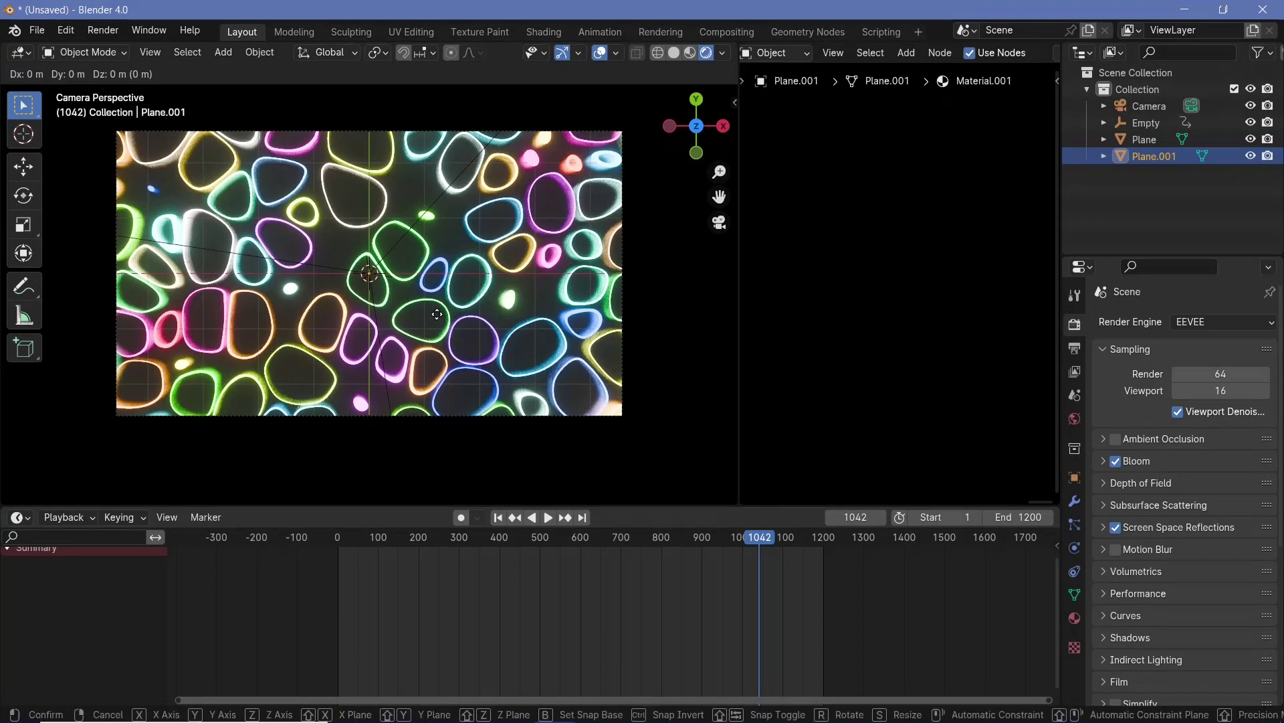
pyautogui.press('z')
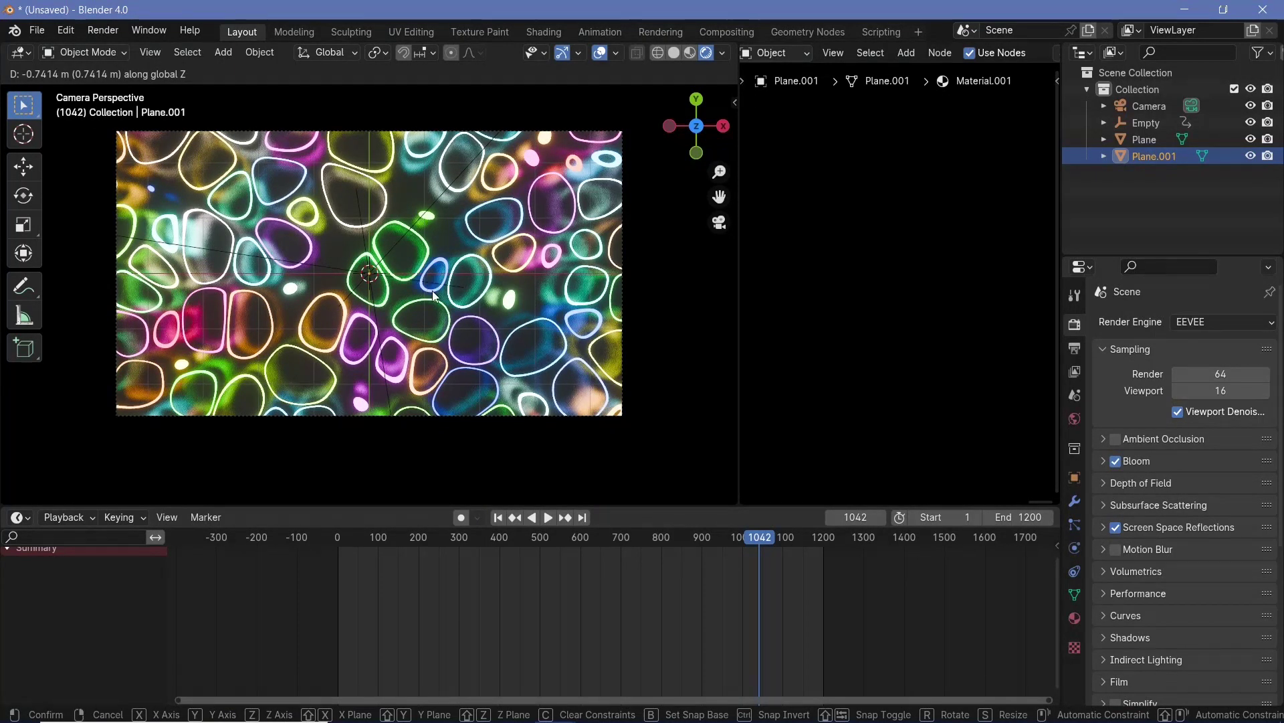
pyautogui.click(434, 295)
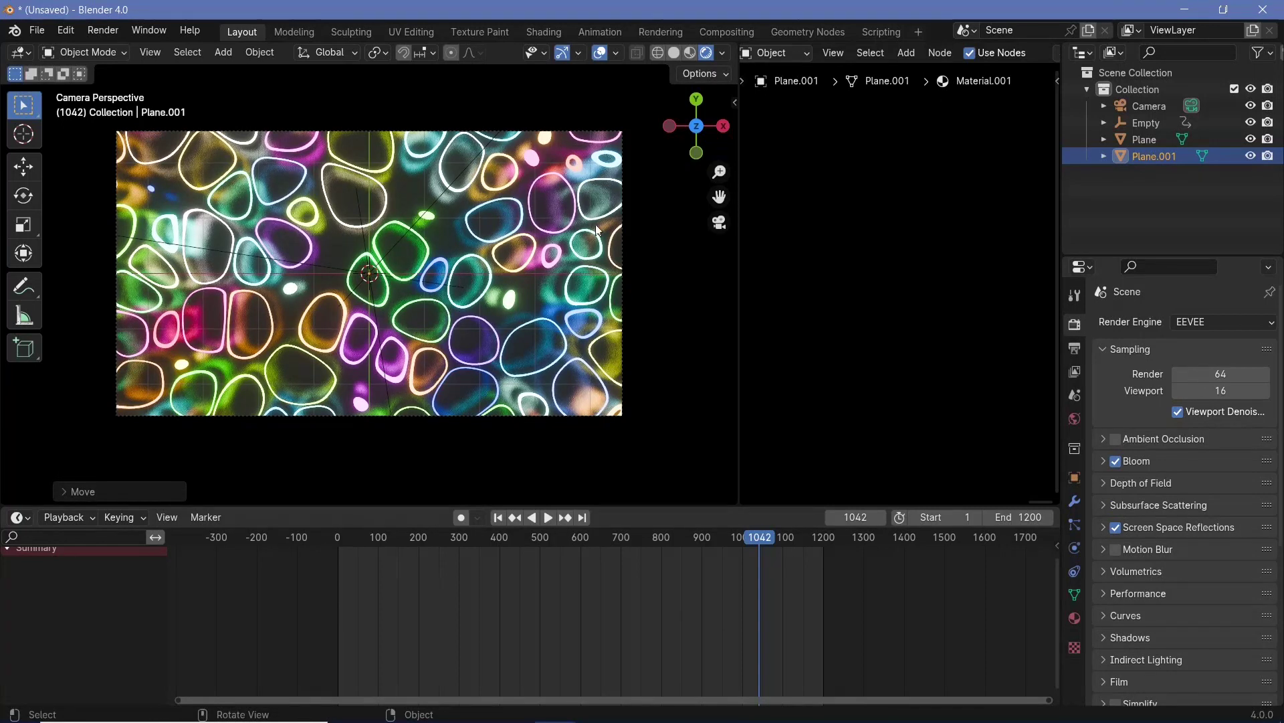
# Step: Hide the viewport overlays and set the world background color to black with Value 0
pyautogui.click(594, 53)
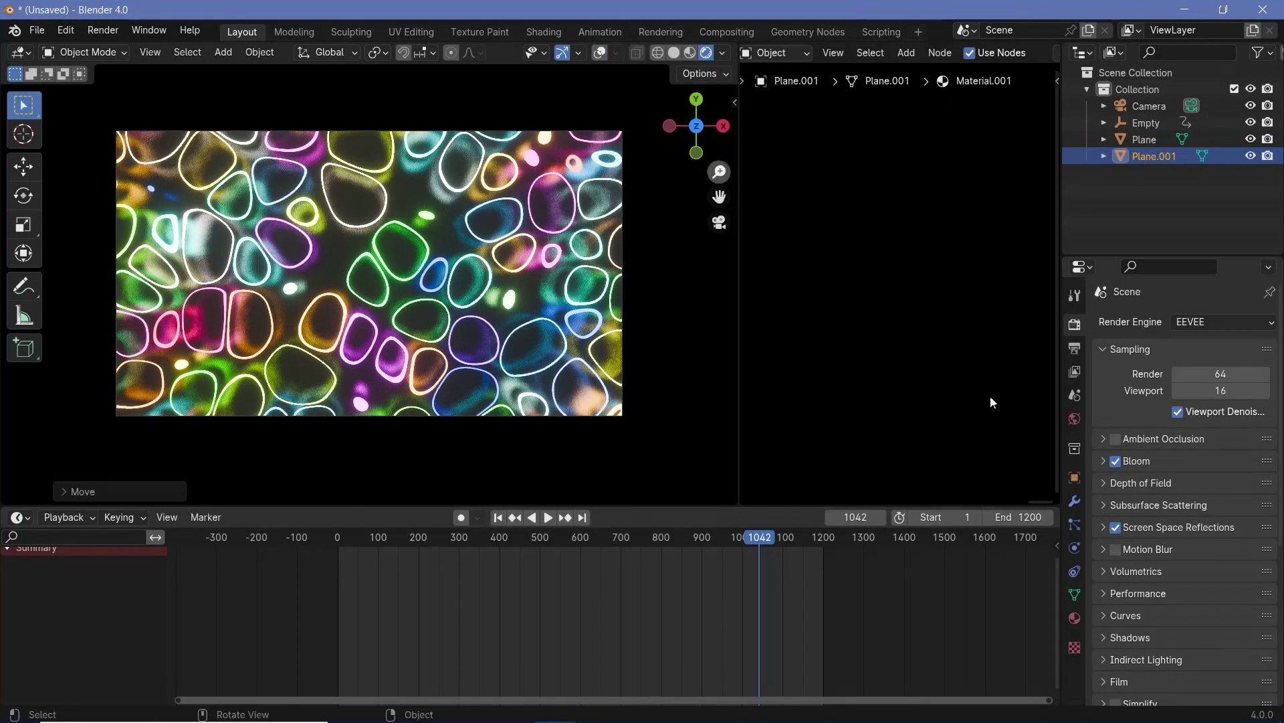
pyautogui.click(1075, 420)
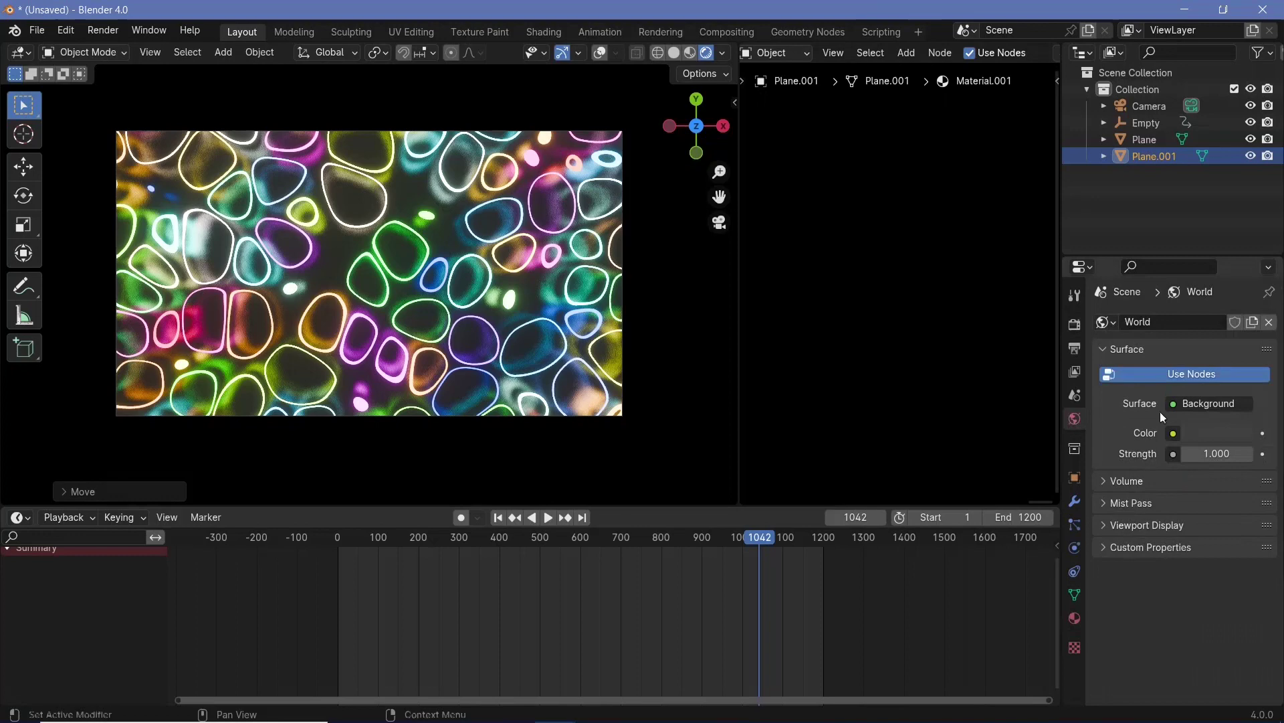
pyautogui.click(1234, 432)
pyautogui.moveTo(1240, 280); pyautogui.dragTo(1240, 316)
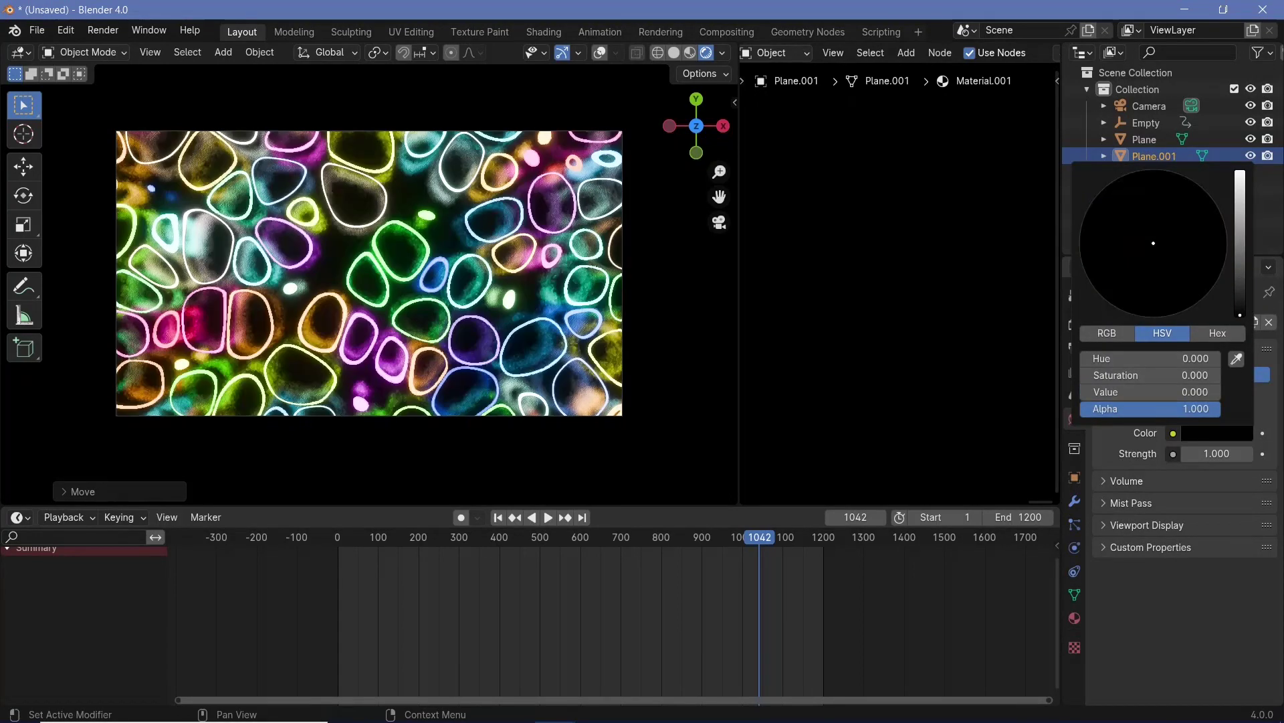
pyautogui.click(339, 268)
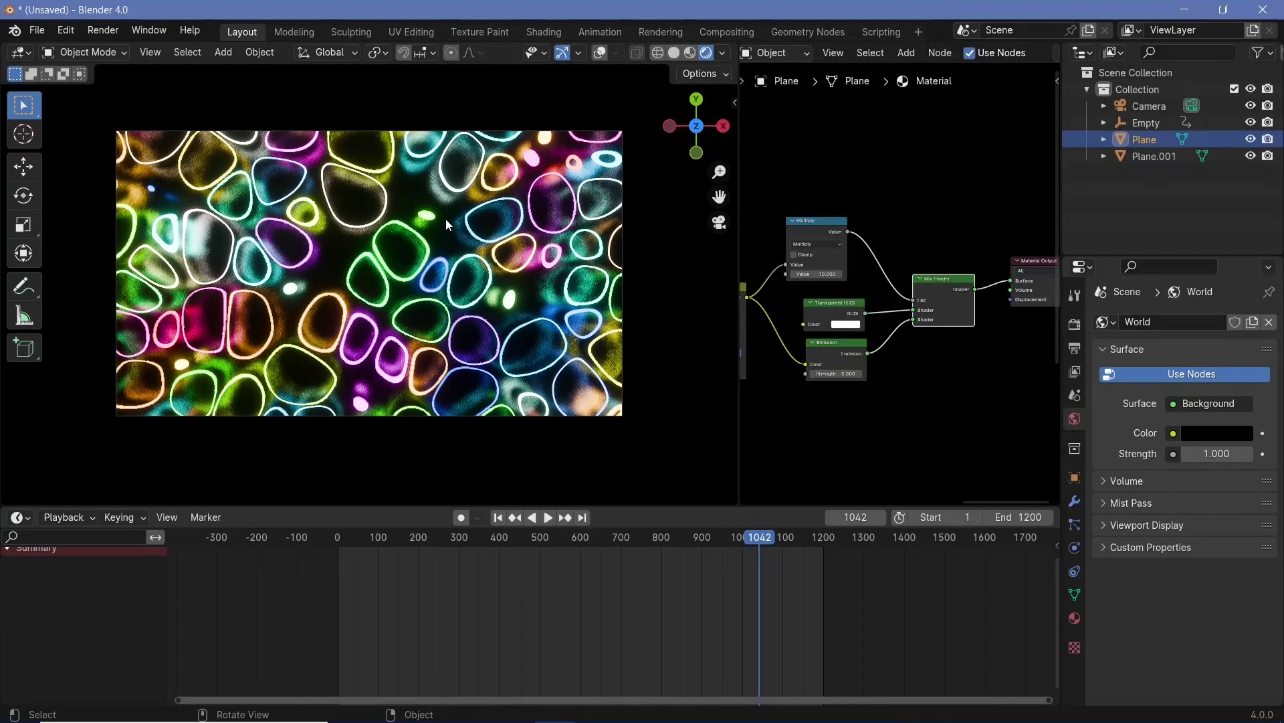
# Step: Select the lower plane and add a Noise Texture node before the Principled BSDF in its material
pyautogui.click(1155, 156)
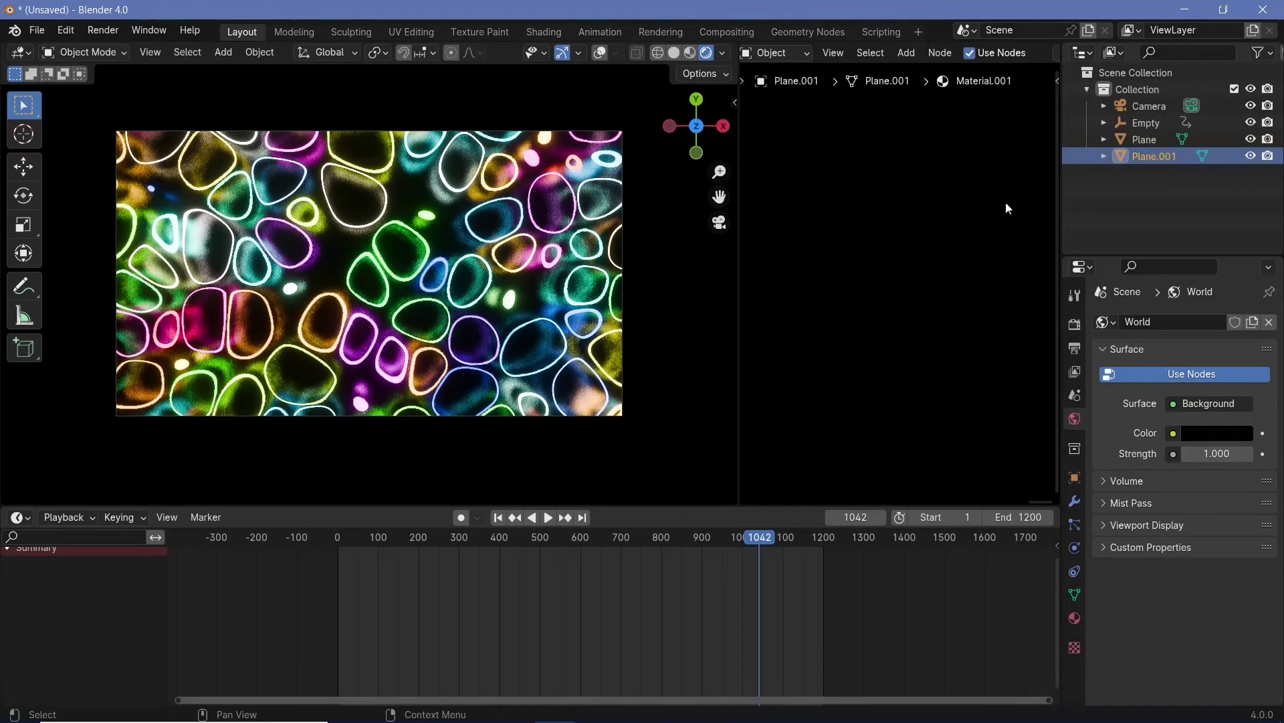
pyautogui.moveTo(922, 249); pyautogui.dragTo(999, 310, button='middle')
pyautogui.scroll(8, 1009, 310)
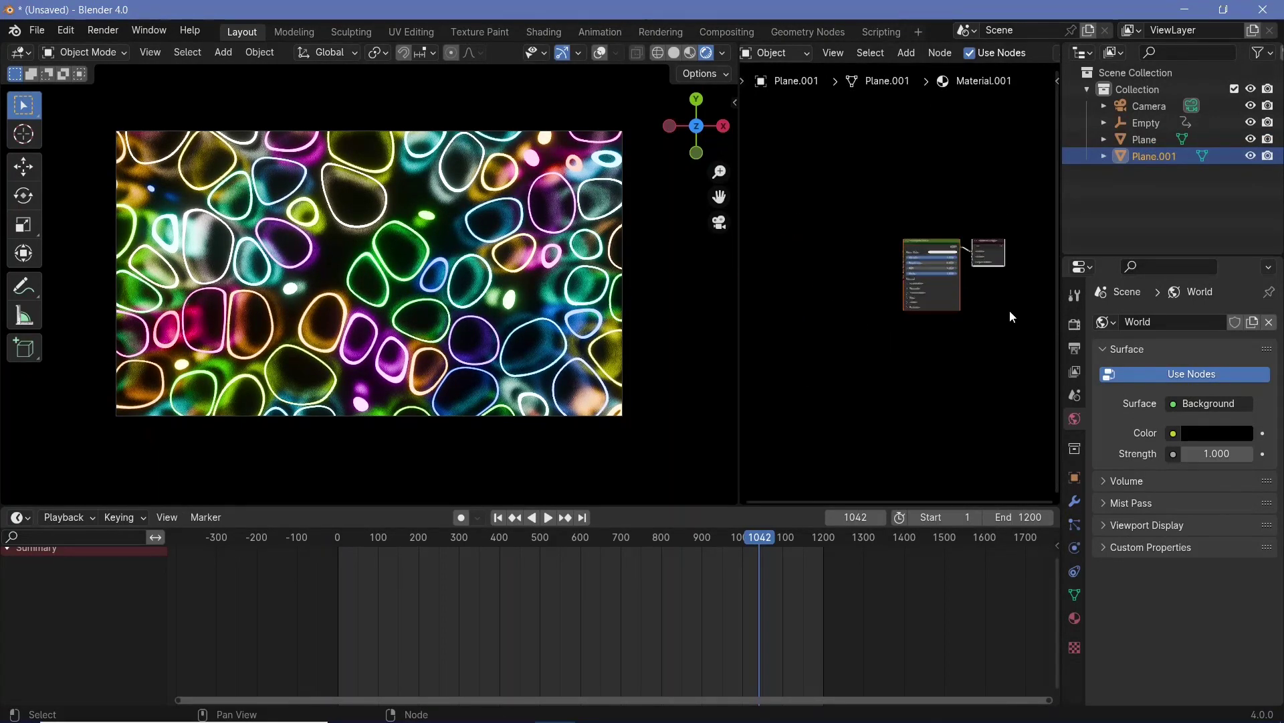
pyautogui.moveTo(867, 254); pyautogui.dragTo(893, 282, button='middle')
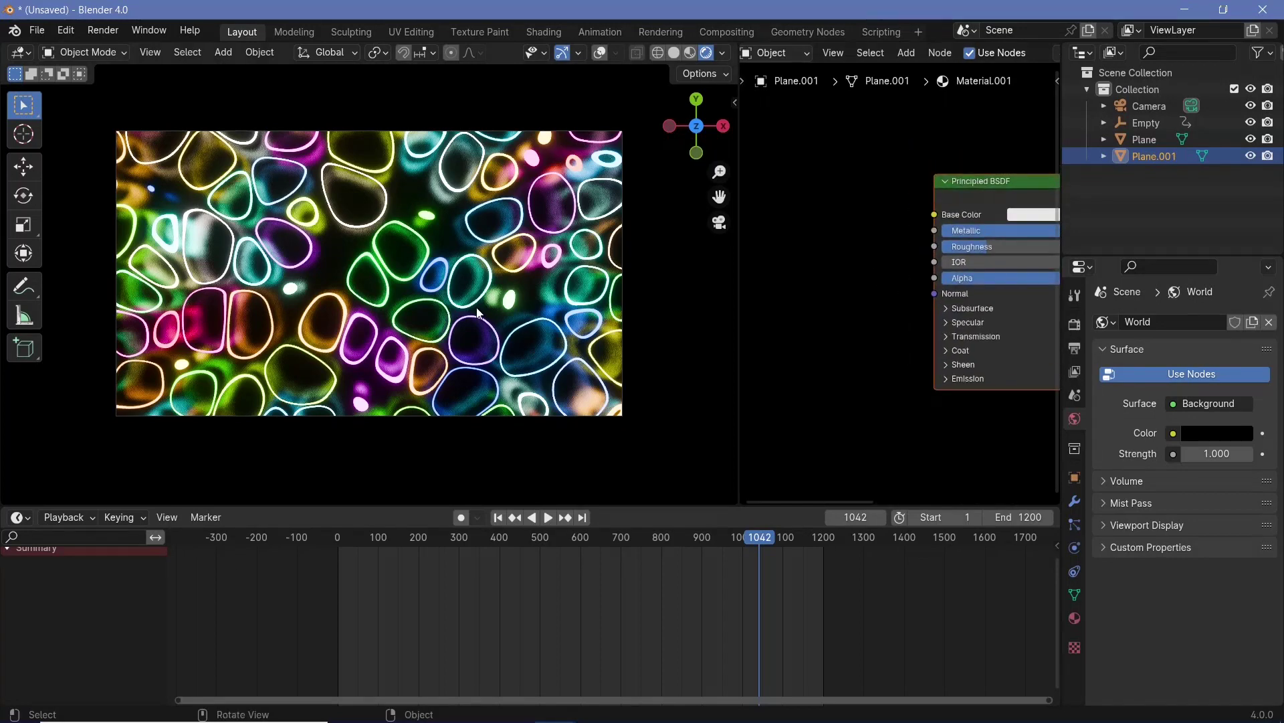
pyautogui.scroll(5, 425, 252)
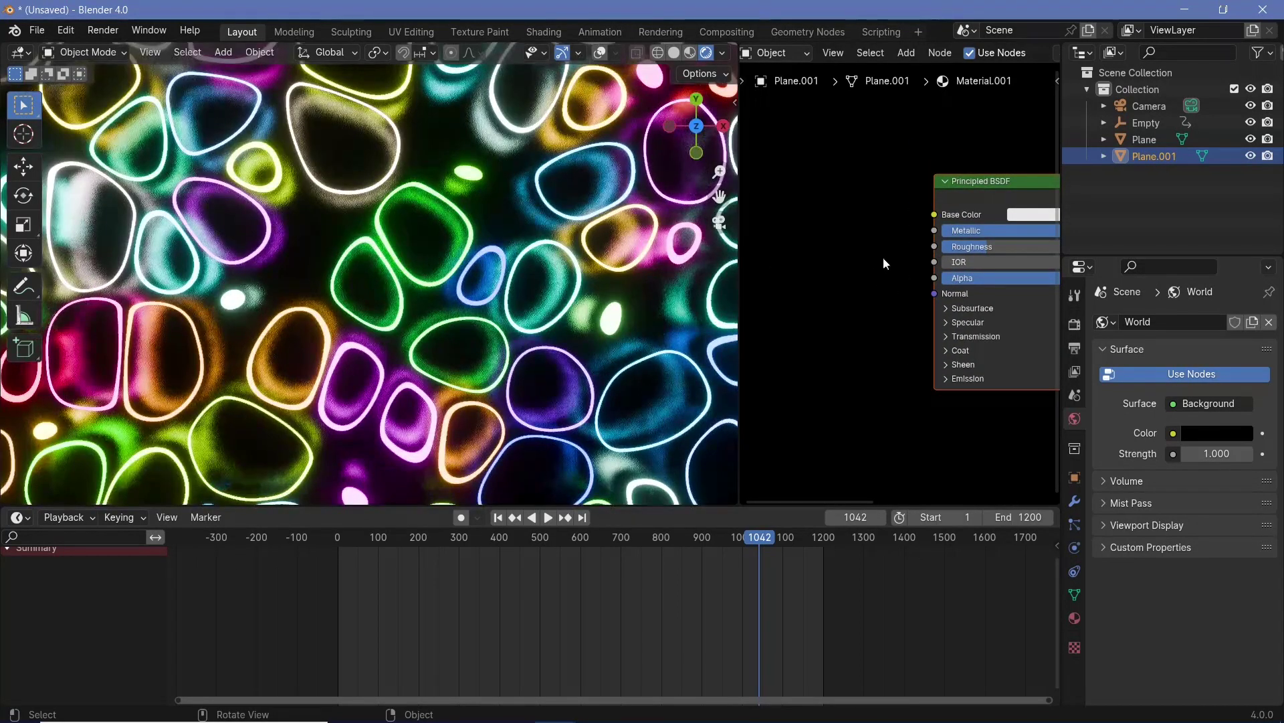
pyautogui.scroll(-3, 884, 262)
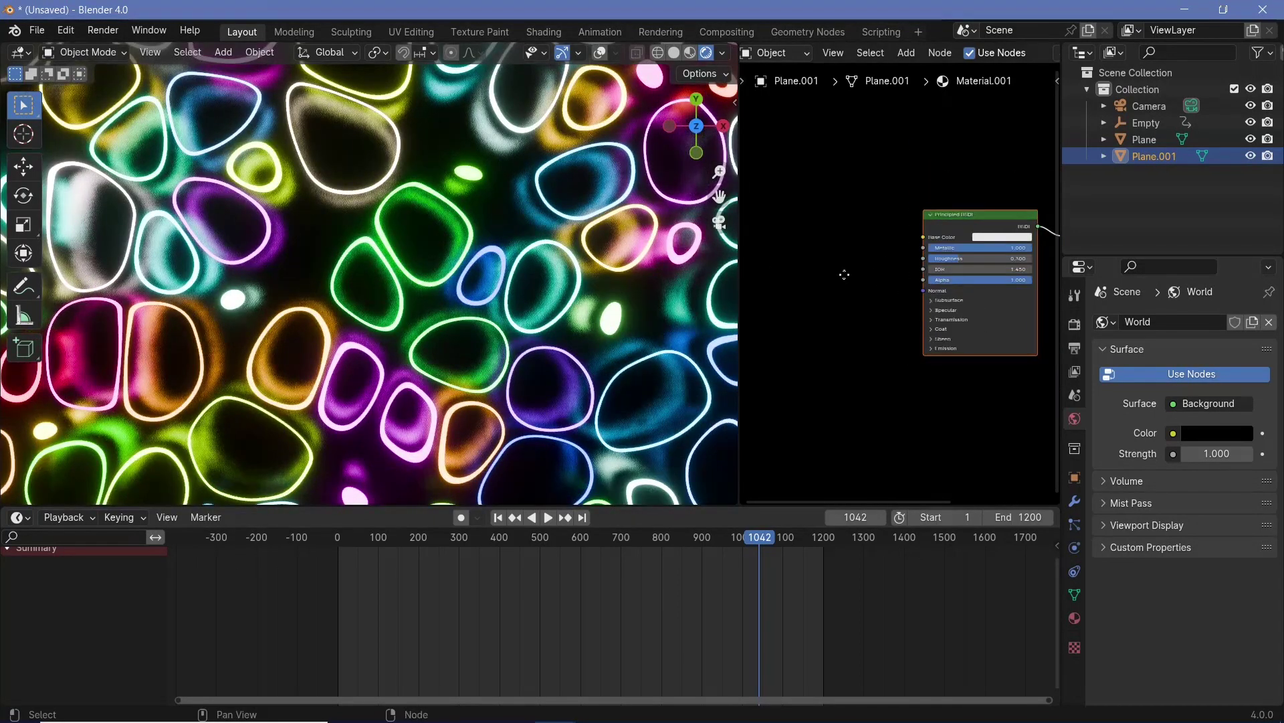
pyautogui.hotkey('shift', 'a')
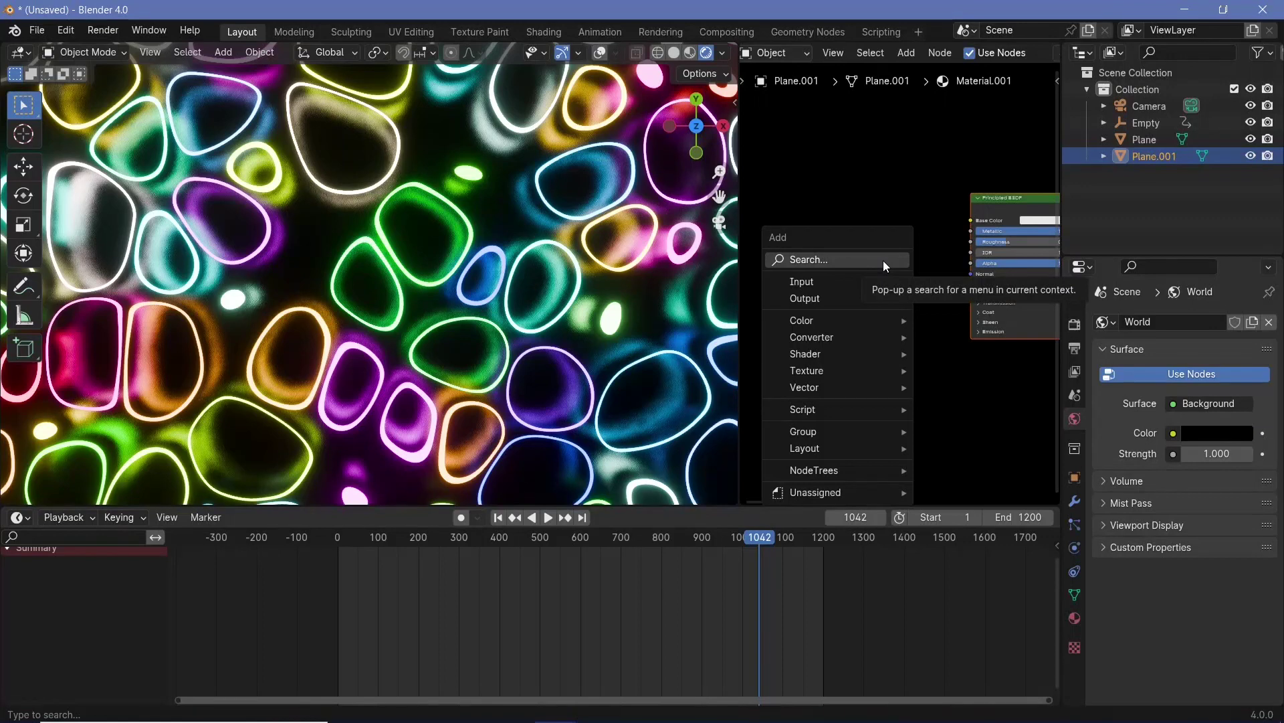
pyautogui.write('noi')
pyautogui.press('Return')
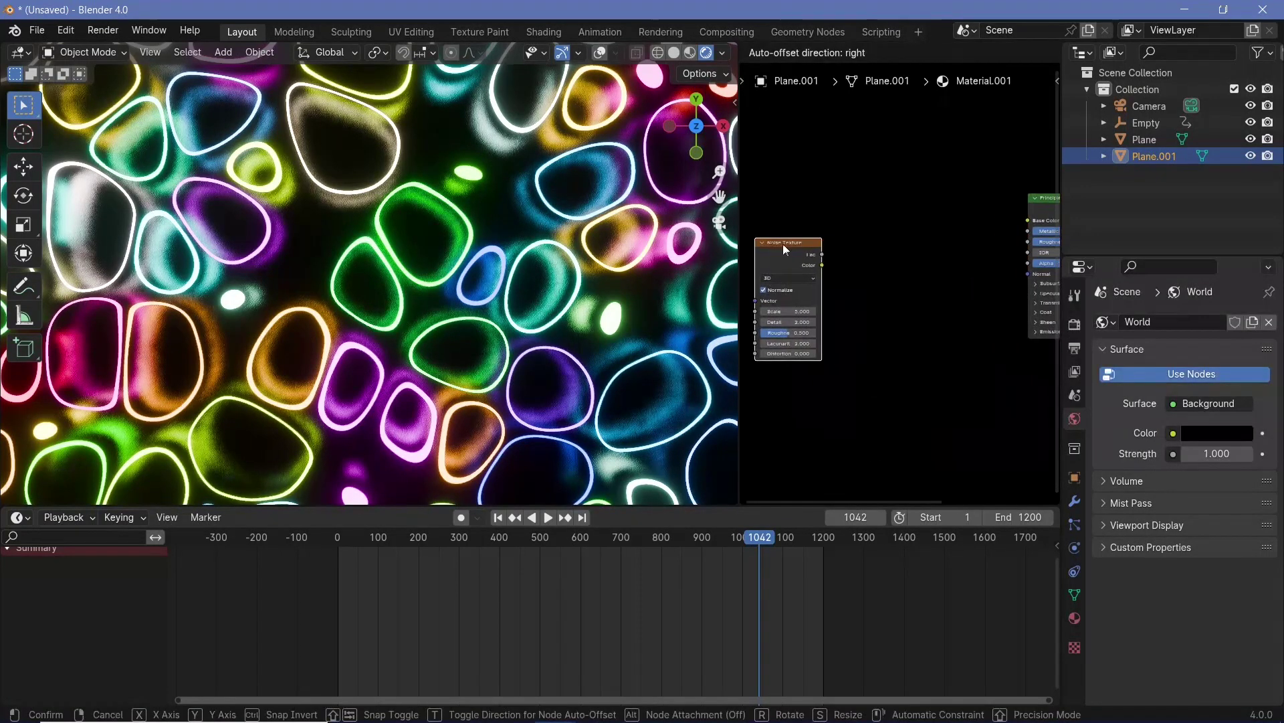
pyautogui.click(786, 248)
# Step: Add a Color Ramp fed by the Noise Texture's Color output and connect its Color to the Principled BSDF's Roughness
pyautogui.moveTo(900, 267); pyautogui.dragTo(844, 267, button='middle')
pyautogui.hotkey('shift', 'a')
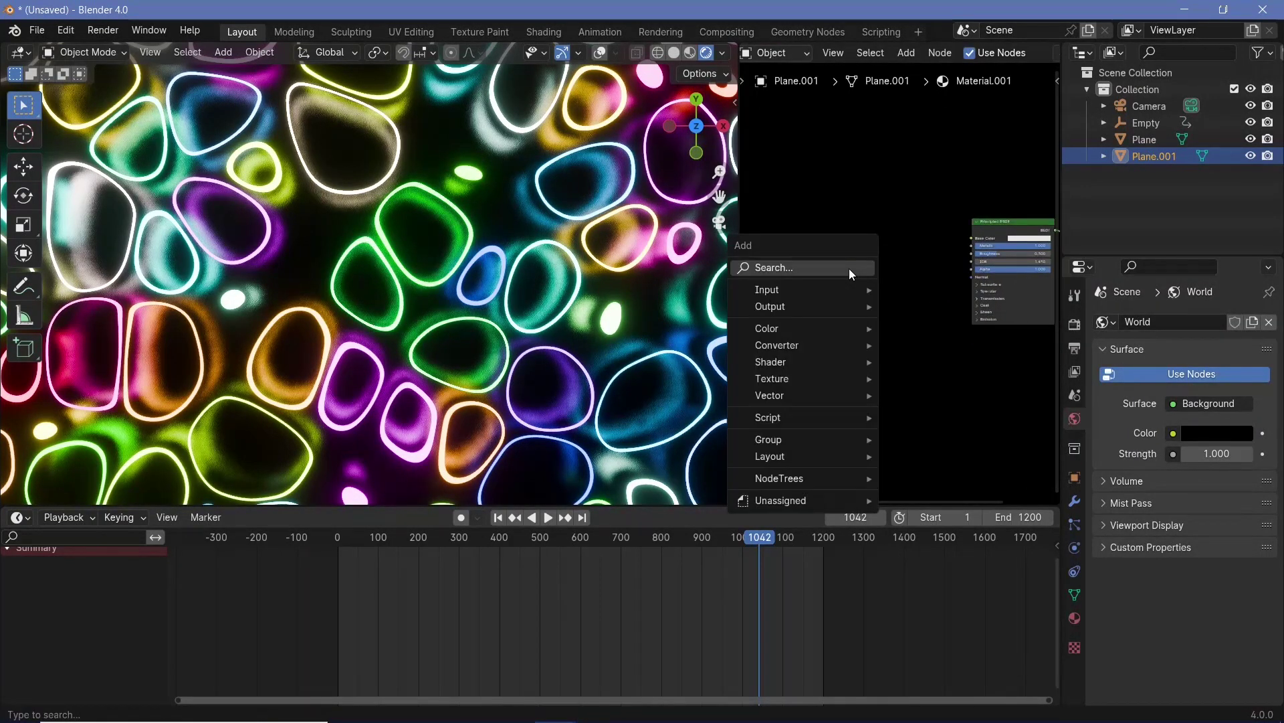
pyautogui.write('col')
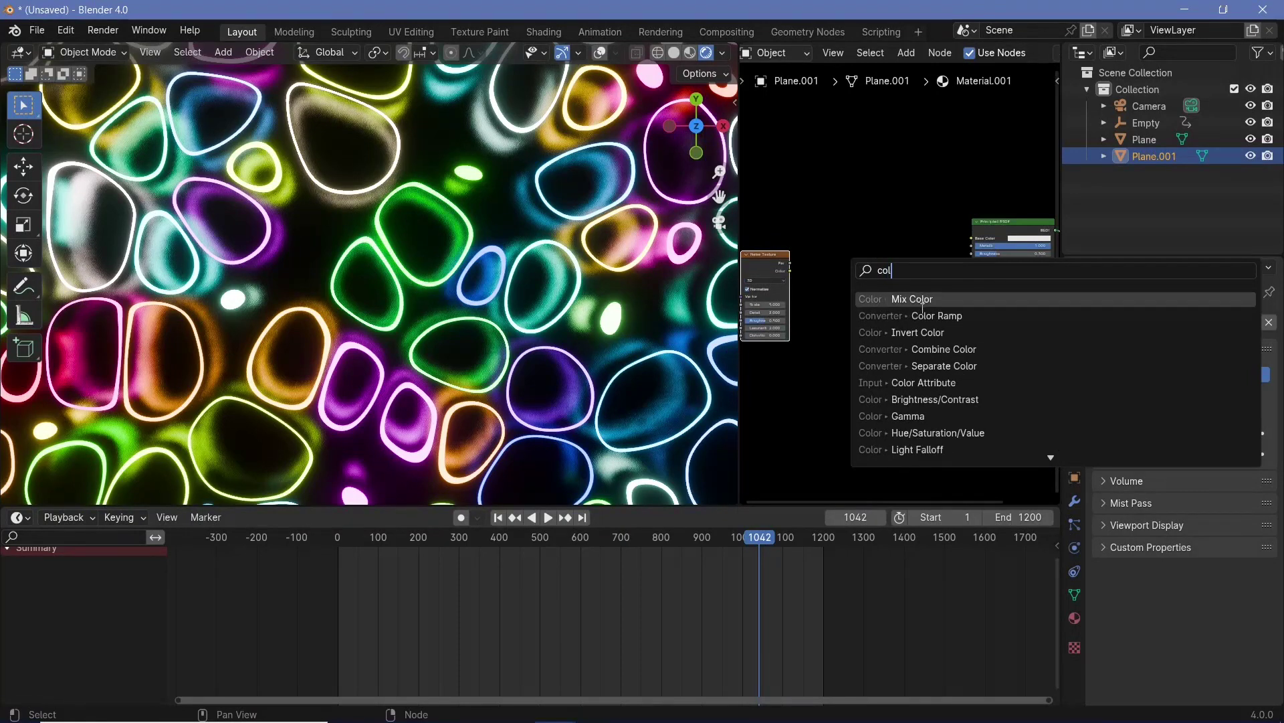
pyautogui.click(935, 315)
pyautogui.click(807, 263)
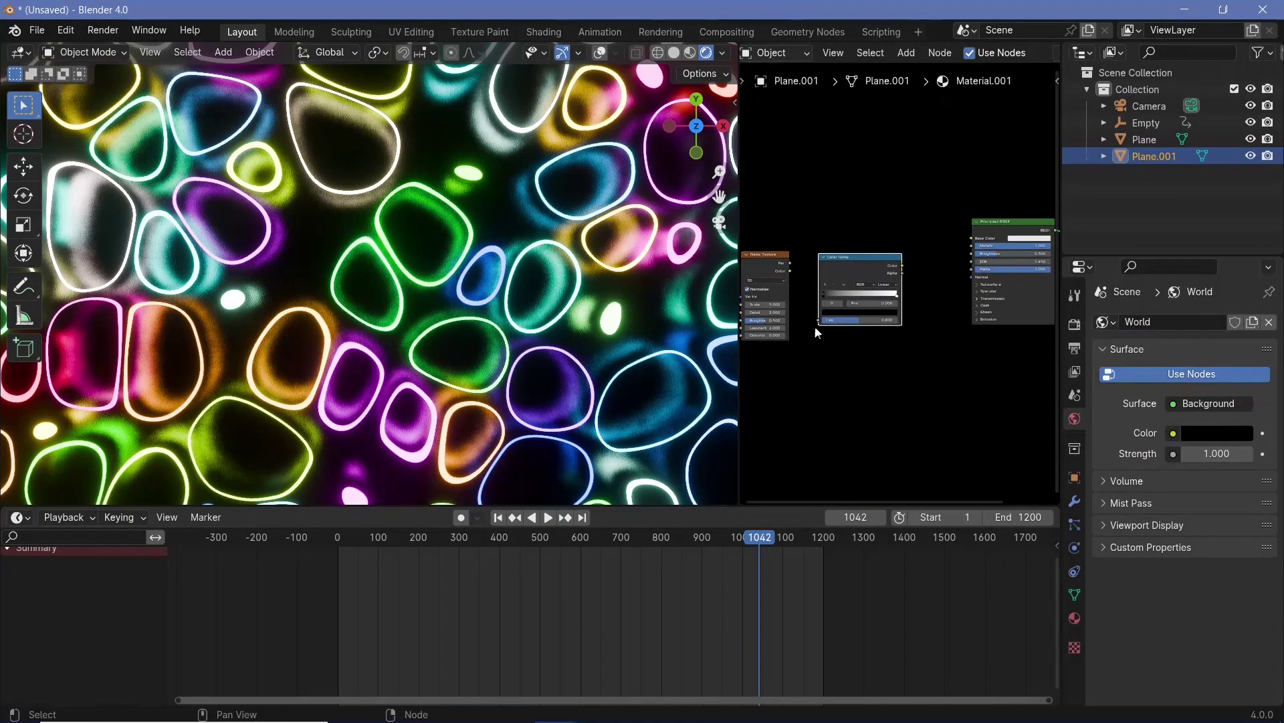
pyautogui.moveTo(790, 270); pyautogui.dragTo(820, 323)
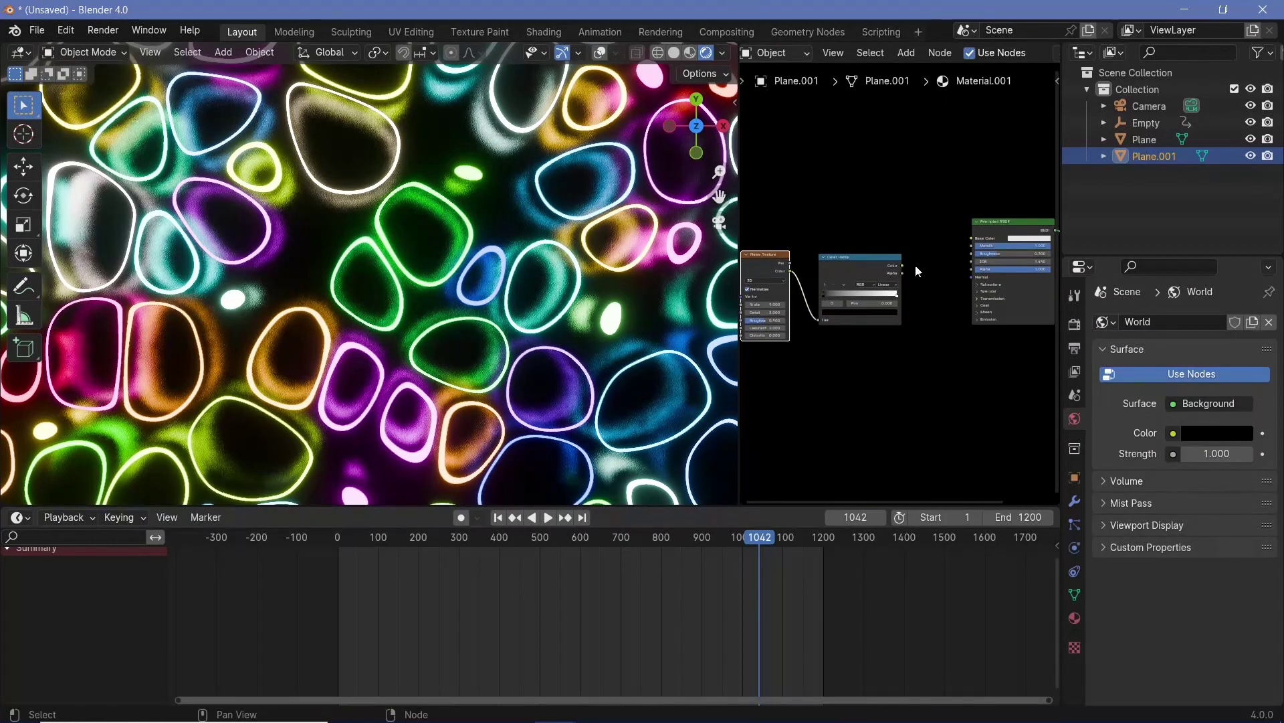
pyautogui.moveTo(967, 255); pyautogui.dragTo(969, 255)
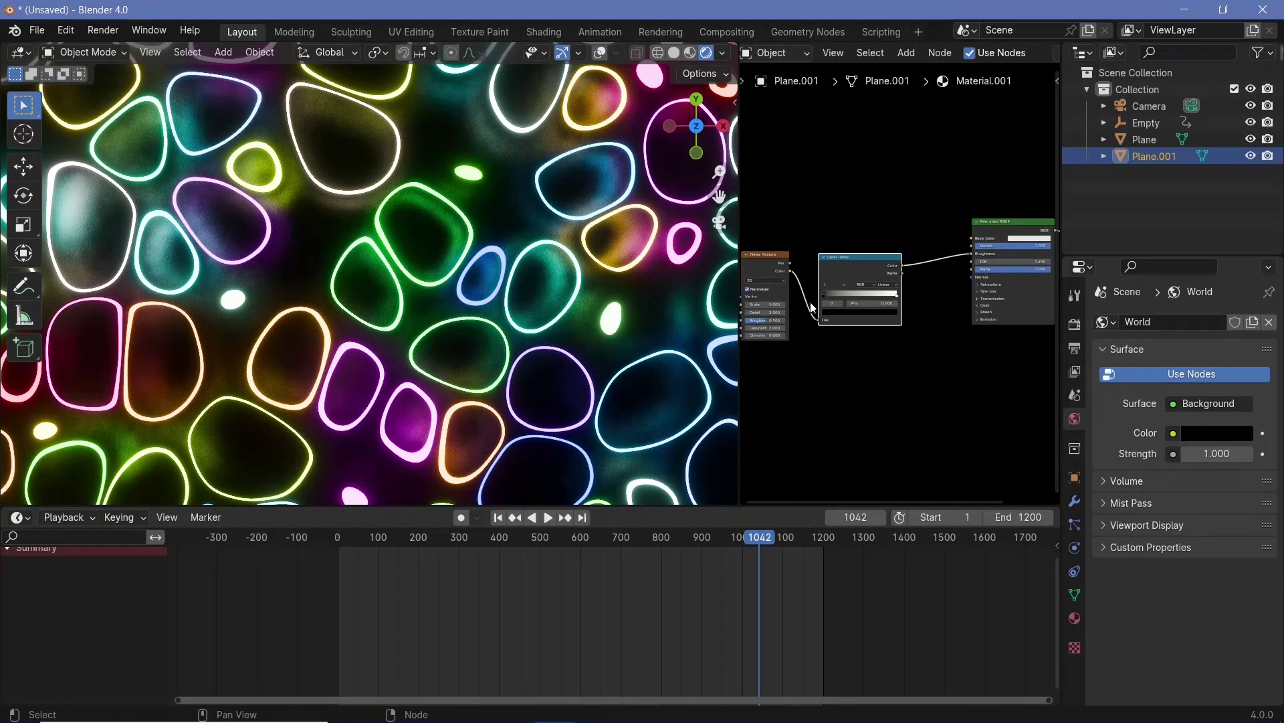
# Step: Set the Noise Texture's Scale to 10
pyautogui.scroll(2, 807, 313)
pyautogui.click(819, 320)
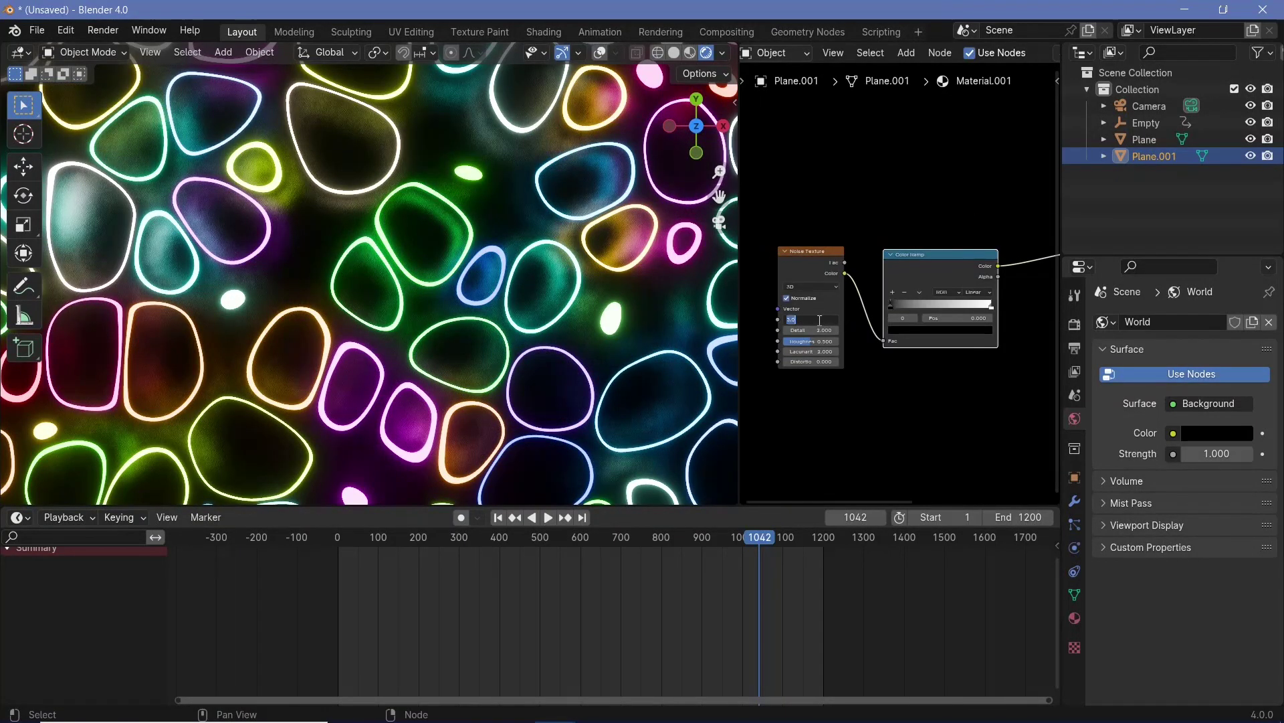
pyautogui.write('10')
pyautogui.press('Return')
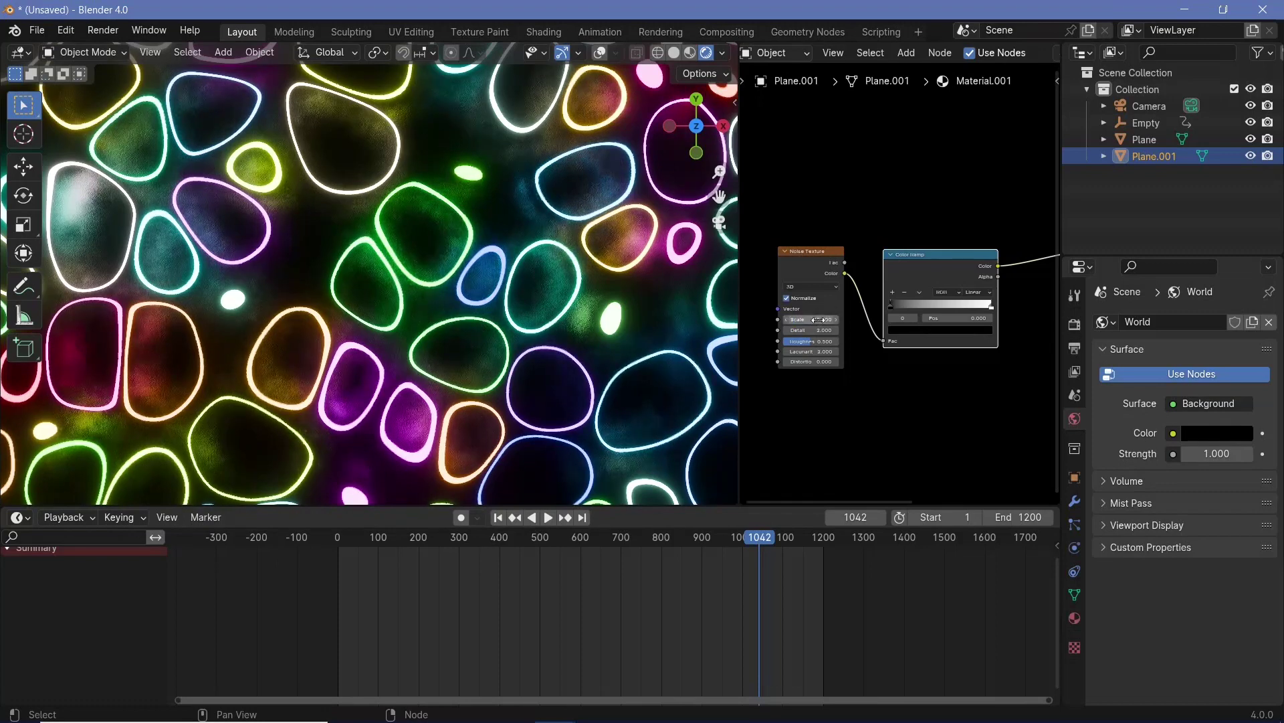
# Step: Bring the Color Ramp stops closer together, moving the black stop inward and the white stop to position 0.651
pyautogui.moveTo(930, 290); pyautogui.dragTo(888, 304, button='middle')
pyautogui.scroll(1, 888, 303)
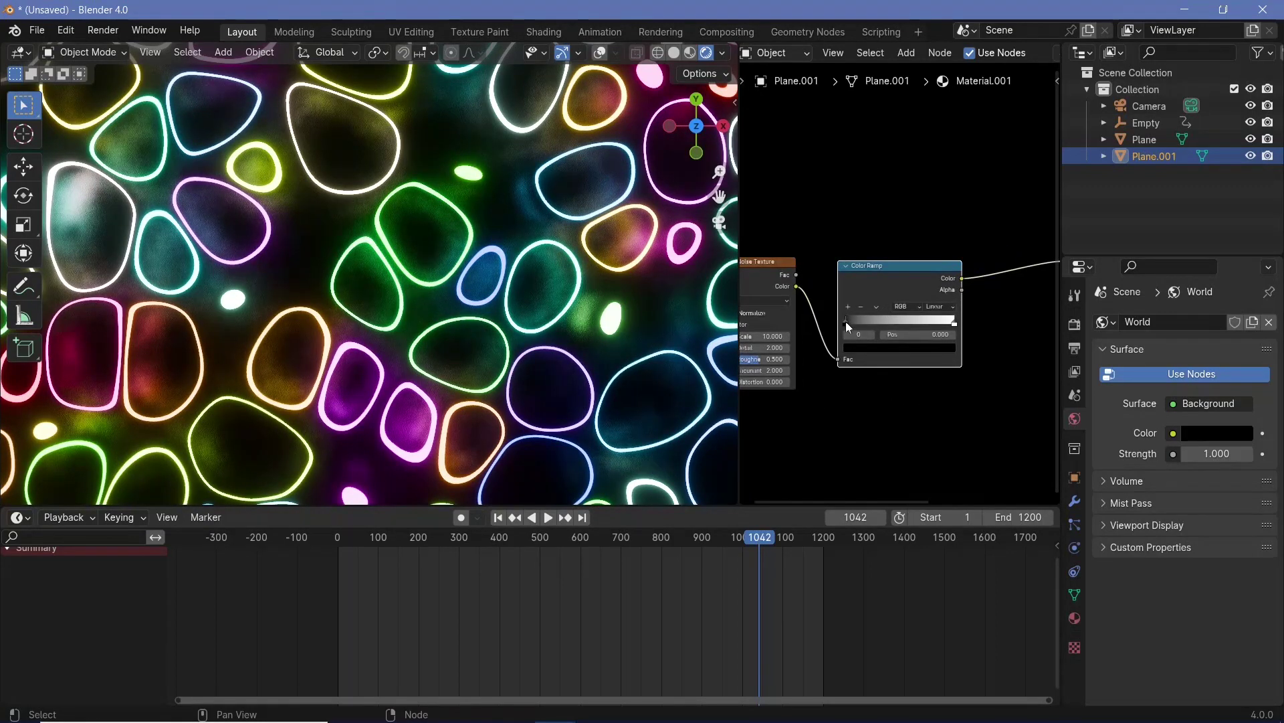
pyautogui.moveTo(845, 321); pyautogui.dragTo(908, 324)
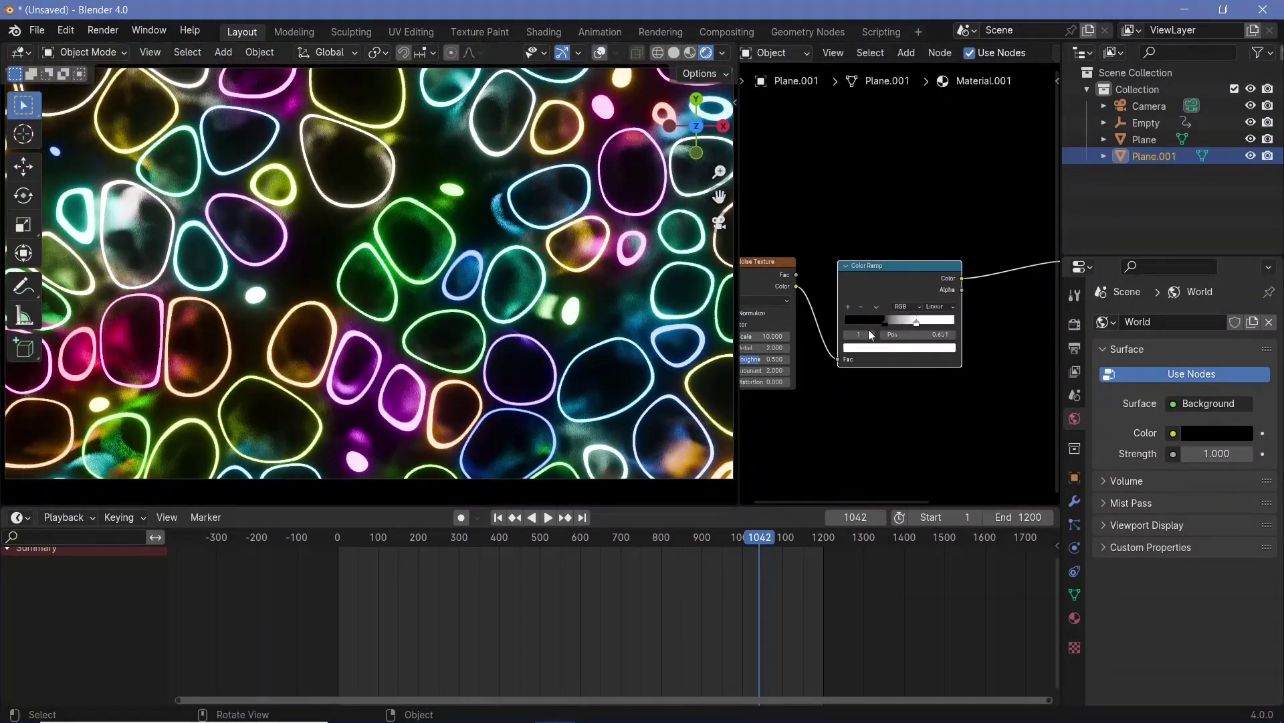
# Step: Change the Color Ramp's black stop to a gray with Value 0.2
pyautogui.scroll(1, 869, 329)
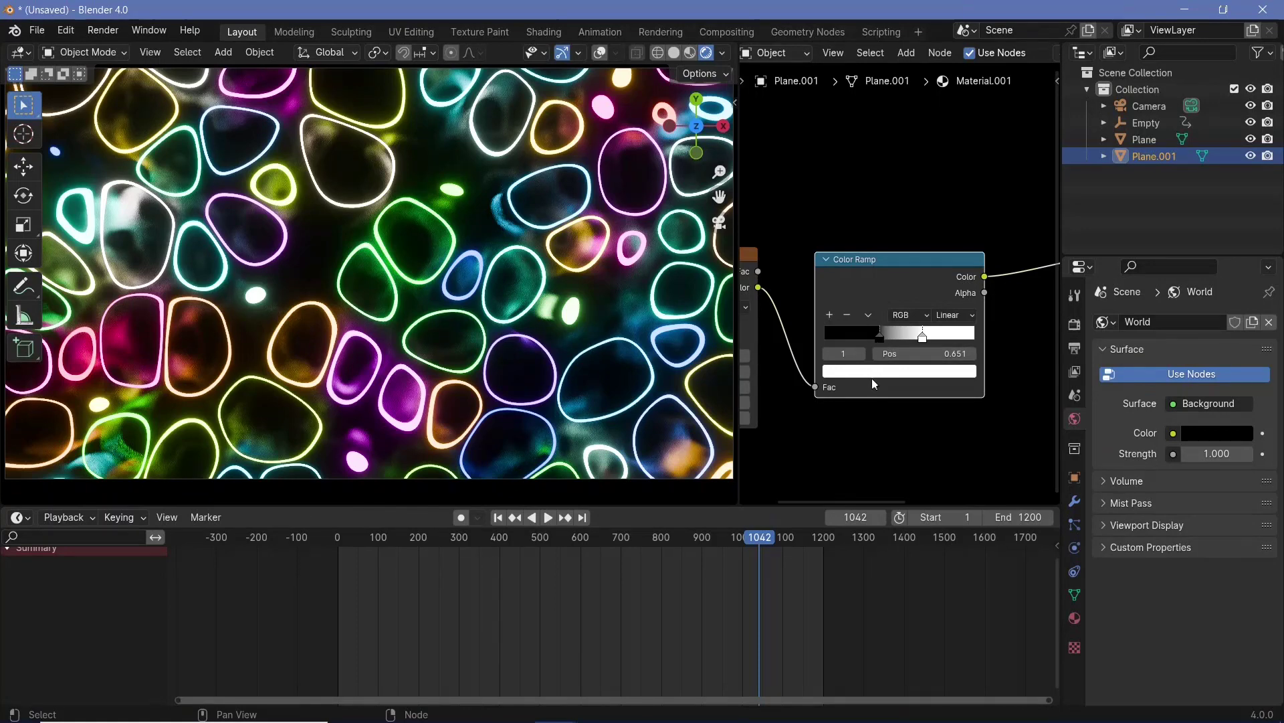
pyautogui.click(879, 338)
pyautogui.click(878, 371)
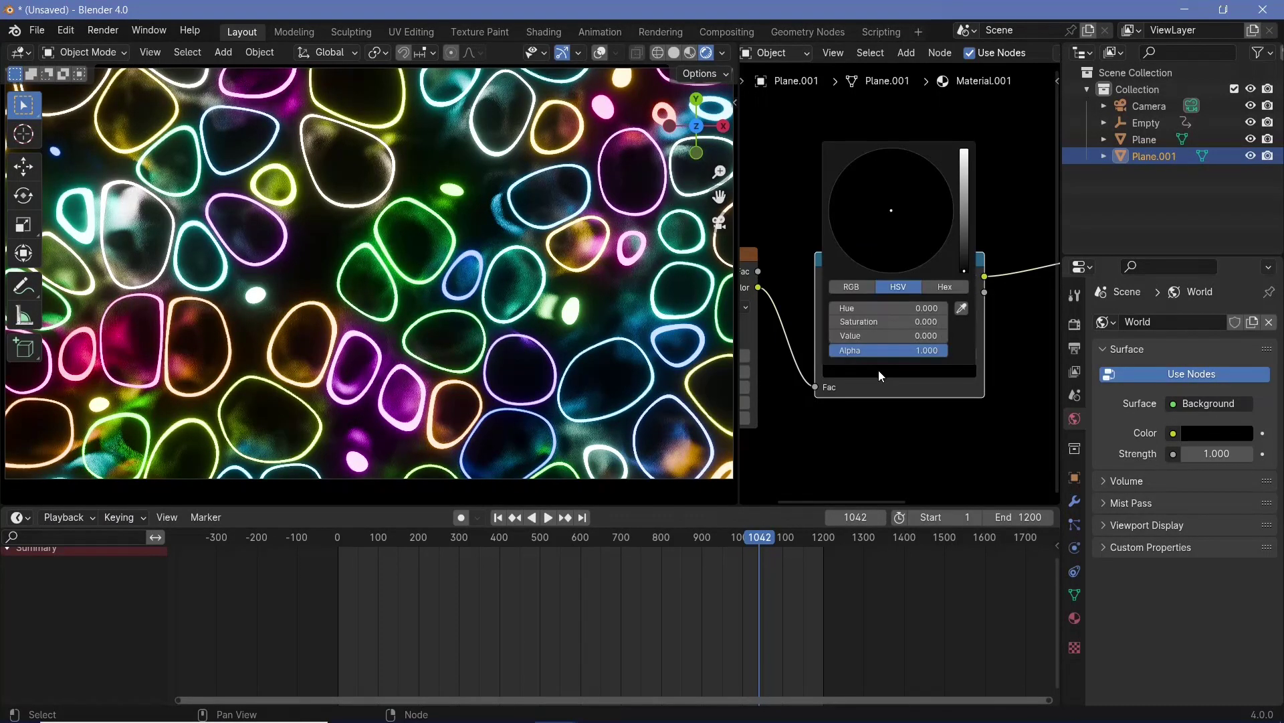
pyautogui.click(874, 370)
pyautogui.click(882, 338)
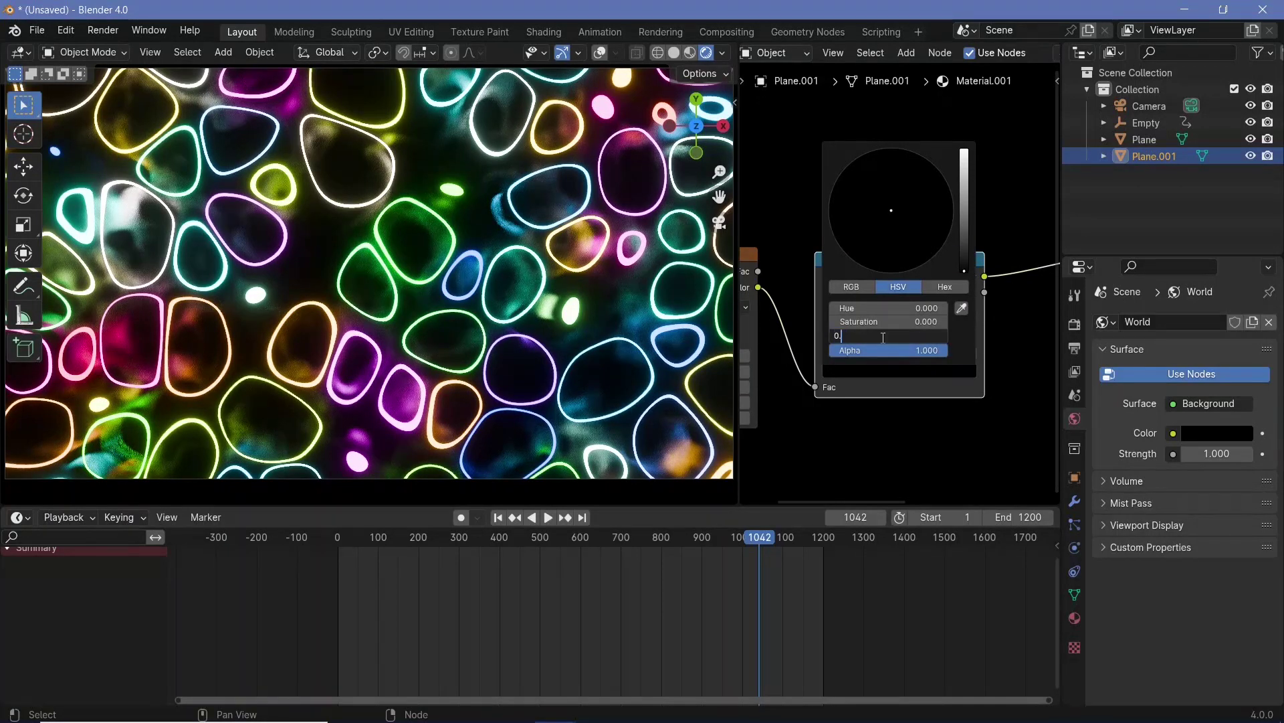
pyautogui.press('Return')
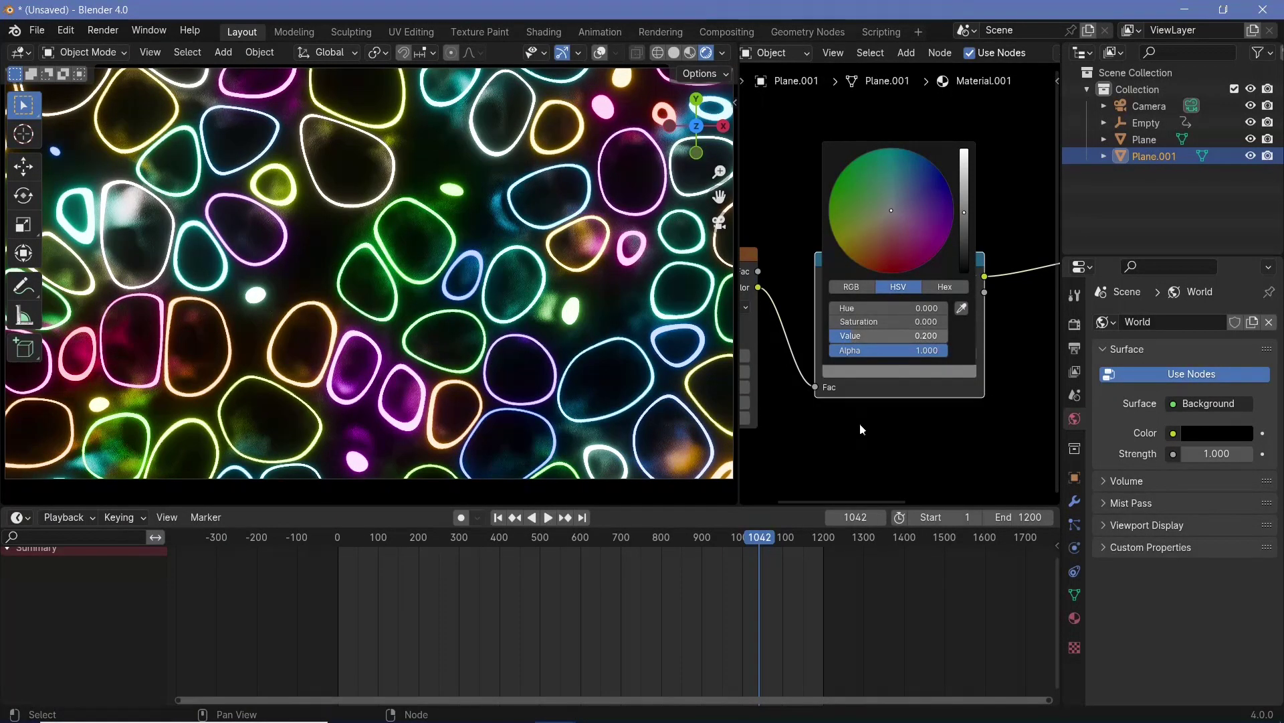
# Step: Change the Color Ramp's white stop to Value 0.95
pyautogui.click(919, 338)
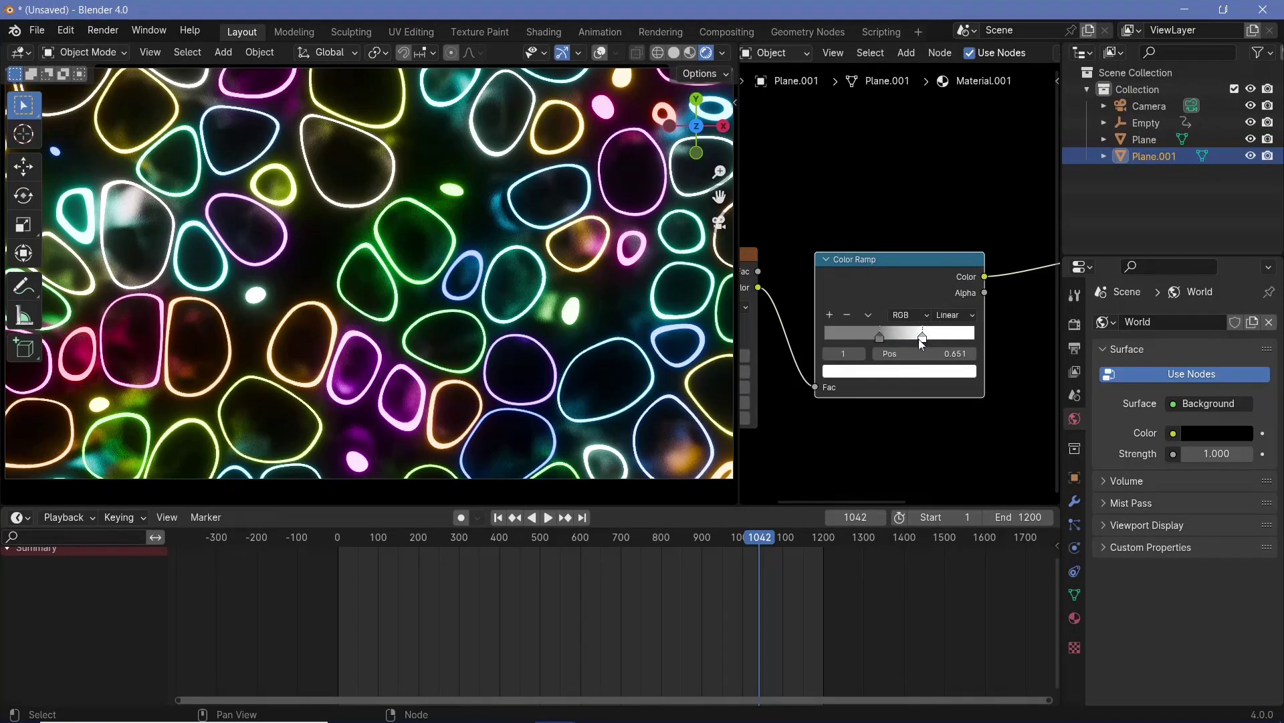
pyautogui.click(906, 370)
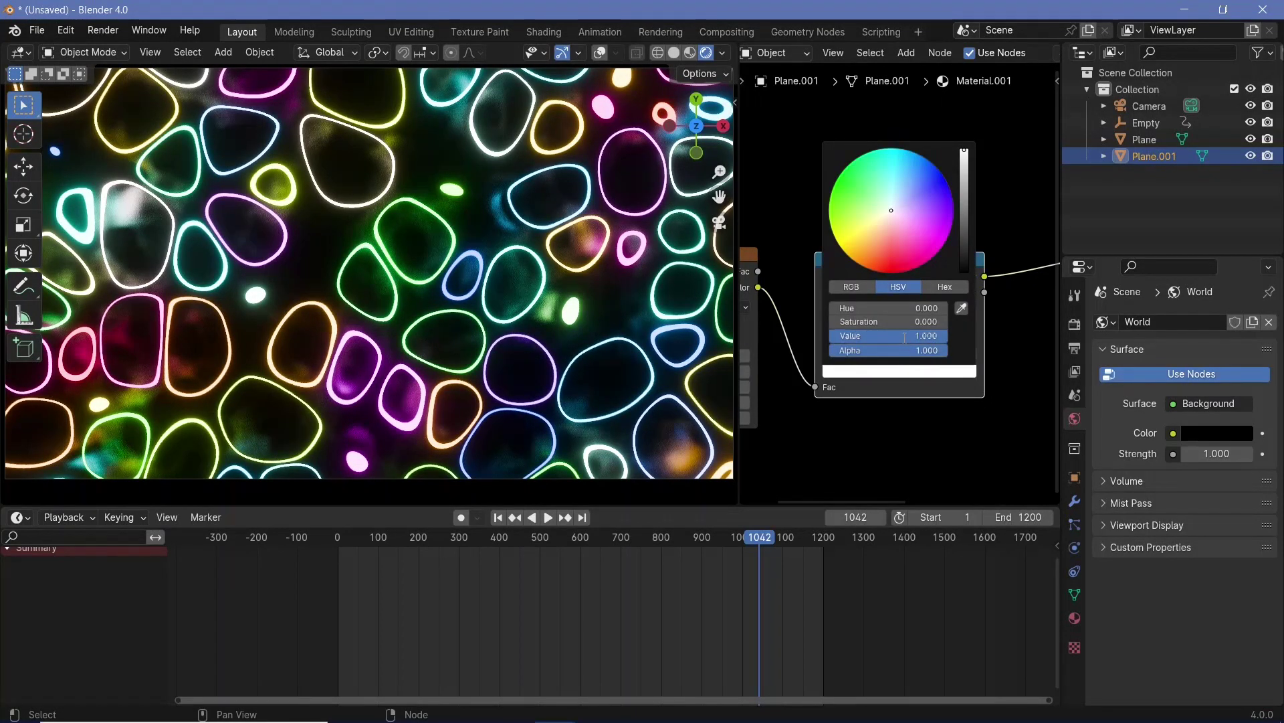
pyautogui.click(904, 337)
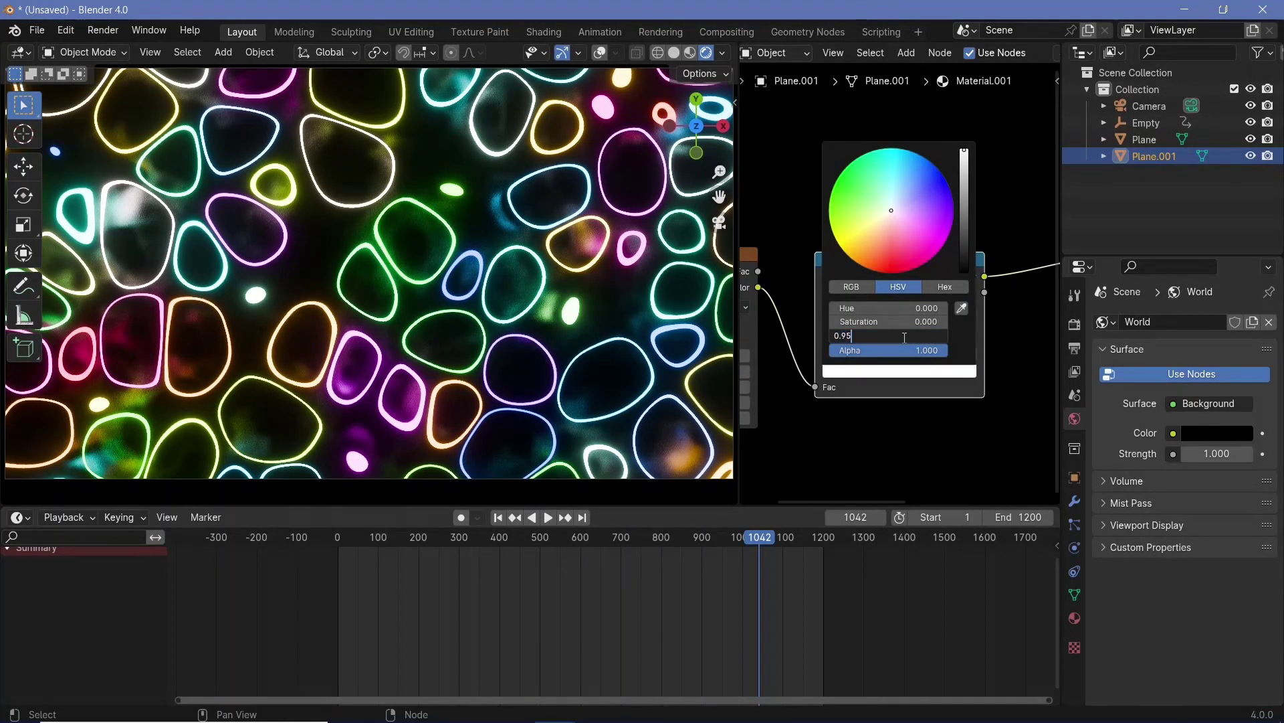
pyautogui.write('0.95')
pyautogui.press('Return')
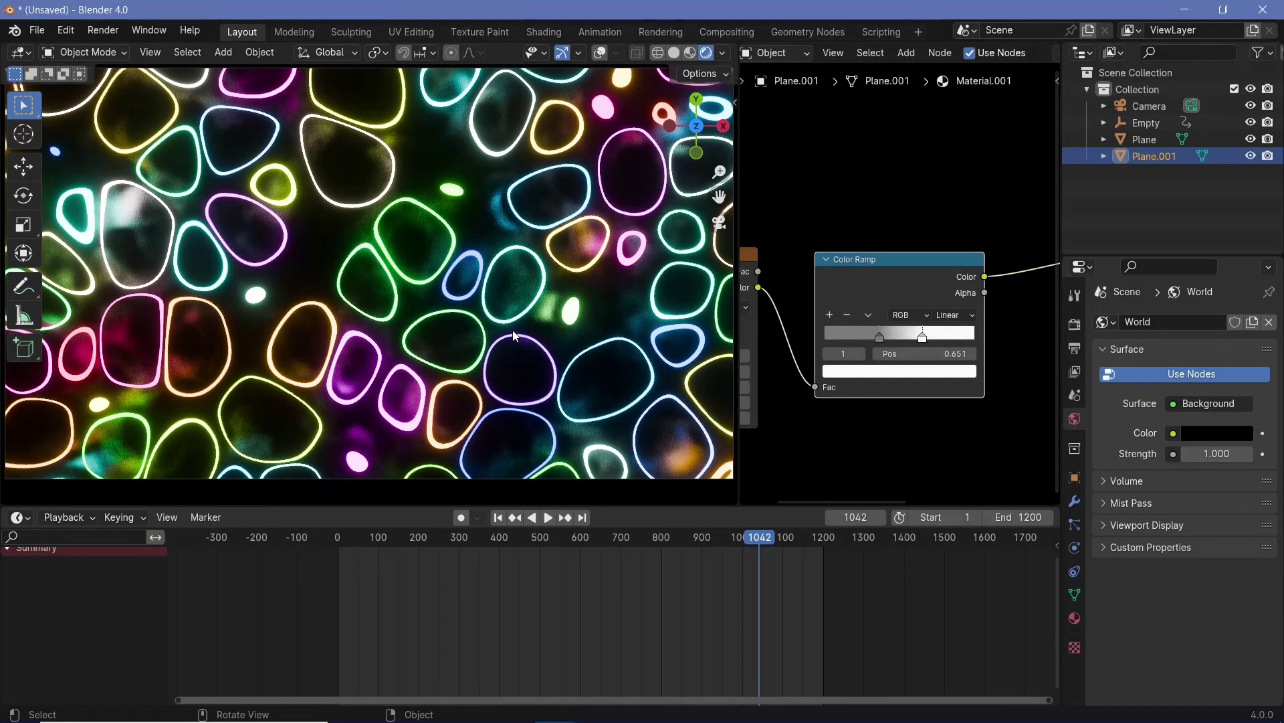
# Step: Preview the animation and move the Color Ramp's white stop closer to the gray stop
pyautogui.scroll(-2, 522, 232)
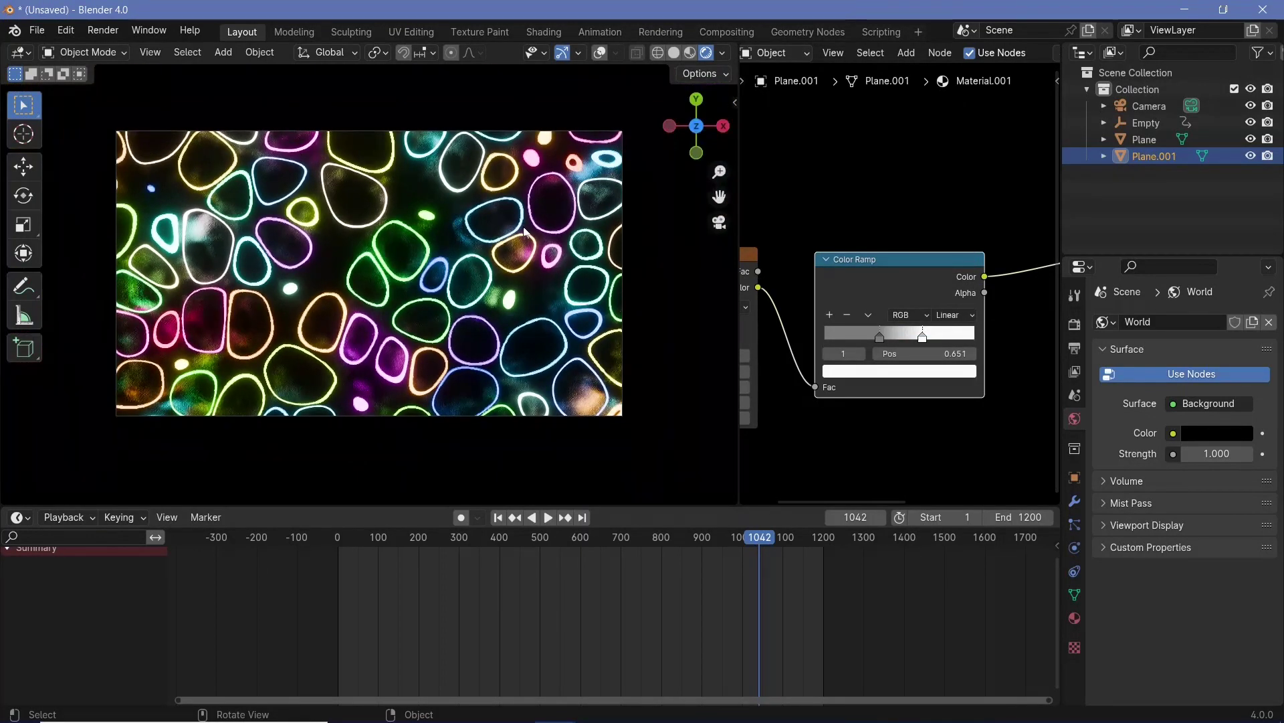
pyautogui.scroll(1, 522, 232)
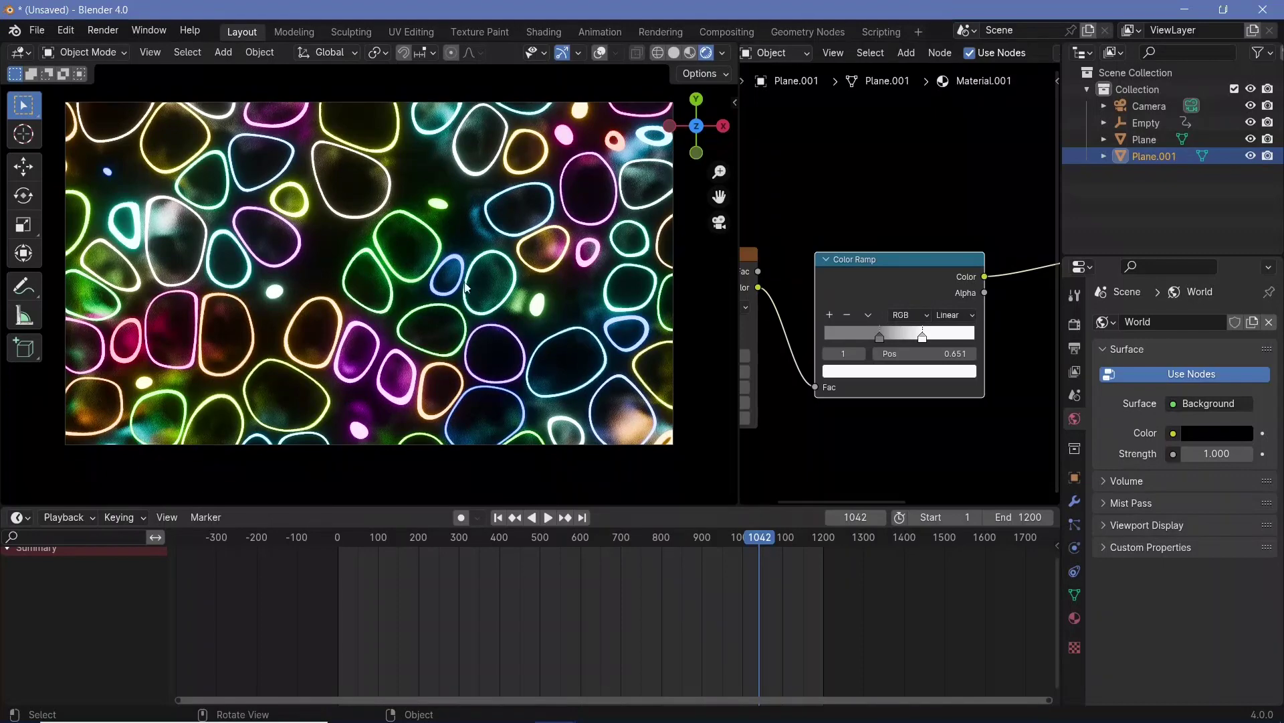
pyautogui.press('space')
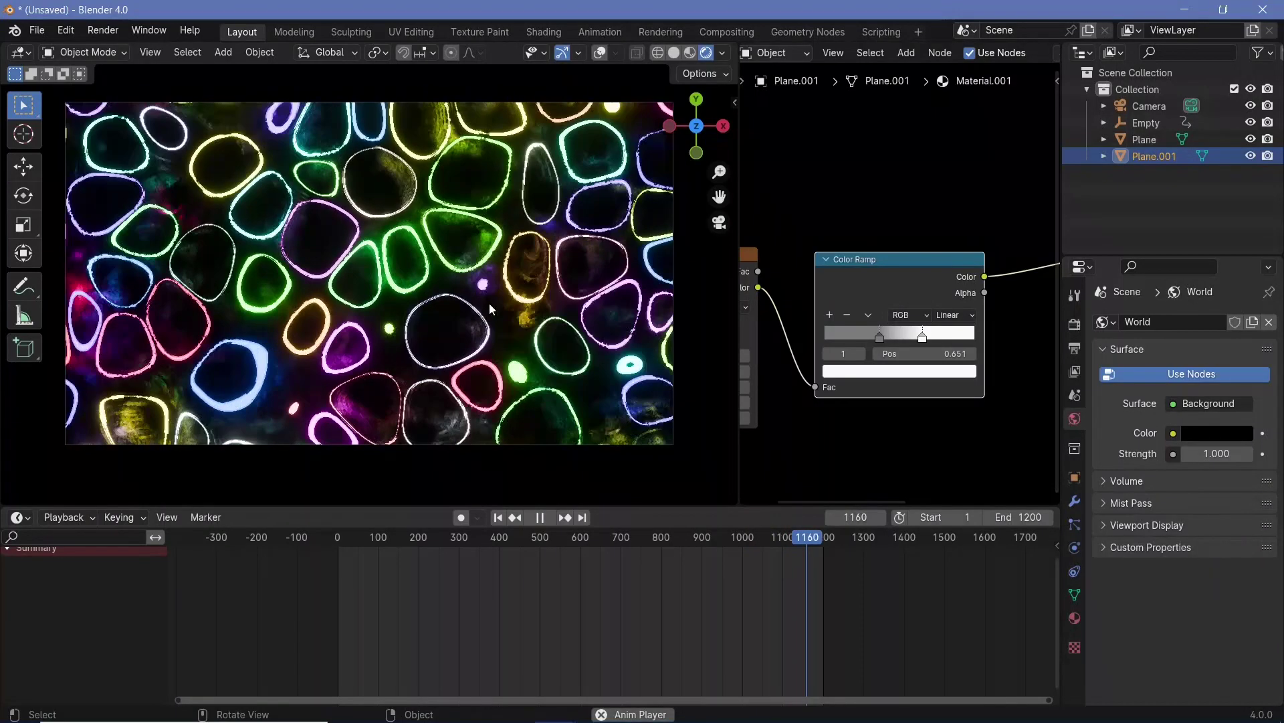
pyautogui.press('space')
pyautogui.moveTo(922, 336); pyautogui.dragTo(903, 337)
pyautogui.click(878, 336)
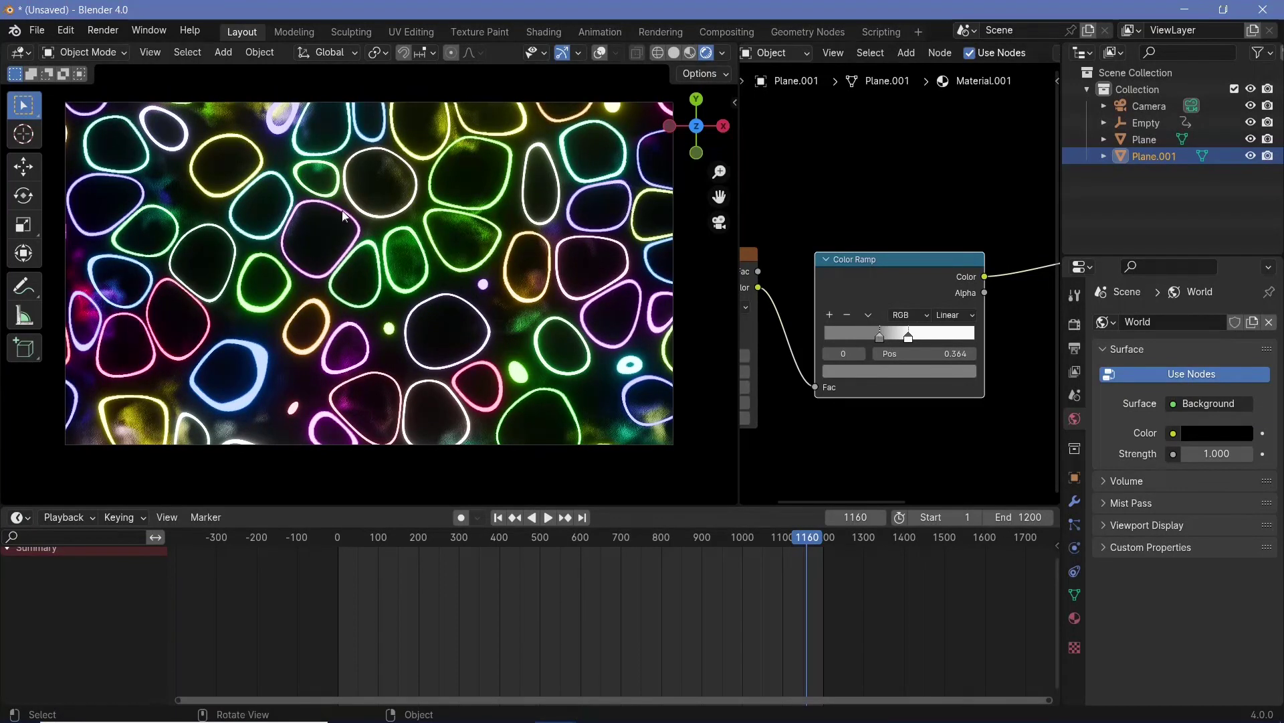
pyautogui.scroll(-2, 348, 224)
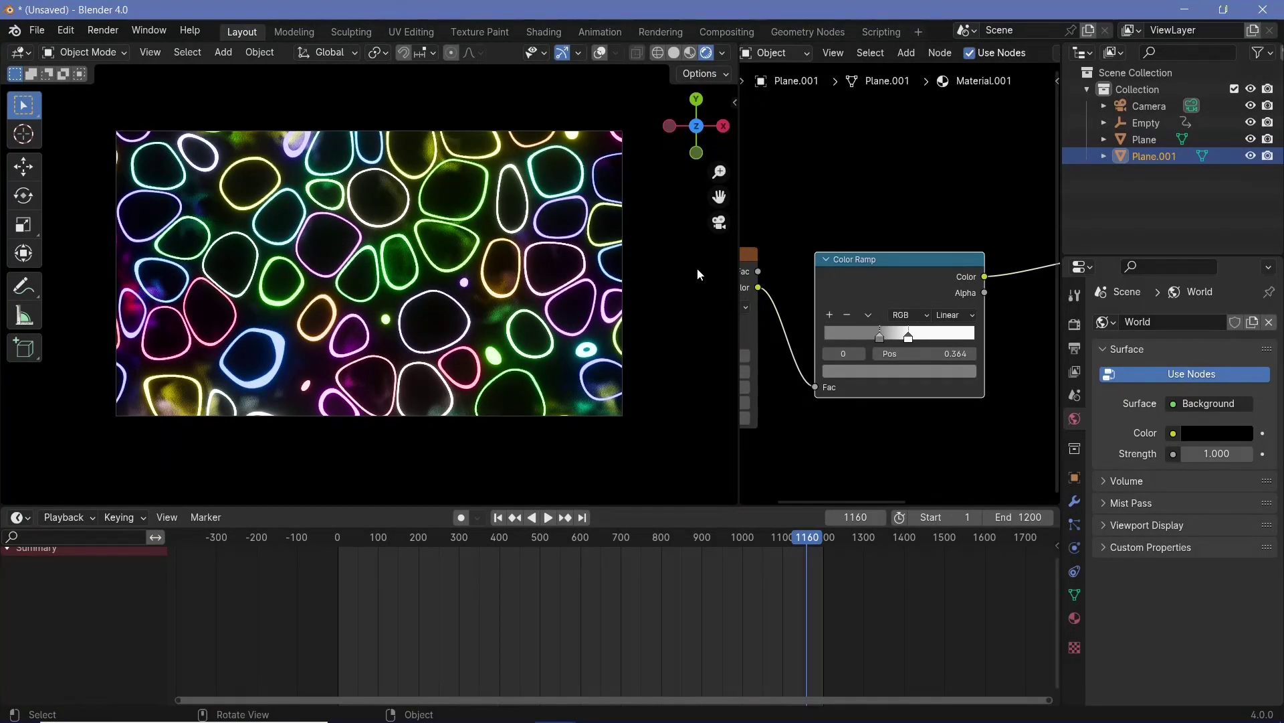
# Step: Keyframe the Hue/Saturation/Value node's Hue at 0 on frame 0 in the glowing outline plane's material
pyautogui.click(432, 266)
pyautogui.moveTo(841, 251); pyautogui.dragTo(811, 410, button='middle')
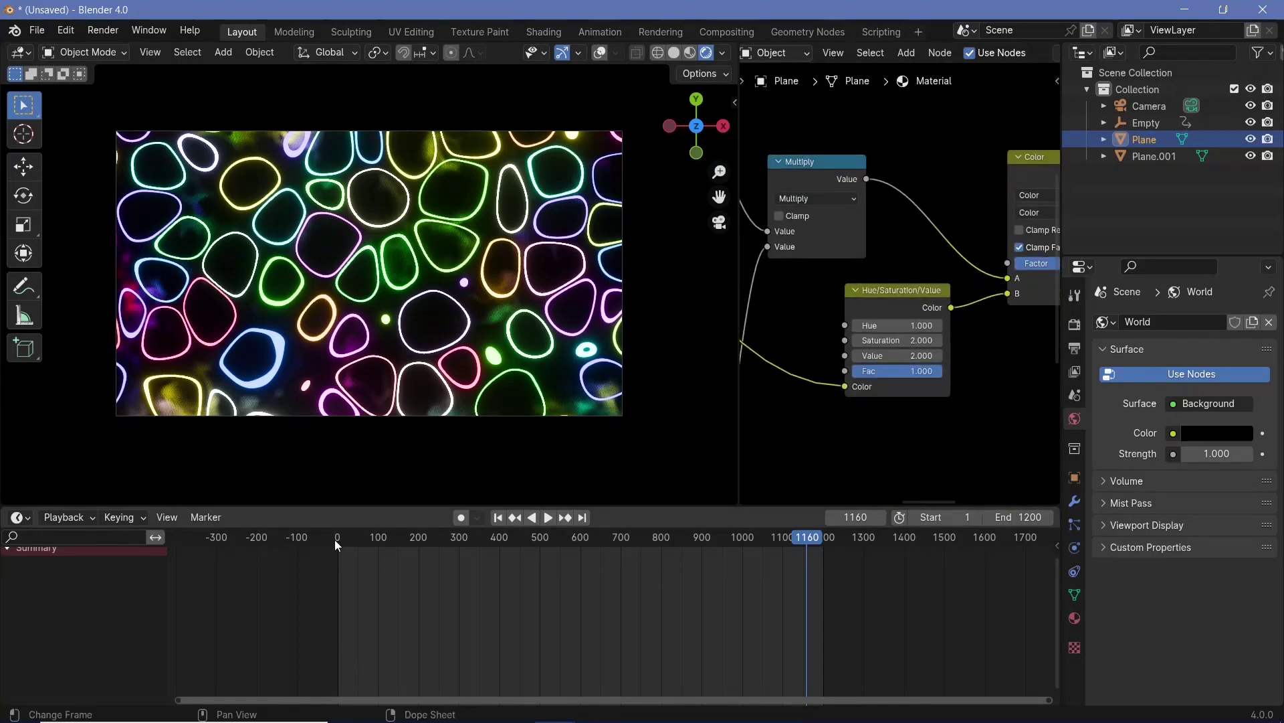
pyautogui.click(334, 539)
pyautogui.click(903, 323)
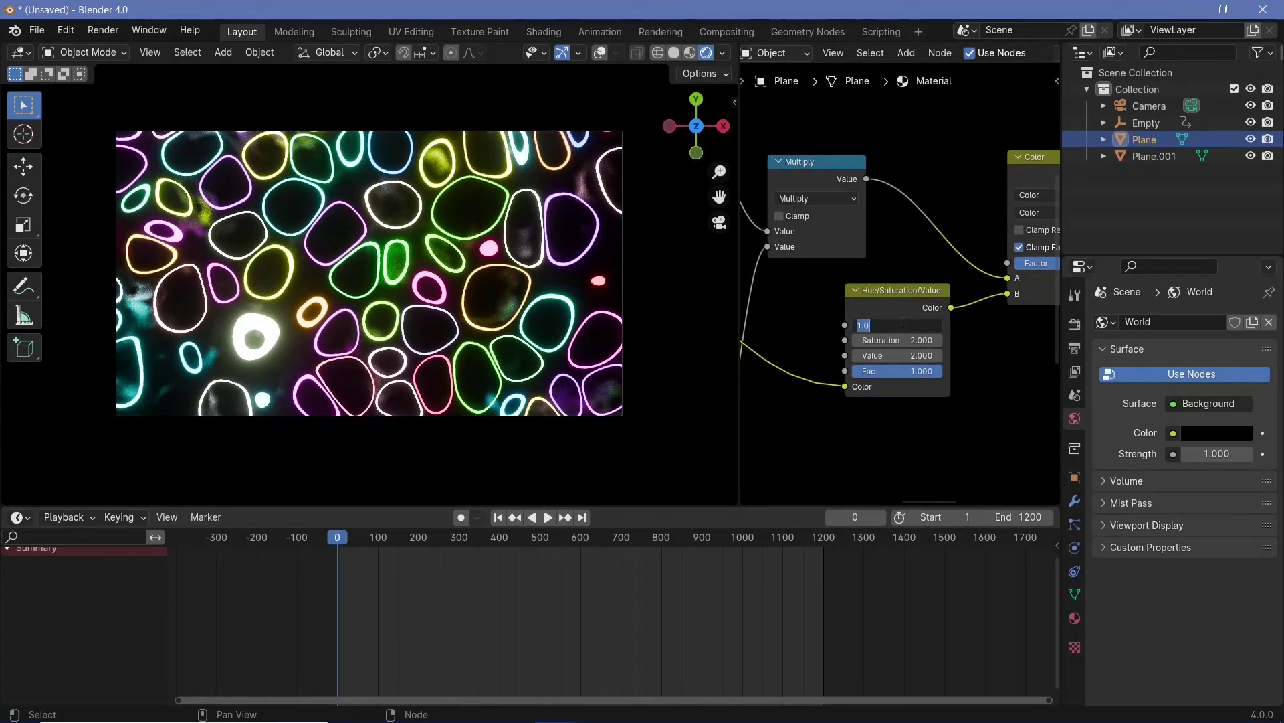
pyautogui.write('0')
pyautogui.press('Return')
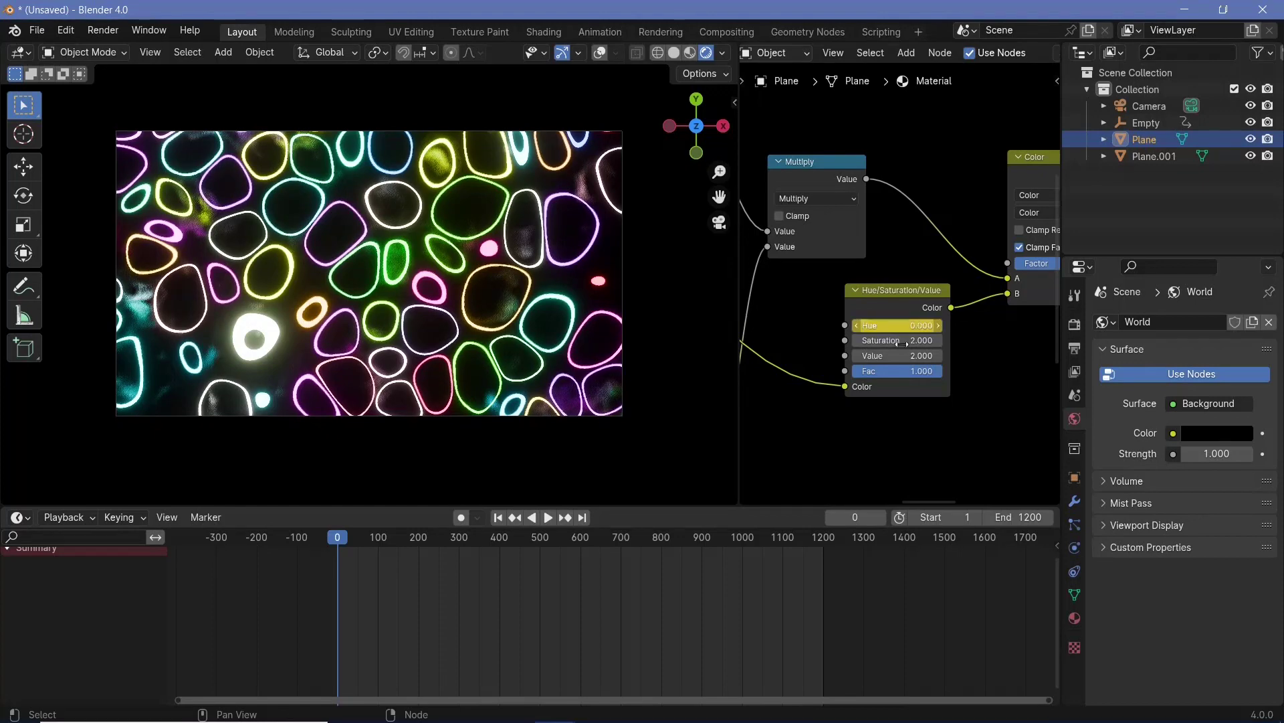
# Step: Keyframe the Hue/Saturation/Value node's Hue at 1 on frame 1200
pyautogui.click(821, 539)
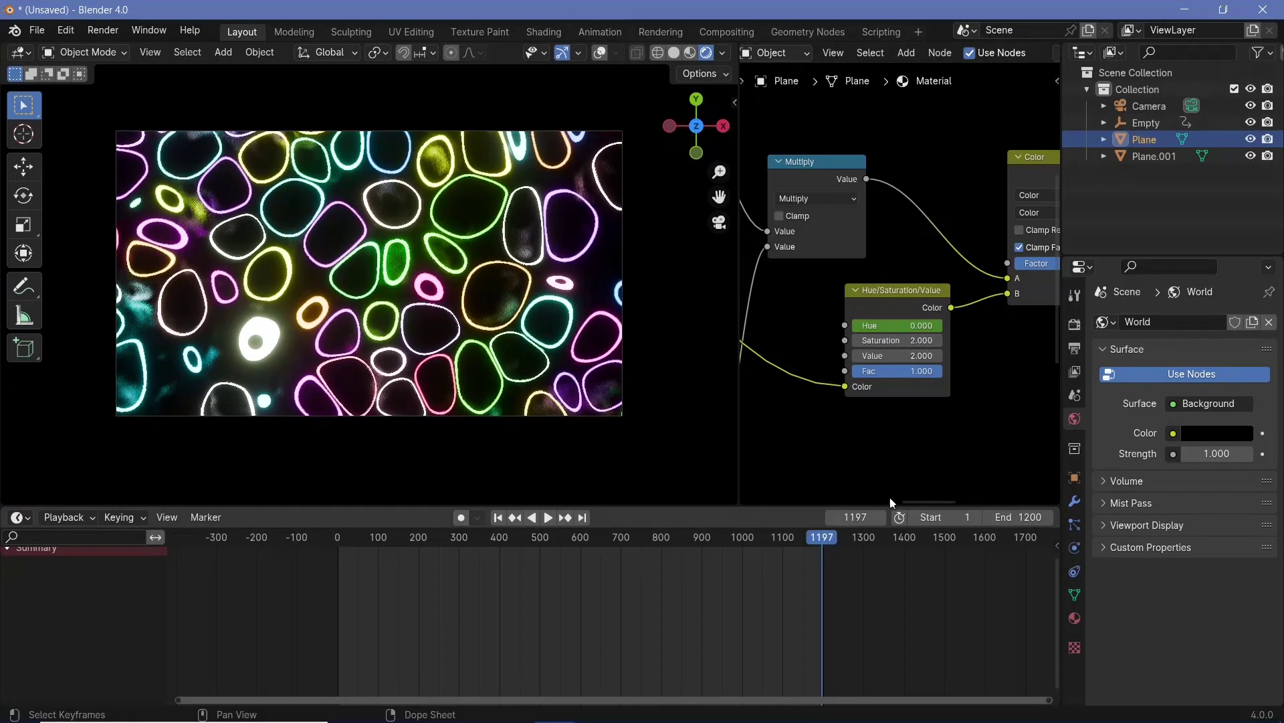
pyautogui.press('Right')
pyautogui.press('Right')
pyautogui.press('Right')
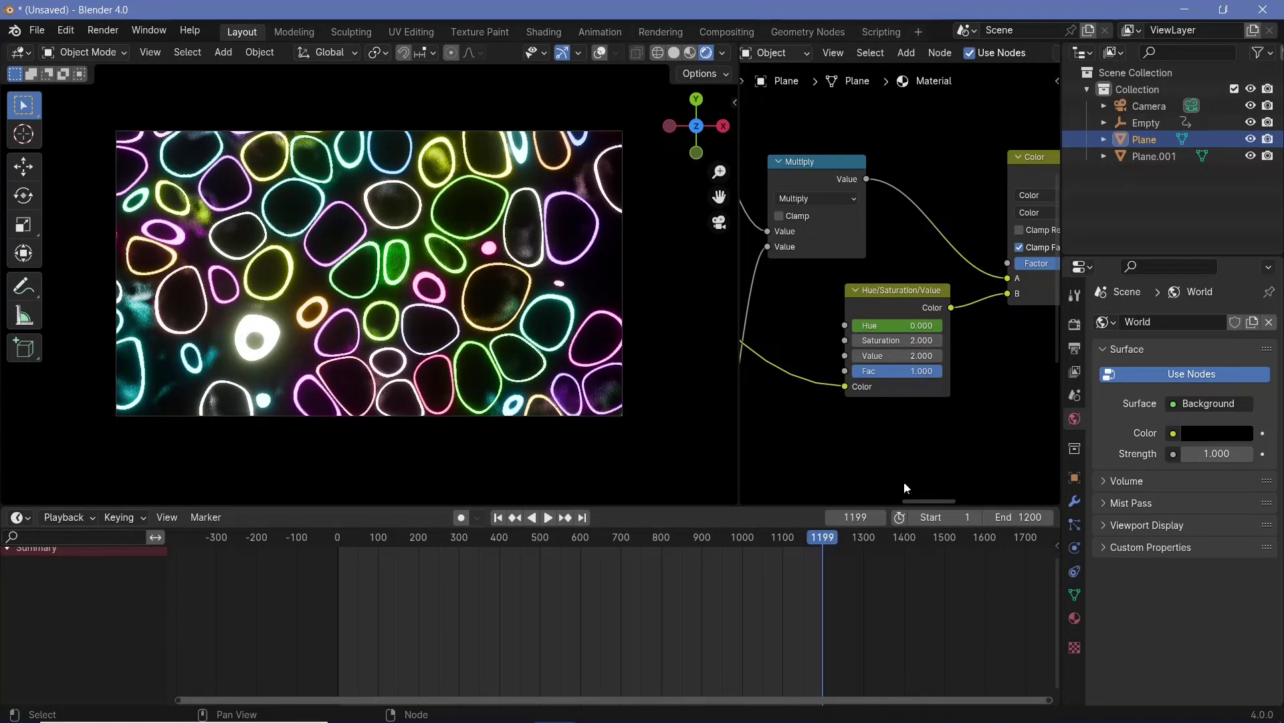
pyautogui.doubleClick(885, 326)
pyautogui.write('1')
pyautogui.press('Return')
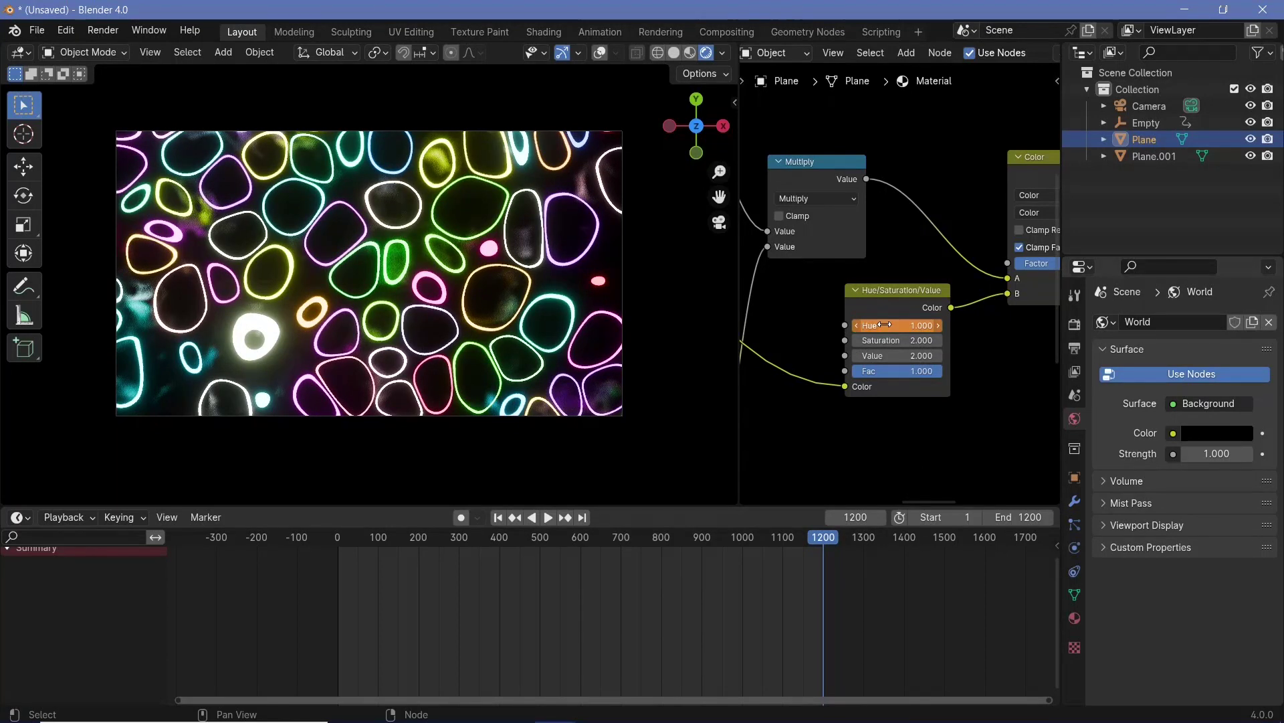
pyautogui.press('i')
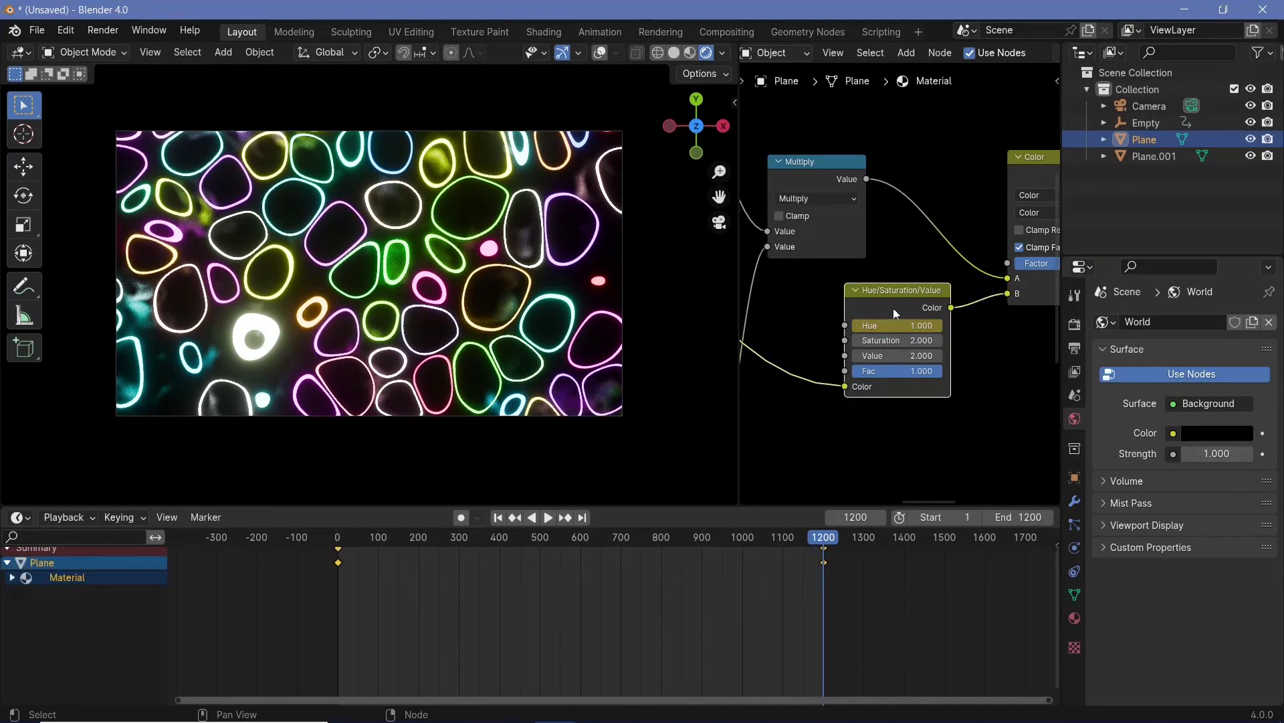
# Step: Set the Hue keyframes' interpolation to Linear and preview the color animation
pyautogui.press('t')
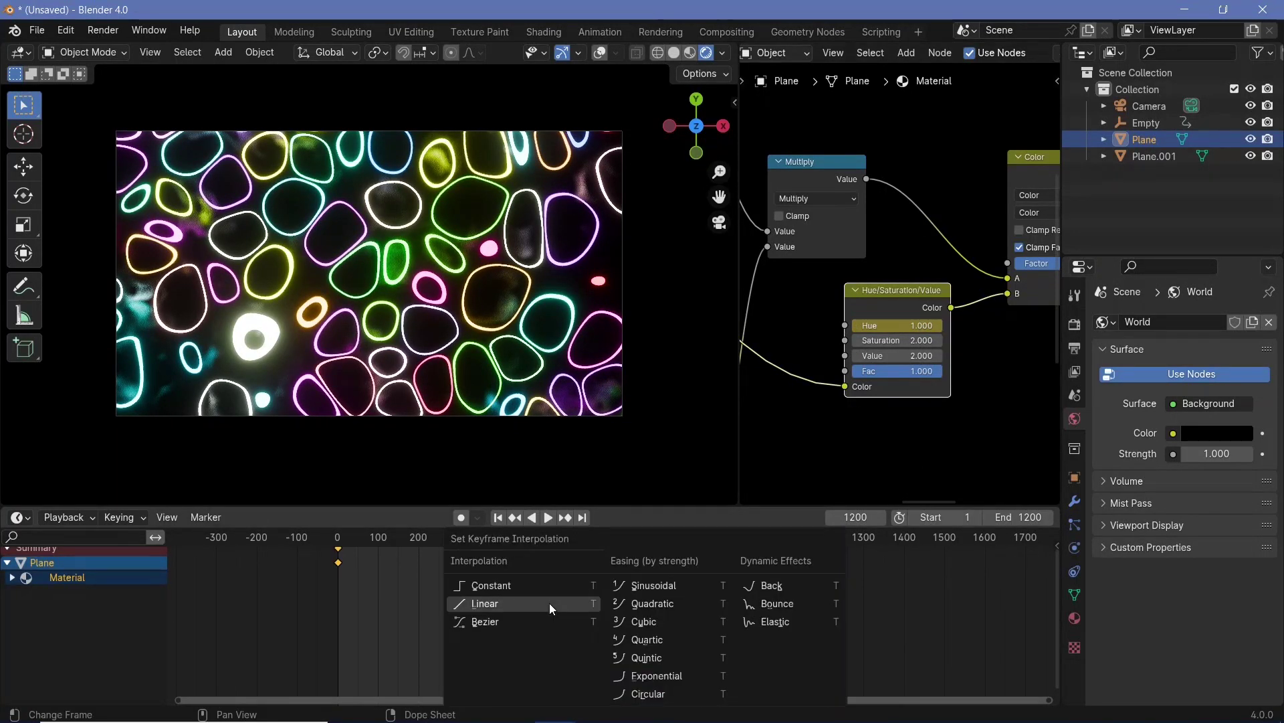
pyautogui.click(549, 604)
pyautogui.press('space')
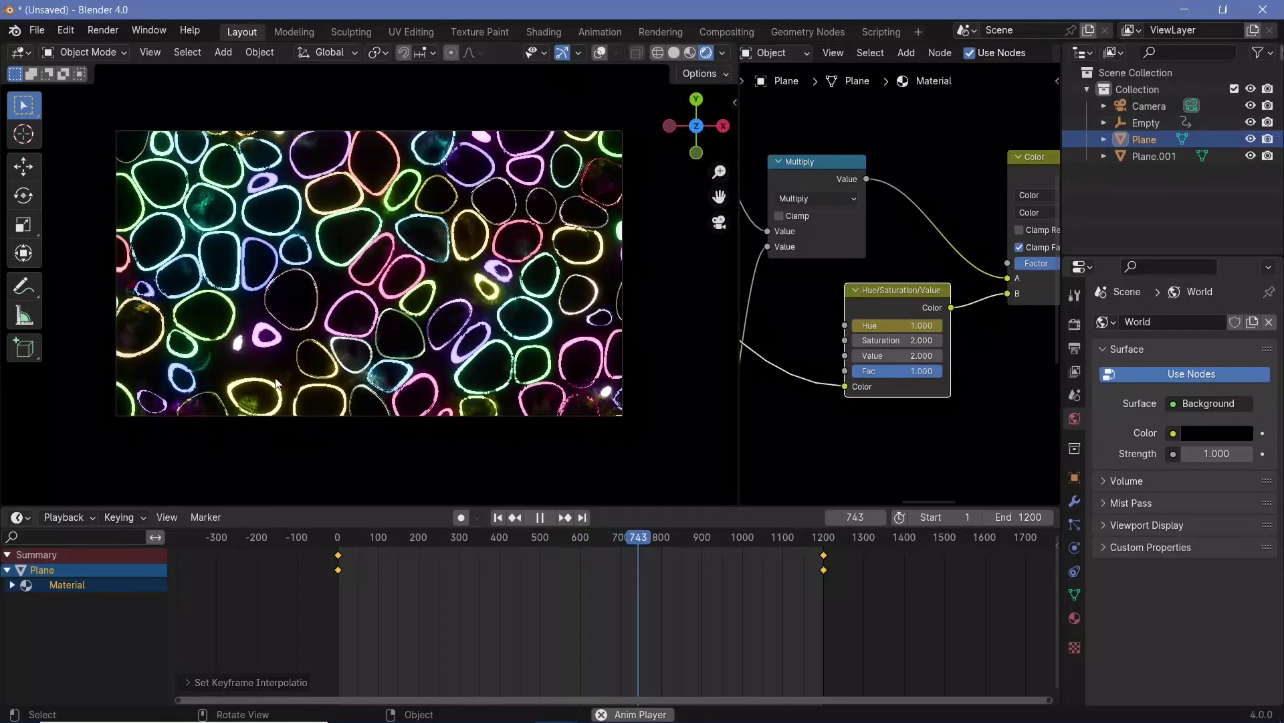
pyautogui.press('space')
# Step: Examine the Mapping and Voronoi Texture nodes of the outline material
pyautogui.scroll(-8, 904, 264)
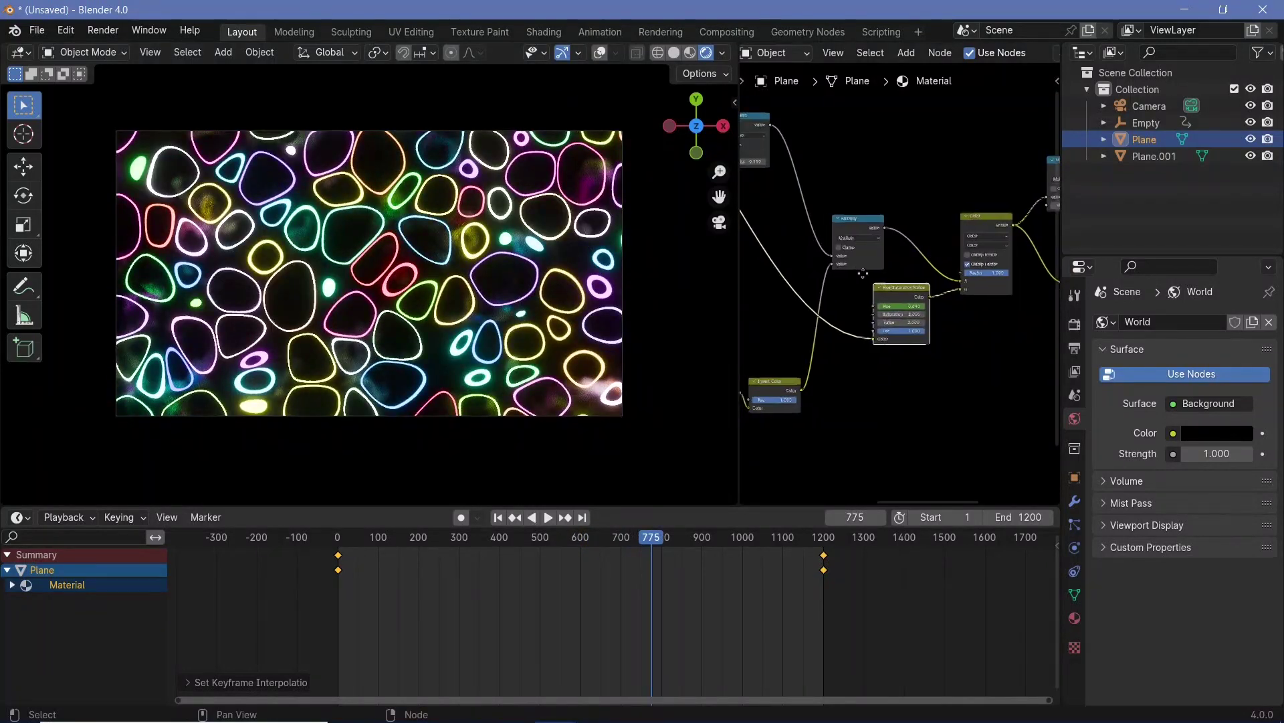
pyautogui.moveTo(863, 272); pyautogui.dragTo(900, 335, button='middle')
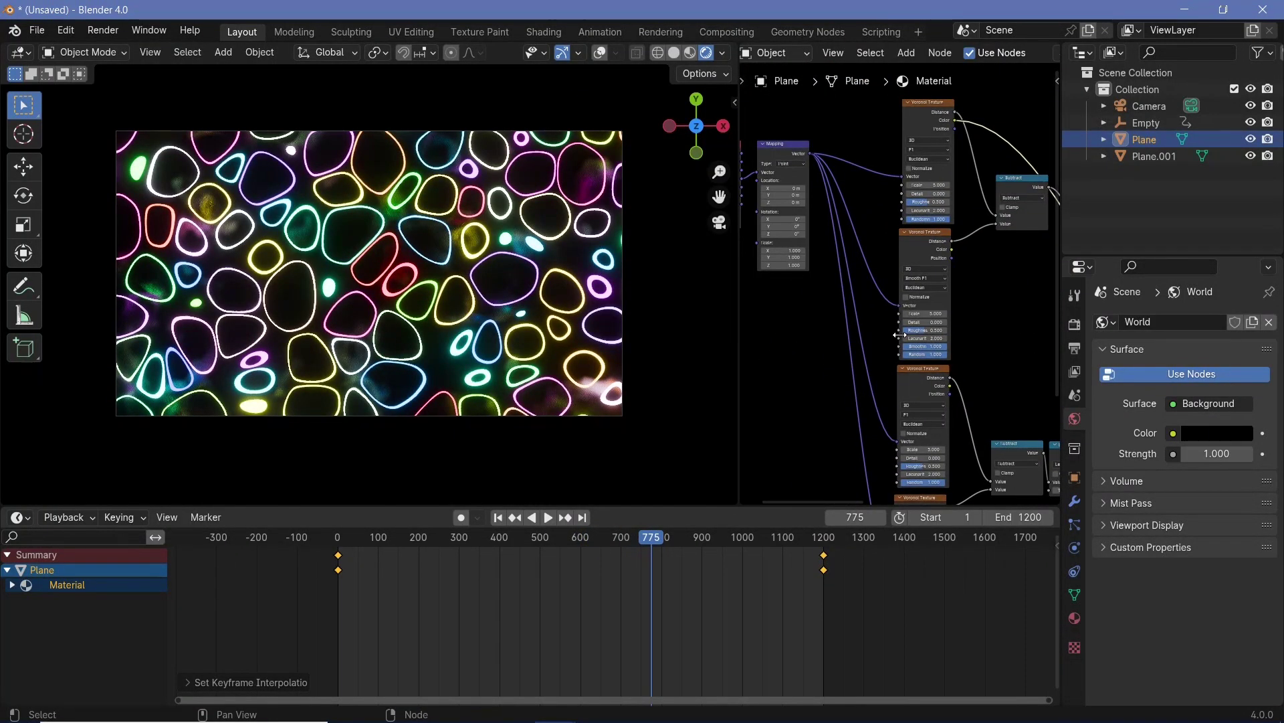